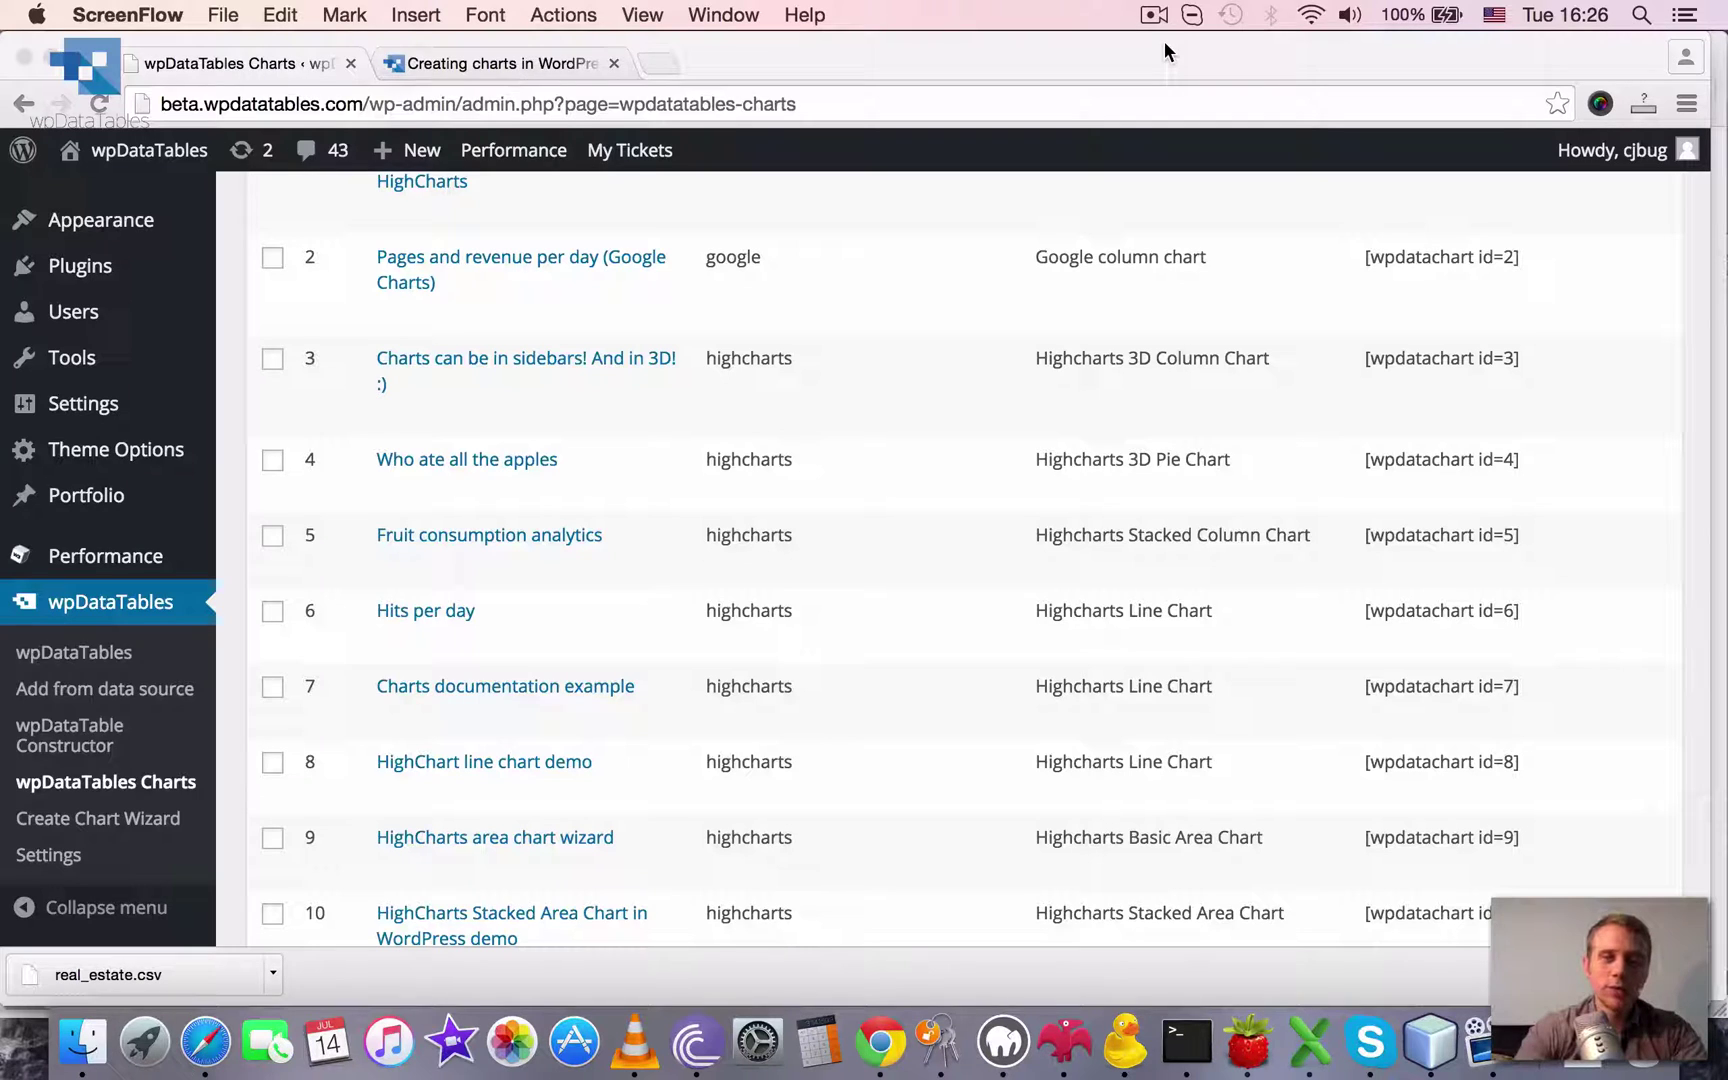
Scroll through the first page of the wpDataTables chart list
{"action": "scroll", "coordinate": [1121, 325], "scroll_direction": "up", "scroll_amount": 3}
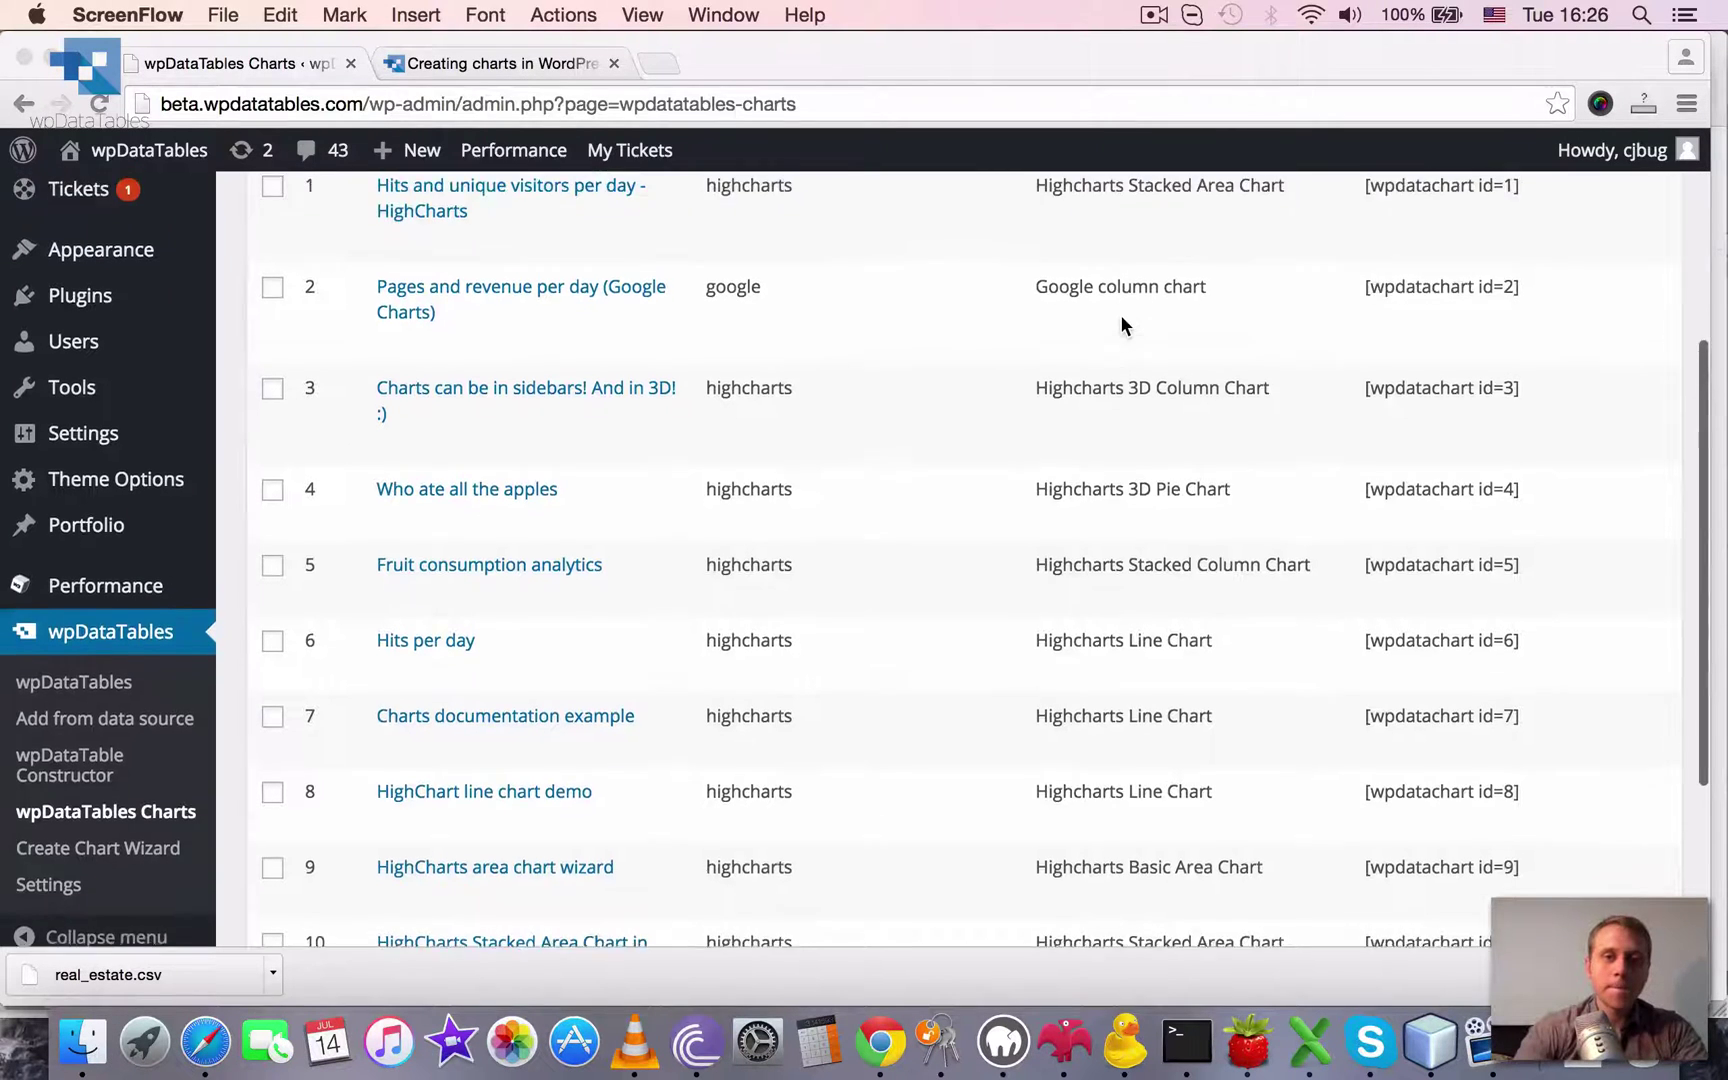
{"action": "scroll", "coordinate": [1121, 325], "scroll_direction": "down", "scroll_amount": 1}
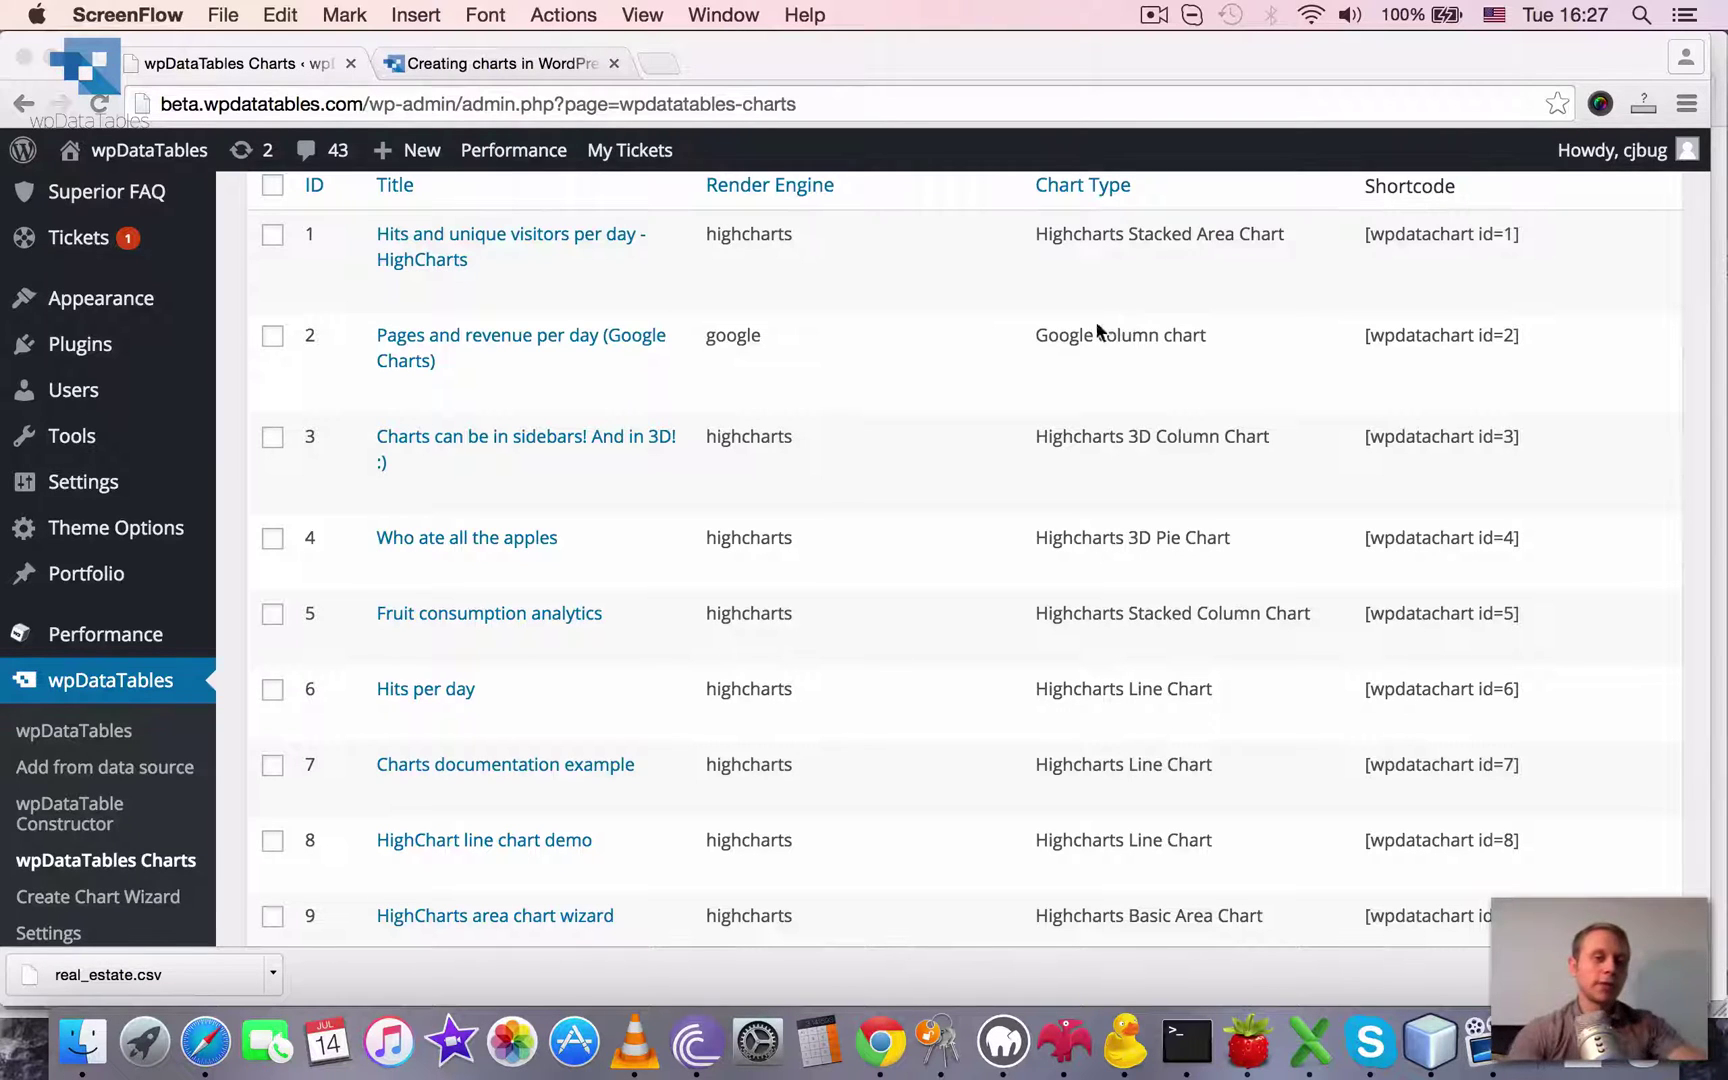
{"action": "scroll", "coordinate": [859, 413], "scroll_direction": "up", "scroll_amount": 2}
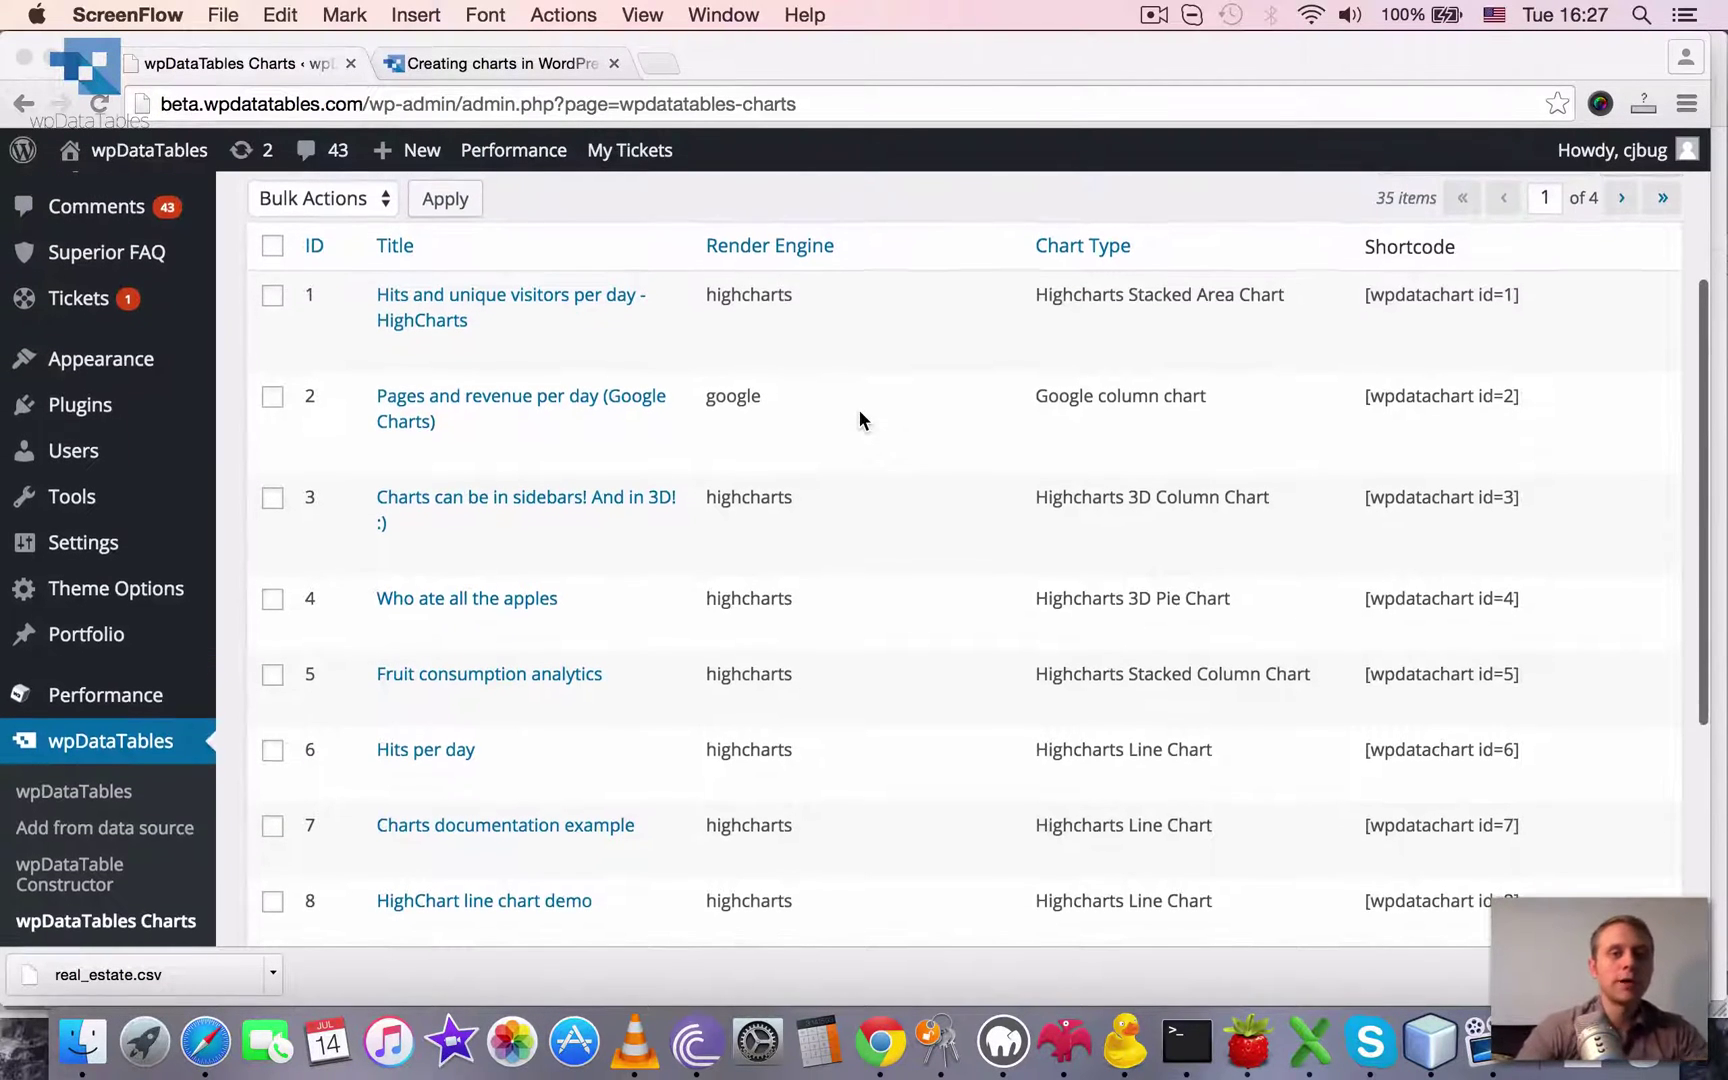
{"action": "scroll", "coordinate": [859, 412], "scroll_direction": "up", "scroll_amount": 3}
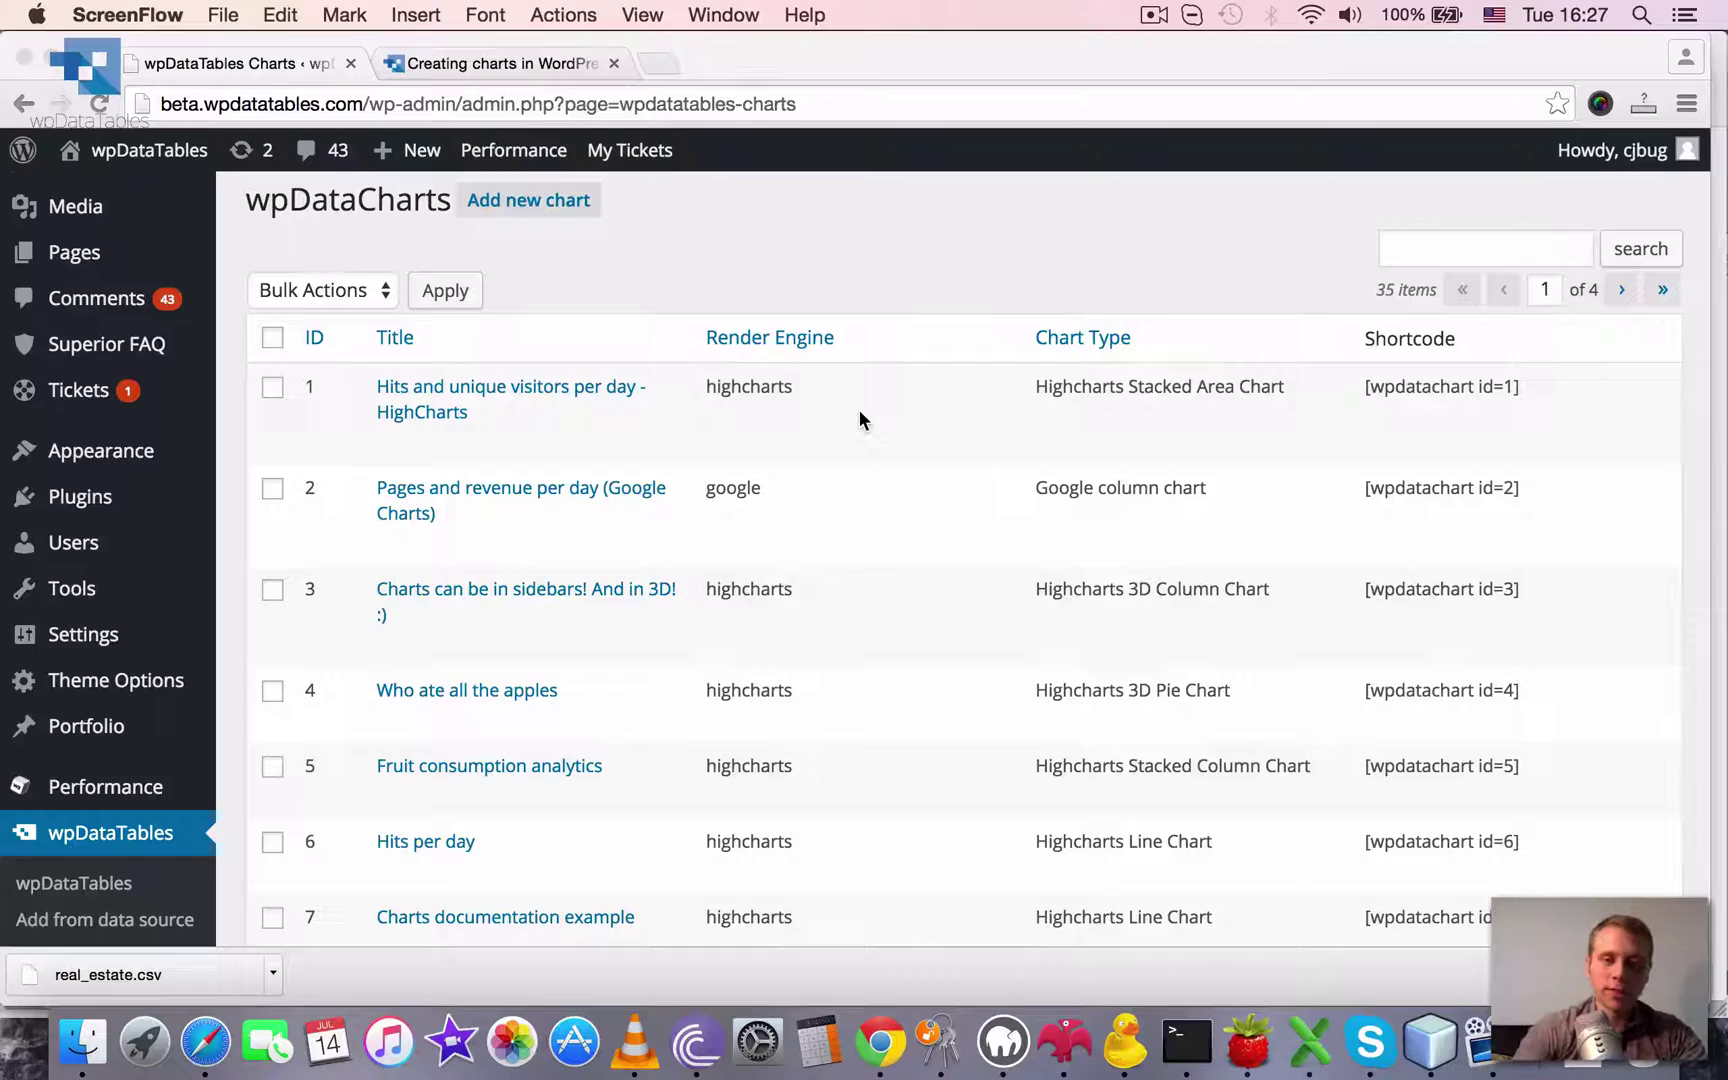
{"action": "scroll", "coordinate": [859, 410], "scroll_direction": "up", "scroll_amount": 2}
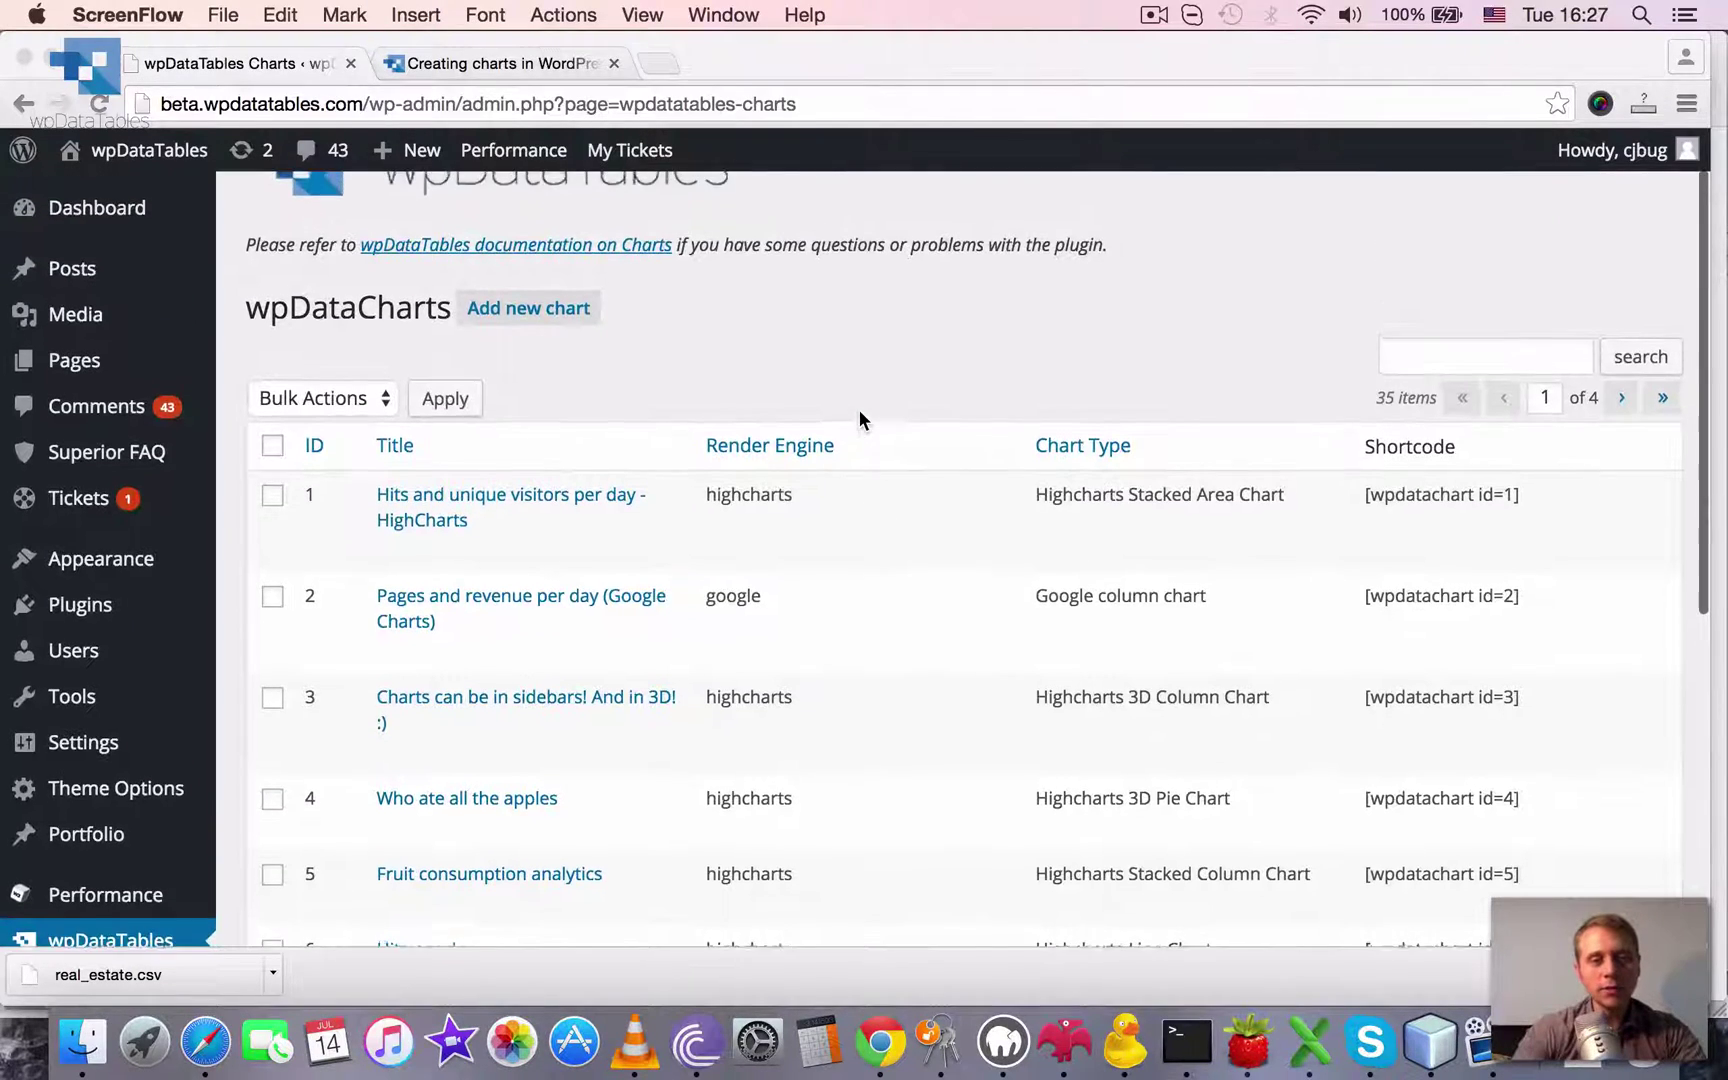
{"action": "scroll", "coordinate": [859, 410], "scroll_direction": "down", "scroll_amount": 1}
{"action": "scroll", "coordinate": [859, 409], "scroll_direction": "up", "scroll_amount": 3}
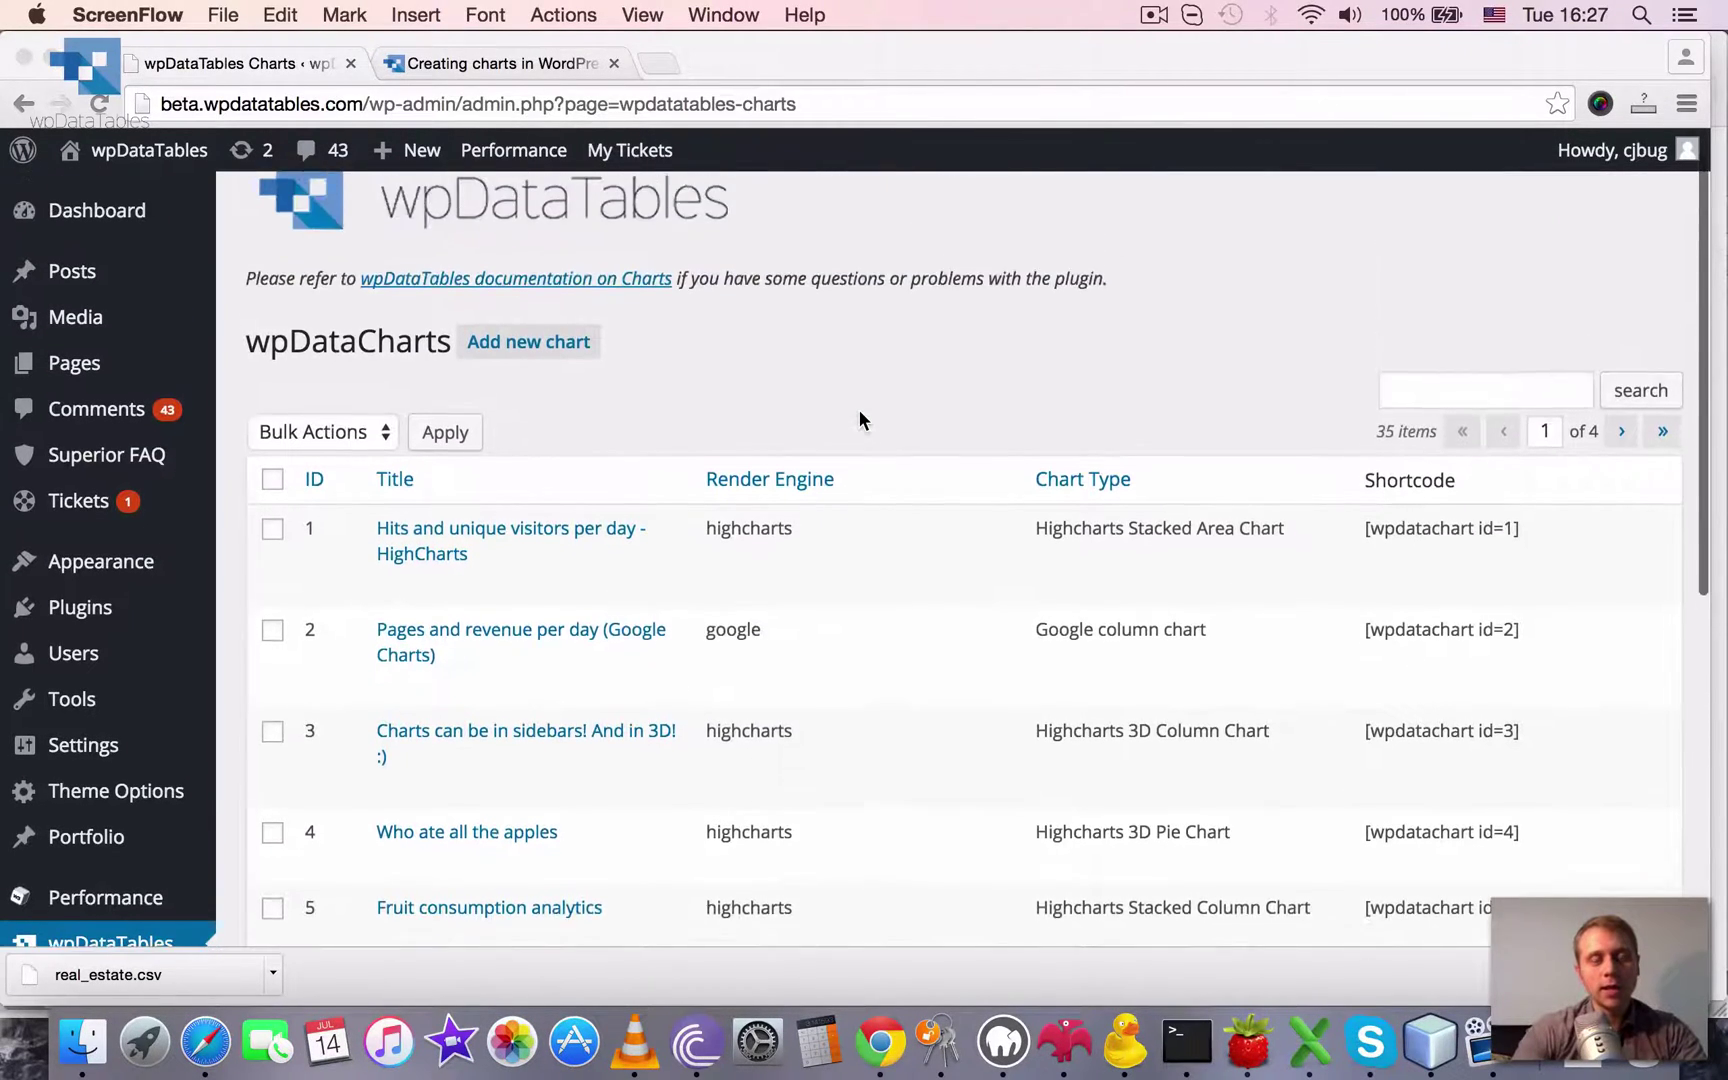
{"action": "scroll", "coordinate": [859, 410], "scroll_direction": "down", "scroll_amount": 5}
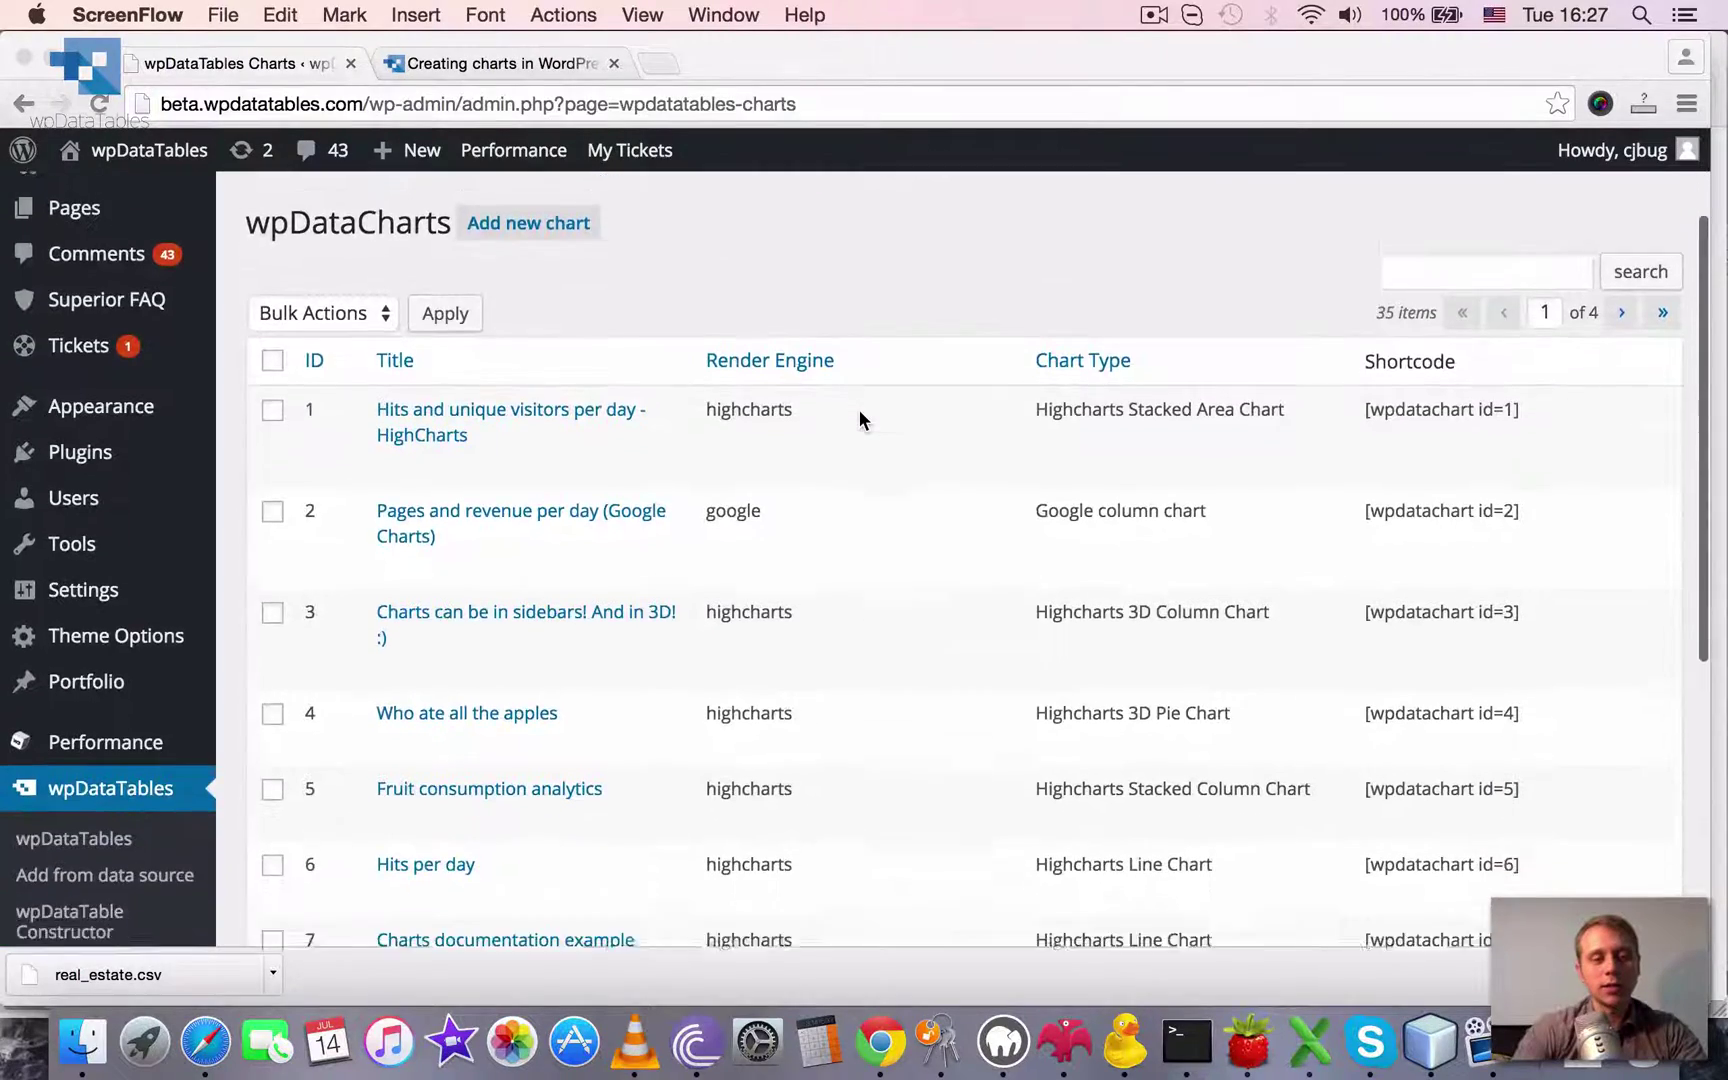
{"action": "scroll", "coordinate": [859, 410], "scroll_direction": "up", "scroll_amount": 4}
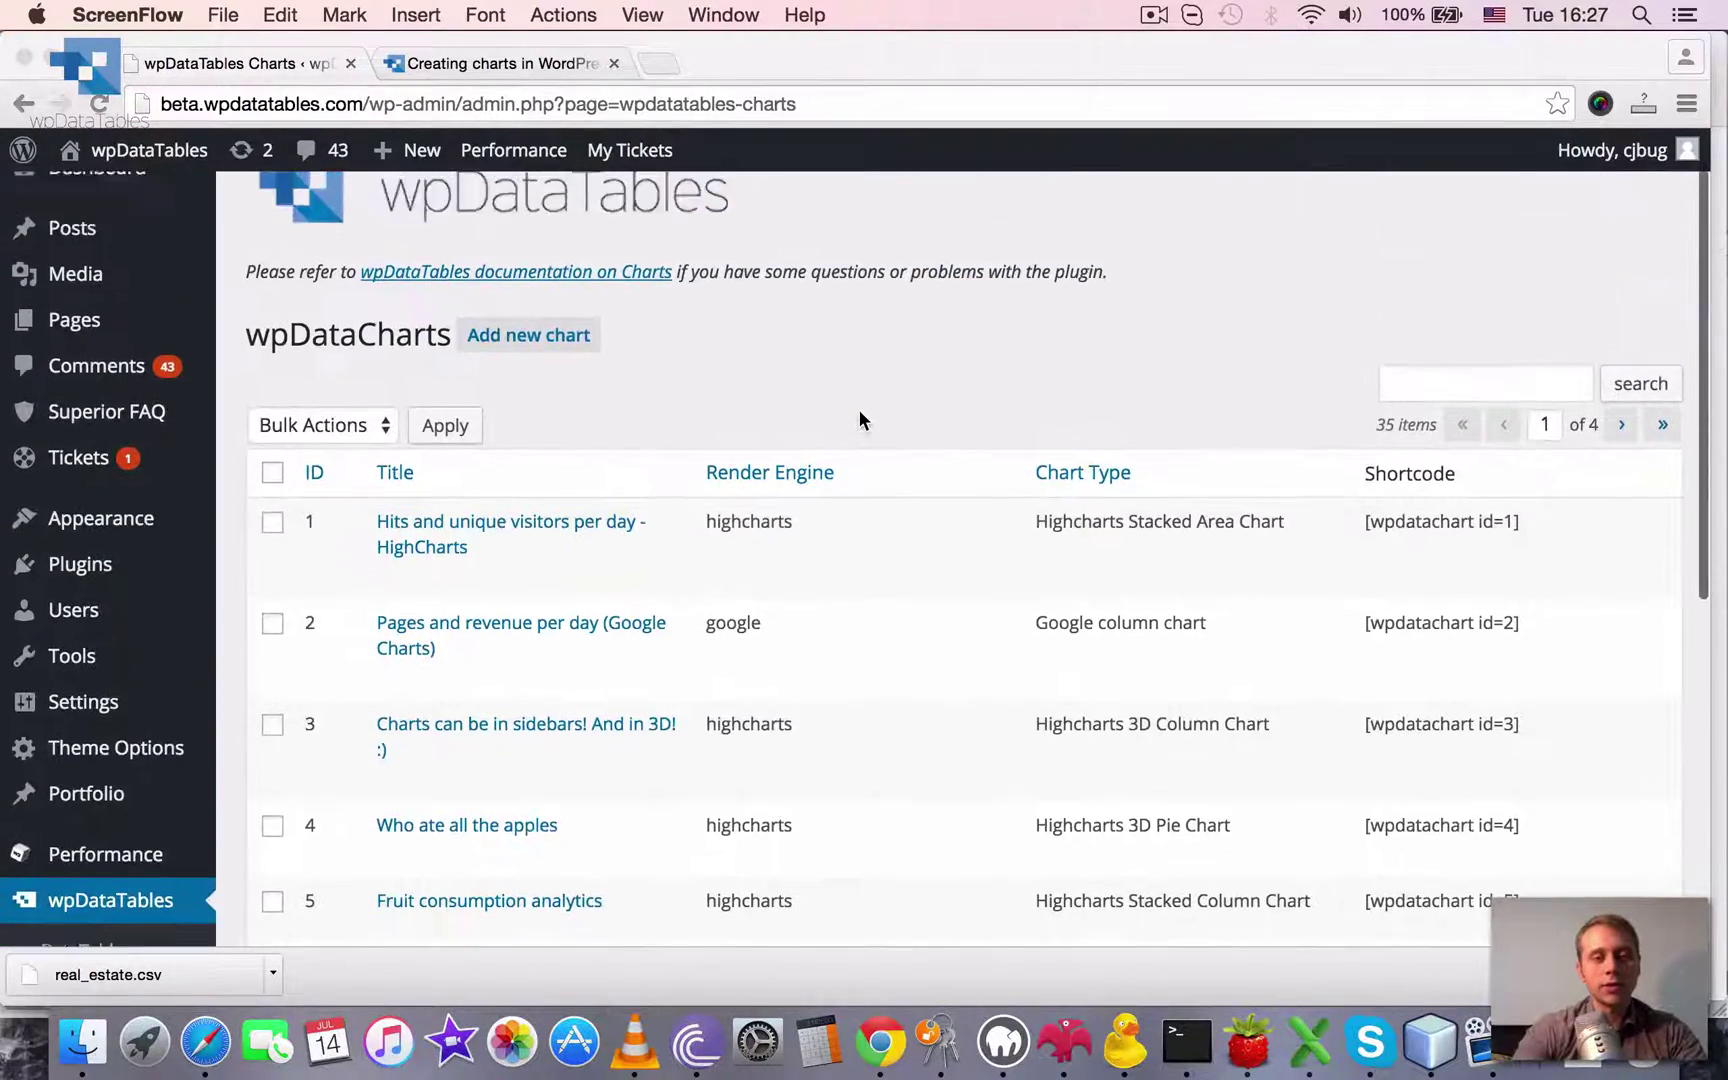
{"action": "scroll", "coordinate": [859, 409], "scroll_direction": "down", "scroll_amount": 3}
{"action": "scroll", "coordinate": [859, 409], "scroll_direction": "down", "scroll_amount": 2}
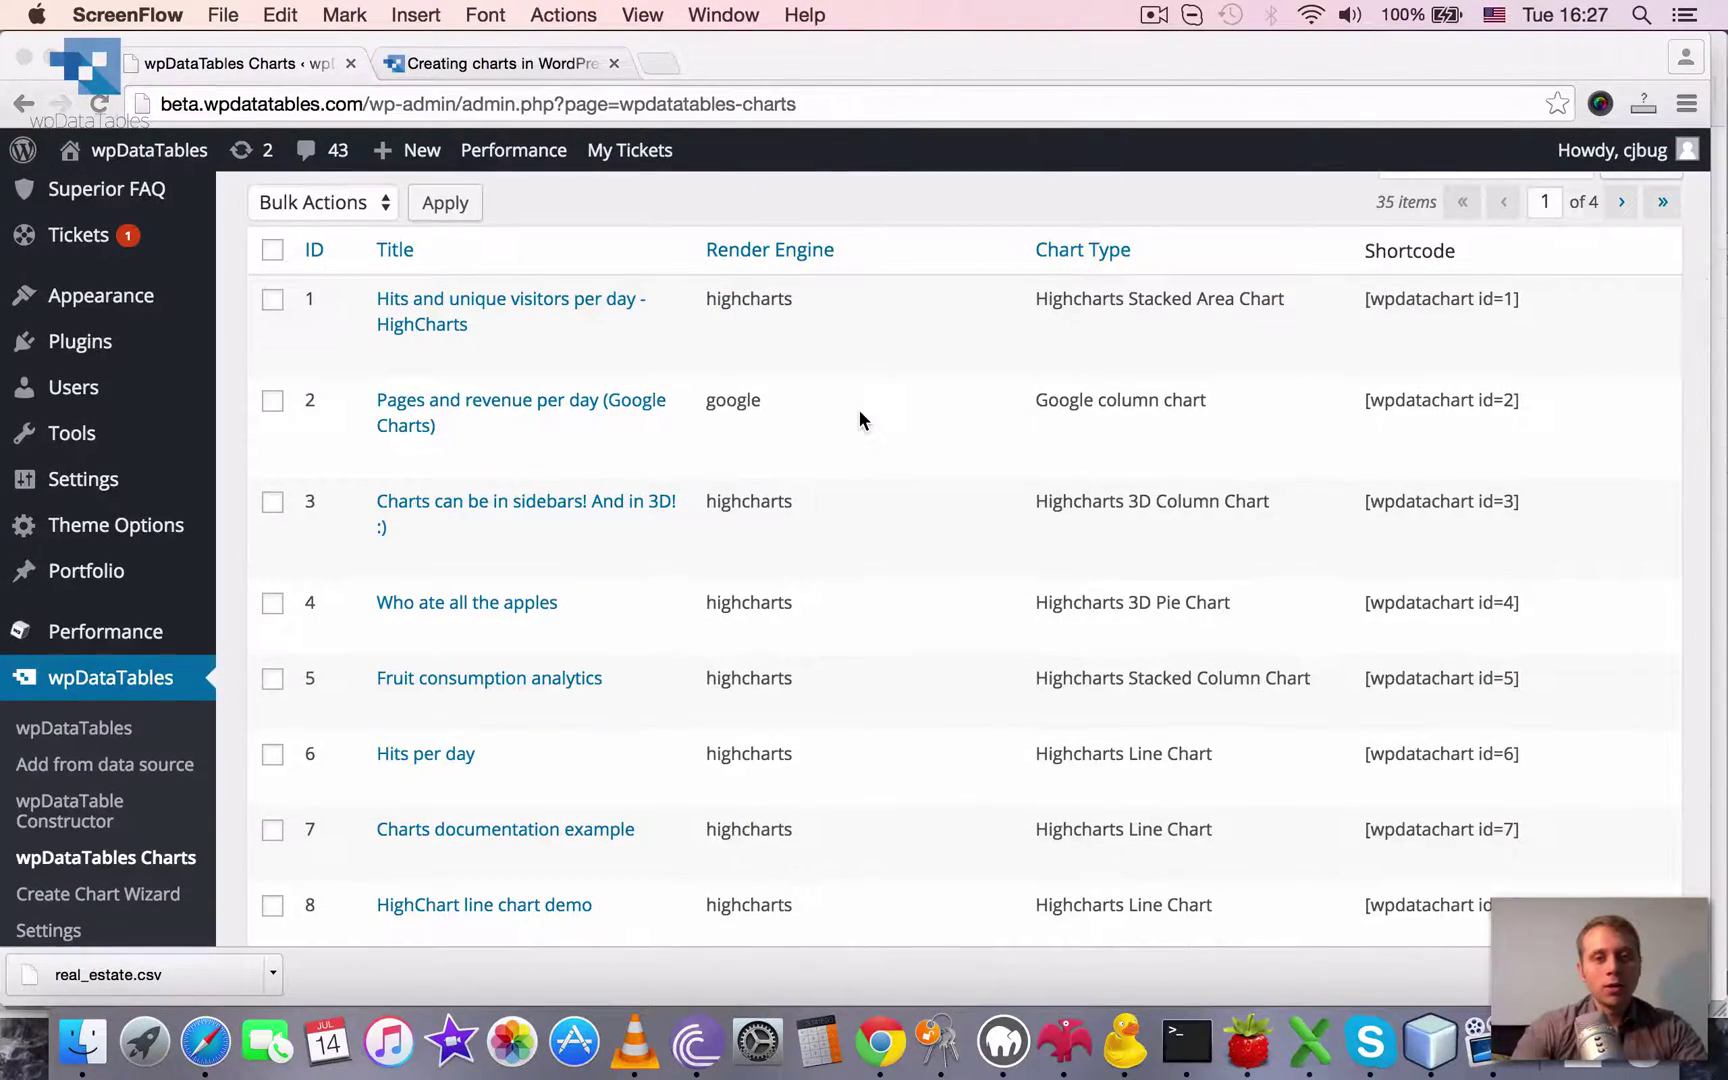
{"action": "scroll", "coordinate": [859, 409], "scroll_direction": "down", "scroll_amount": 2}
{"action": "scroll", "coordinate": [859, 420], "scroll_direction": "down", "scroll_amount": 4}
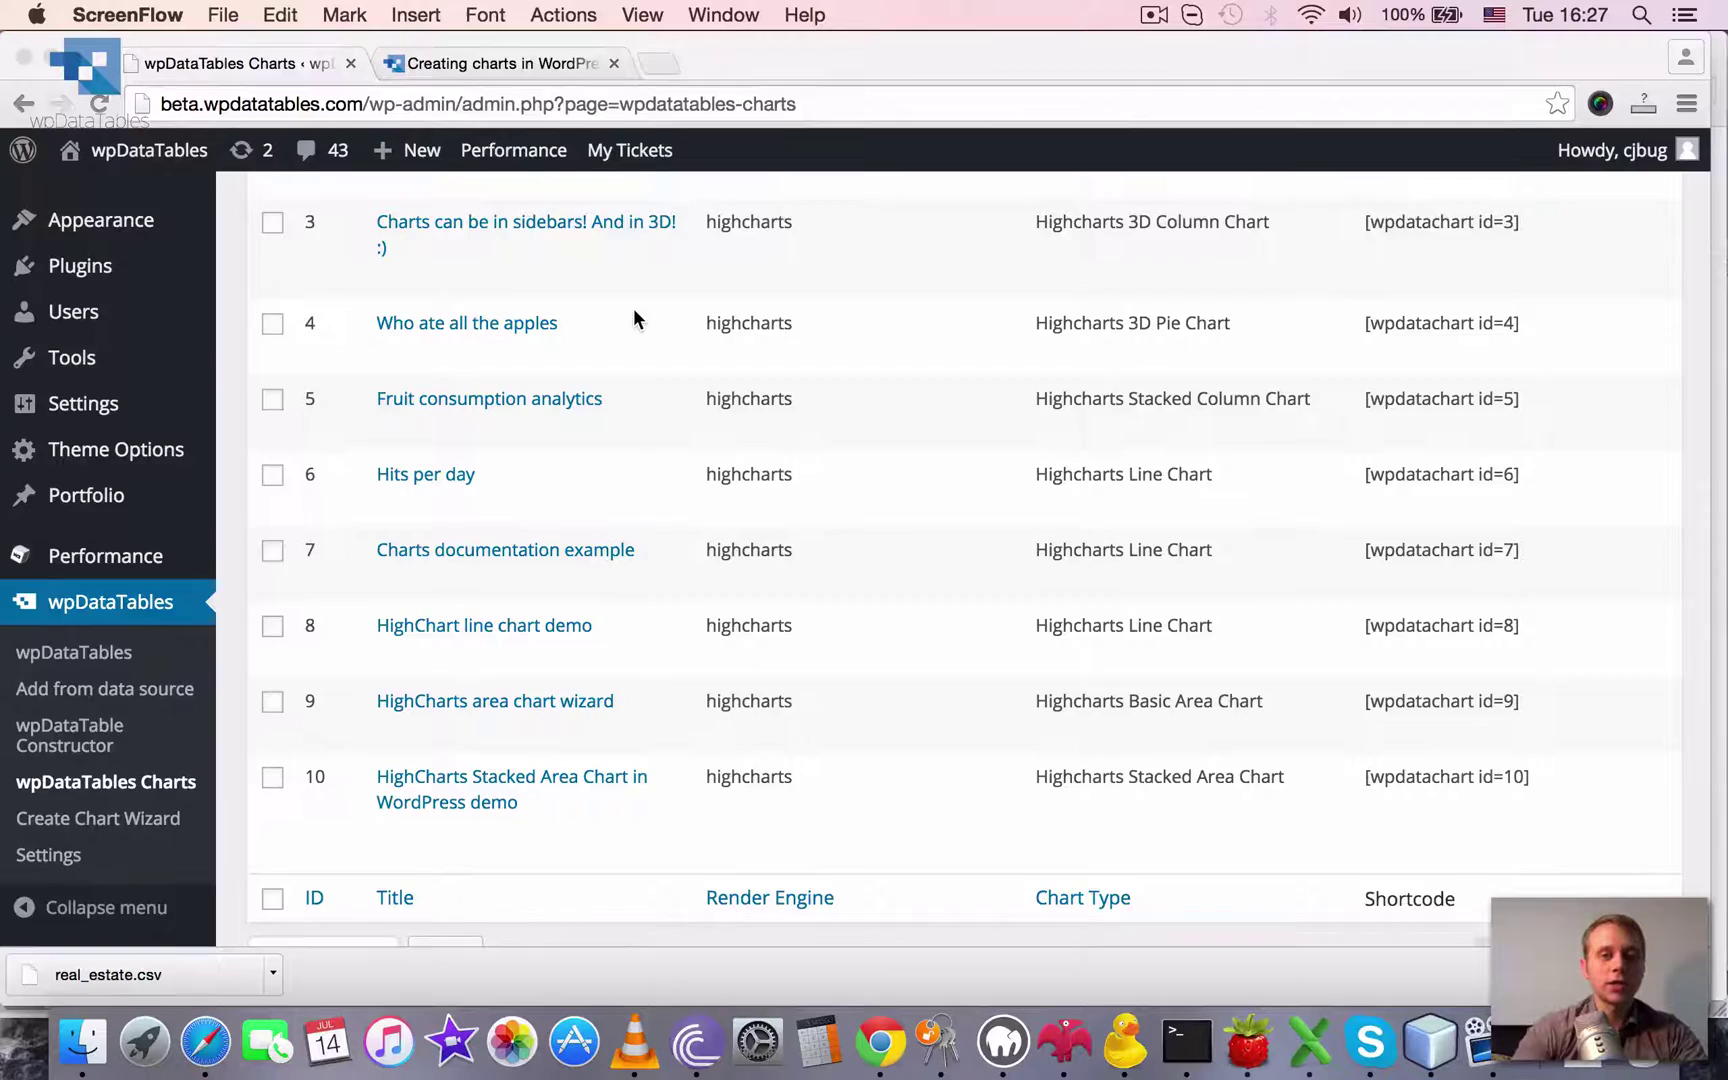
{"action": "scroll", "coordinate": [633, 308], "scroll_direction": "up", "scroll_amount": 8}
{"action": "scroll", "coordinate": [633, 308], "scroll_direction": "up", "scroll_amount": 2}
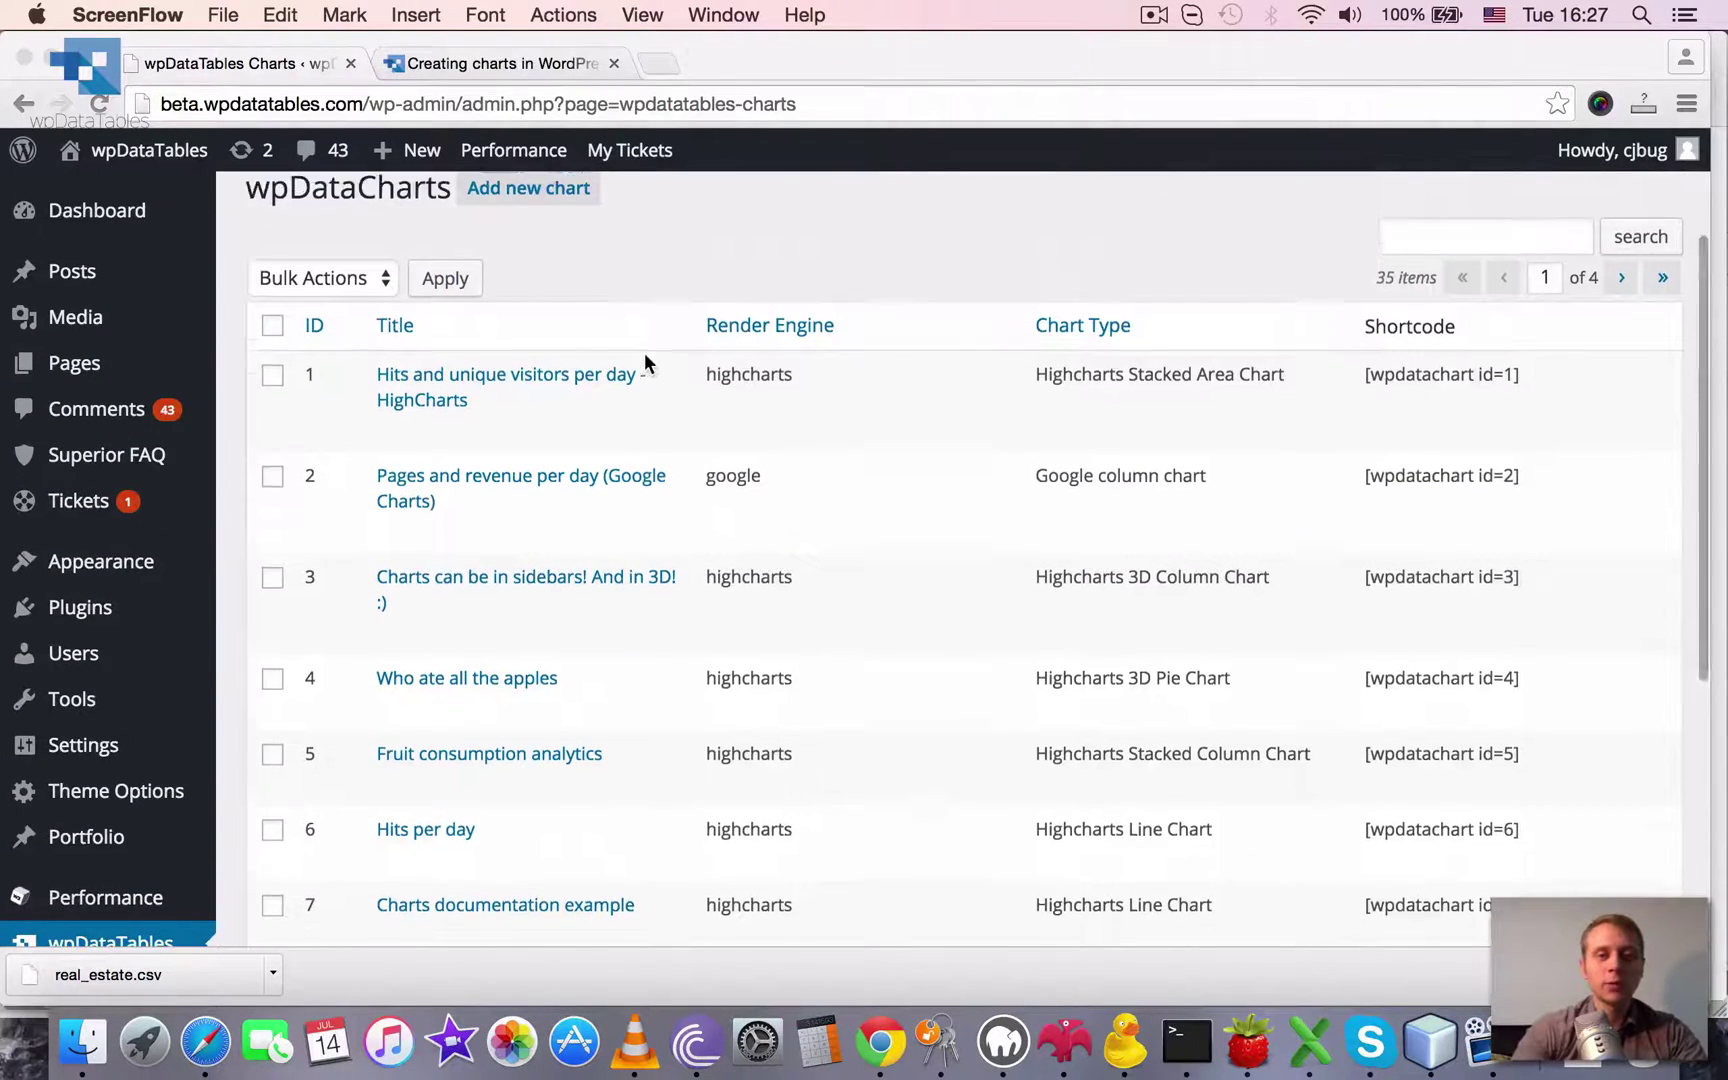
{"action": "scroll", "coordinate": [1029, 651], "scroll_direction": "up", "scroll_amount": 3}
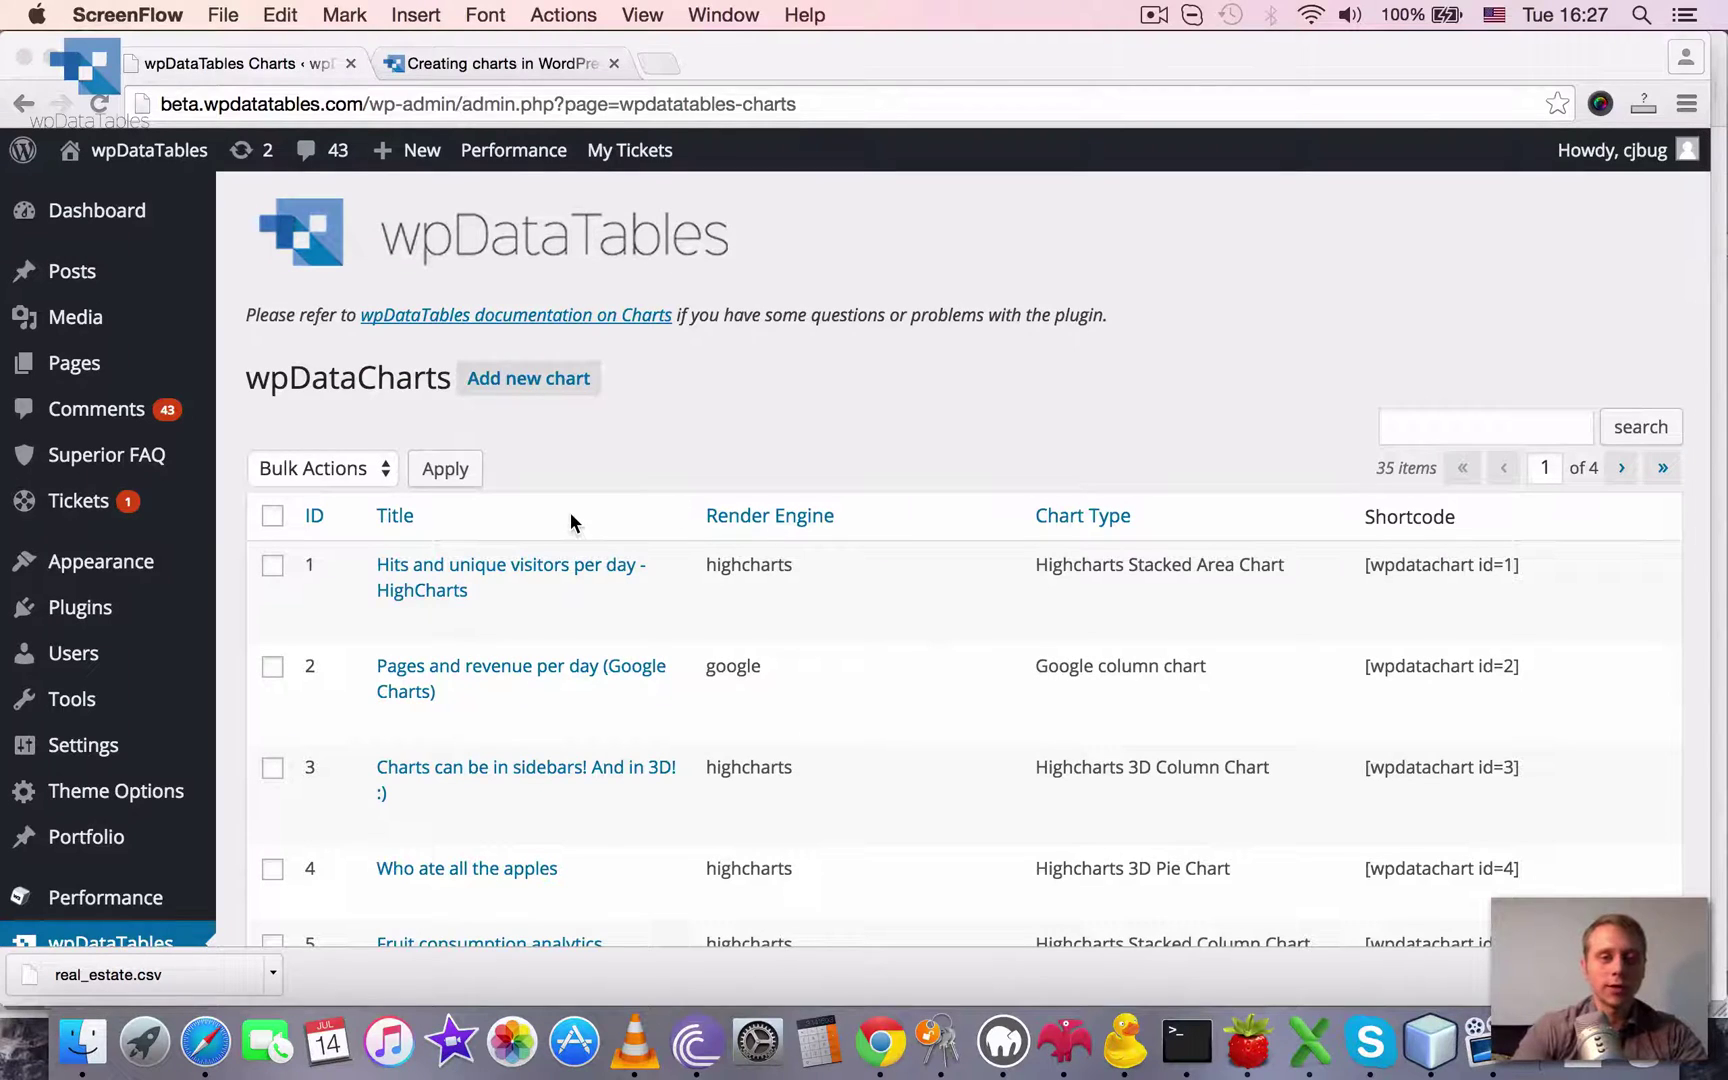
{"action": "scroll", "coordinate": [570, 517], "scroll_direction": "down", "scroll_amount": 5}
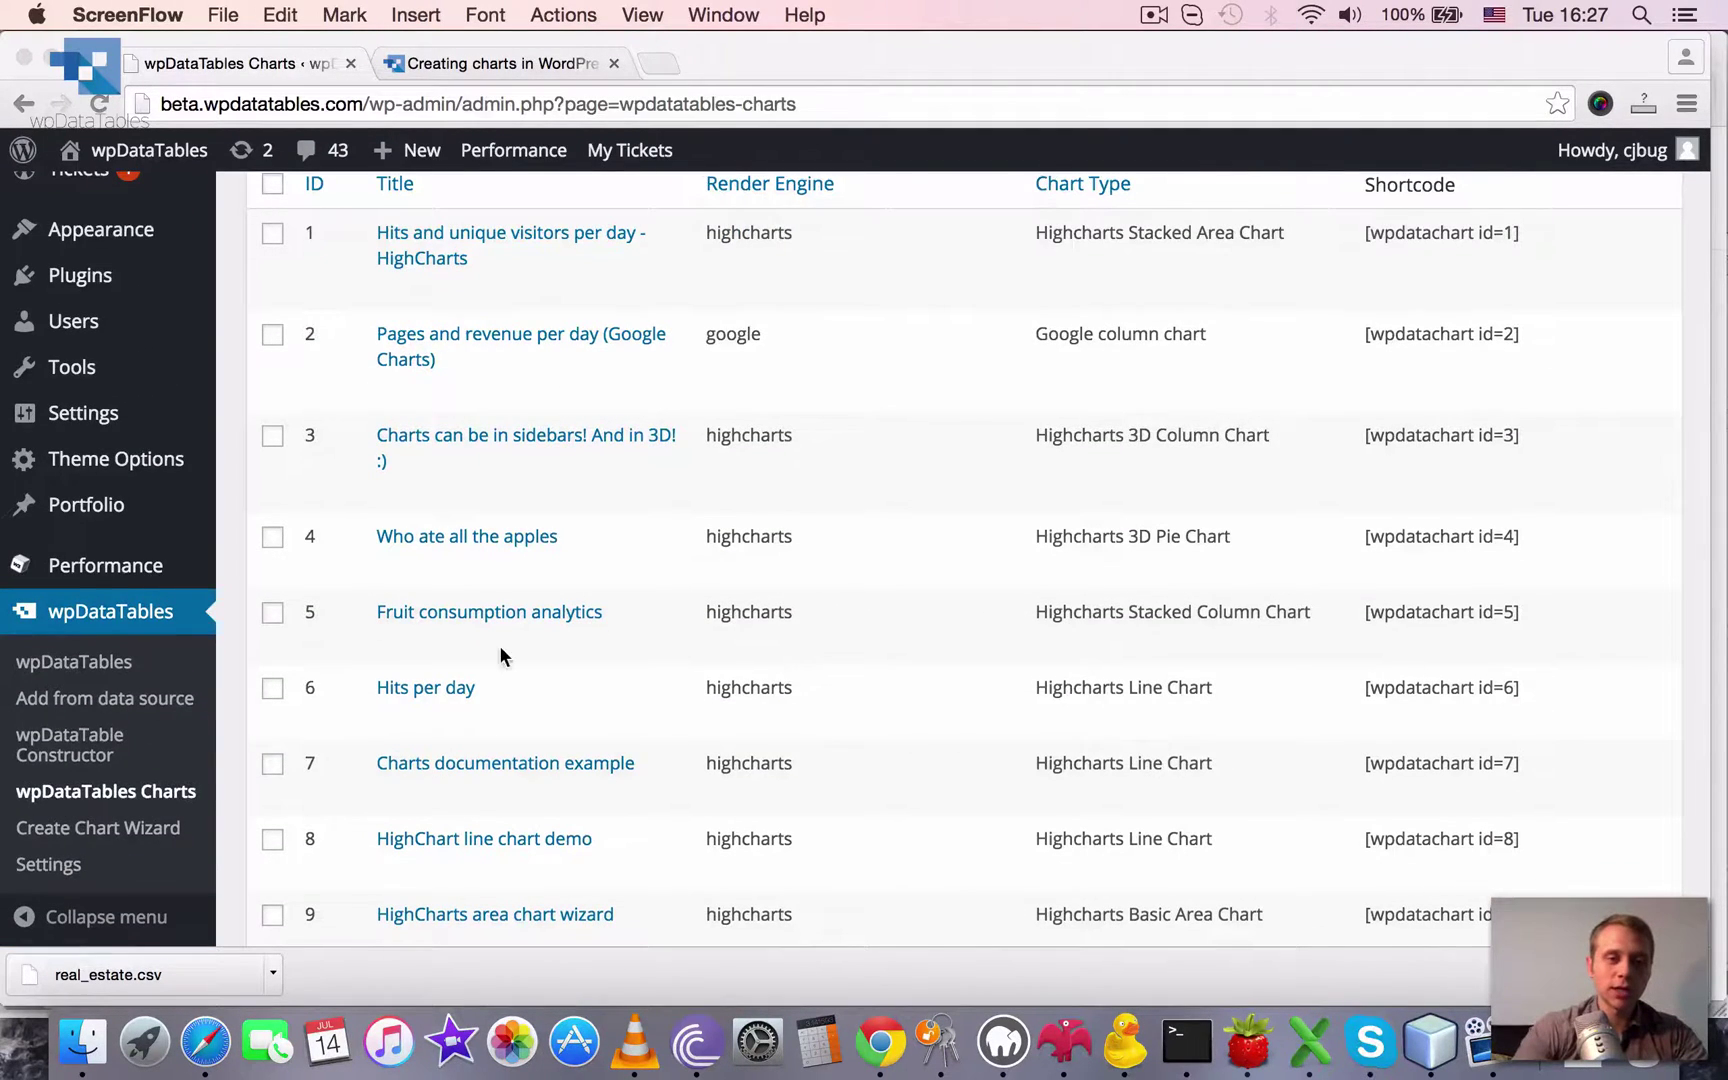
{"action": "scroll", "coordinate": [500, 645], "scroll_direction": "up", "scroll_amount": 5}
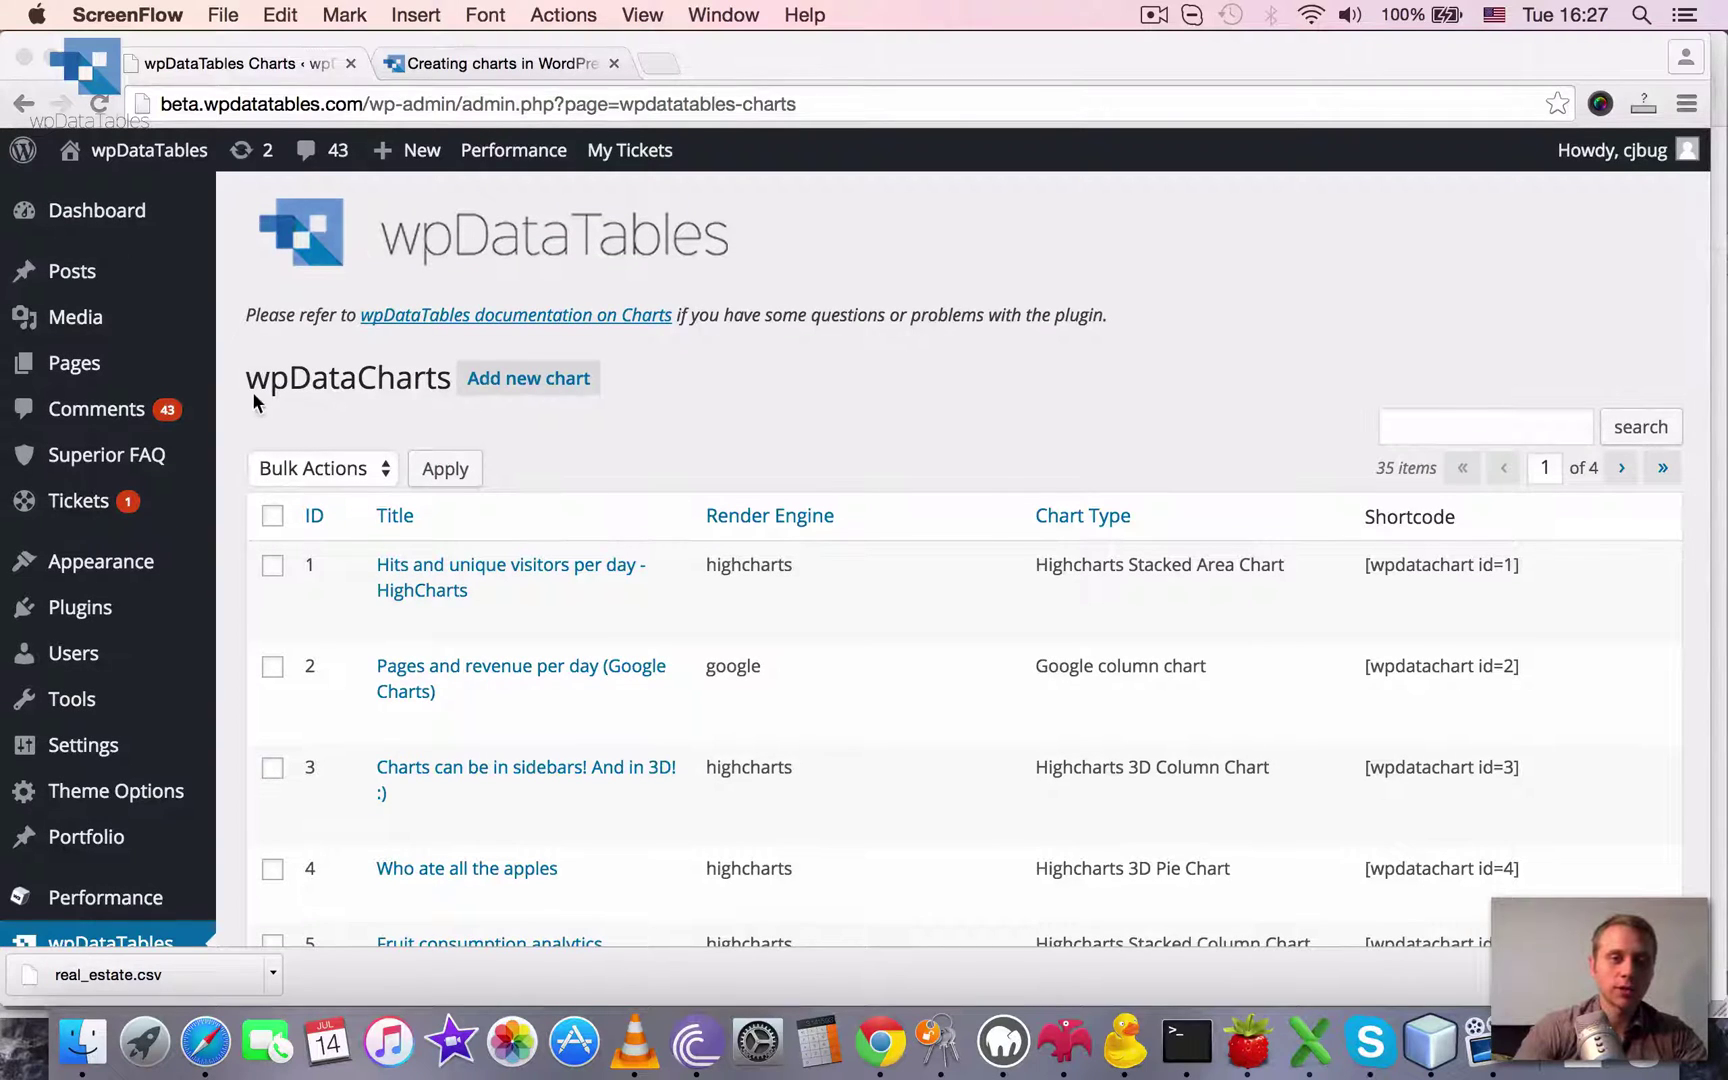
{"action": "scroll", "coordinate": [395, 331], "scroll_direction": "down", "scroll_amount": 2}
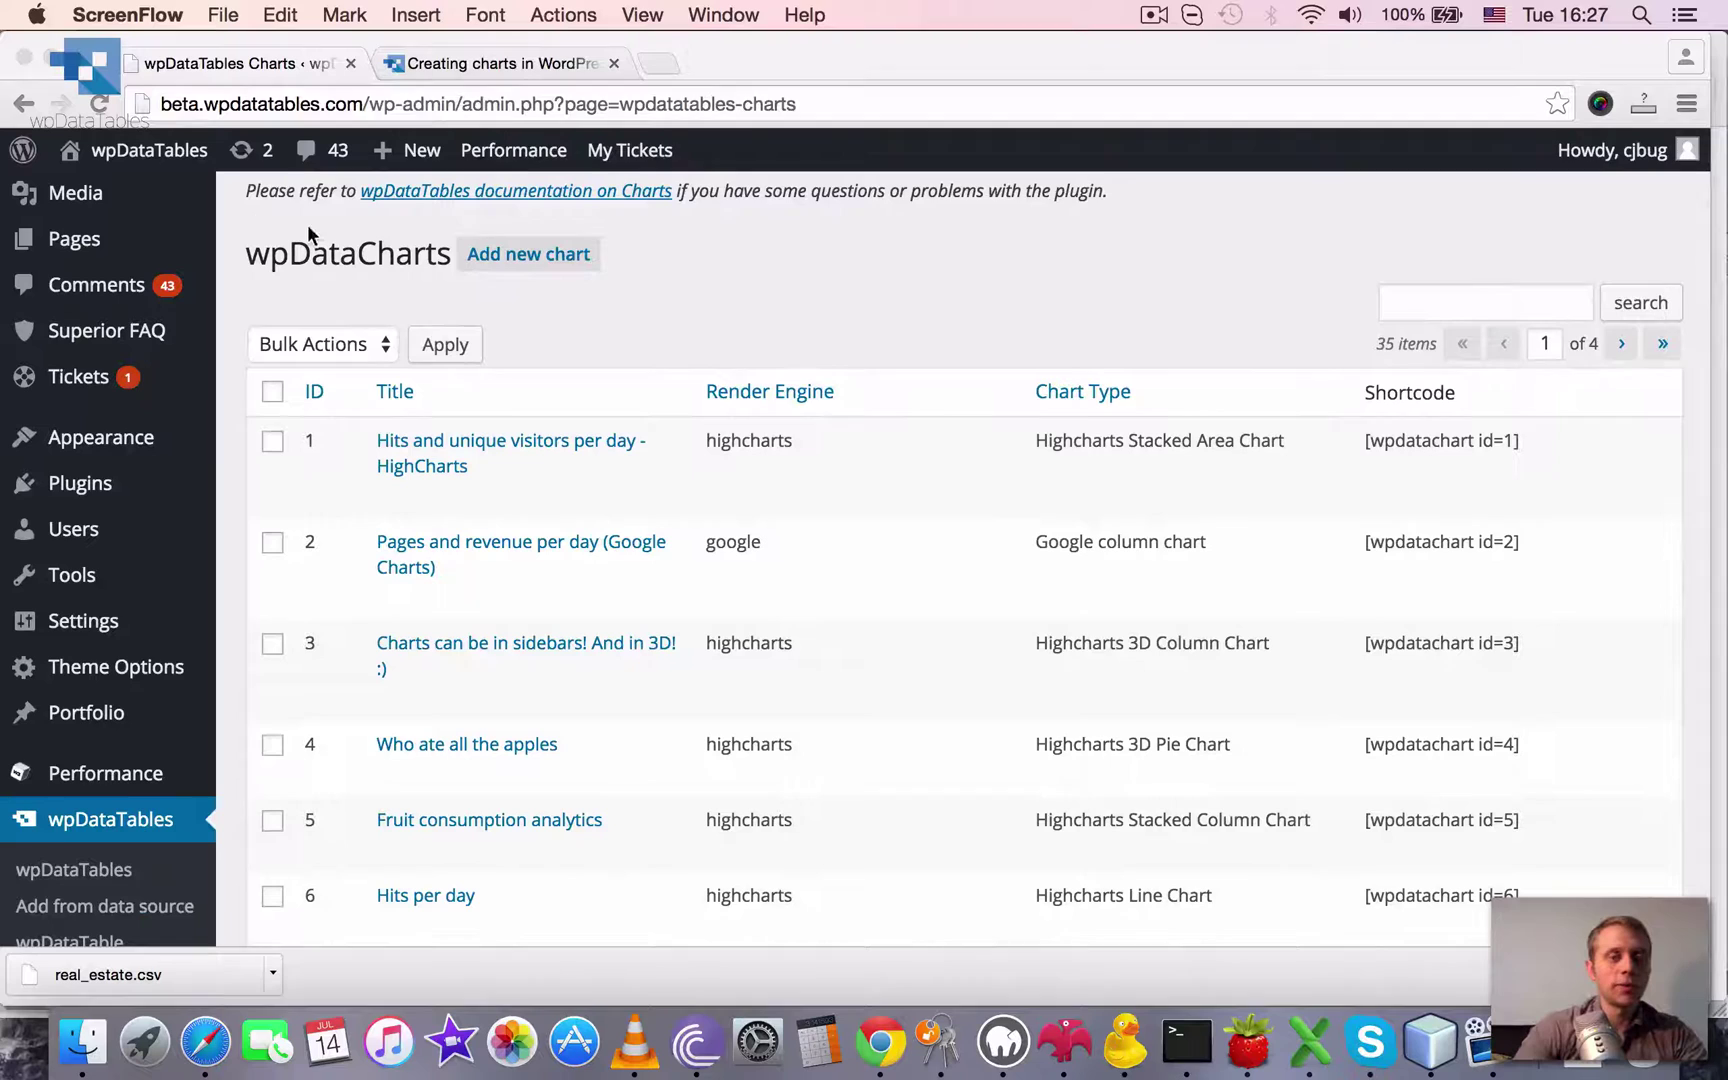
{"action": "scroll", "coordinate": [298, 212], "scroll_direction": "down", "scroll_amount": 1}
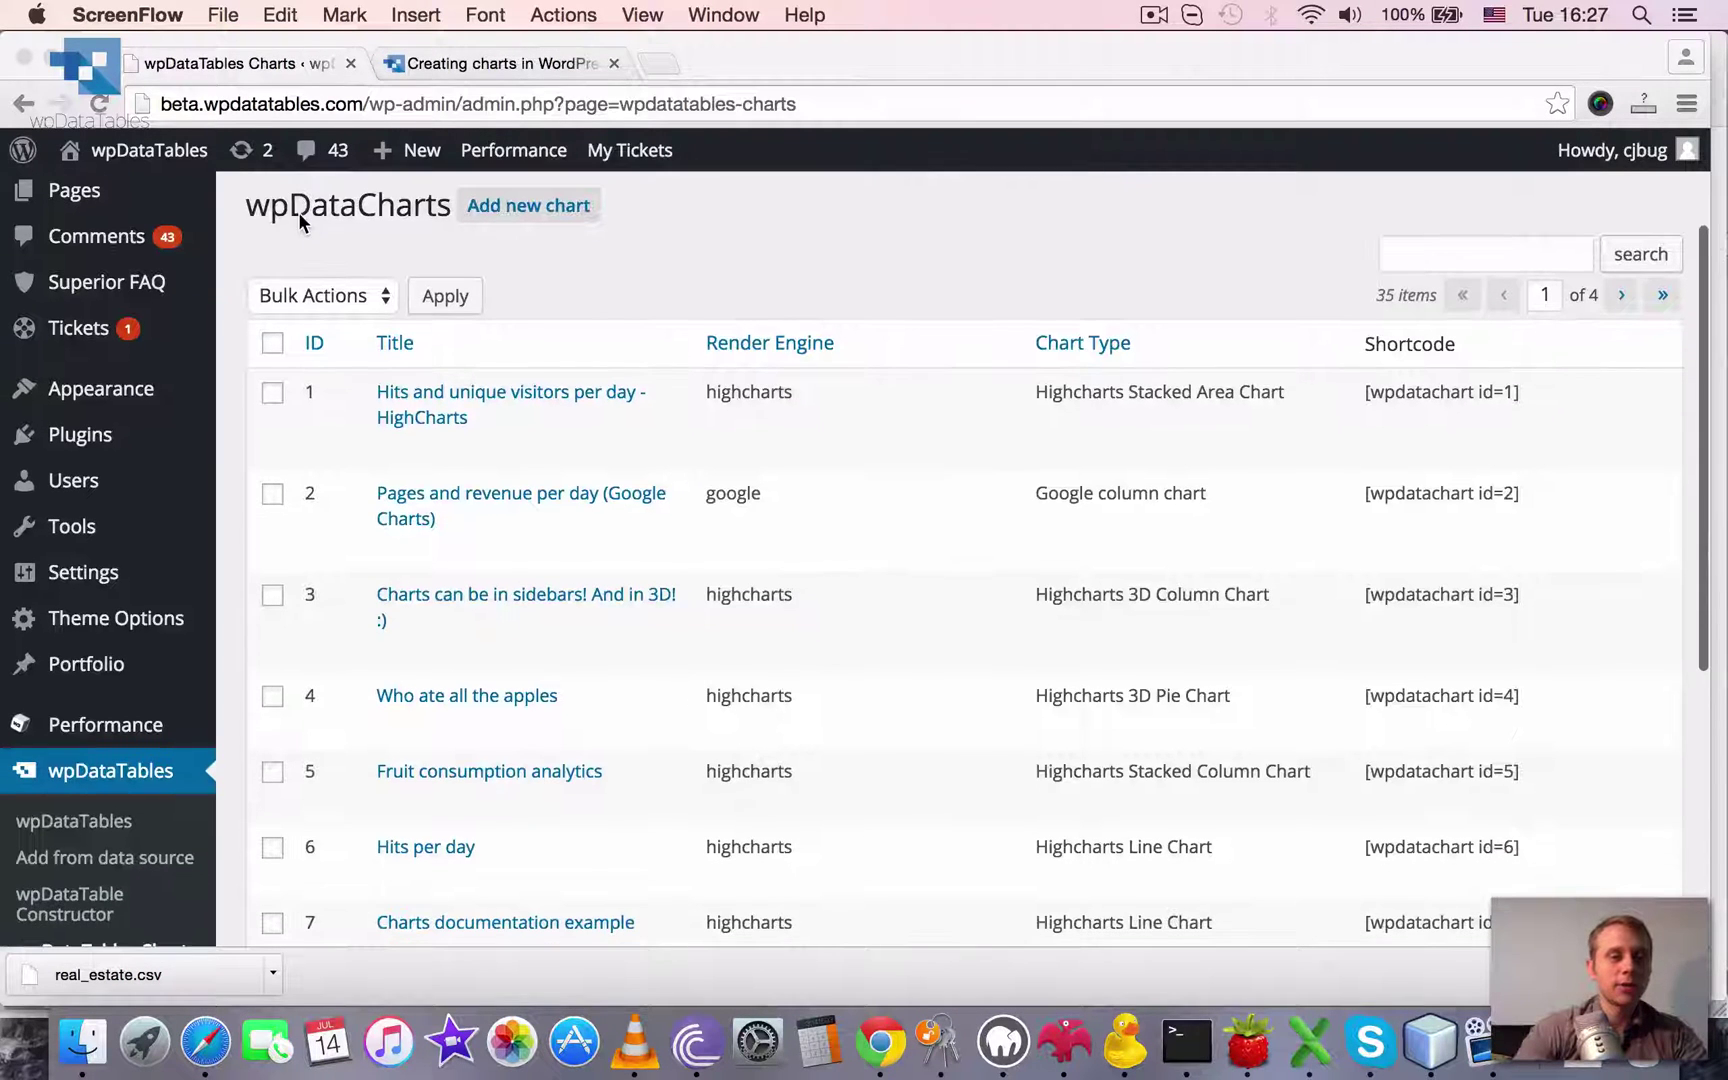
{"action": "scroll", "coordinate": [110, 772], "scroll_direction": "down", "scroll_amount": 3}
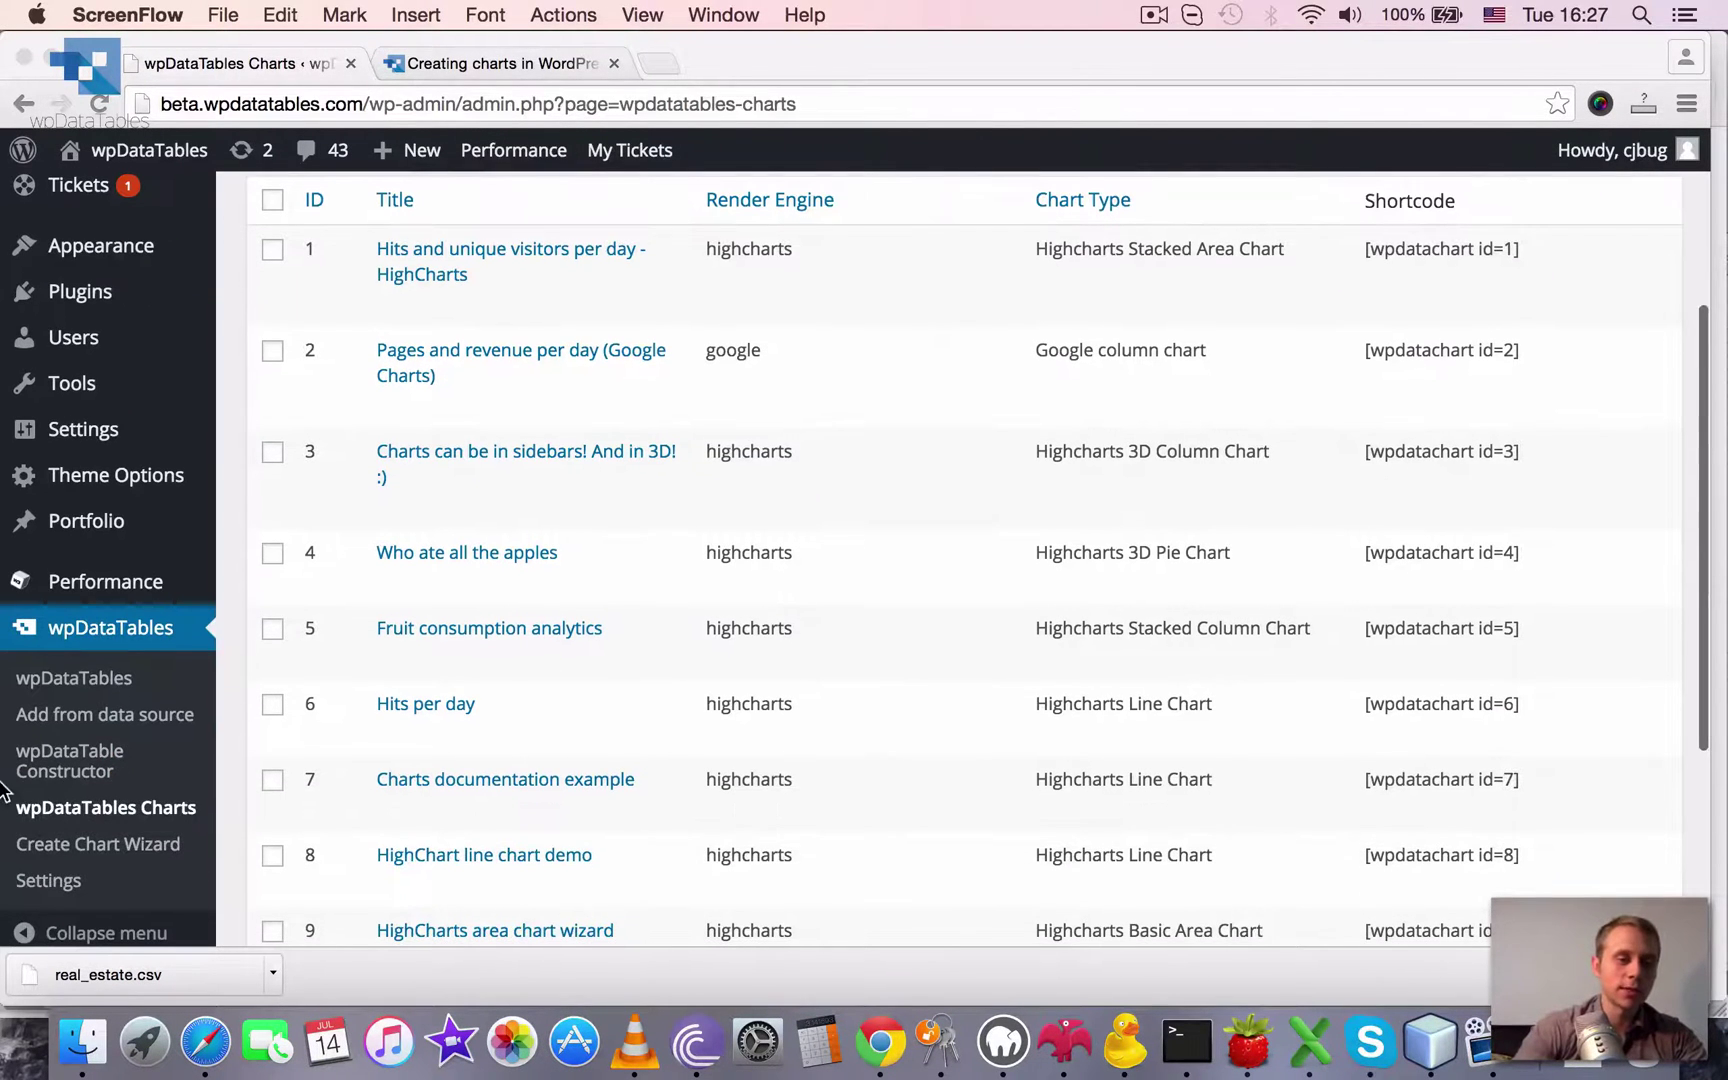
{"action": "scroll", "coordinate": [540, 510], "scroll_direction": "up", "scroll_amount": 2}
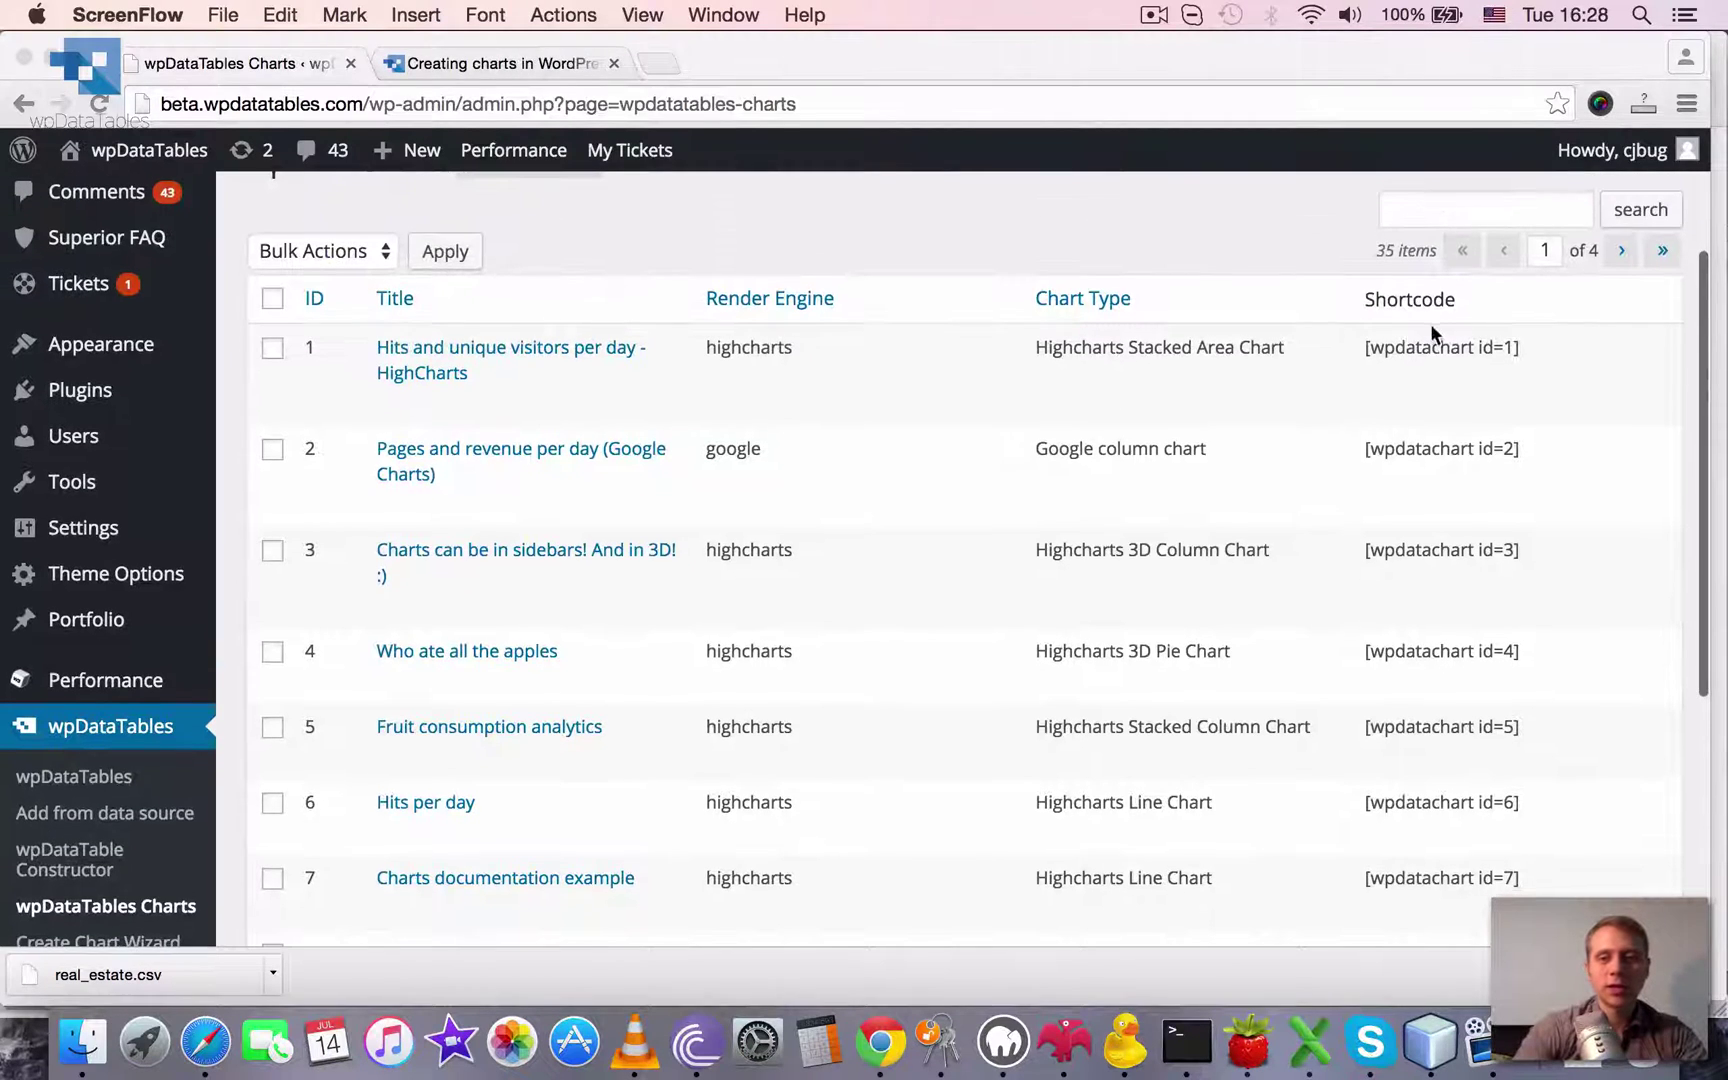
Page forward through the chart list to page 3 of 4
{"action": "left_click", "coordinate": [1619, 261]}
{"action": "left_click", "coordinate": [1620, 256]}
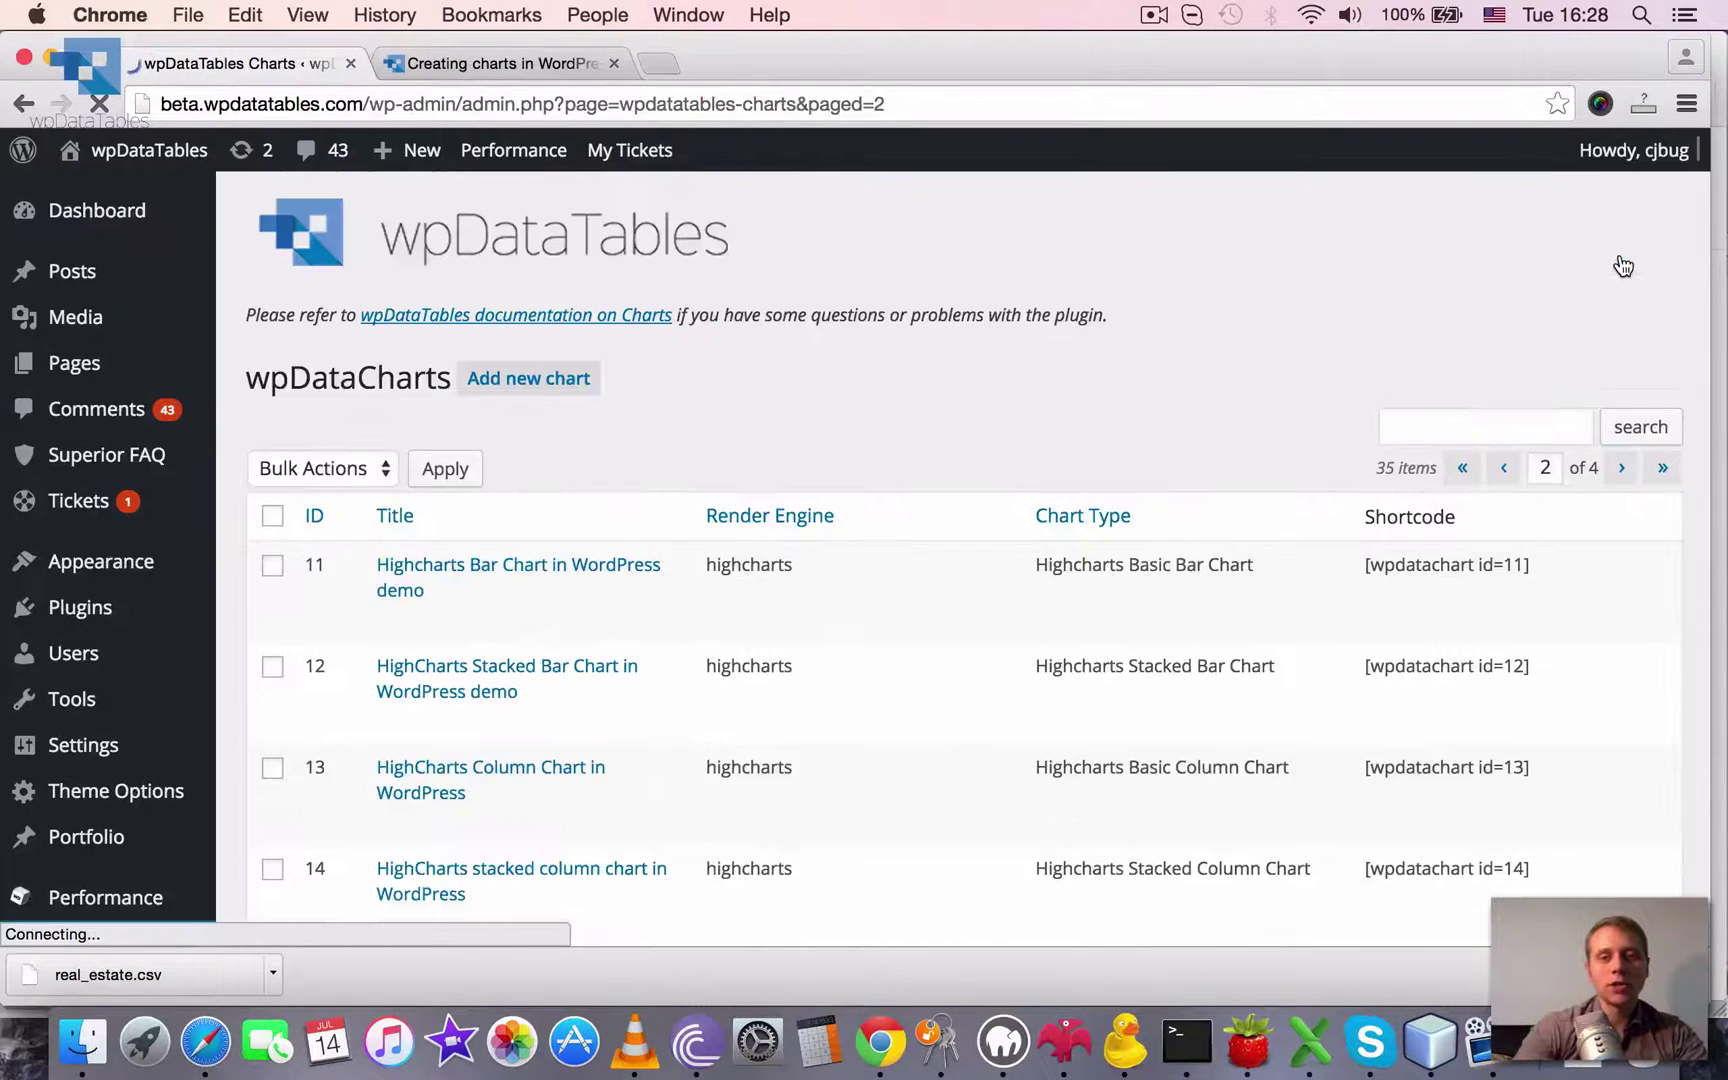
{"action": "scroll", "coordinate": [1622, 260], "scroll_direction": "down", "scroll_amount": 2}
{"action": "scroll", "coordinate": [1619, 260], "scroll_direction": "down", "scroll_amount": 1}
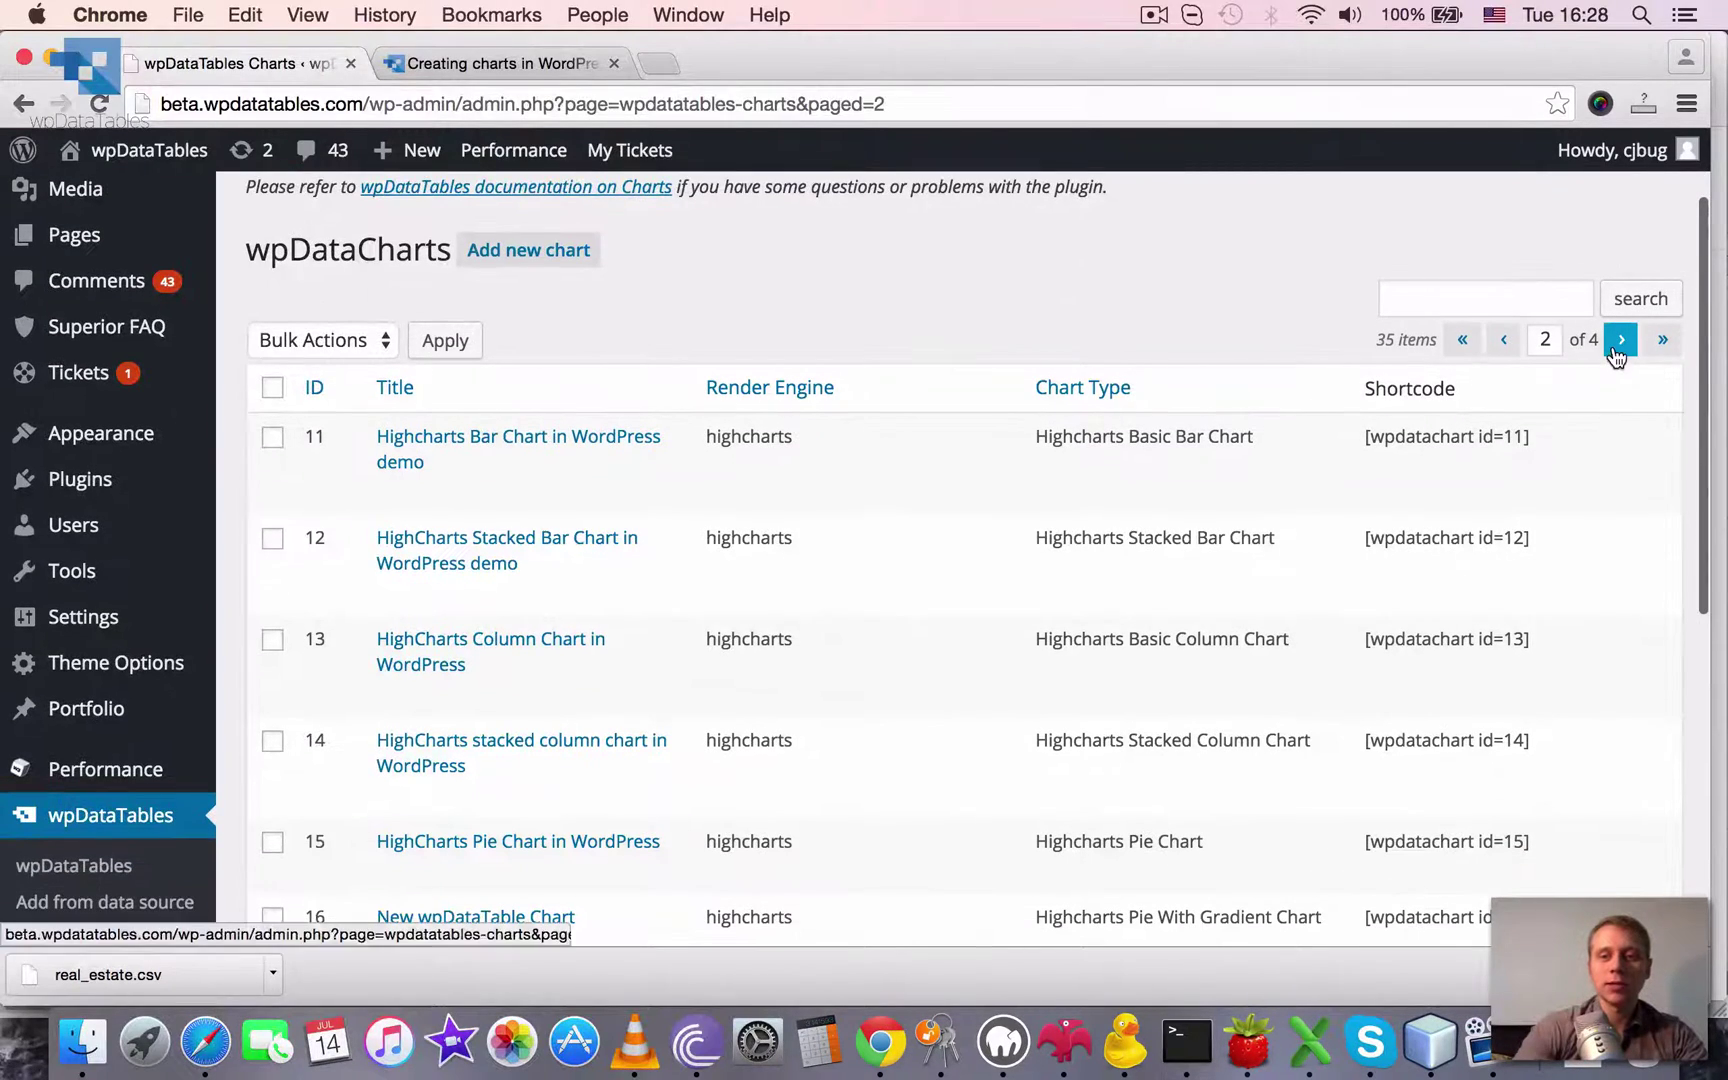
{"action": "left_click", "coordinate": [1621, 340]}
{"action": "scroll", "coordinate": [435, 645], "scroll_direction": "down", "scroll_amount": 3}
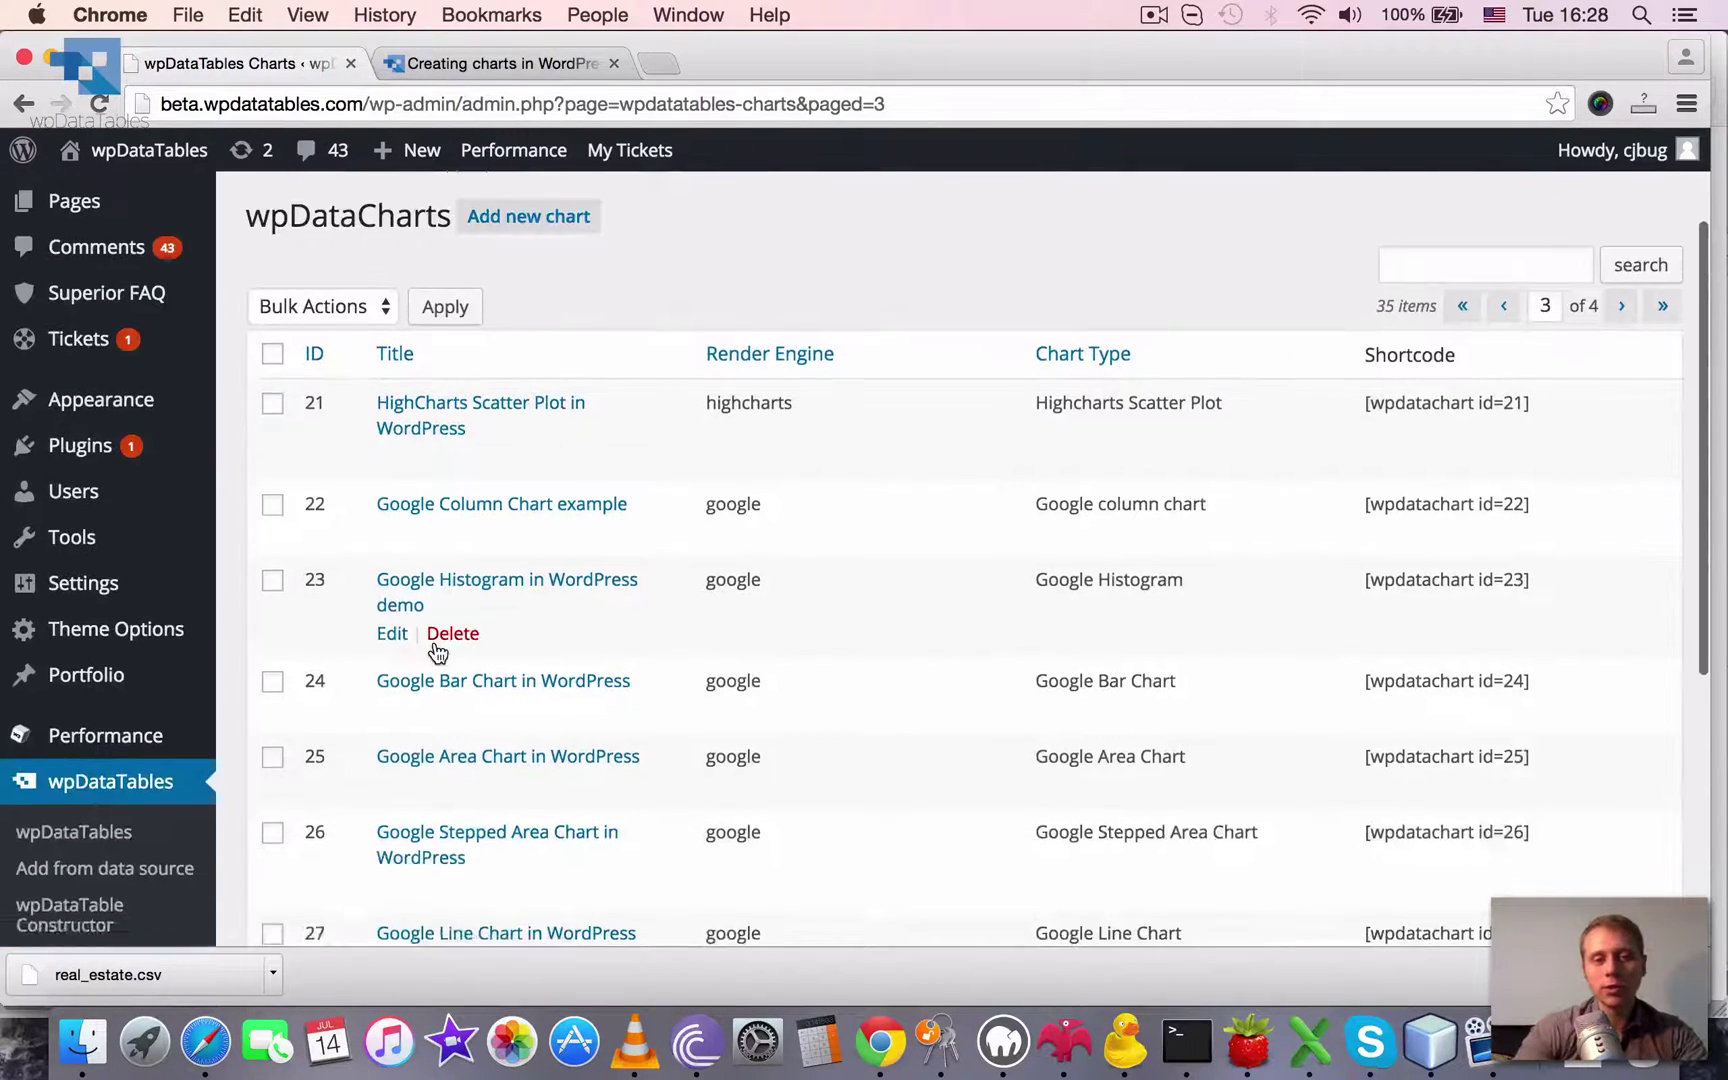
{"action": "scroll", "coordinate": [410, 690], "scroll_direction": "down", "scroll_amount": 5}
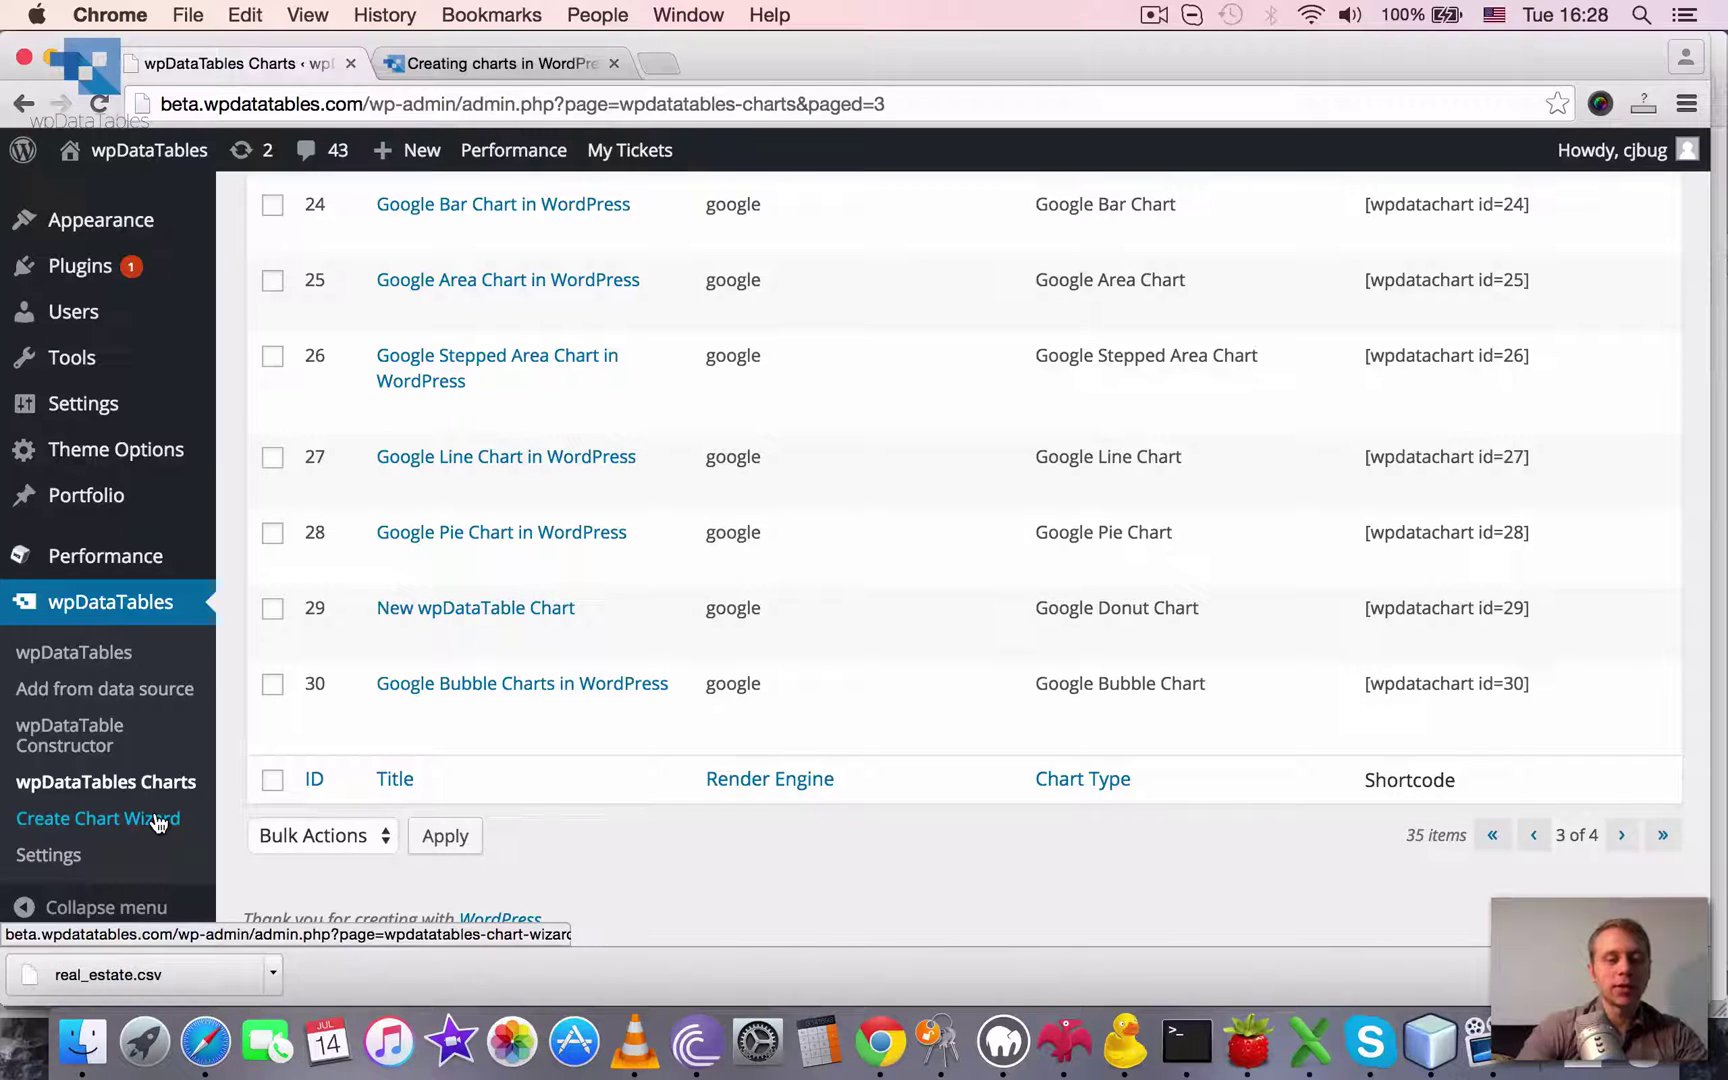
Launch the Create Chart Wizard and review its Chart title & type step
{"action": "left_click", "coordinate": [157, 820]}
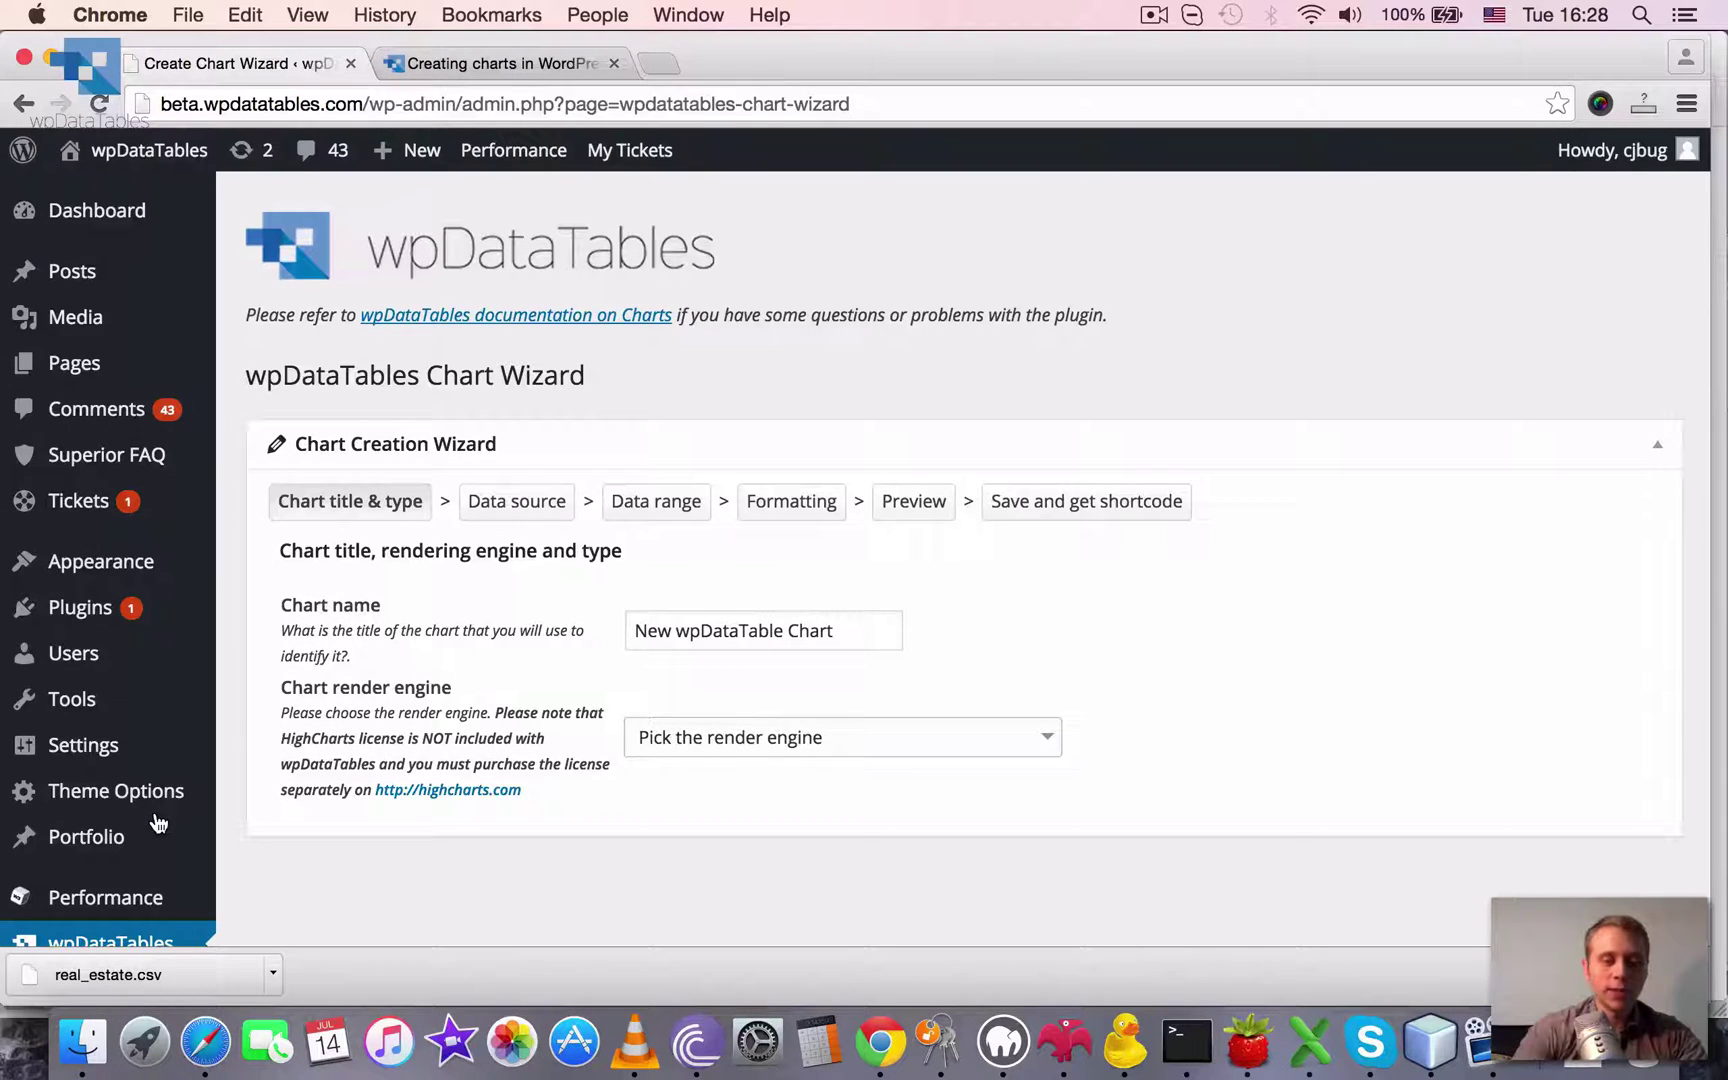
{"action": "scroll", "coordinate": [1103, 605], "scroll_direction": "down", "scroll_amount": 3}
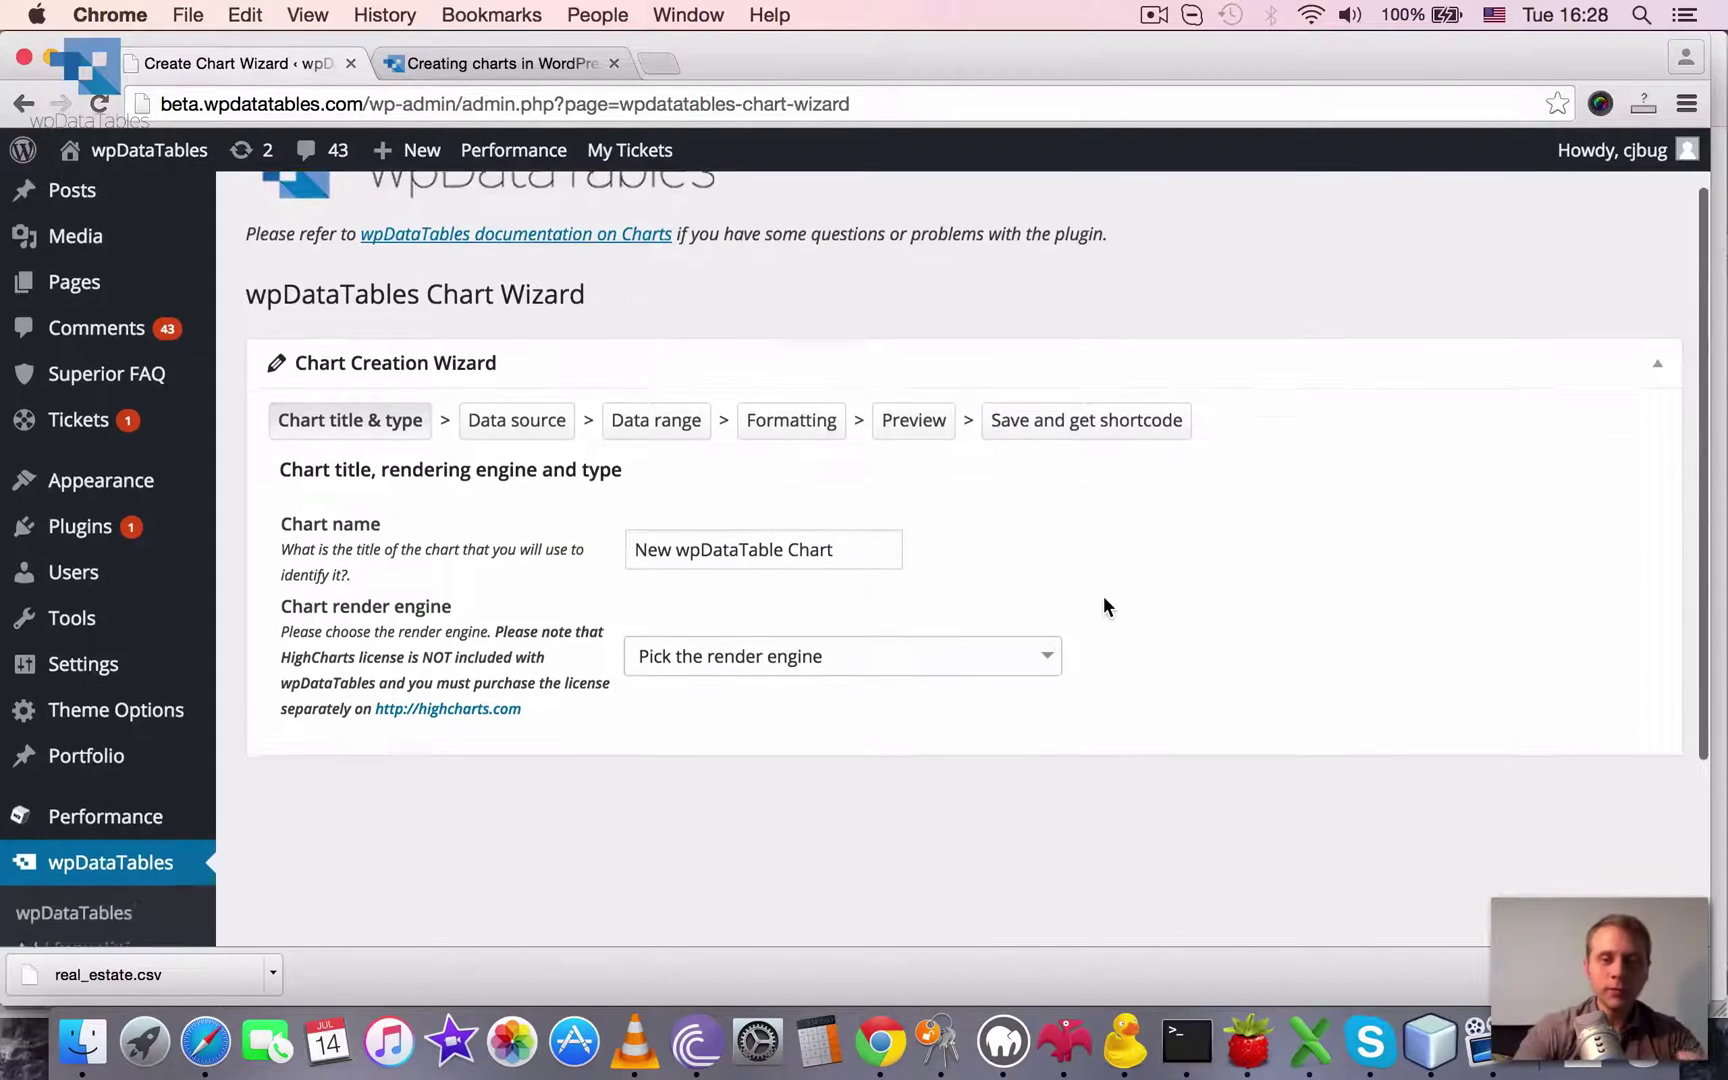
{"action": "scroll", "coordinate": [1103, 605], "scroll_direction": "down", "scroll_amount": 2}
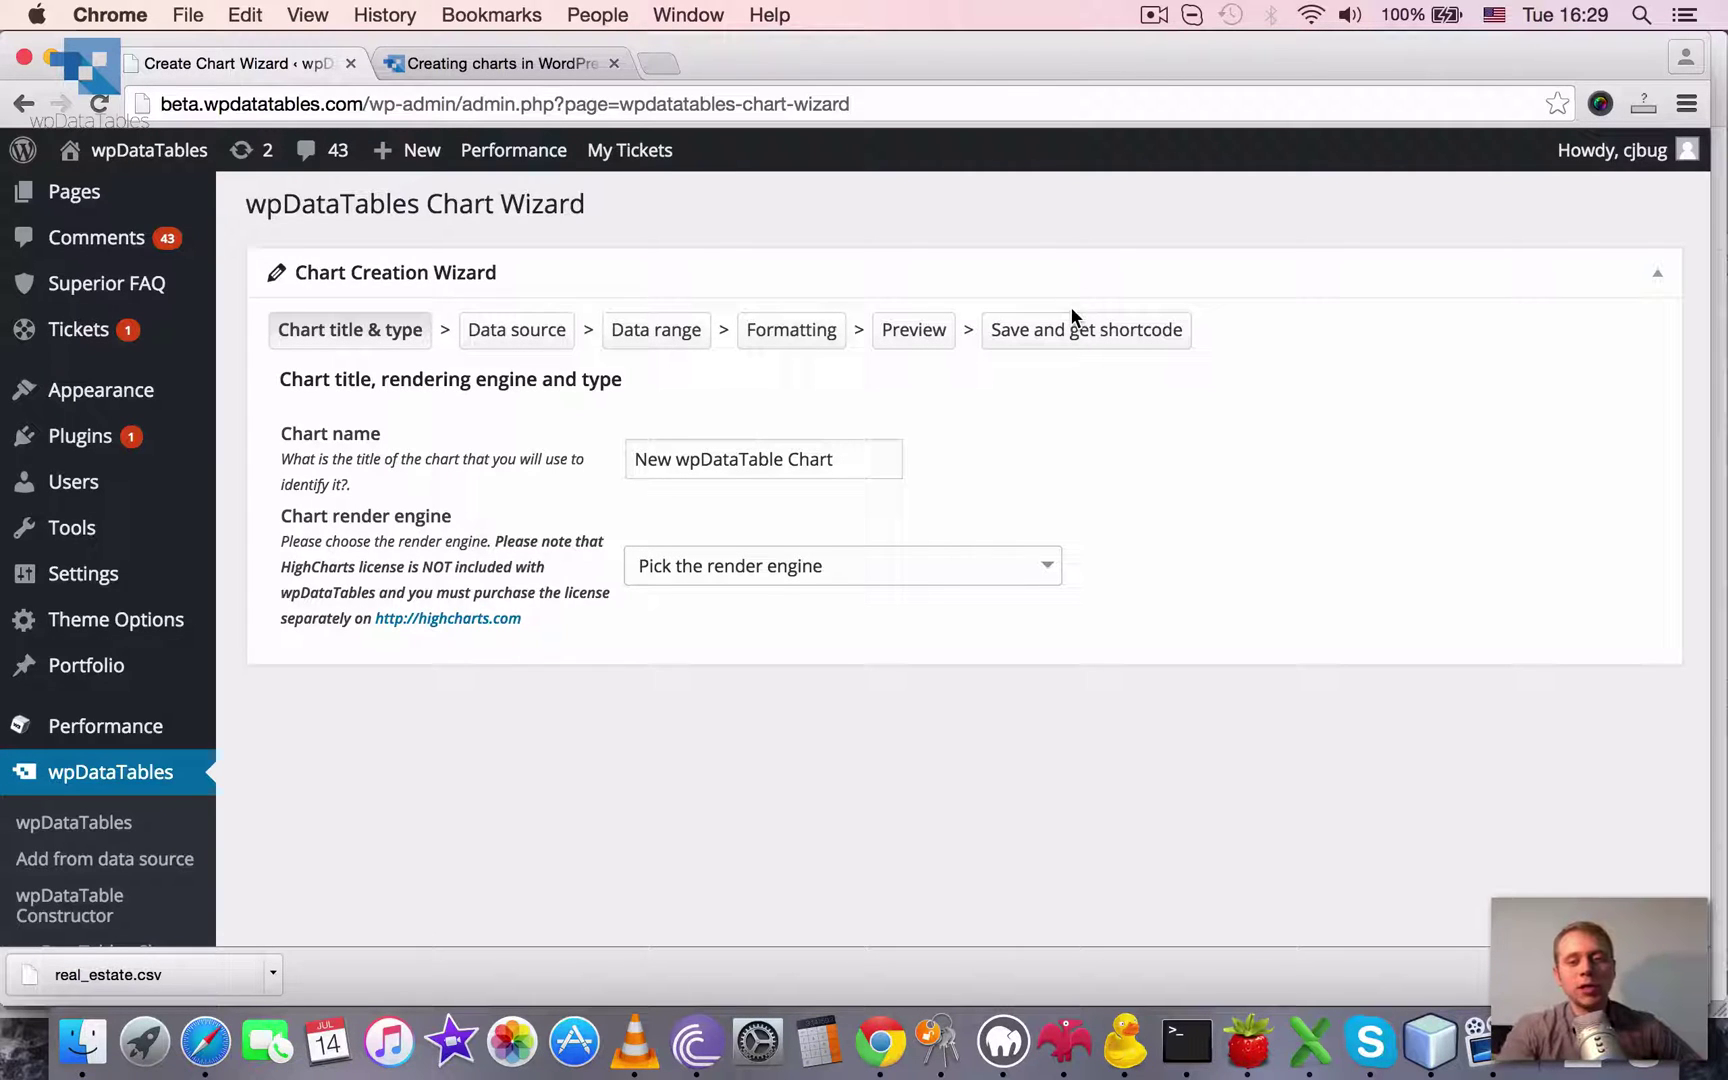
{"action": "scroll", "coordinate": [1072, 314], "scroll_direction": "up", "scroll_amount": 2}
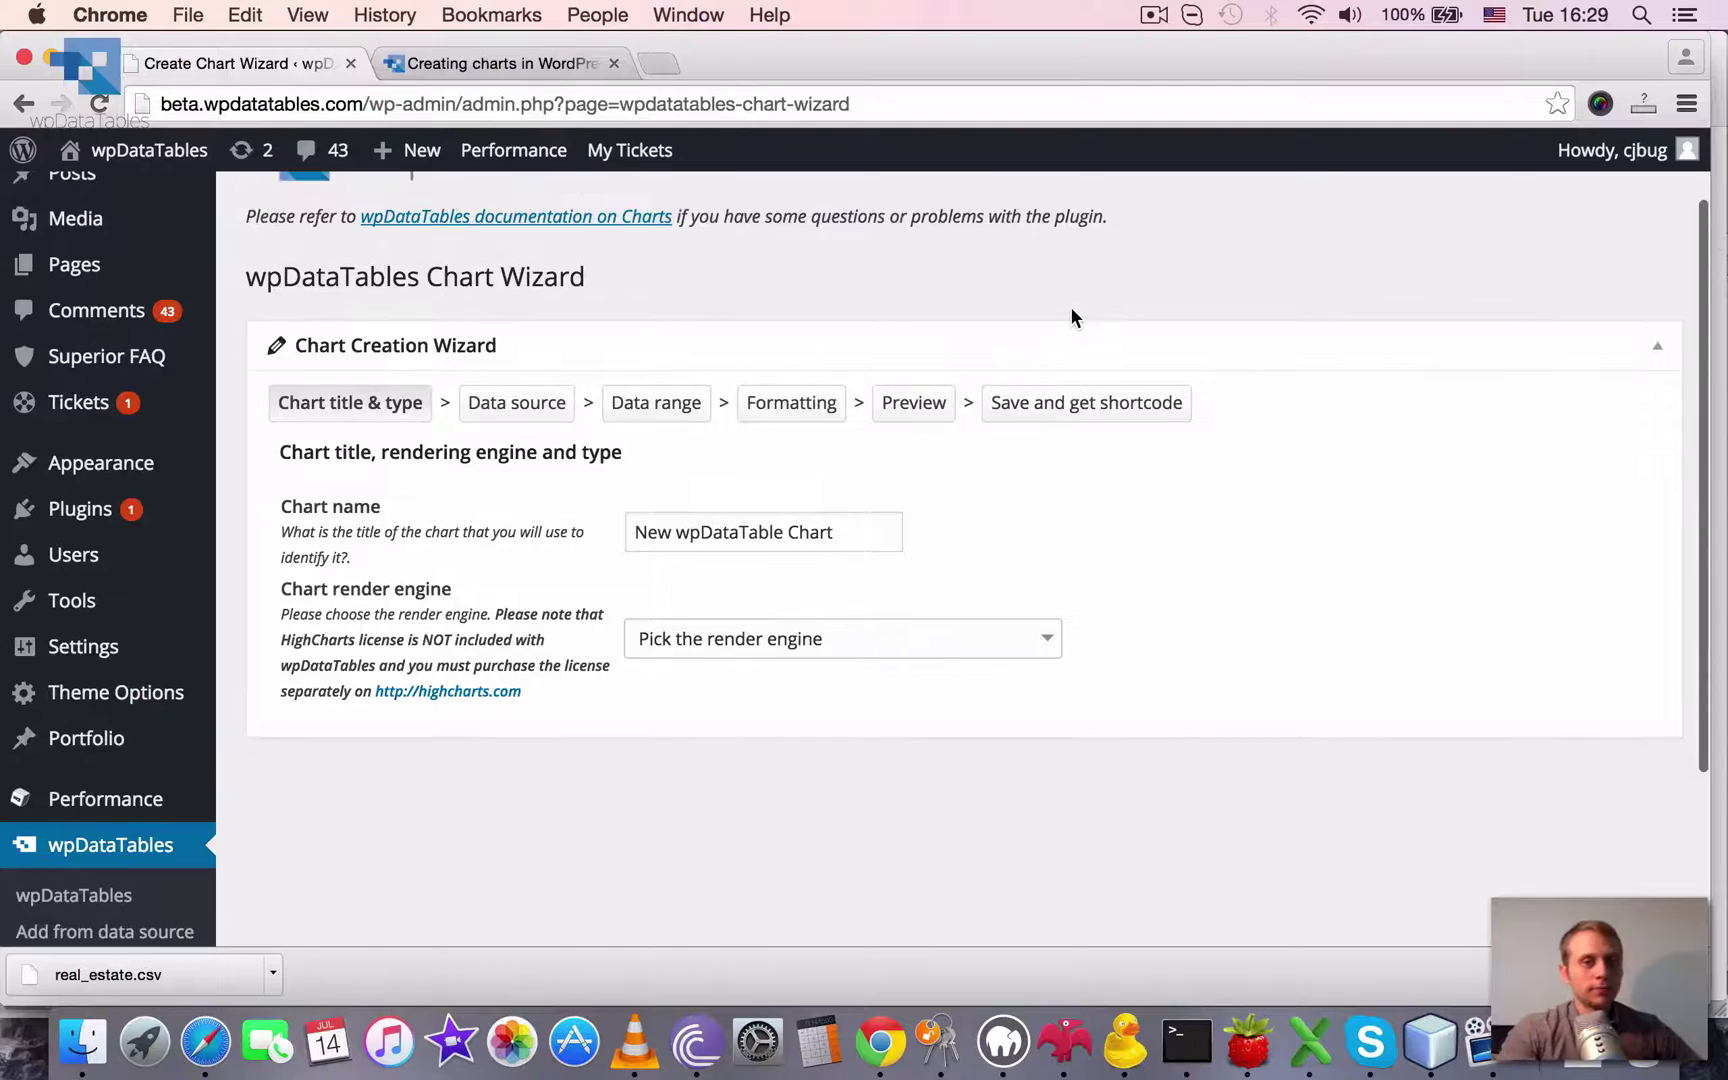
{"action": "scroll", "coordinate": [1071, 316], "scroll_direction": "up", "scroll_amount": 1}
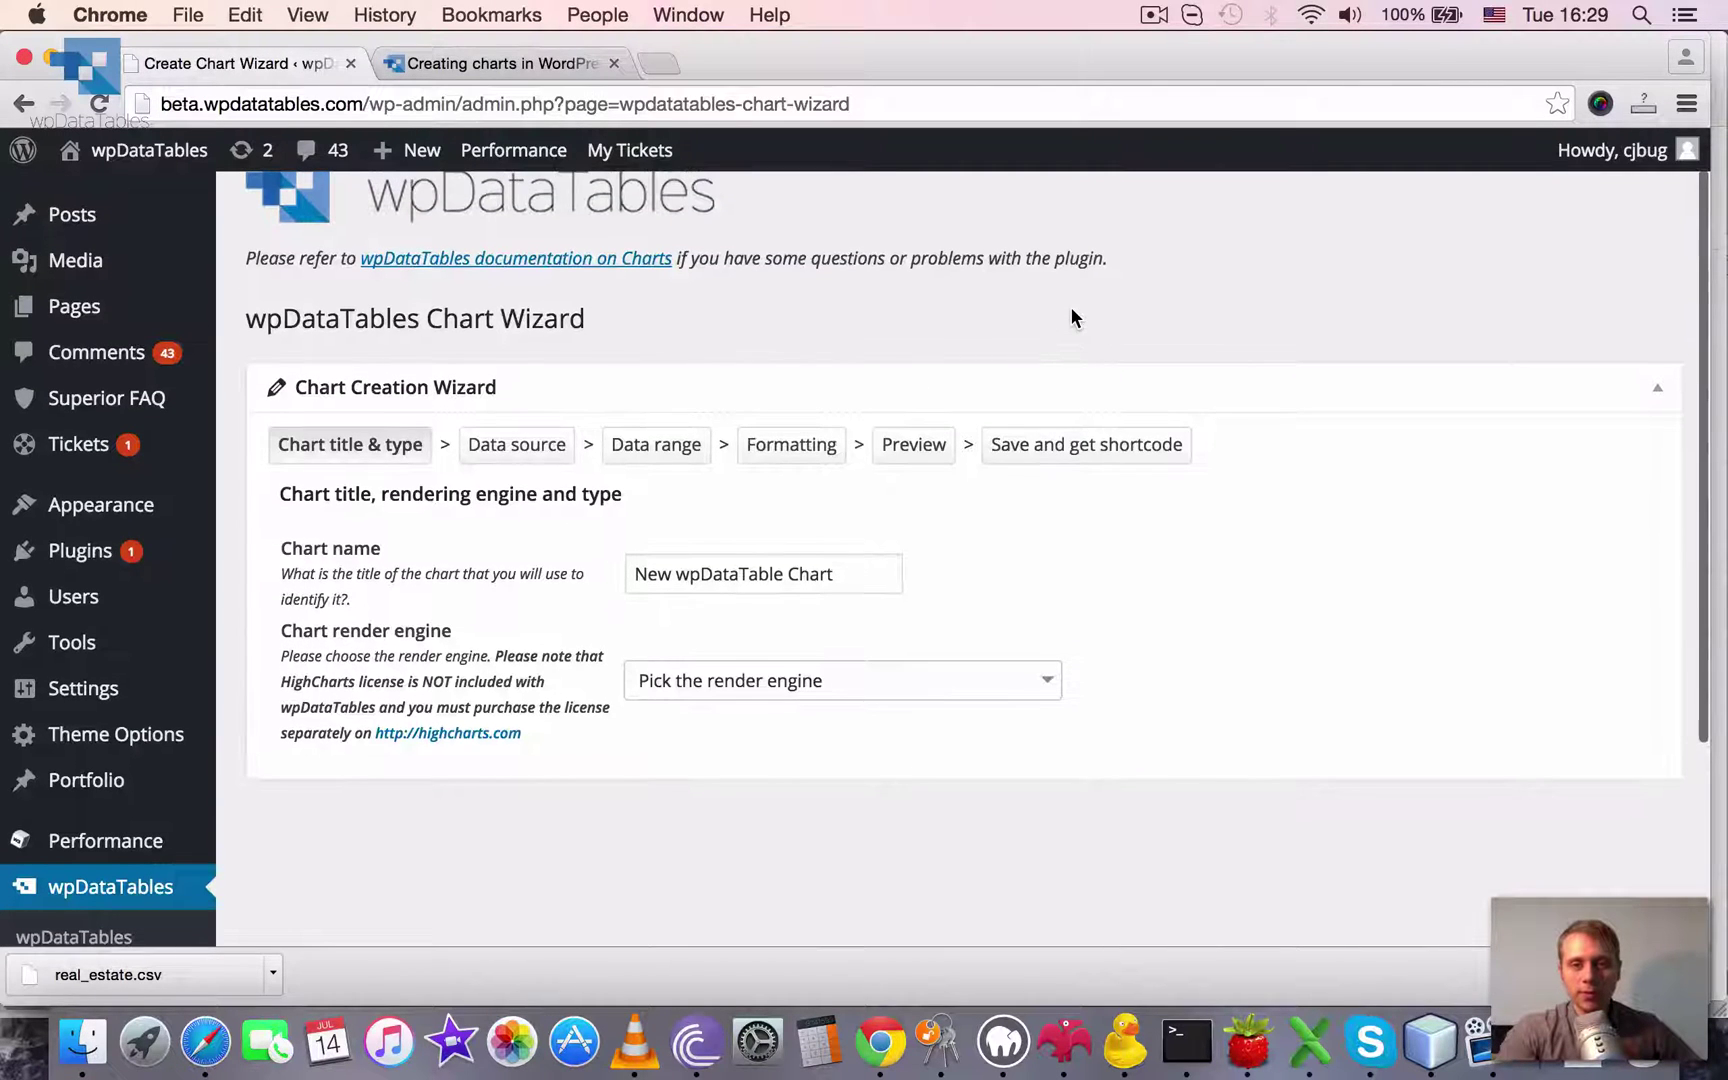
{"action": "scroll", "coordinate": [1071, 317], "scroll_direction": "down", "scroll_amount": 2}
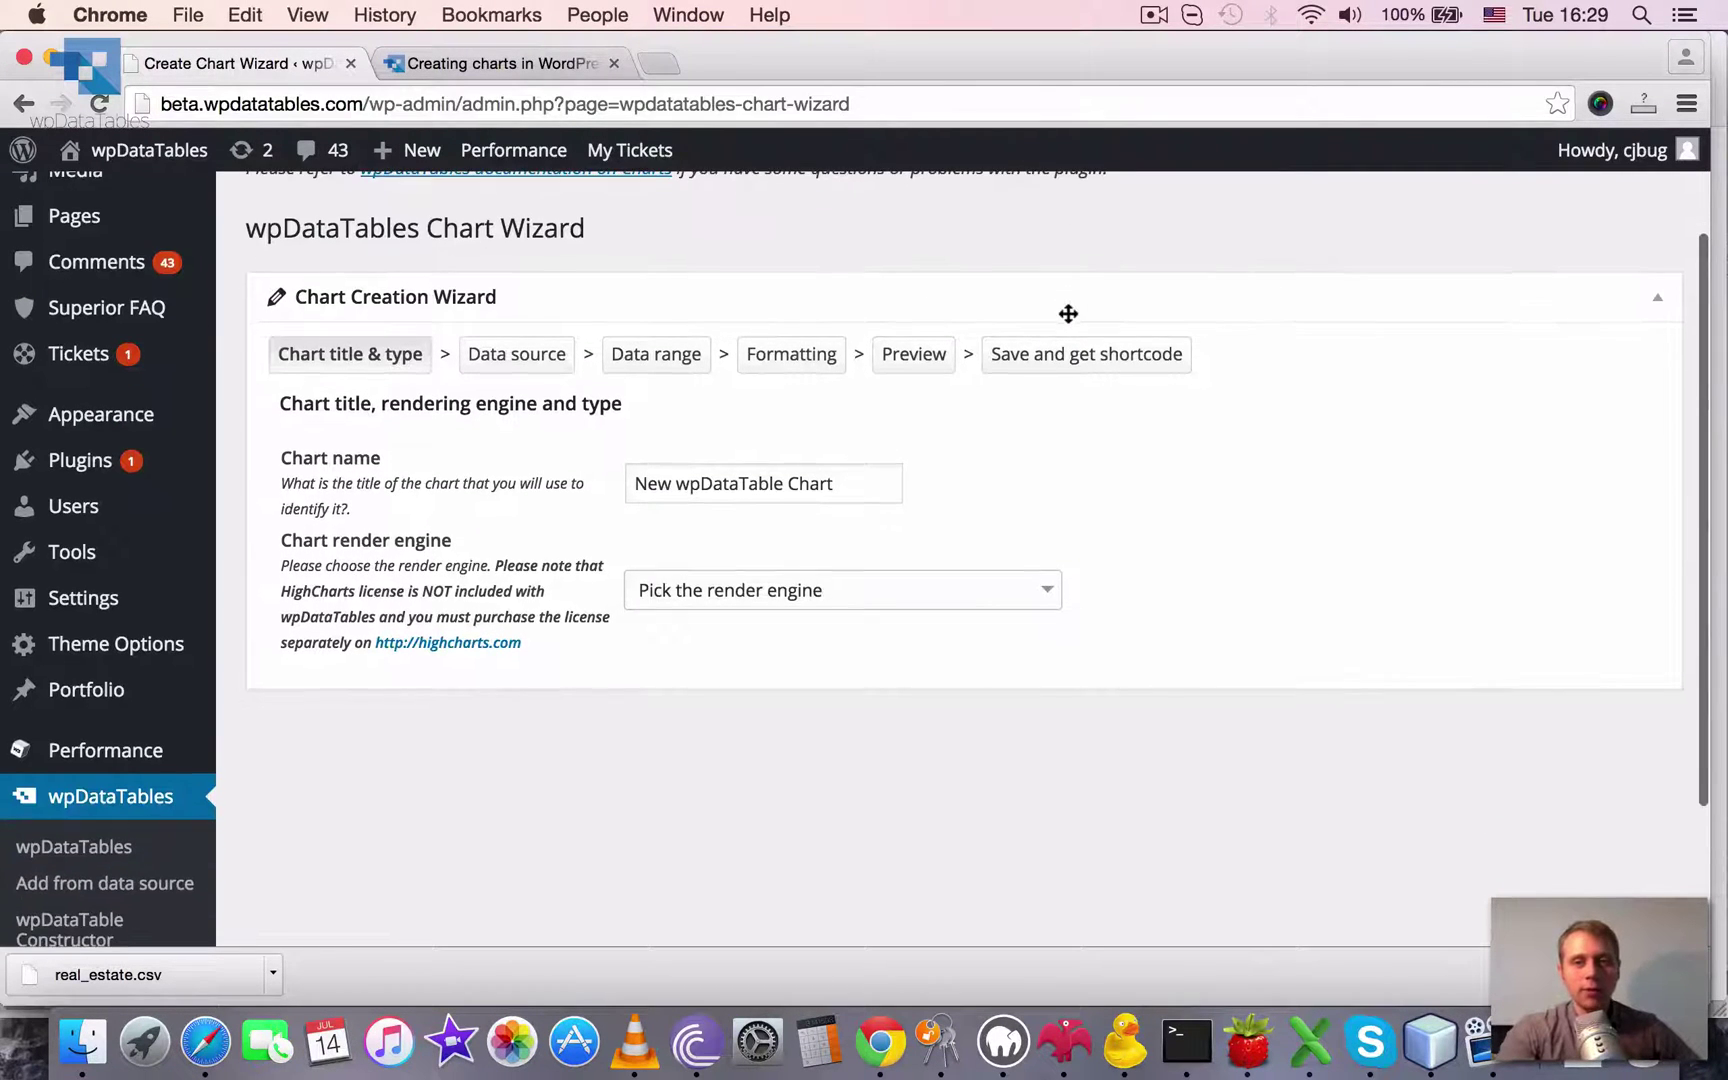
Replace the default chart name with 'Video Demo for Chart Wizard'
{"action": "left_click_drag", "start_coordinate": [847, 486], "coordinate": [630, 485]}
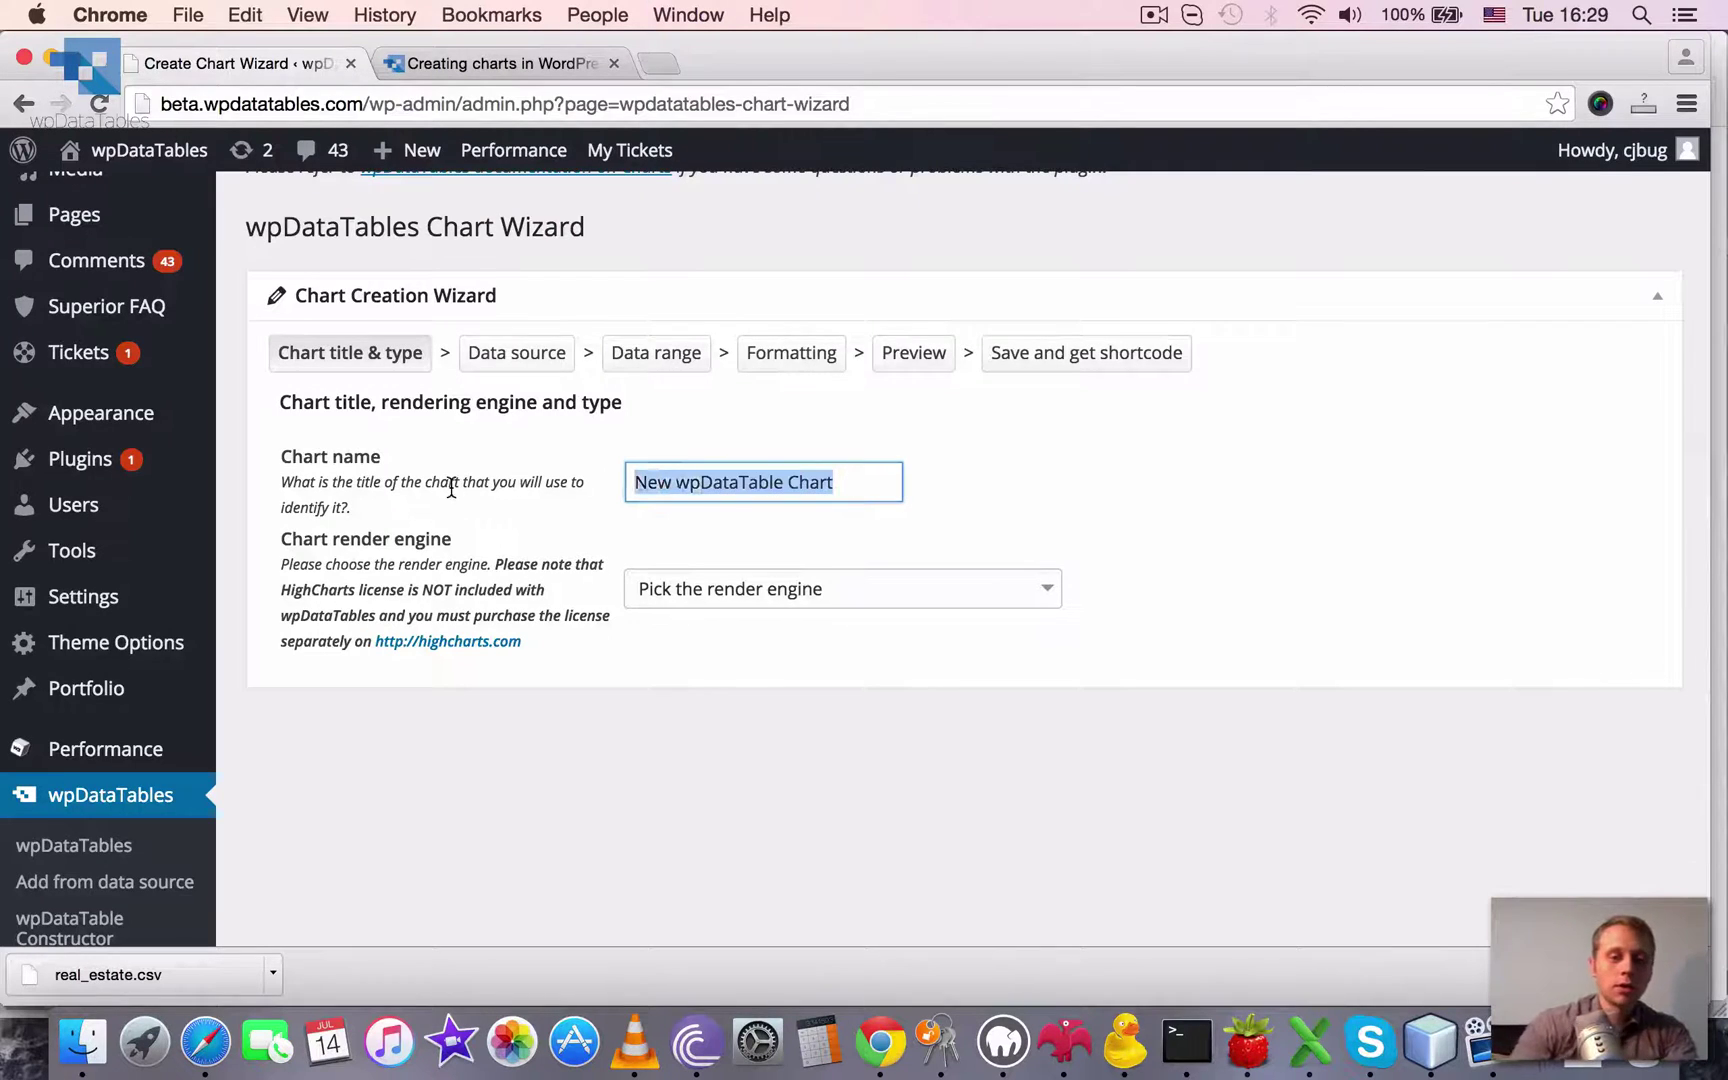
{"action": "type", "text": "Video"}
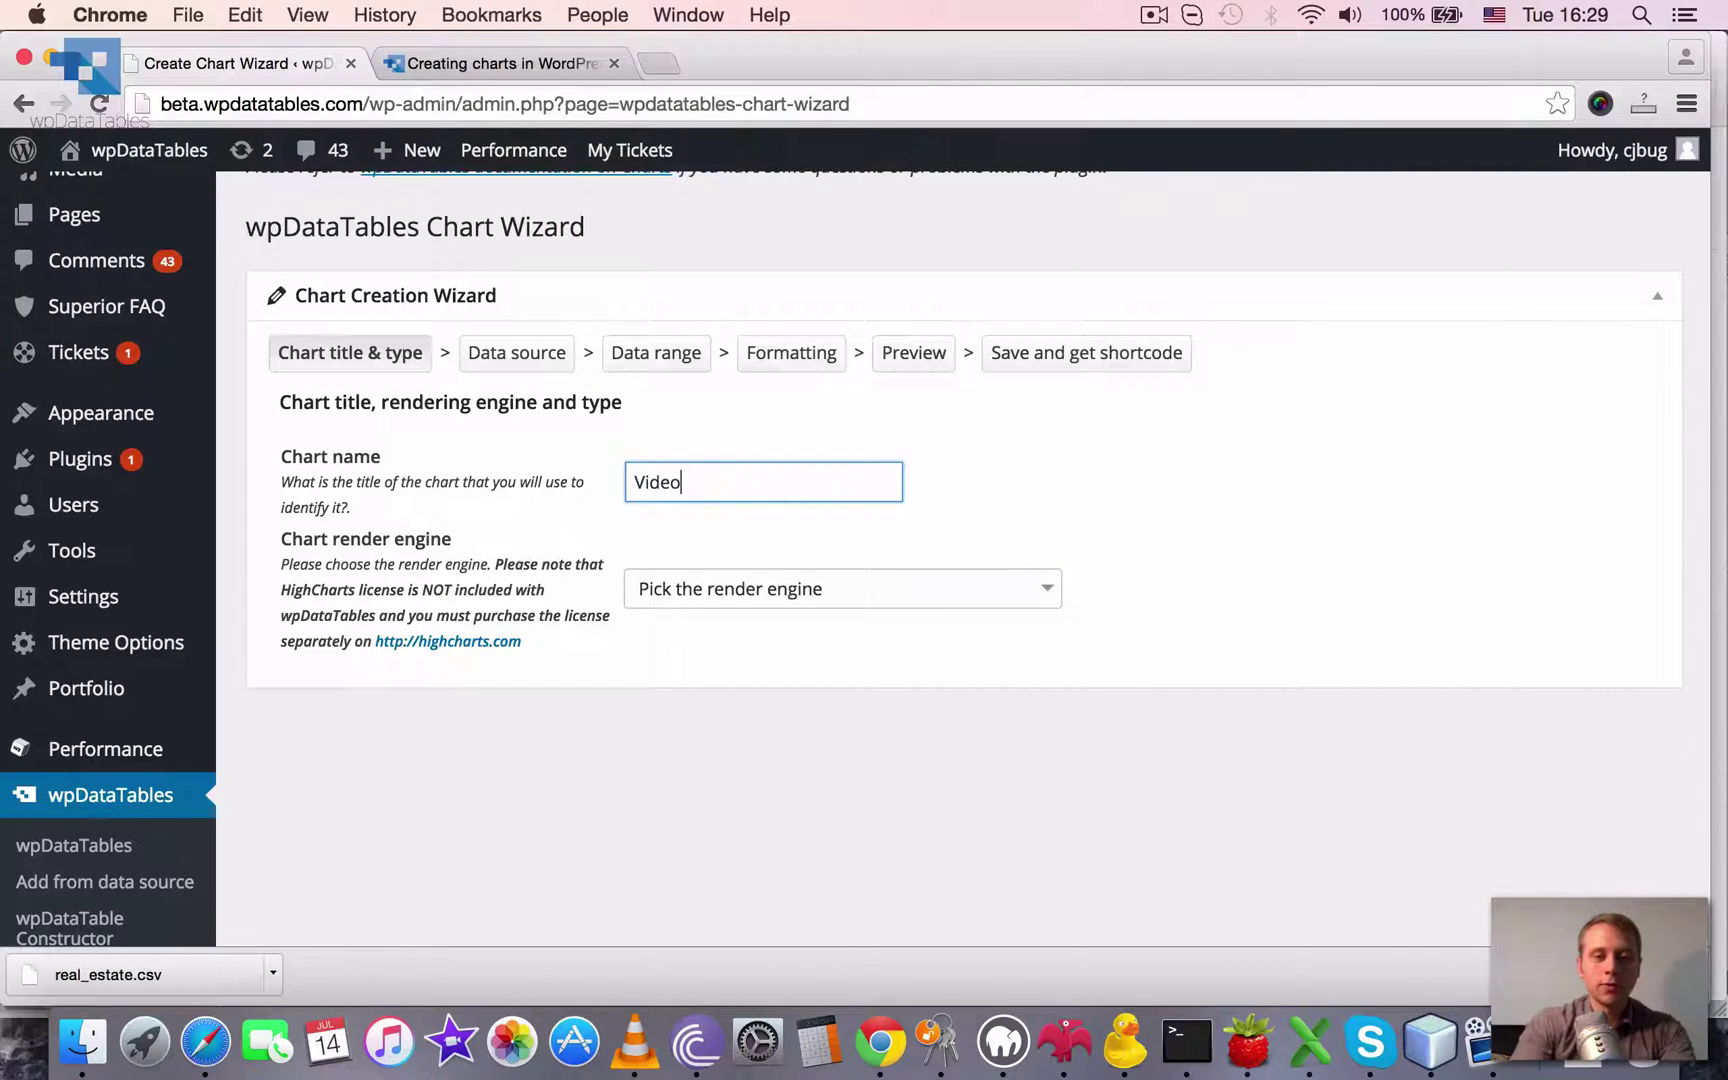
{"action": "type", "text": " Demo for"}
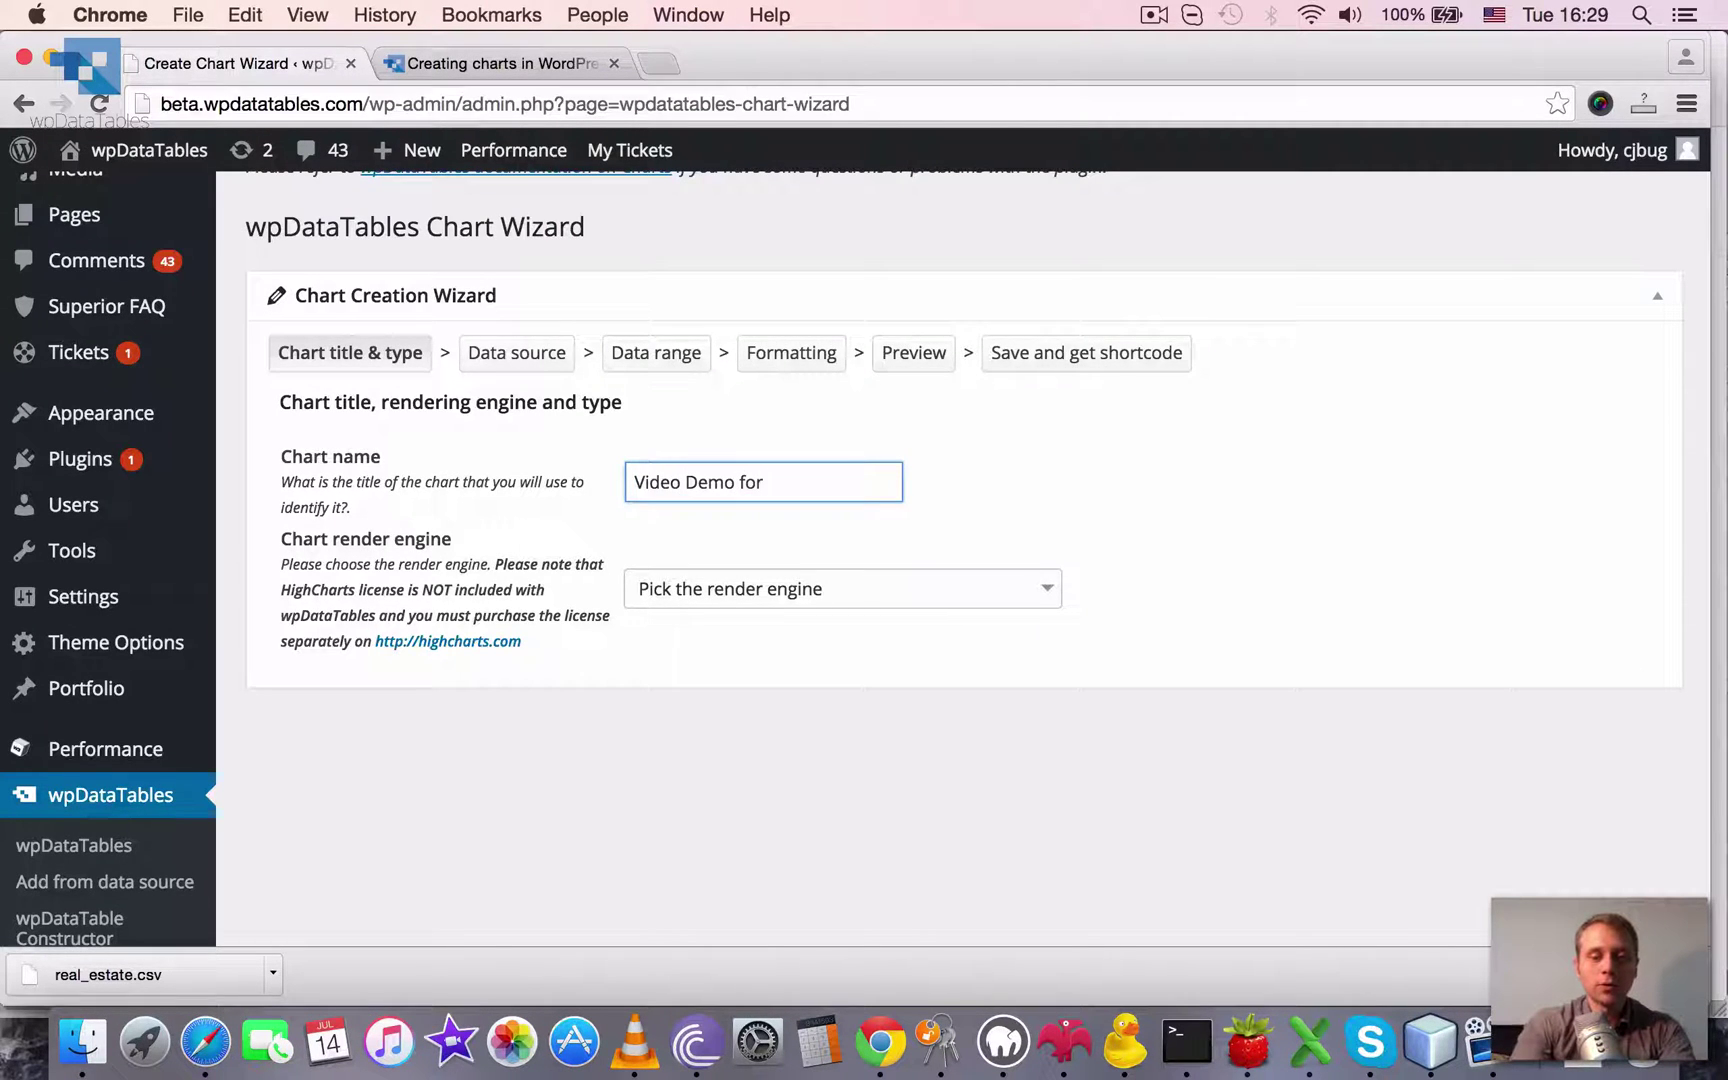
{"action": "type", "text": " Chart Wizard"}
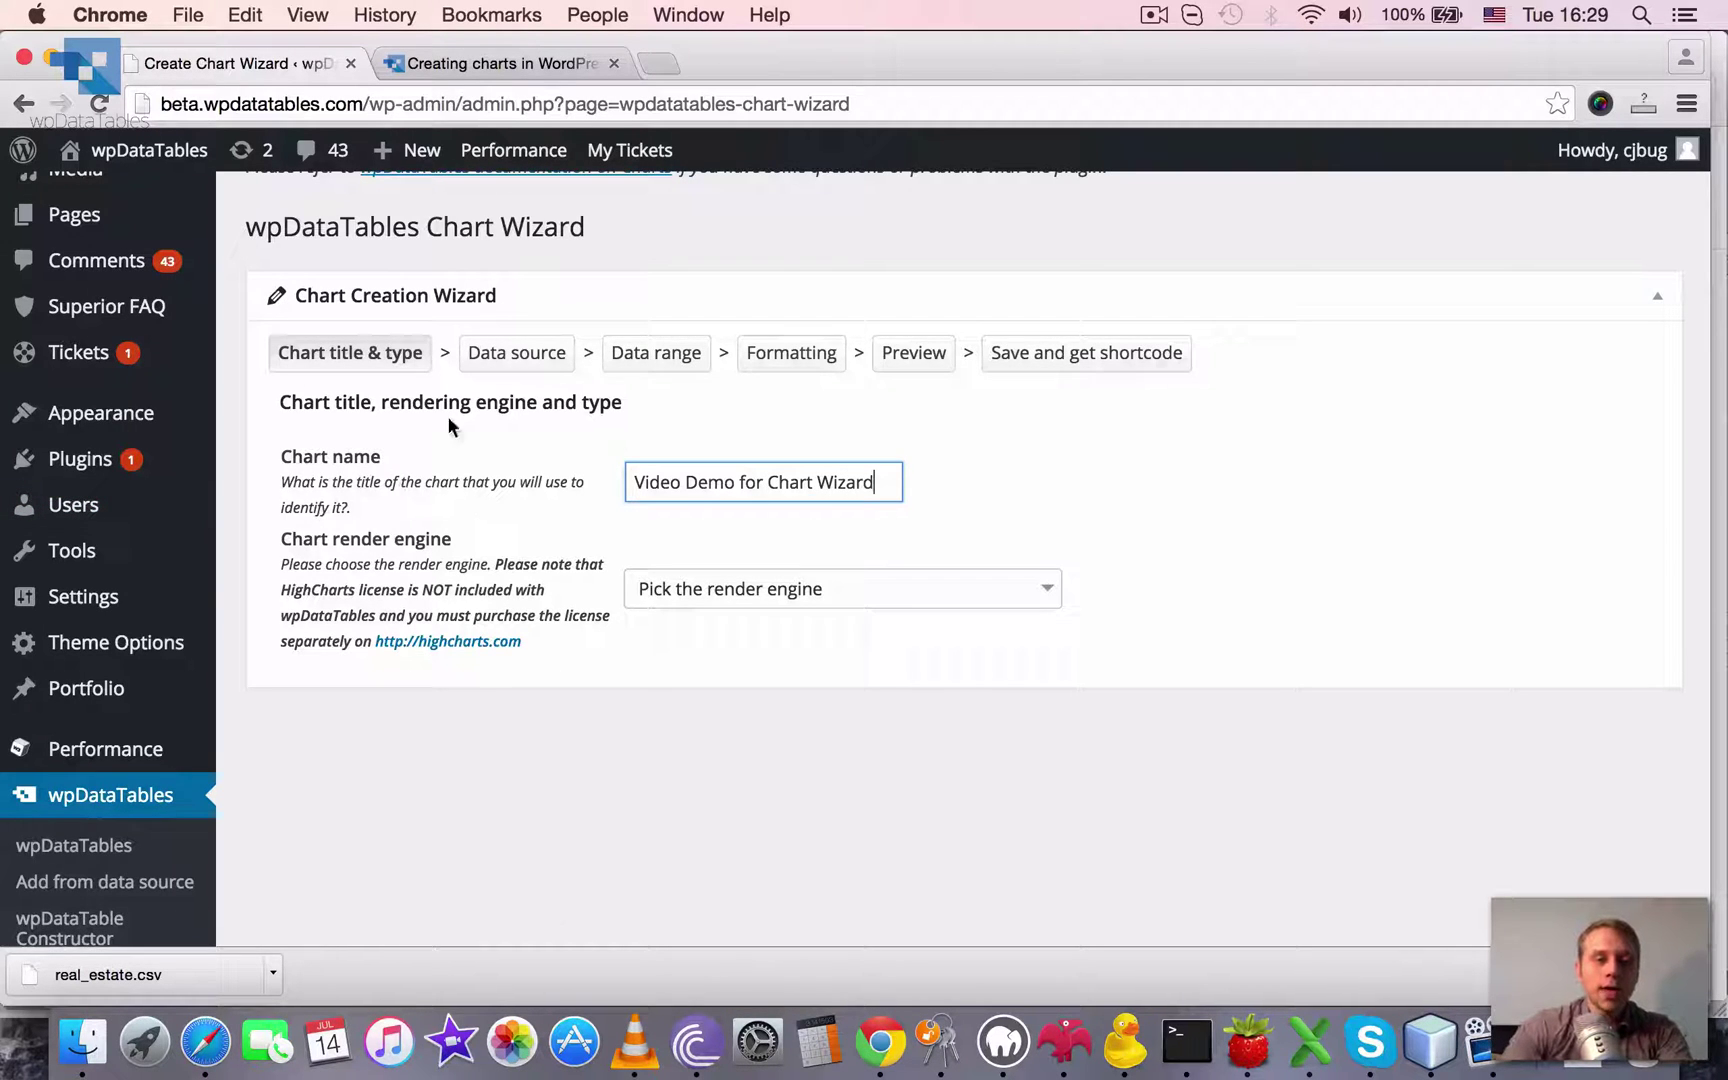
{"action": "scroll", "coordinate": [405, 505], "scroll_direction": "down", "scroll_amount": 2}
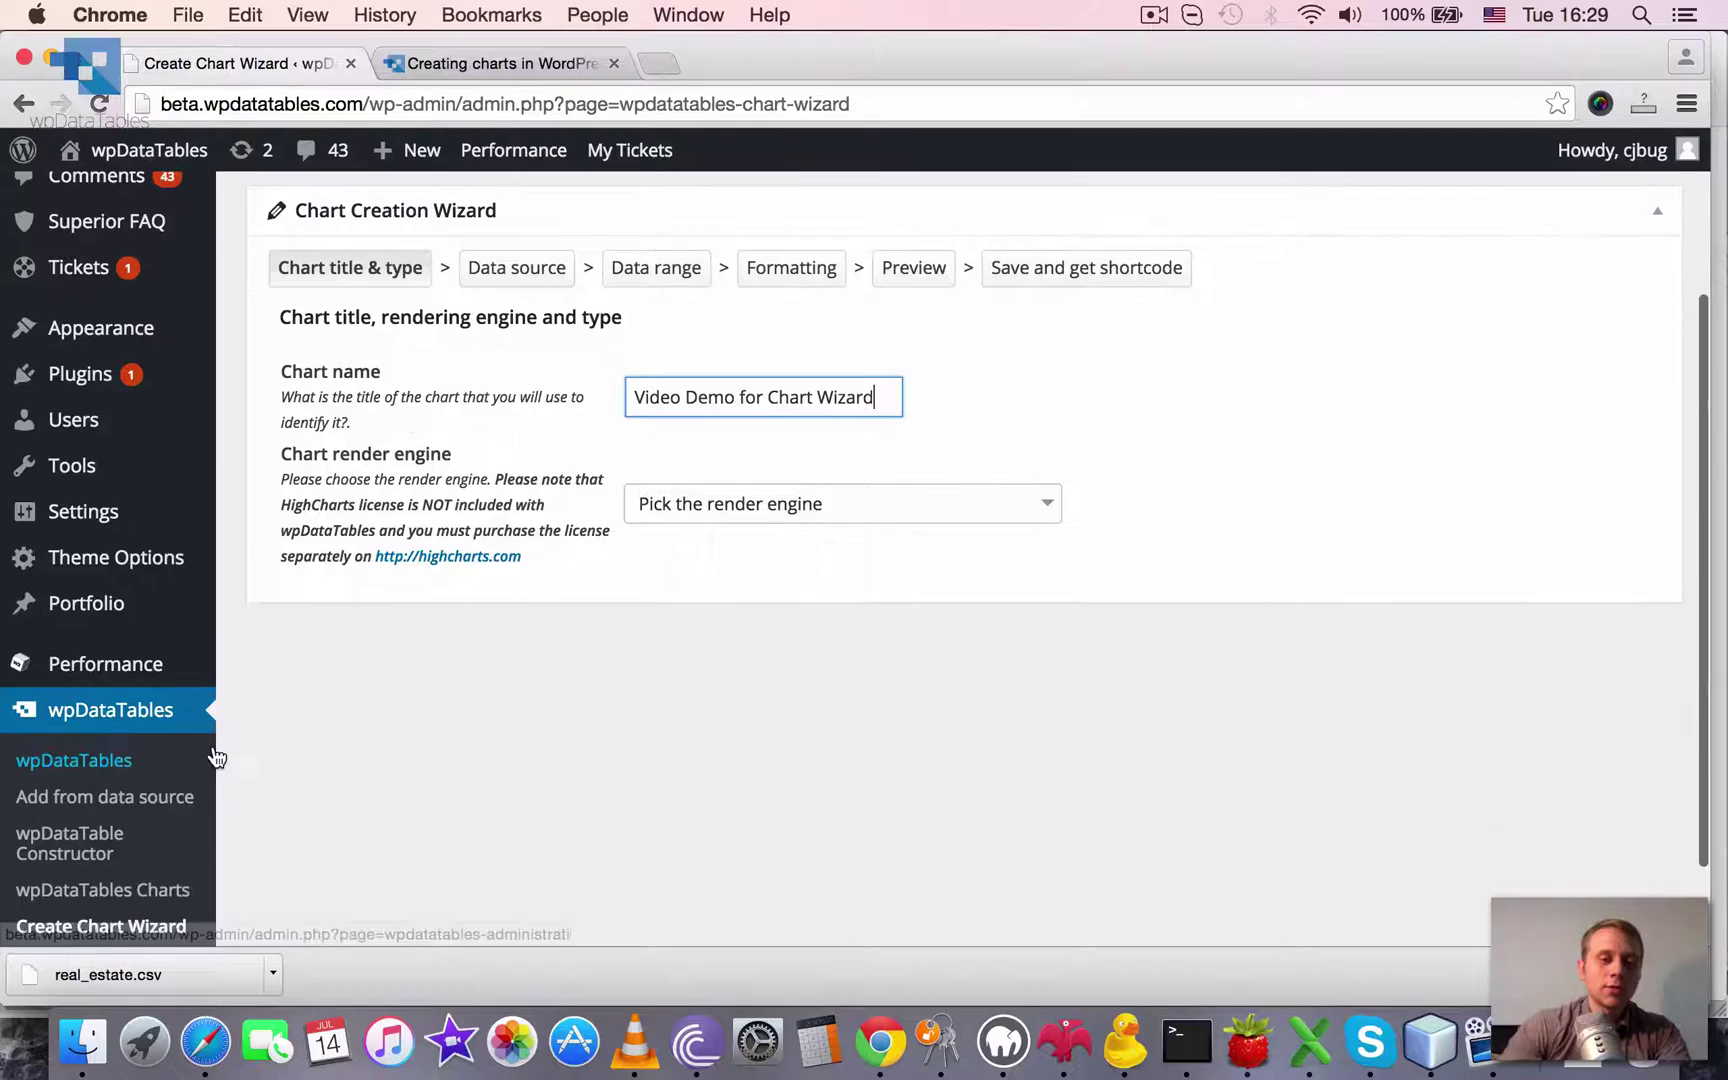
{"action": "scroll", "coordinate": [544, 417], "scroll_direction": "up", "scroll_amount": 2}
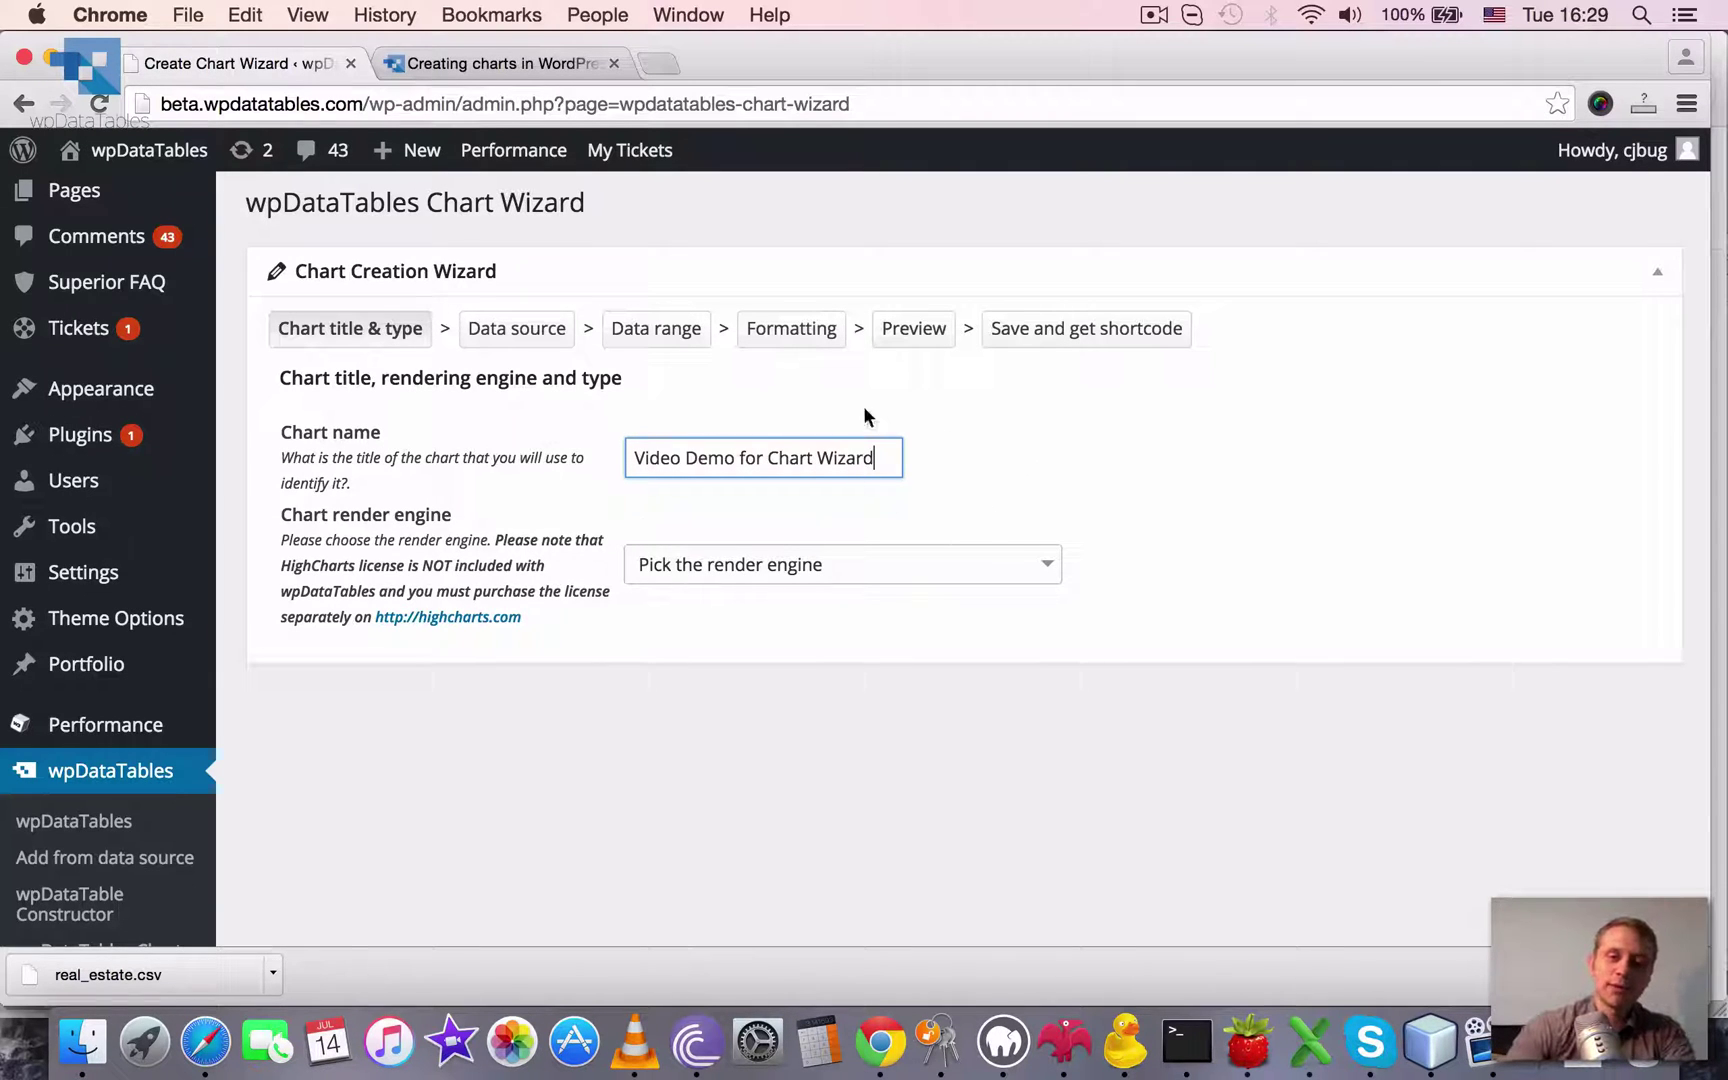
{"action": "scroll", "coordinate": [1274, 447], "scroll_direction": "down", "scroll_amount": 3}
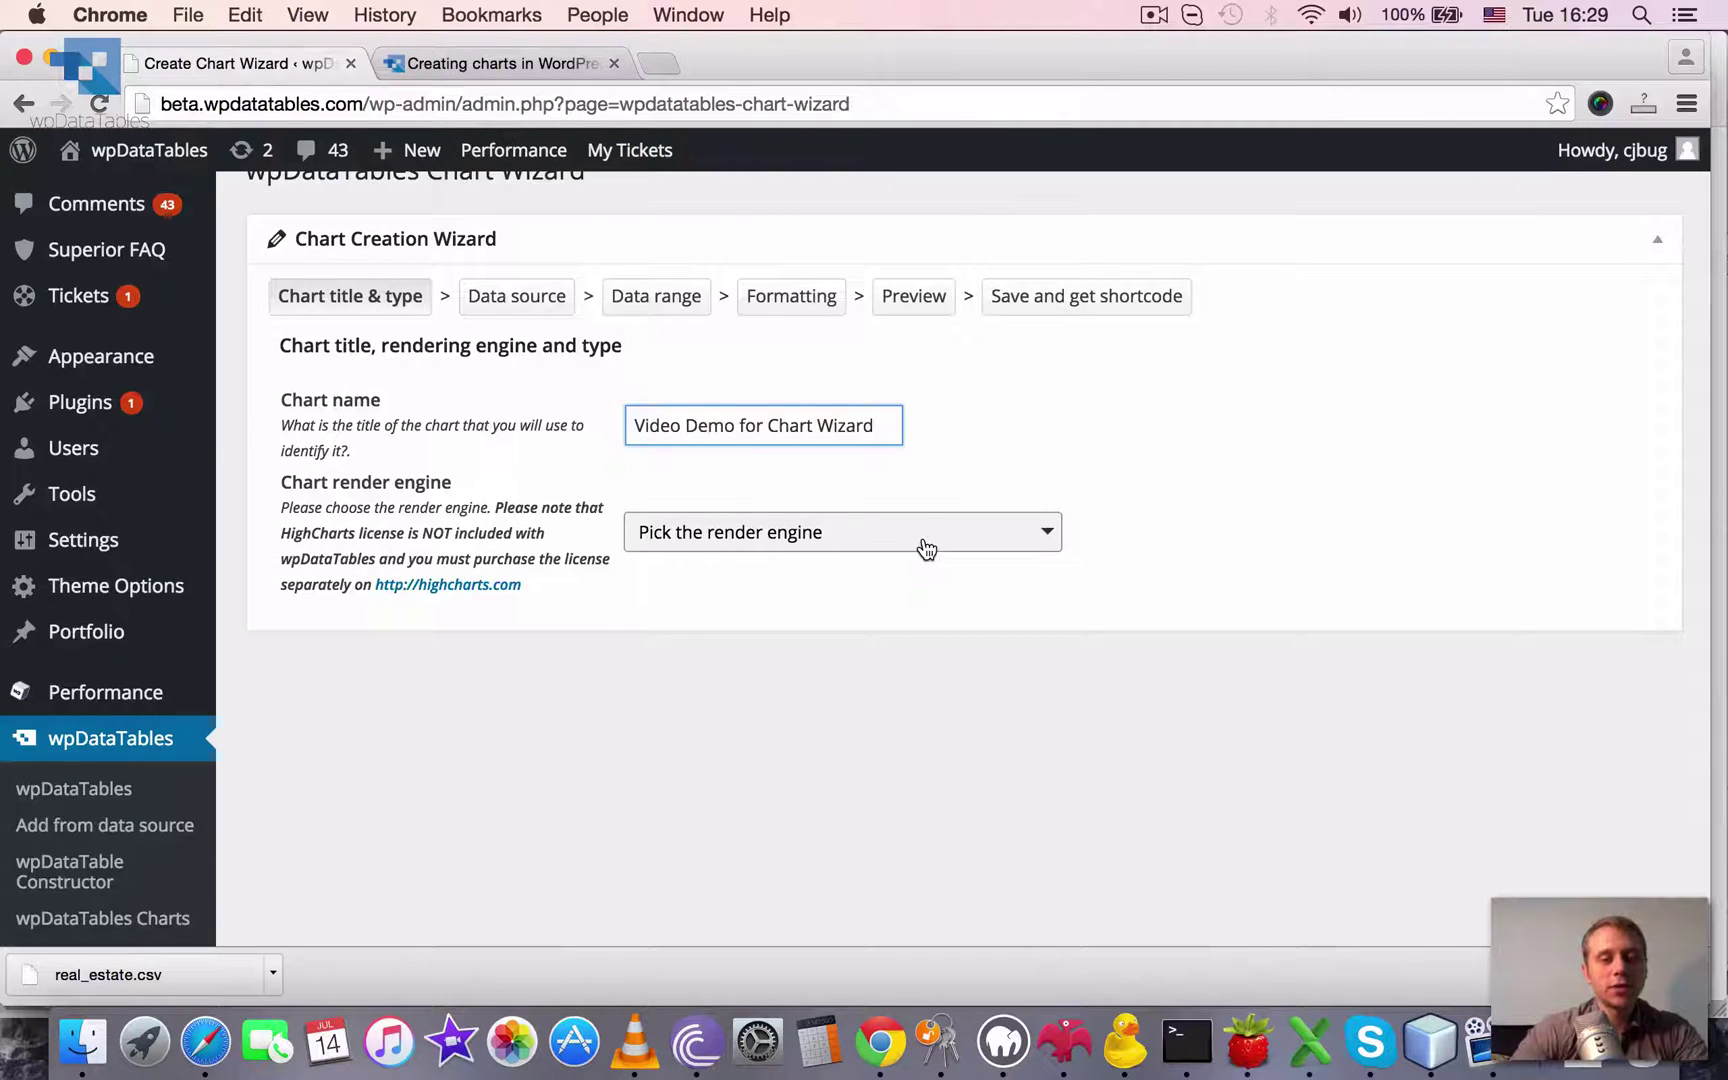
Choose HighCharts as the chart render engine
{"action": "left_click", "coordinate": [926, 549]}
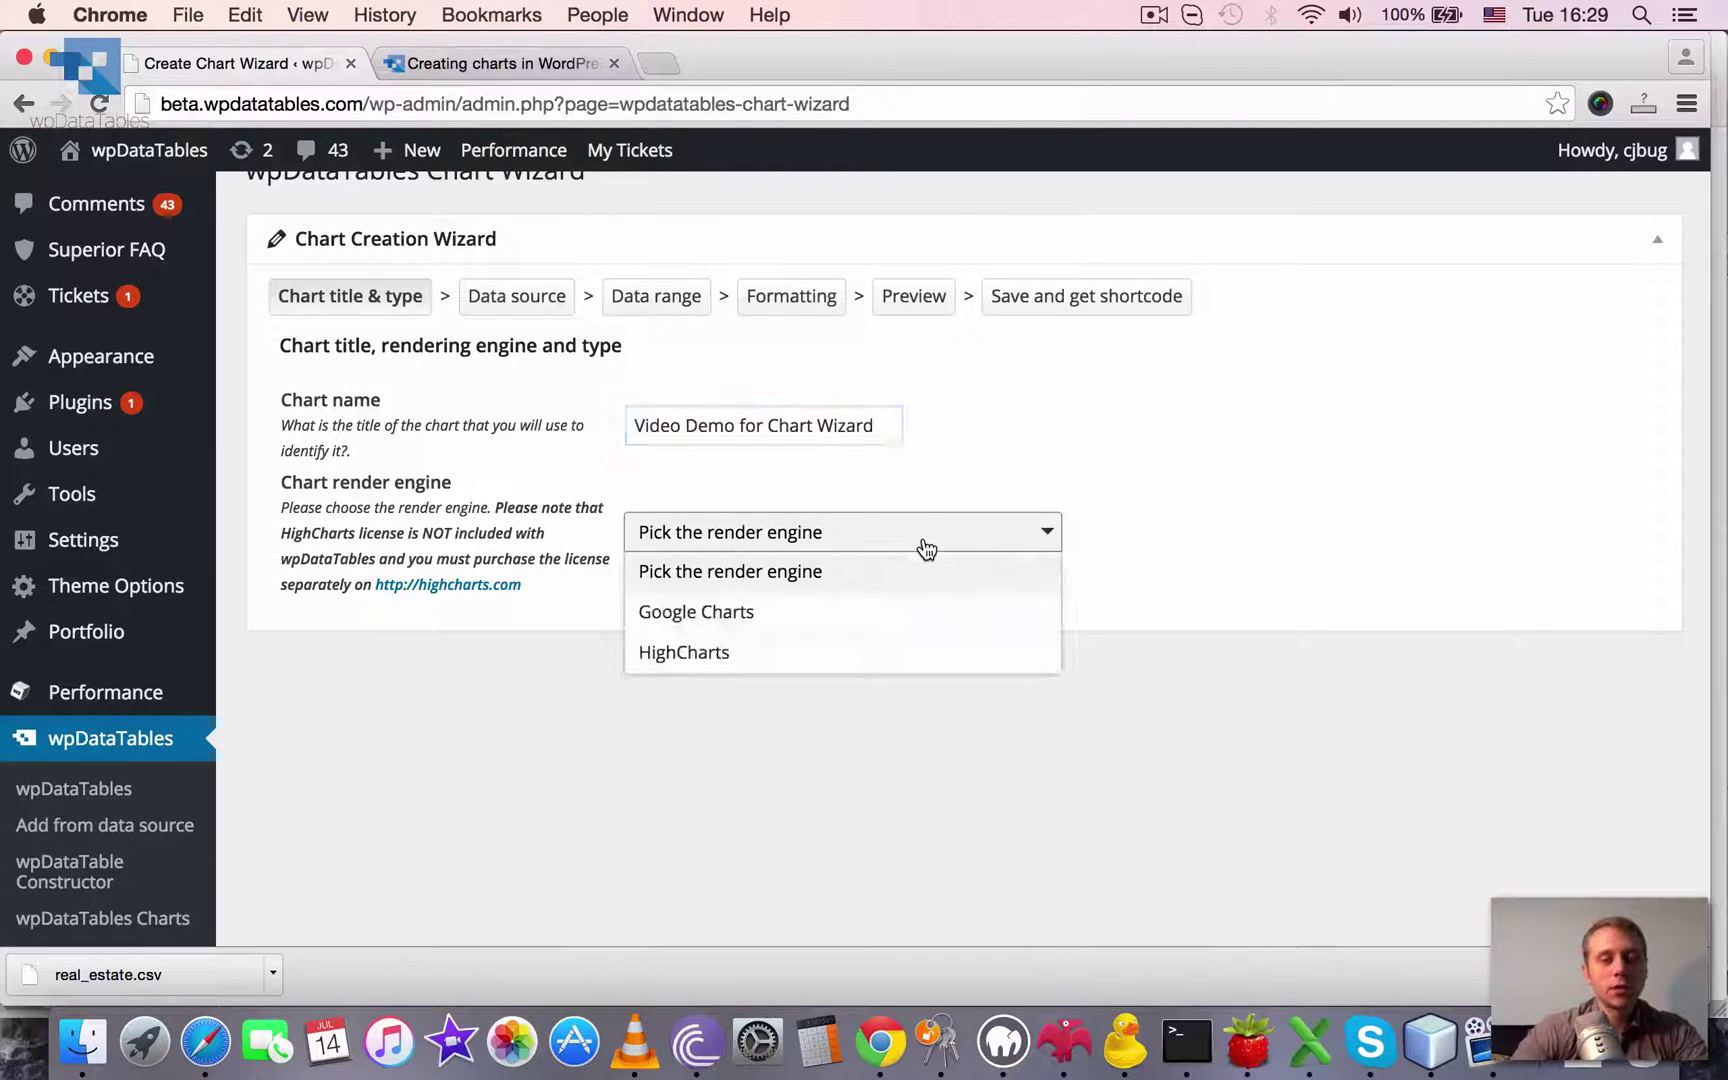
{"action": "left_click", "coordinate": [745, 663]}
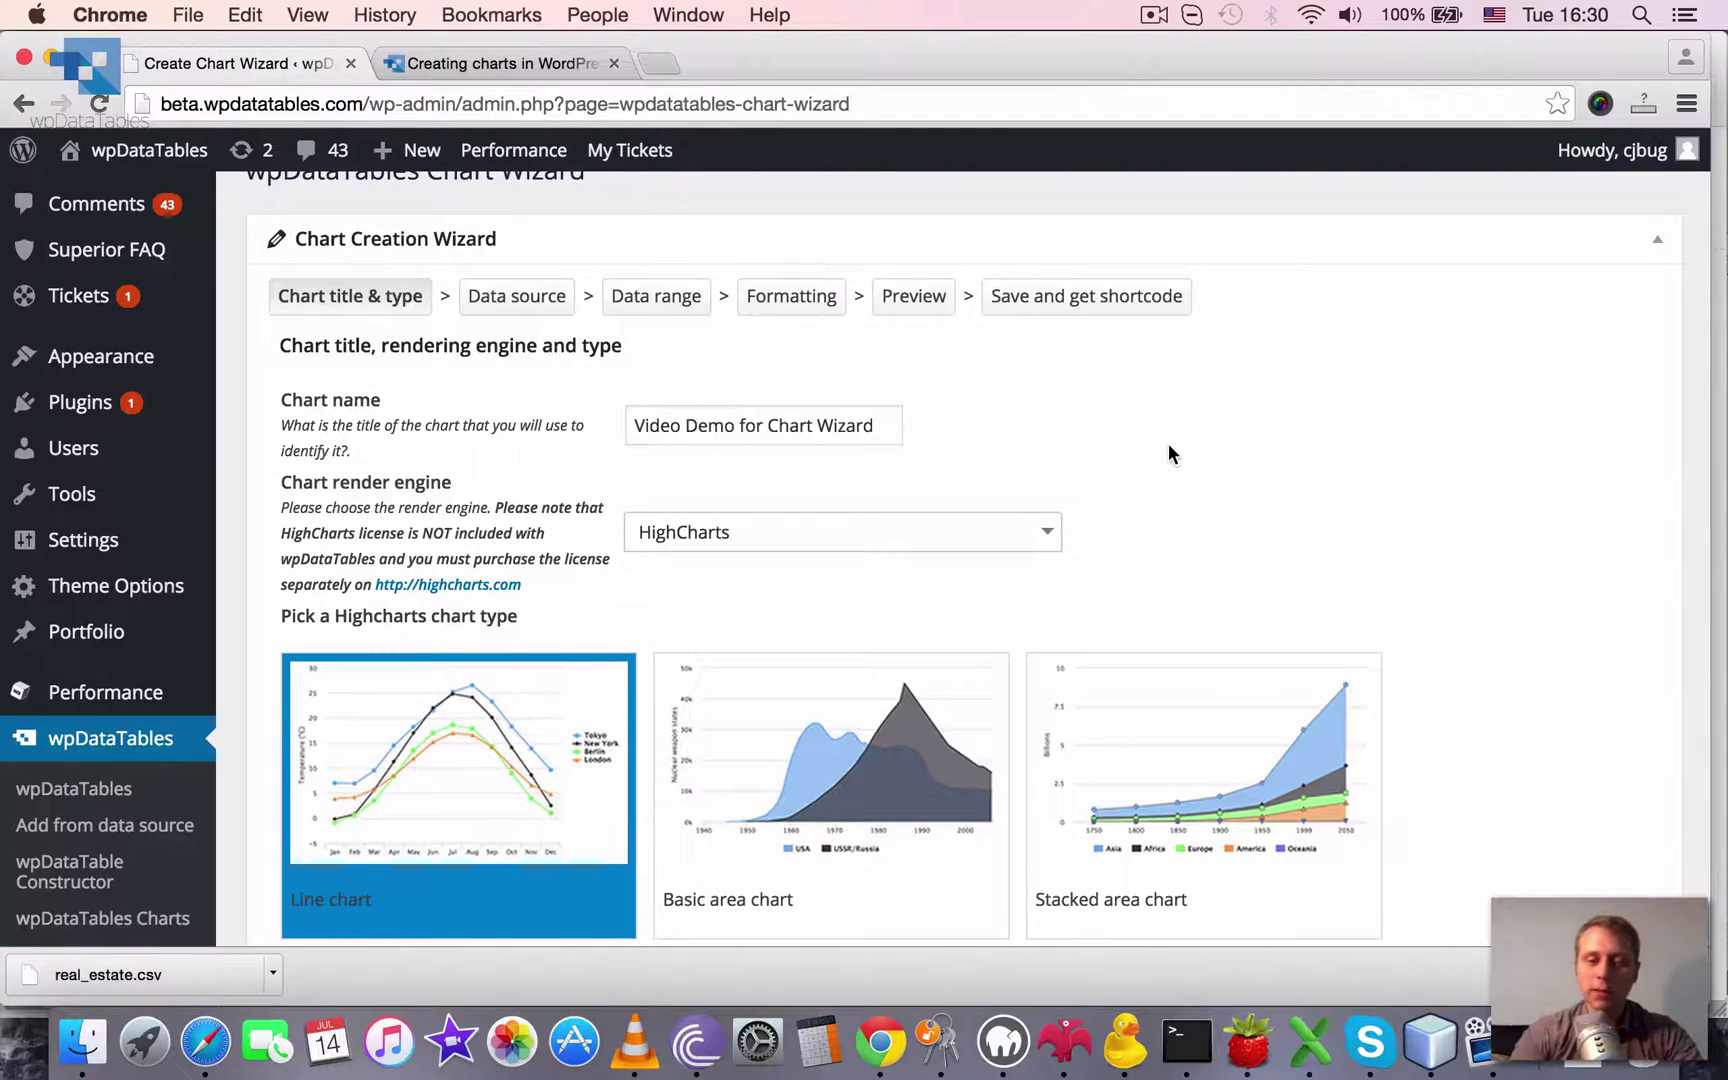
Select the Stacked bar chart type among the HighCharts chart types
{"action": "scroll", "coordinate": [1170, 453], "scroll_direction": "down", "scroll_amount": 3}
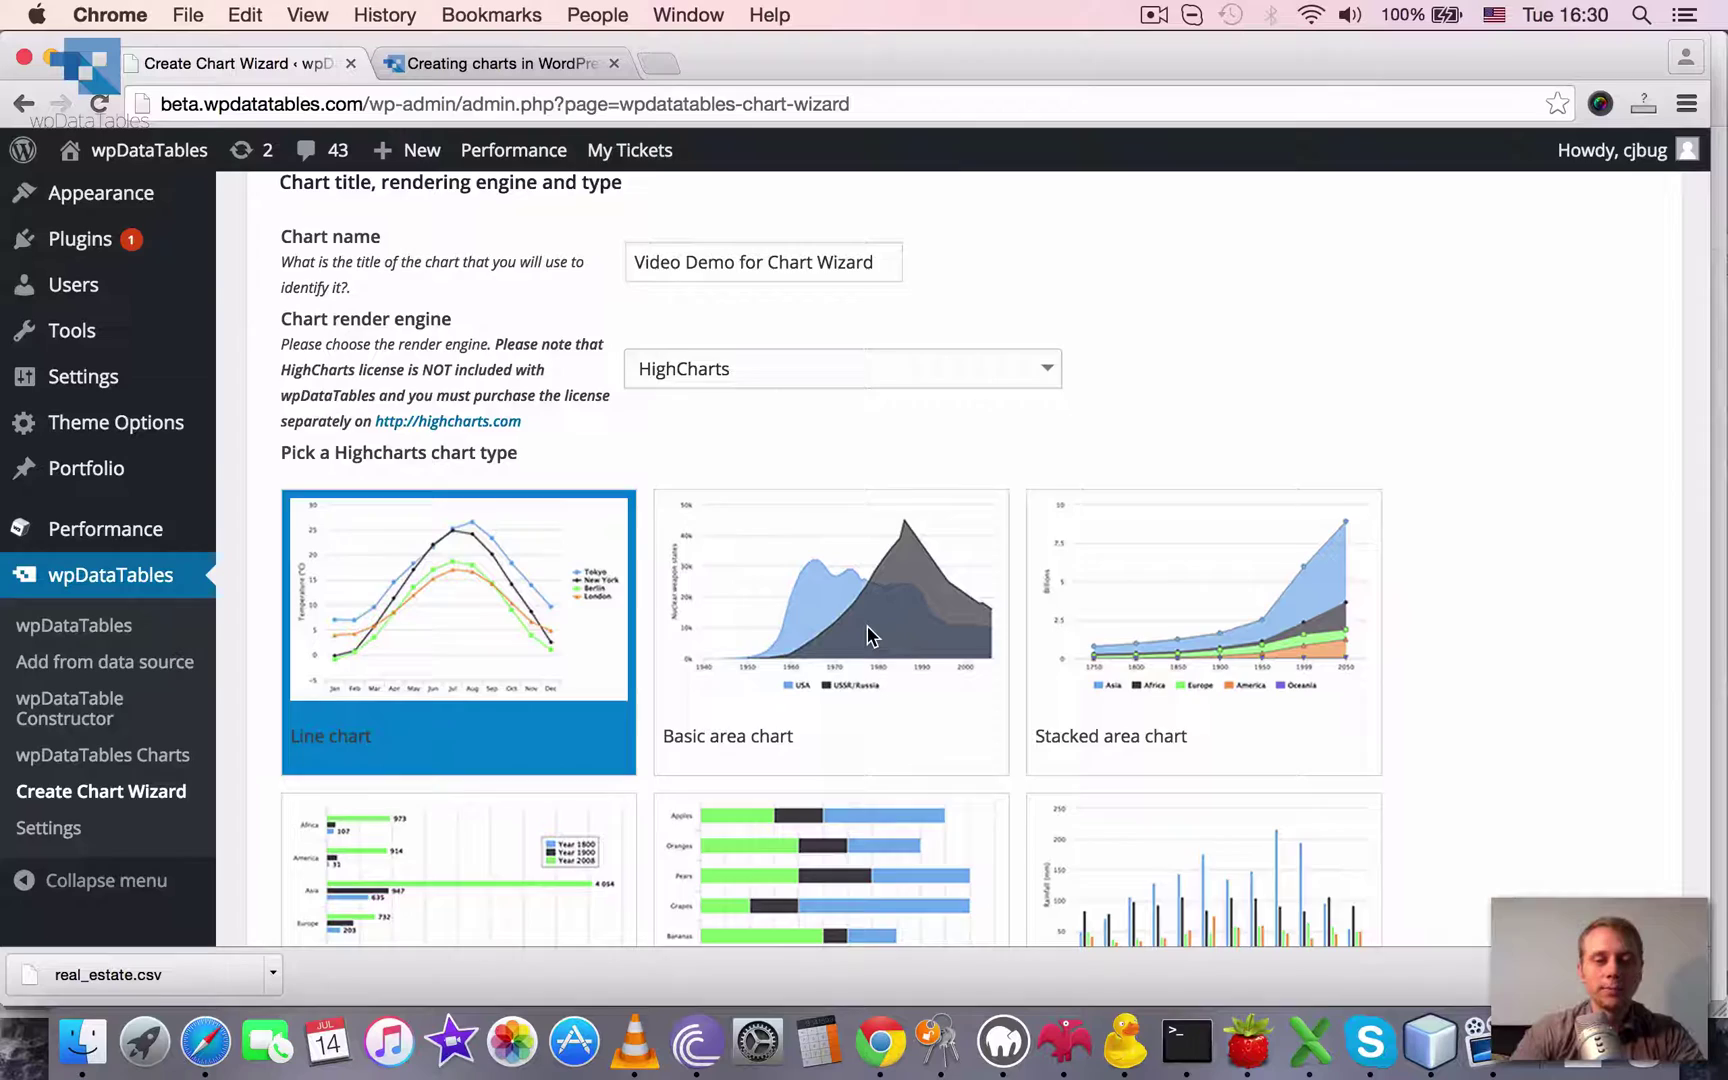
{"action": "scroll", "coordinate": [870, 633], "scroll_direction": "down", "scroll_amount": 1}
{"action": "scroll", "coordinate": [870, 633], "scroll_direction": "up", "scroll_amount": 2}
{"action": "scroll", "coordinate": [870, 633], "scroll_direction": "down", "scroll_amount": 1}
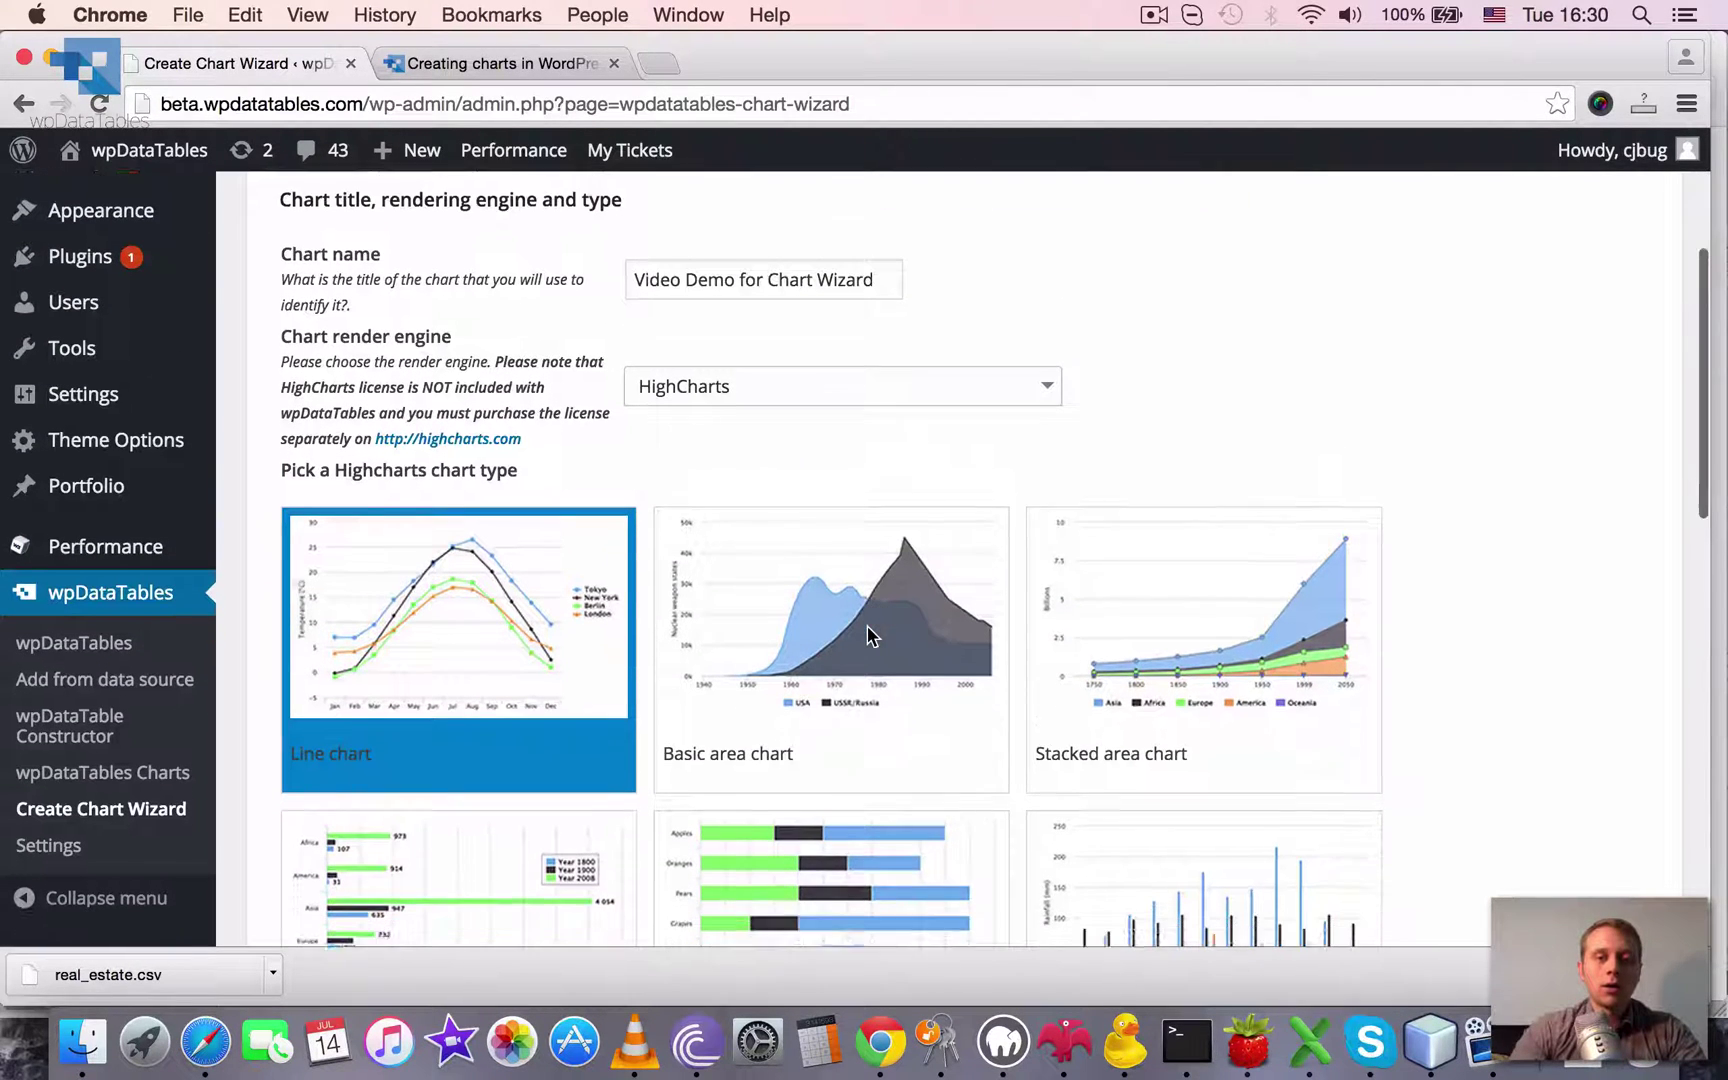
{"action": "scroll", "coordinate": [870, 633], "scroll_direction": "down", "scroll_amount": 1}
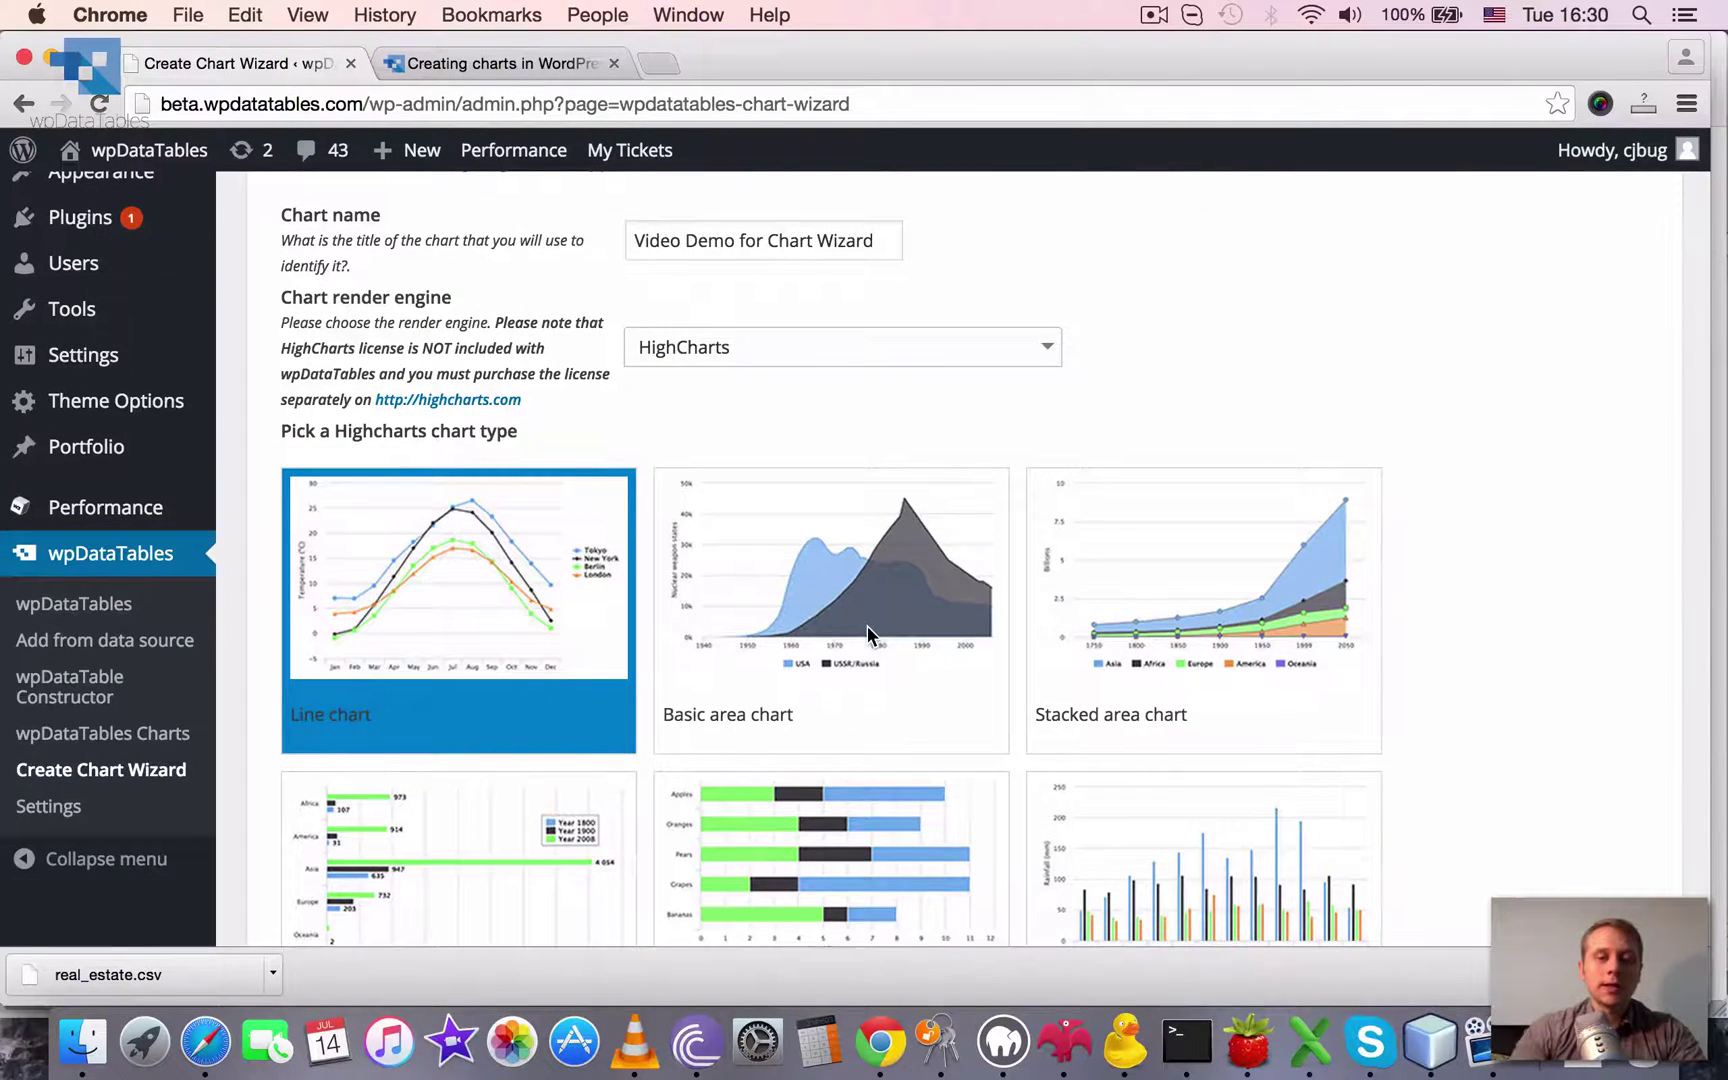
{"action": "scroll", "coordinate": [867, 626], "scroll_direction": "down", "scroll_amount": 3}
{"action": "left_click", "coordinate": [810, 688]}
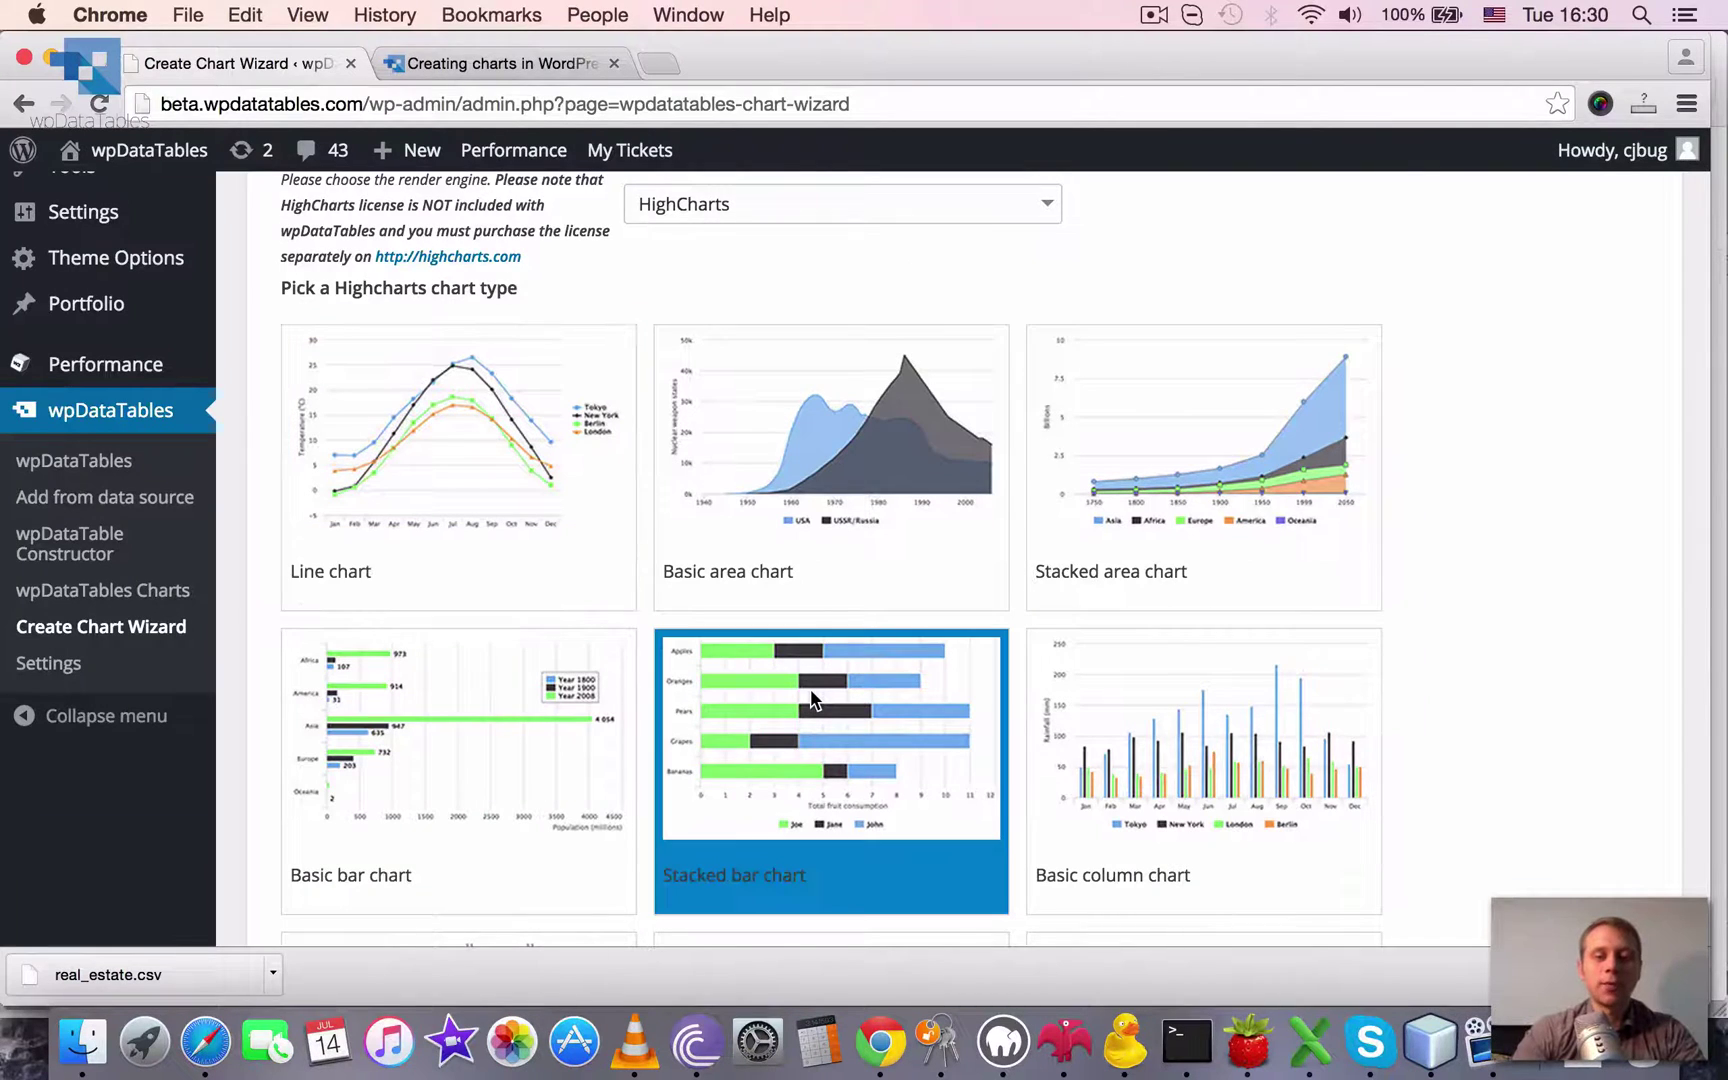
Switch the render engine to Google Charts and browse its chart types
{"action": "scroll", "coordinate": [810, 688], "scroll_direction": "up", "scroll_amount": 3}
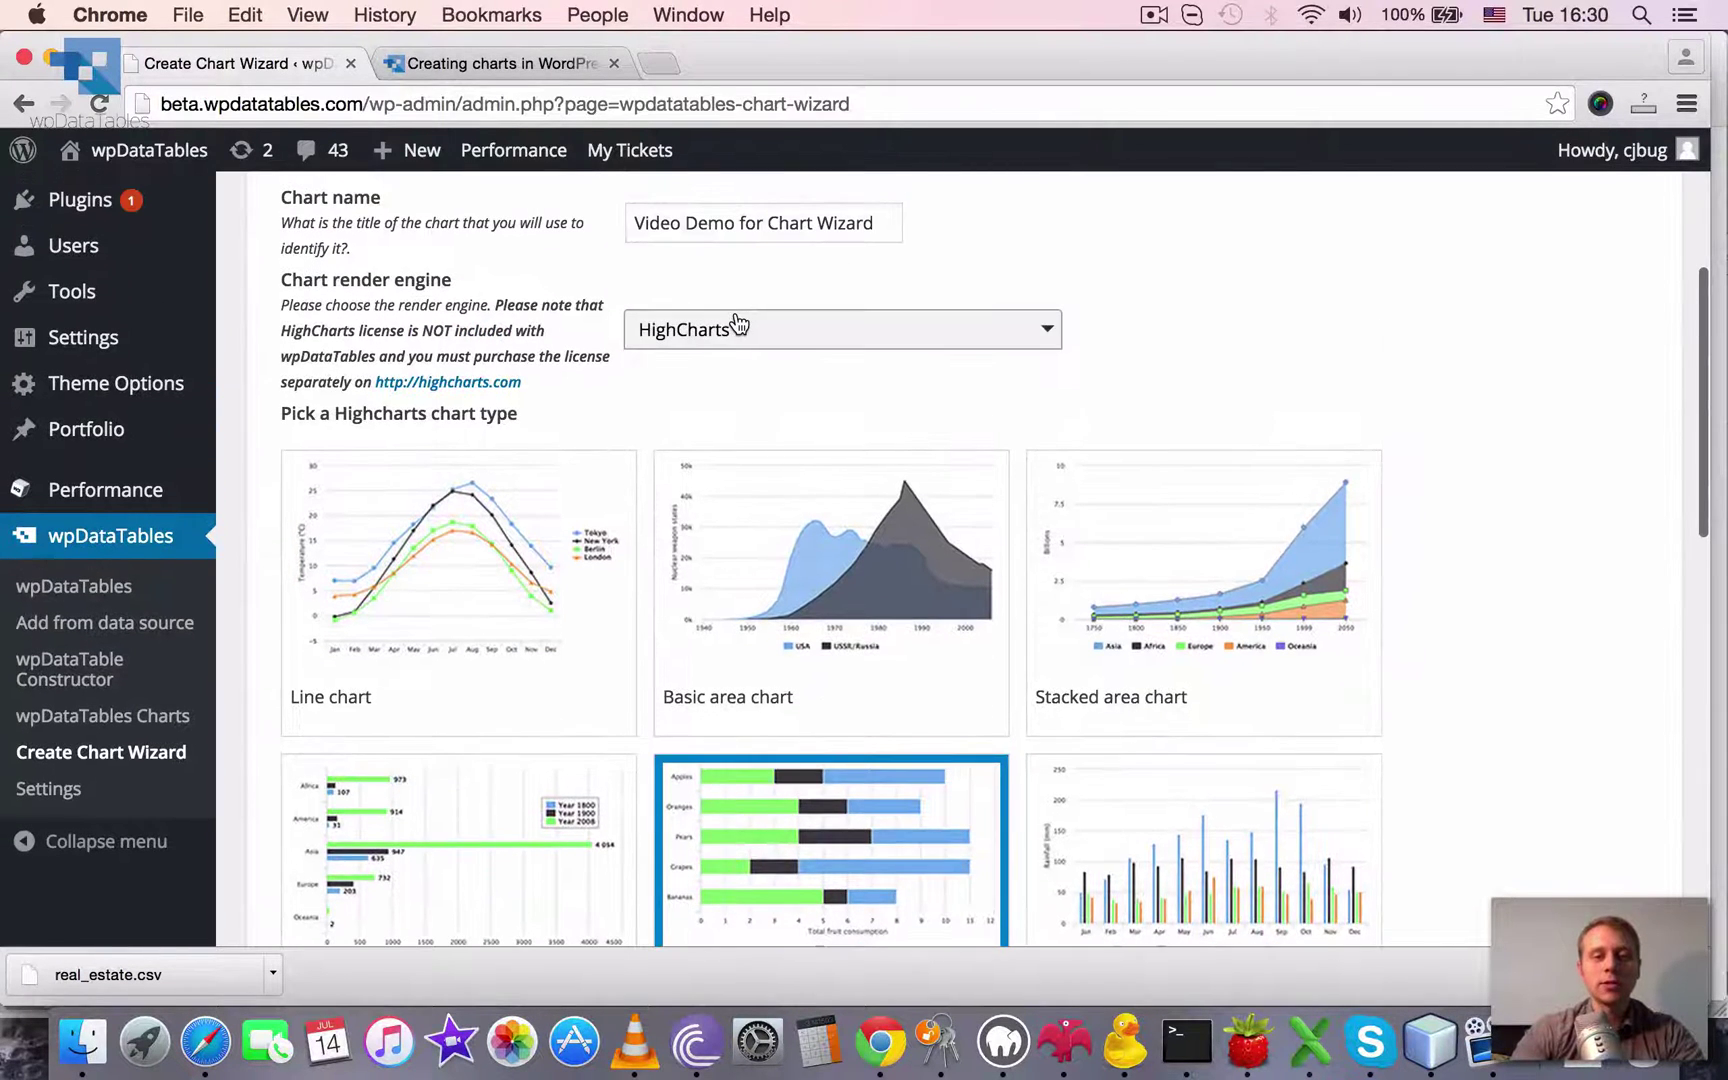
{"action": "left_click", "coordinate": [737, 326]}
{"action": "left_click", "coordinate": [740, 405]}
{"action": "scroll", "coordinate": [1098, 478], "scroll_direction": "down", "scroll_amount": 5}
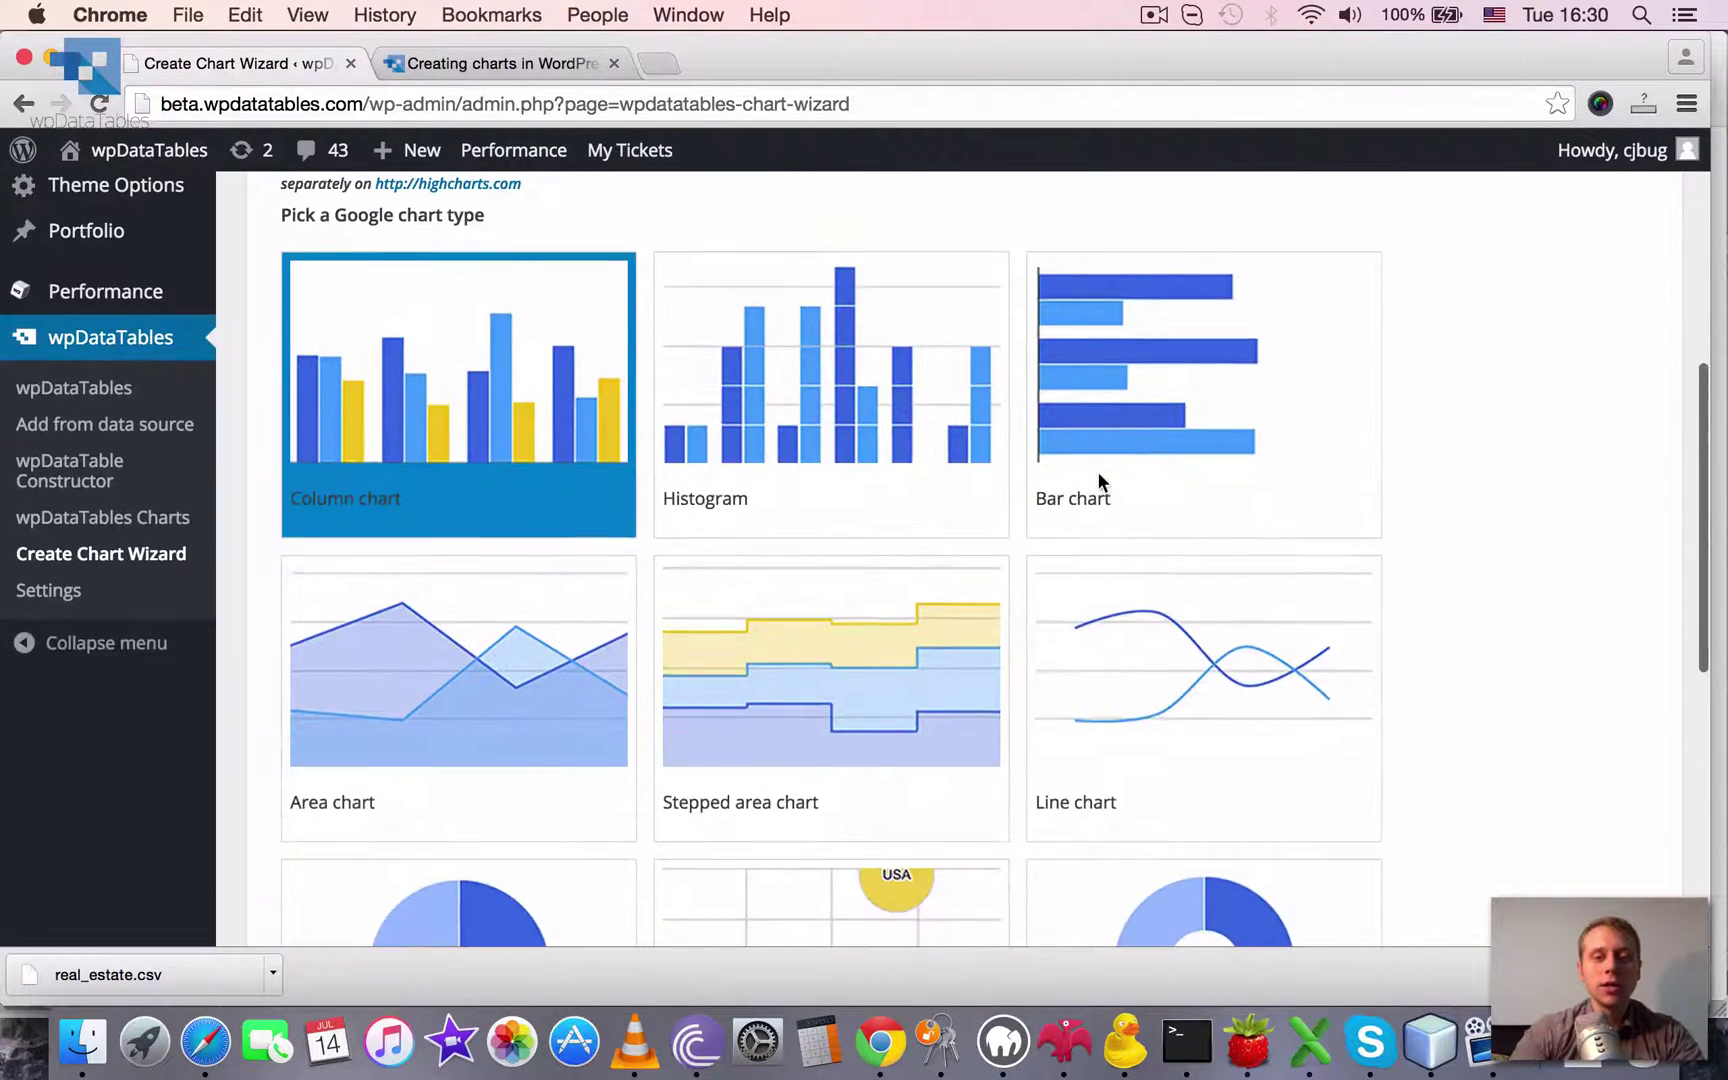
{"action": "scroll", "coordinate": [968, 646], "scroll_direction": "down", "scroll_amount": 10}
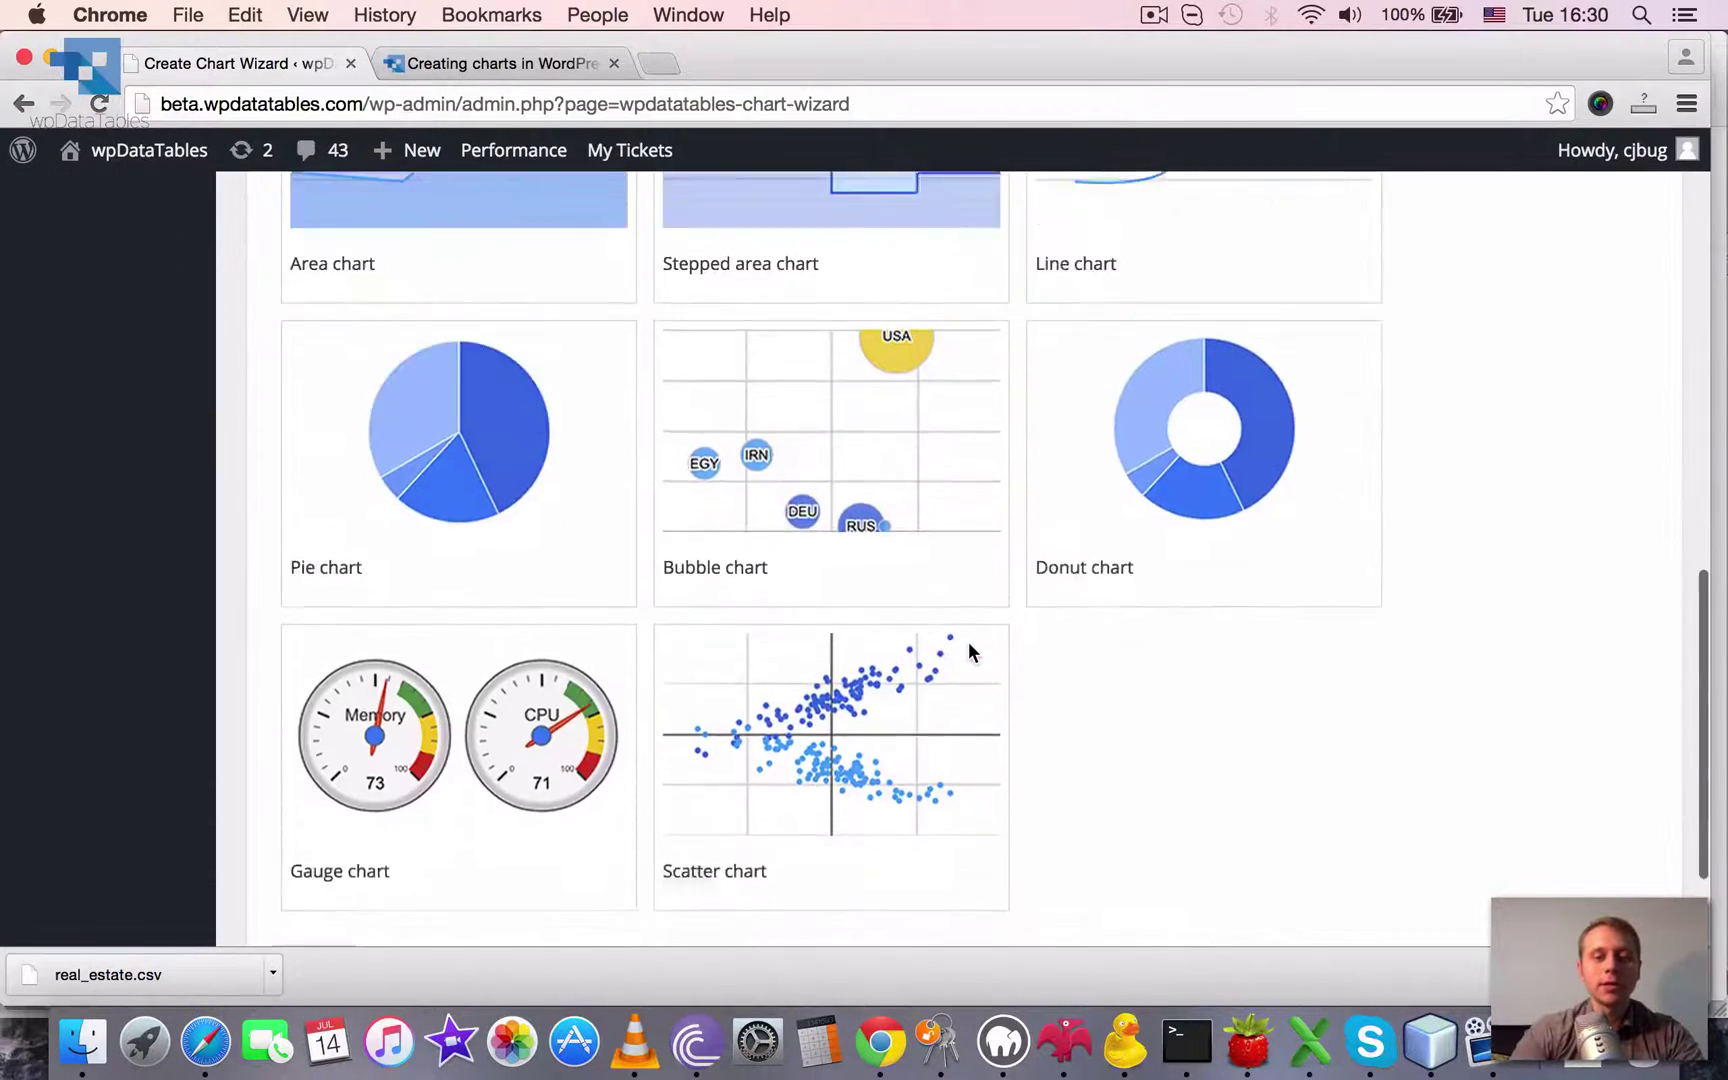
{"action": "scroll", "coordinate": [968, 652], "scroll_direction": "up", "scroll_amount": 5}
{"action": "scroll", "coordinate": [968, 652], "scroll_direction": "down", "scroll_amount": 5}
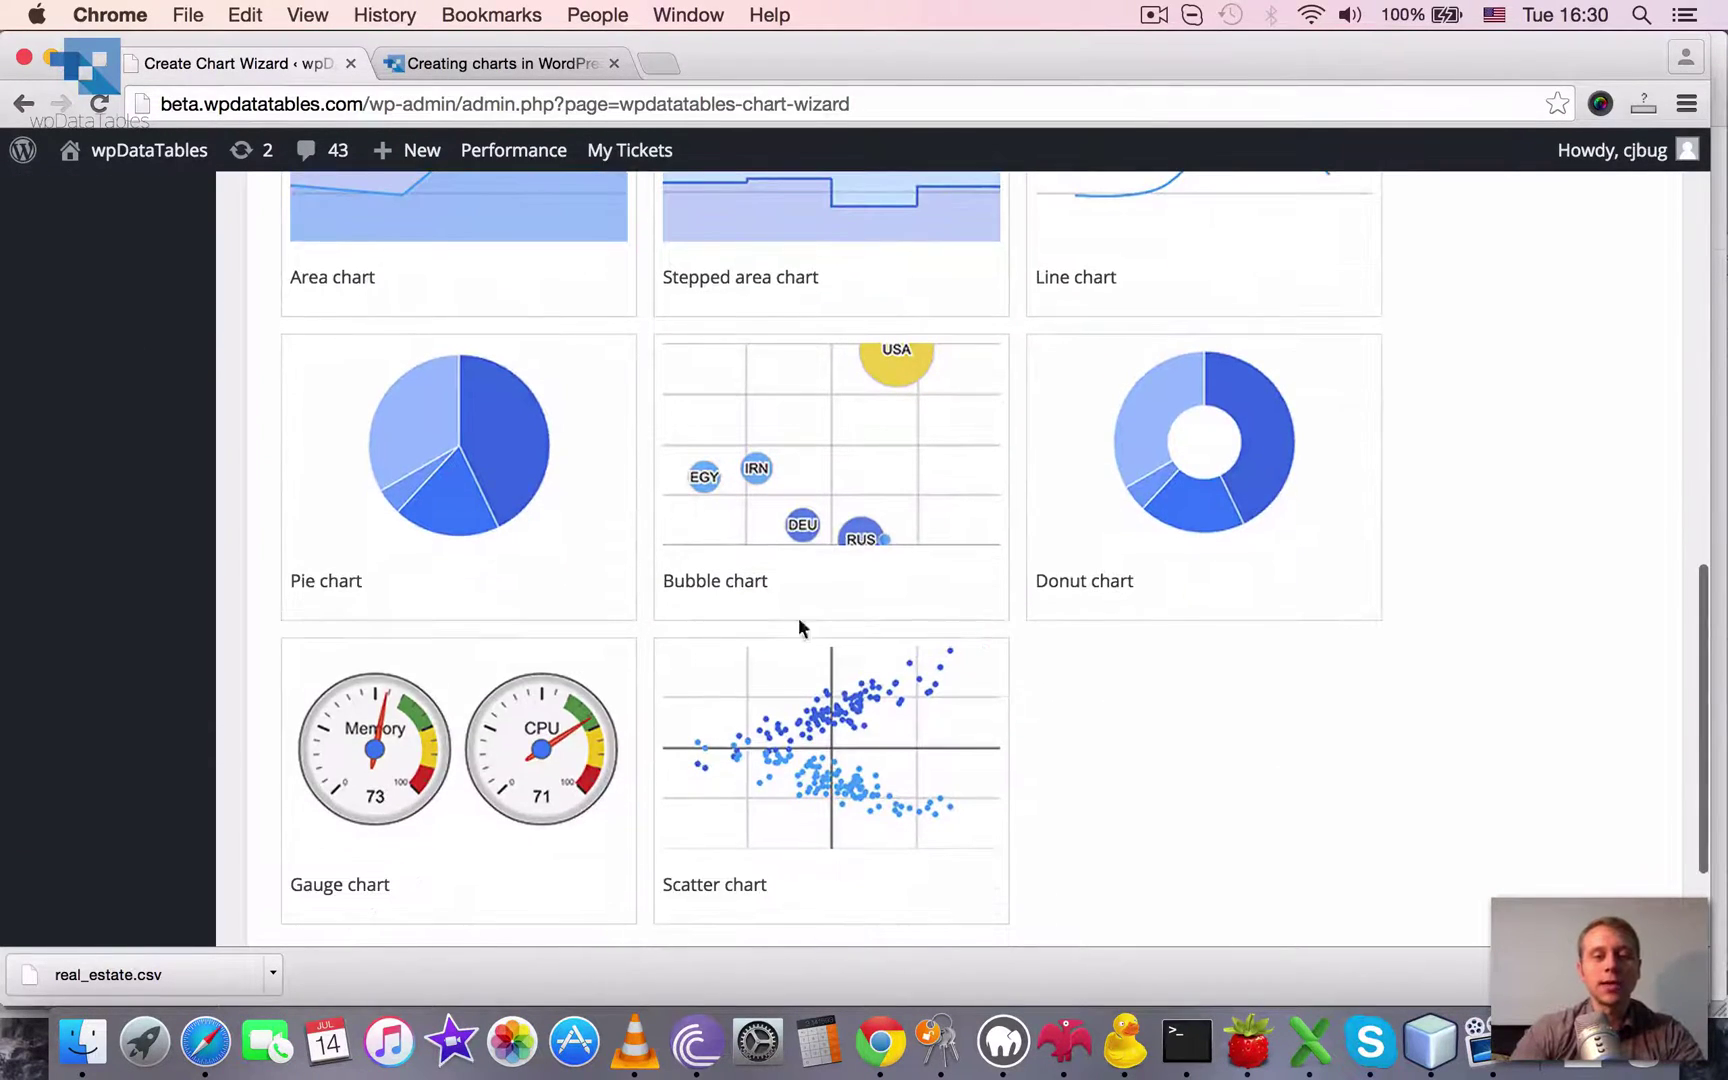
{"action": "scroll", "coordinate": [455, 586], "scroll_direction": "up", "scroll_amount": 10}
{"action": "scroll", "coordinate": [1010, 540], "scroll_direction": "down", "scroll_amount": 2}
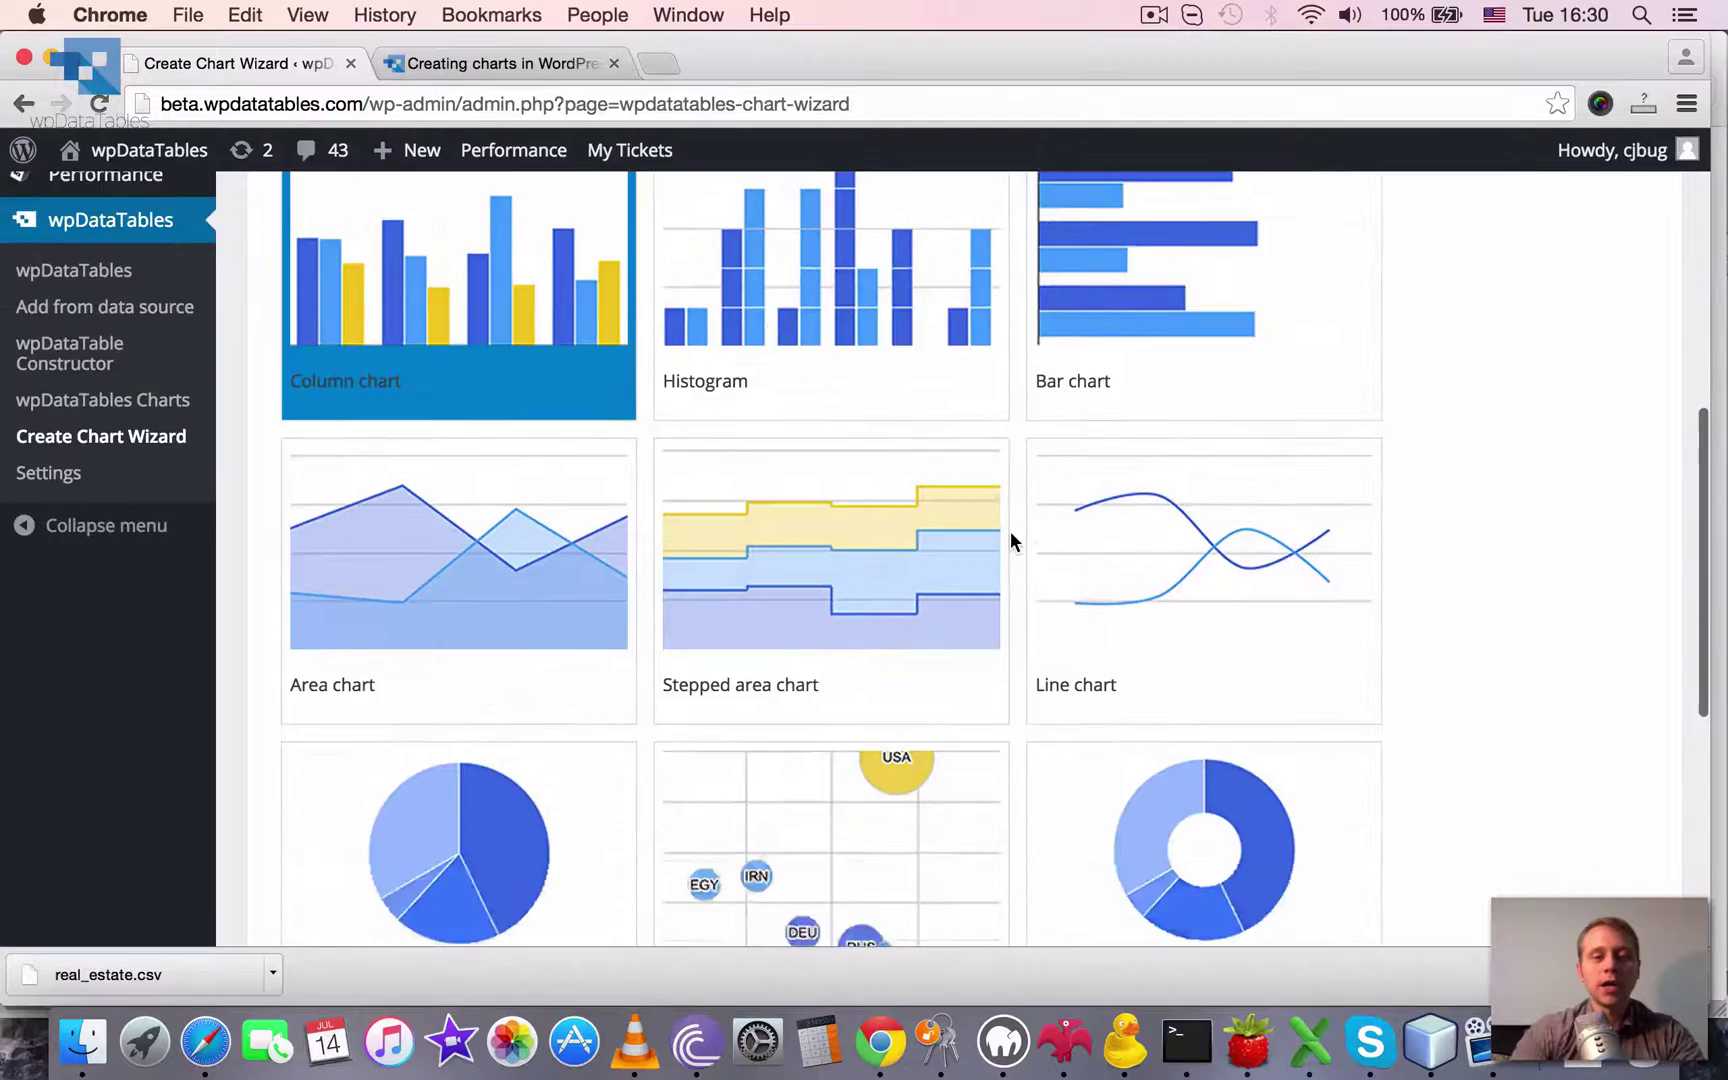
{"action": "scroll", "coordinate": [1013, 540], "scroll_direction": "down", "scroll_amount": 8}
{"action": "scroll", "coordinate": [1013, 540], "scroll_direction": "up", "scroll_amount": 10}
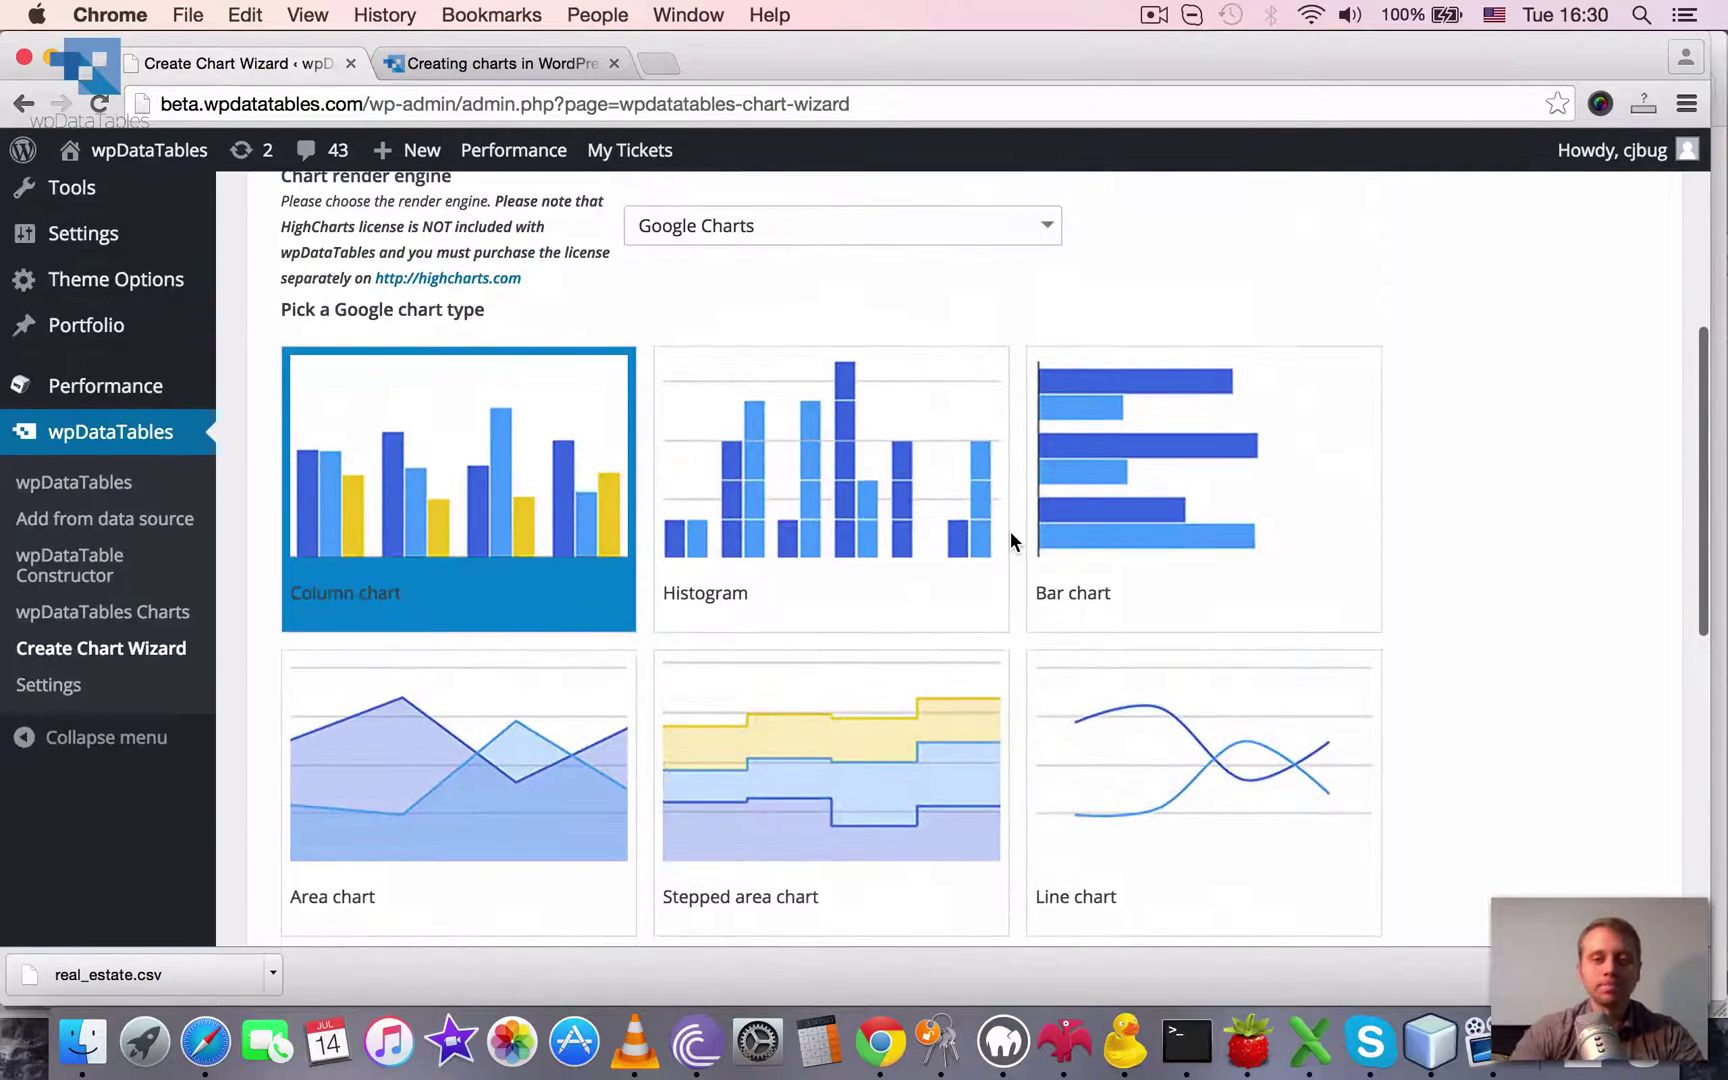
{"action": "scroll", "coordinate": [1010, 540], "scroll_direction": "up", "scroll_amount": 1}
{"action": "scroll", "coordinate": [1010, 540], "scroll_direction": "down", "scroll_amount": 3}
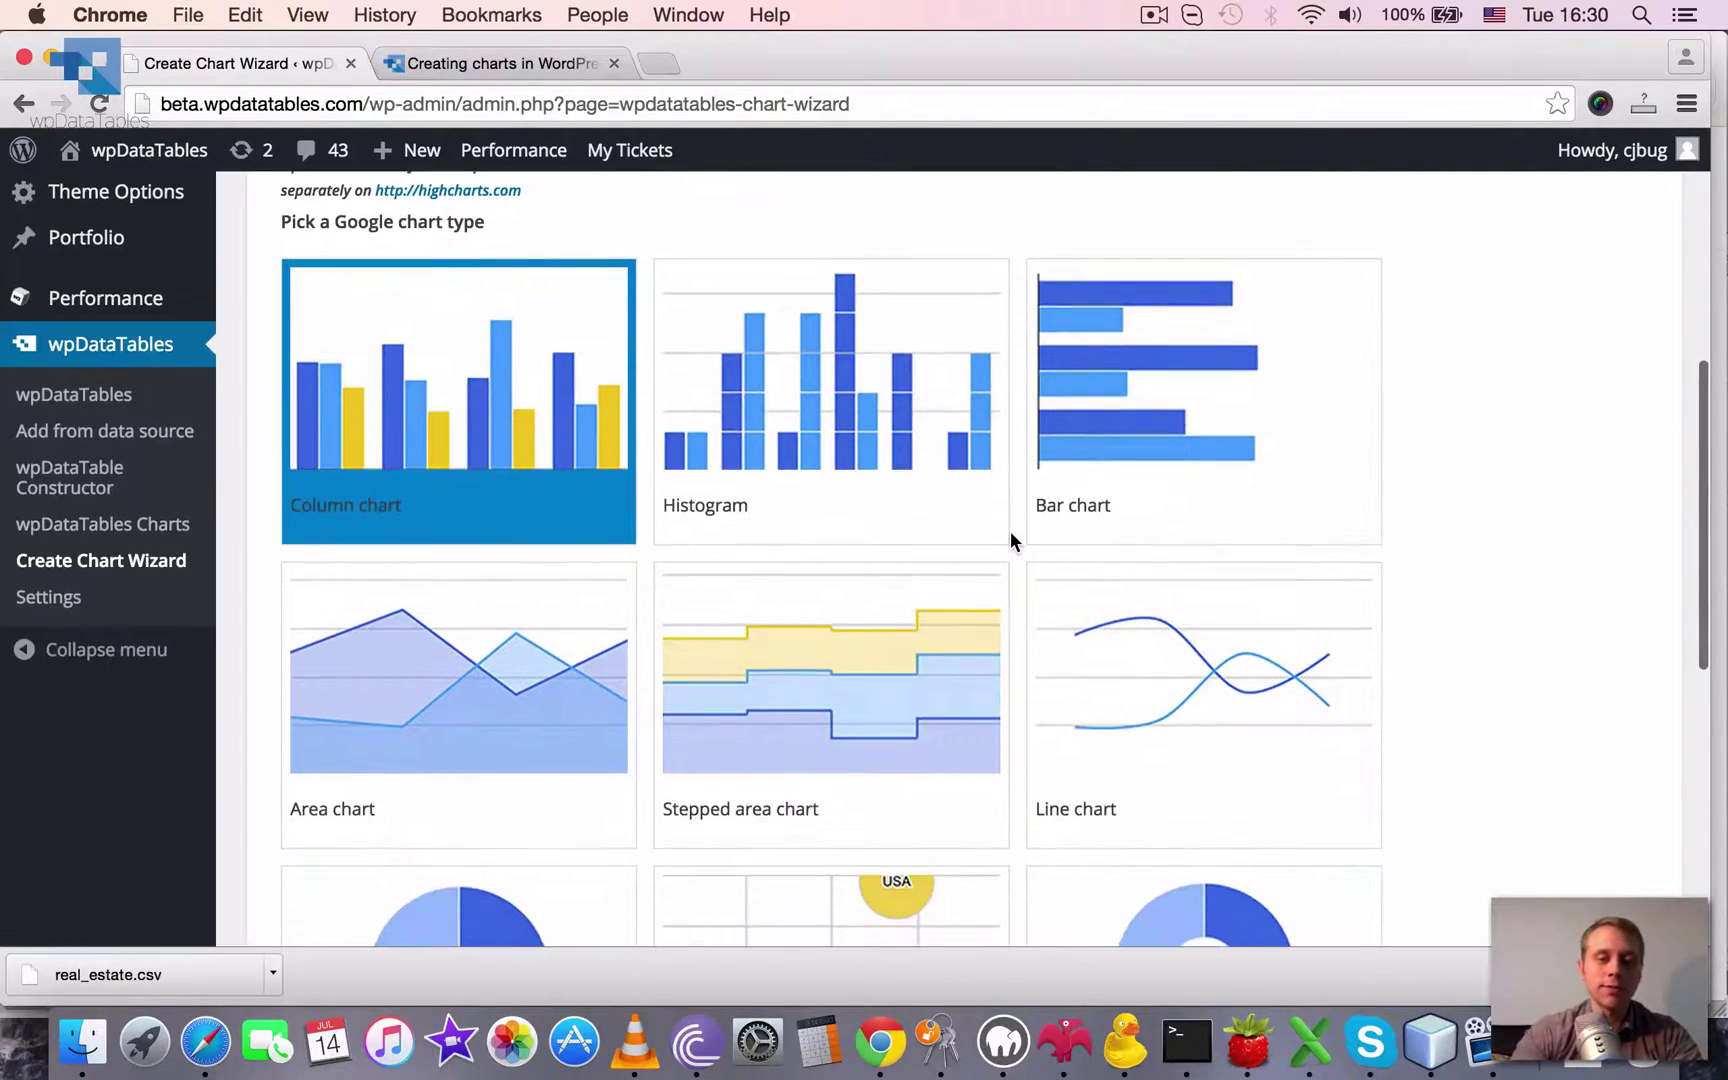
{"action": "scroll", "coordinate": [800, 608], "scroll_direction": "down", "scroll_amount": 5}
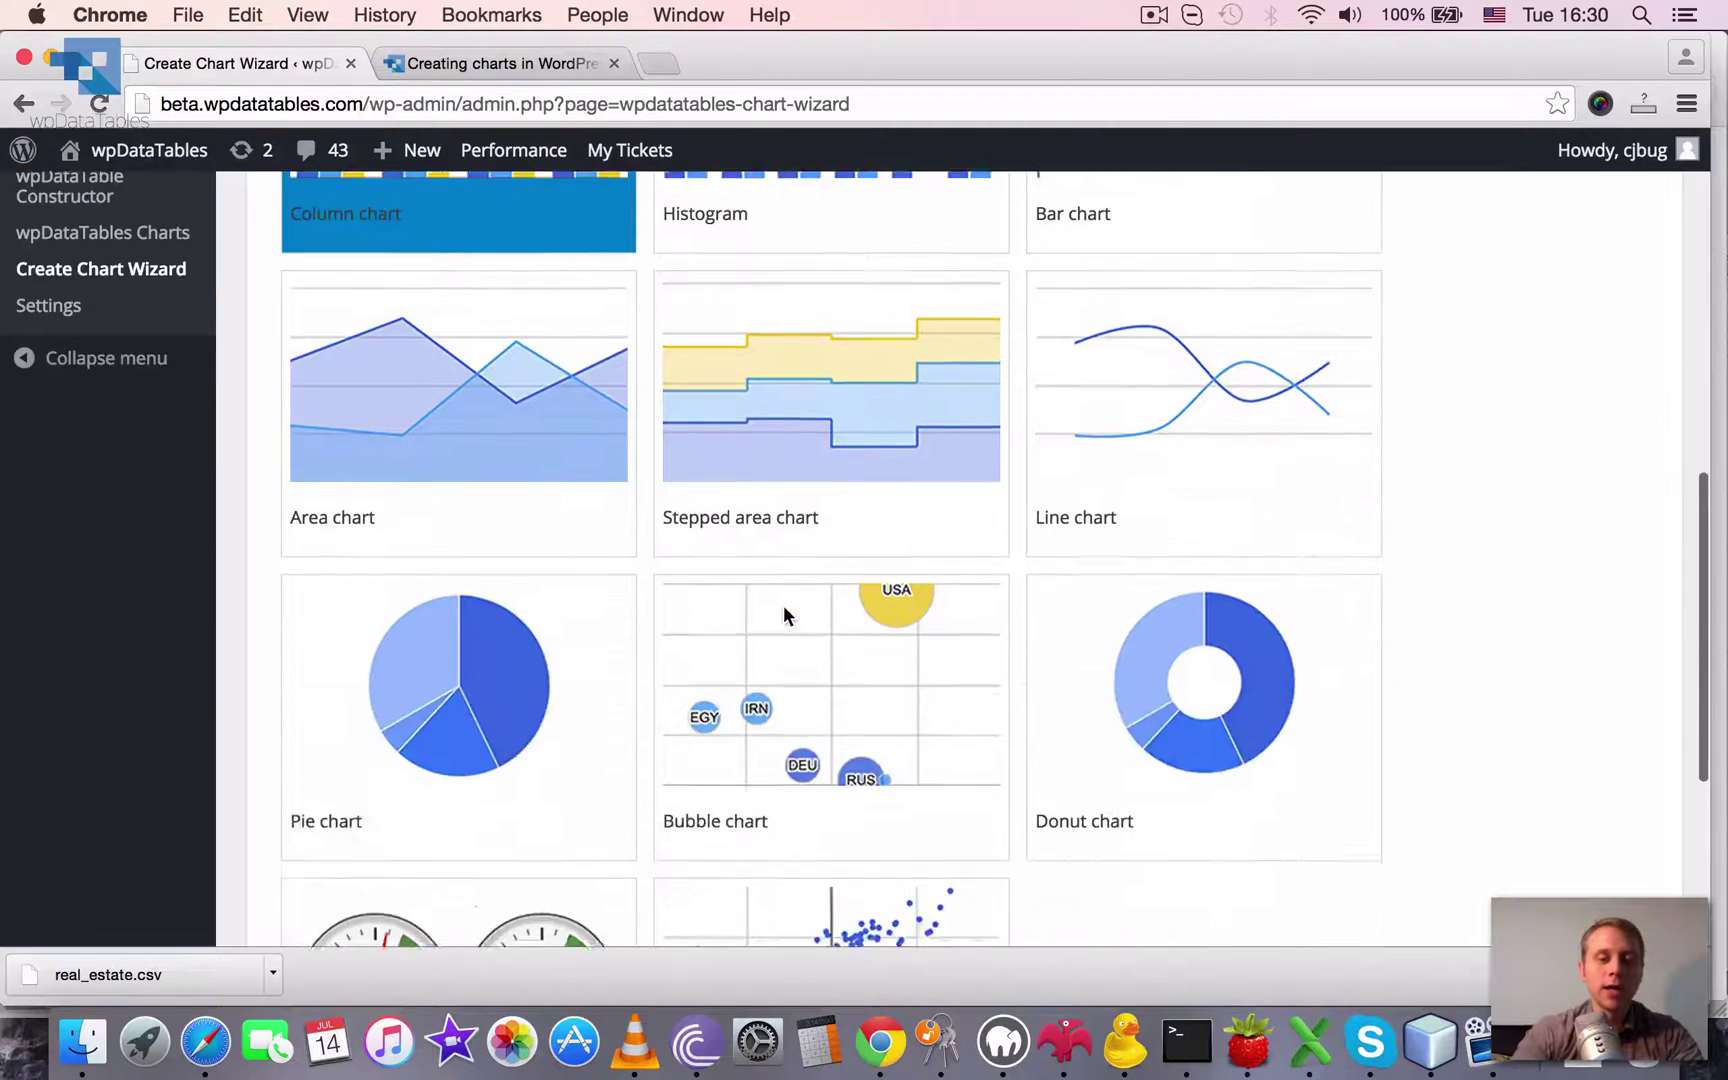
{"action": "scroll", "coordinate": [783, 605], "scroll_direction": "up", "scroll_amount": 10}
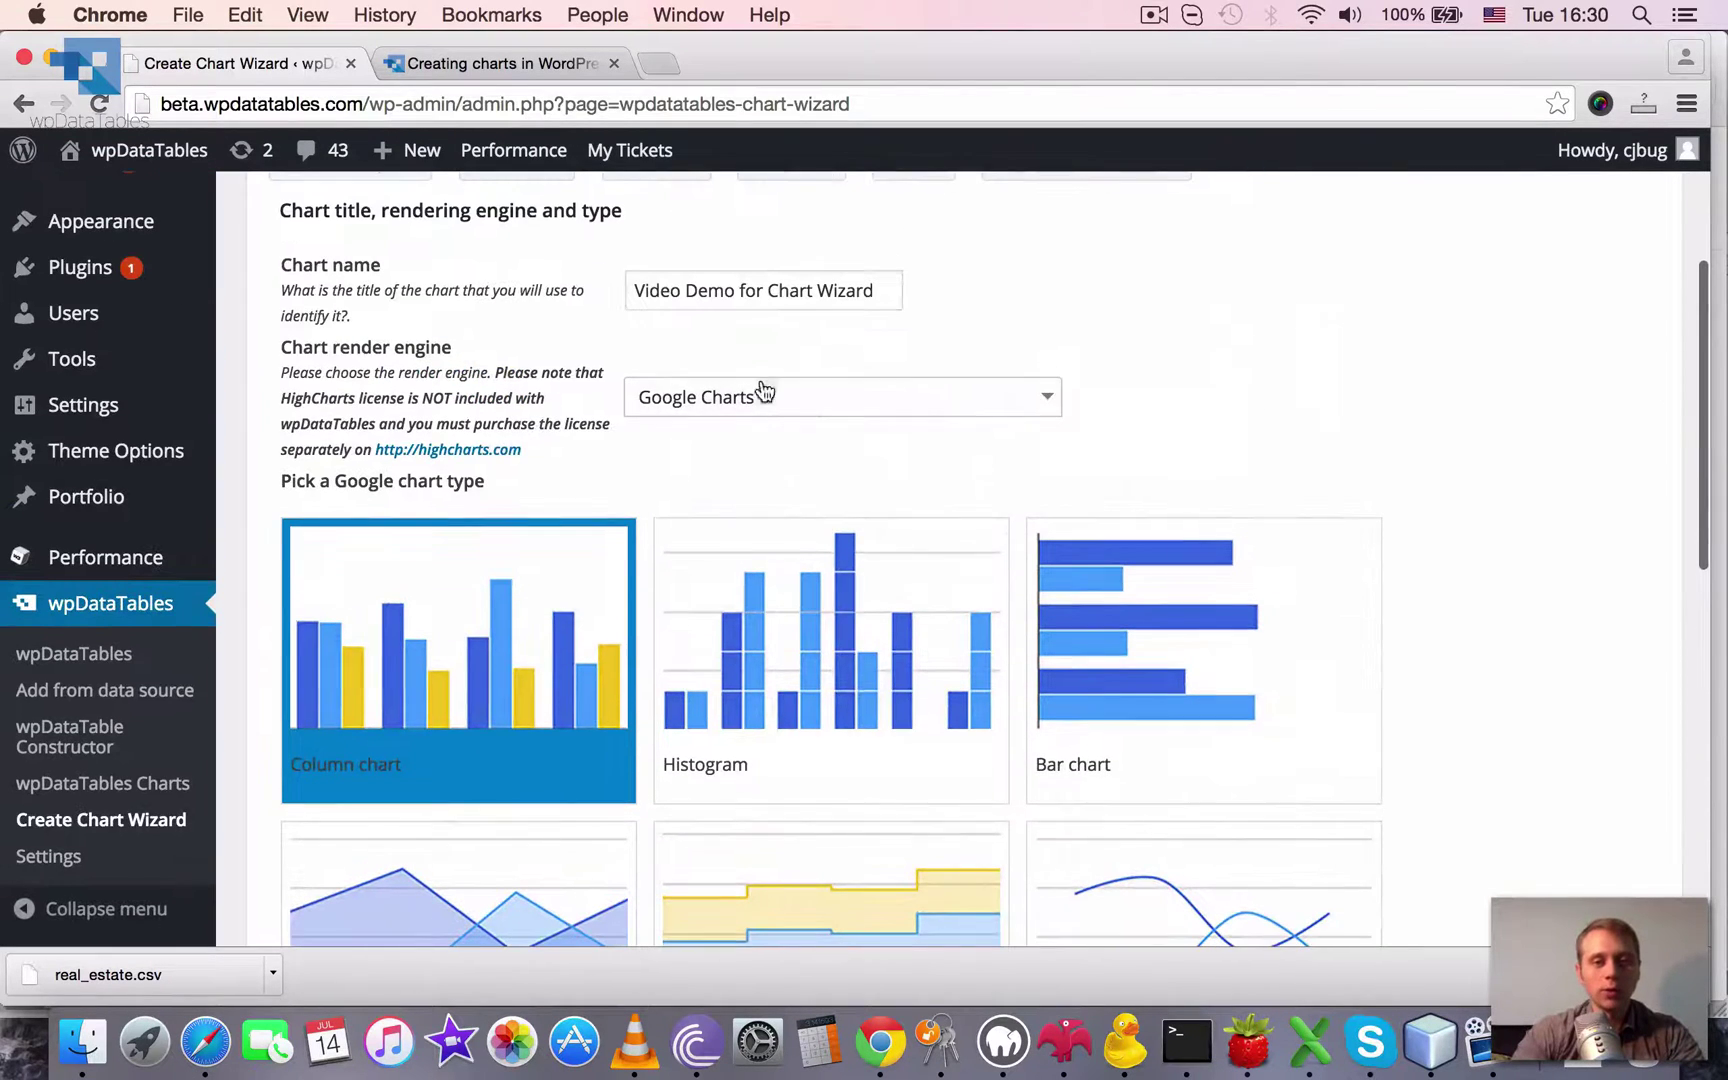
Revert to a HighCharts Stacked bar chart and advance to the Data source step
{"action": "left_click", "coordinate": [763, 395]}
{"action": "left_click", "coordinate": [714, 513]}
{"action": "scroll", "coordinate": [1120, 680], "scroll_direction": "down", "scroll_amount": 1}
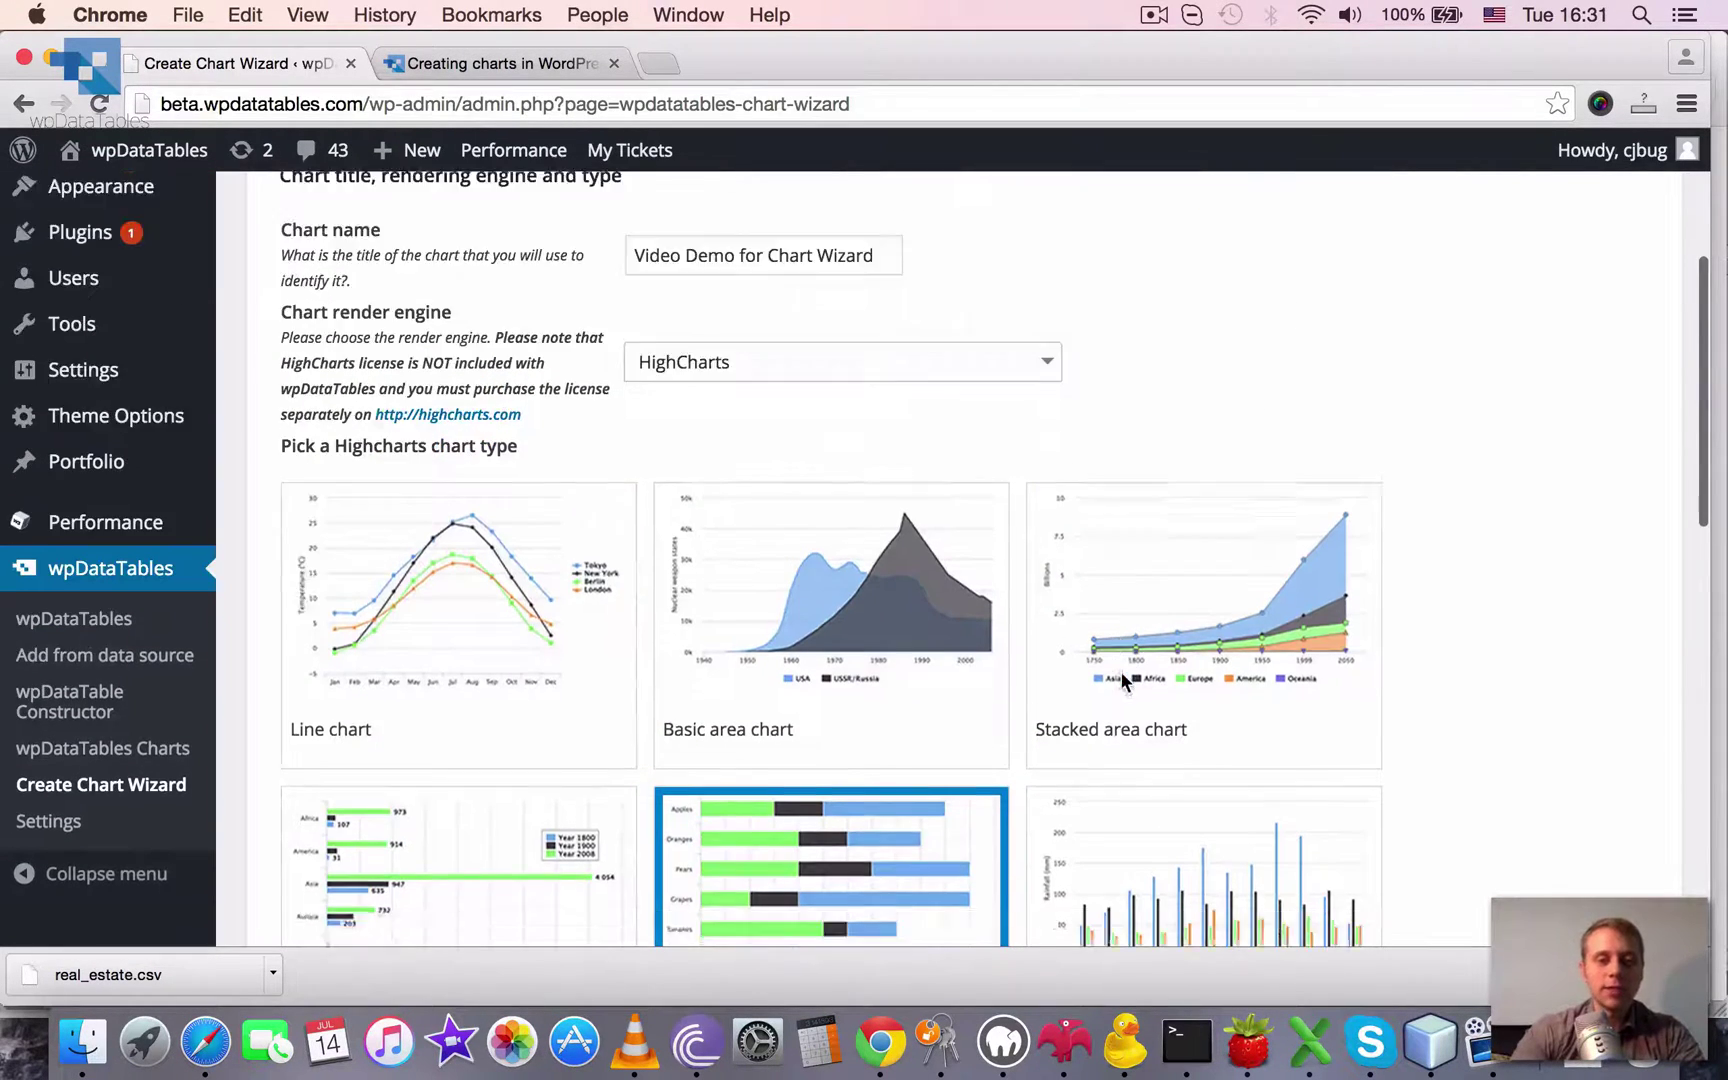
{"action": "scroll", "coordinate": [1120, 672], "scroll_direction": "down", "scroll_amount": 5}
{"action": "scroll", "coordinate": [880, 690], "scroll_direction": "down", "scroll_amount": 3}
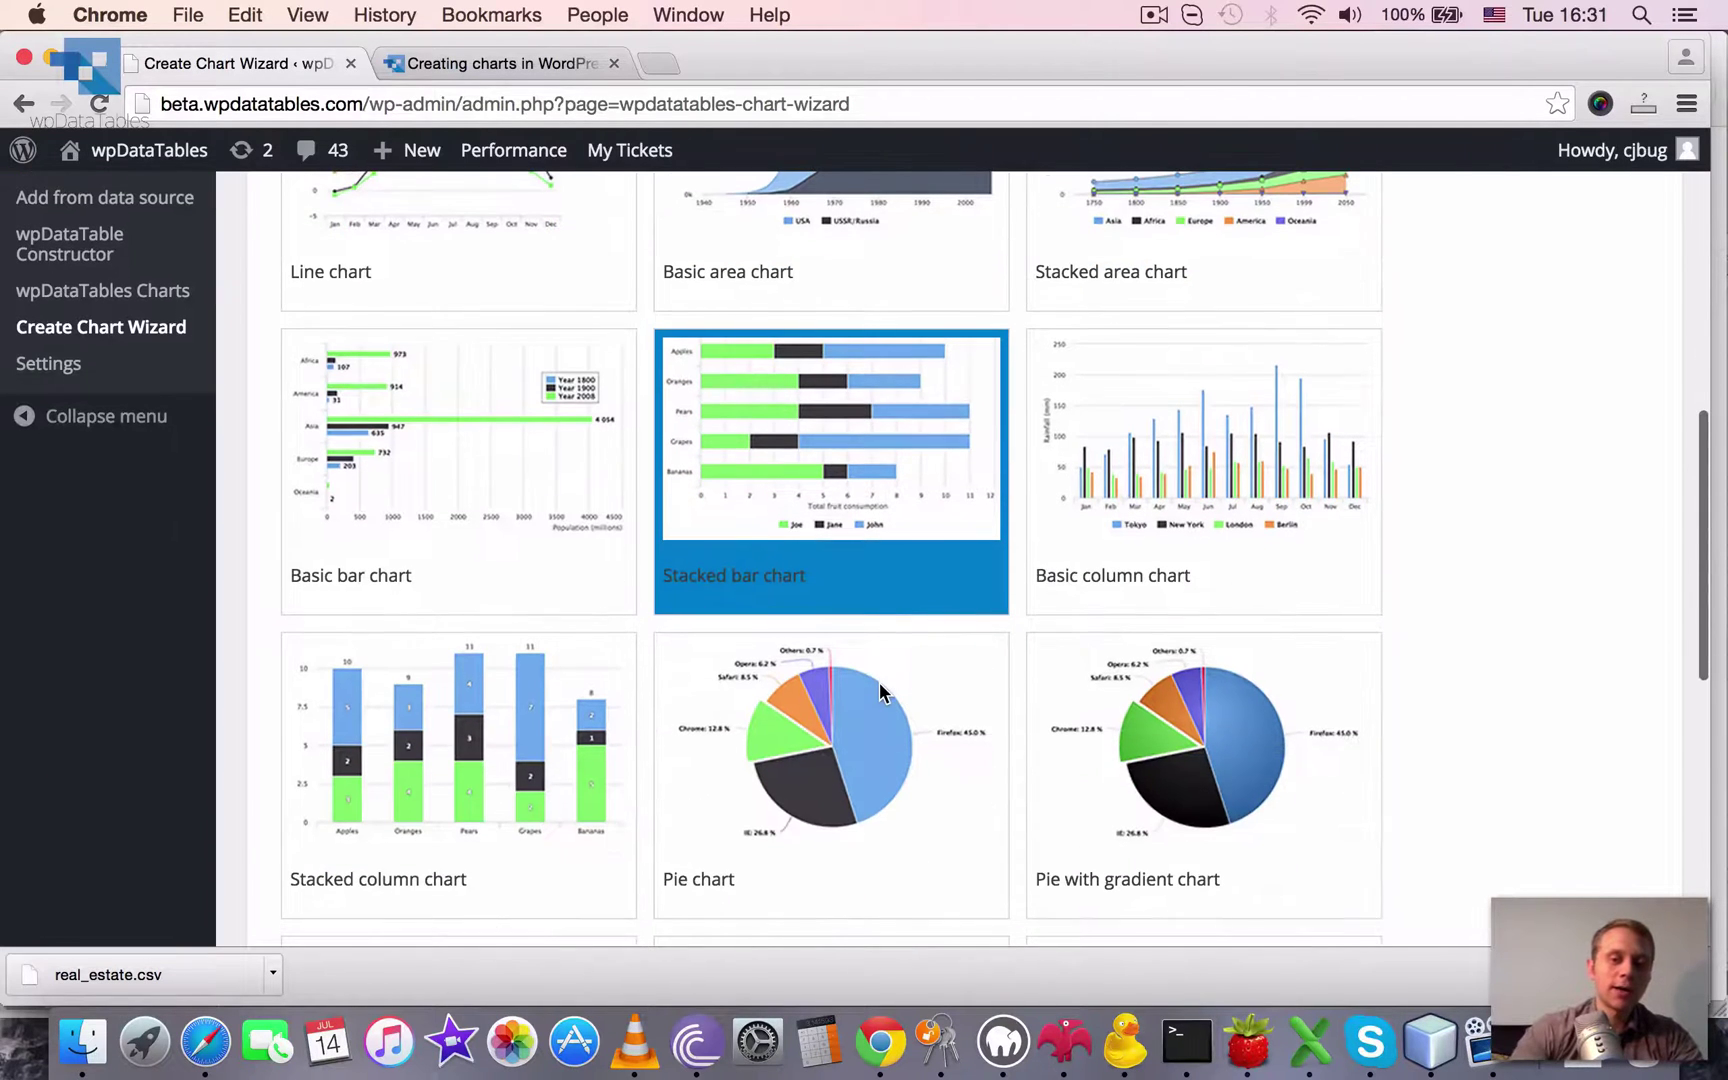
{"action": "scroll", "coordinate": [879, 690], "scroll_direction": "down", "scroll_amount": 8}
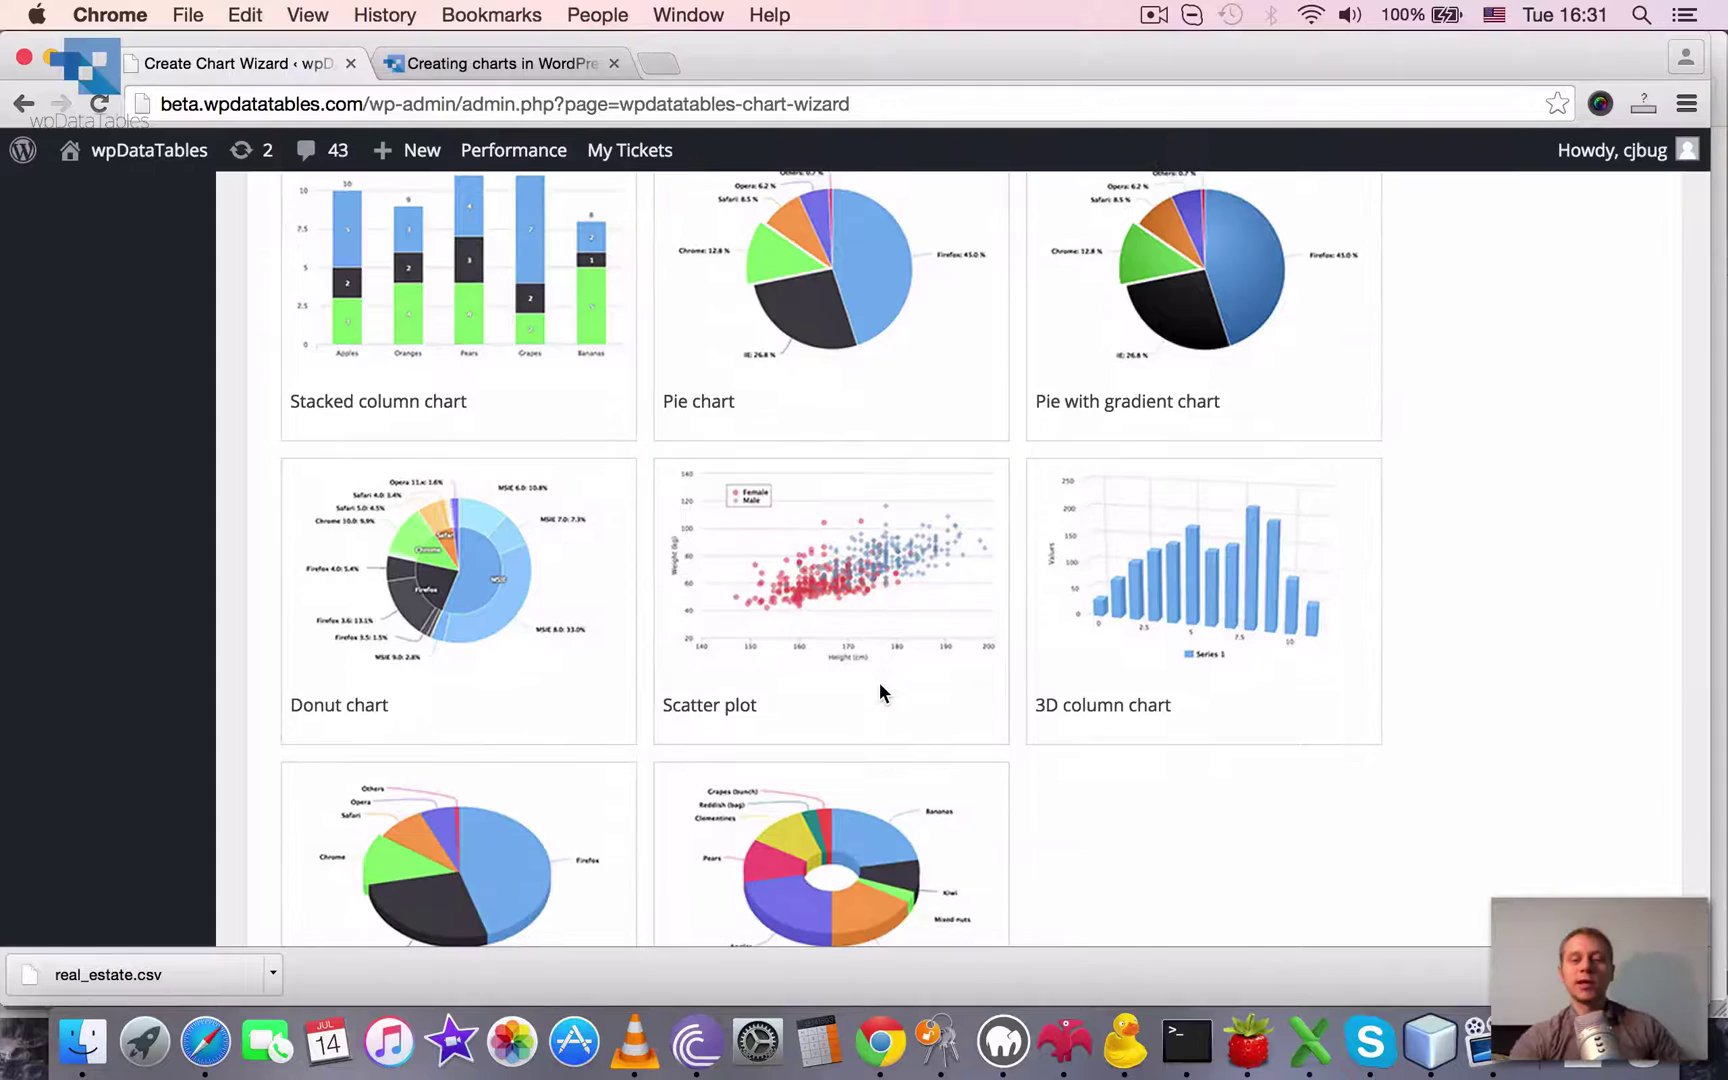
{"action": "scroll", "coordinate": [879, 688], "scroll_direction": "down", "scroll_amount": 4}
{"action": "scroll", "coordinate": [879, 690], "scroll_direction": "up", "scroll_amount": 12}
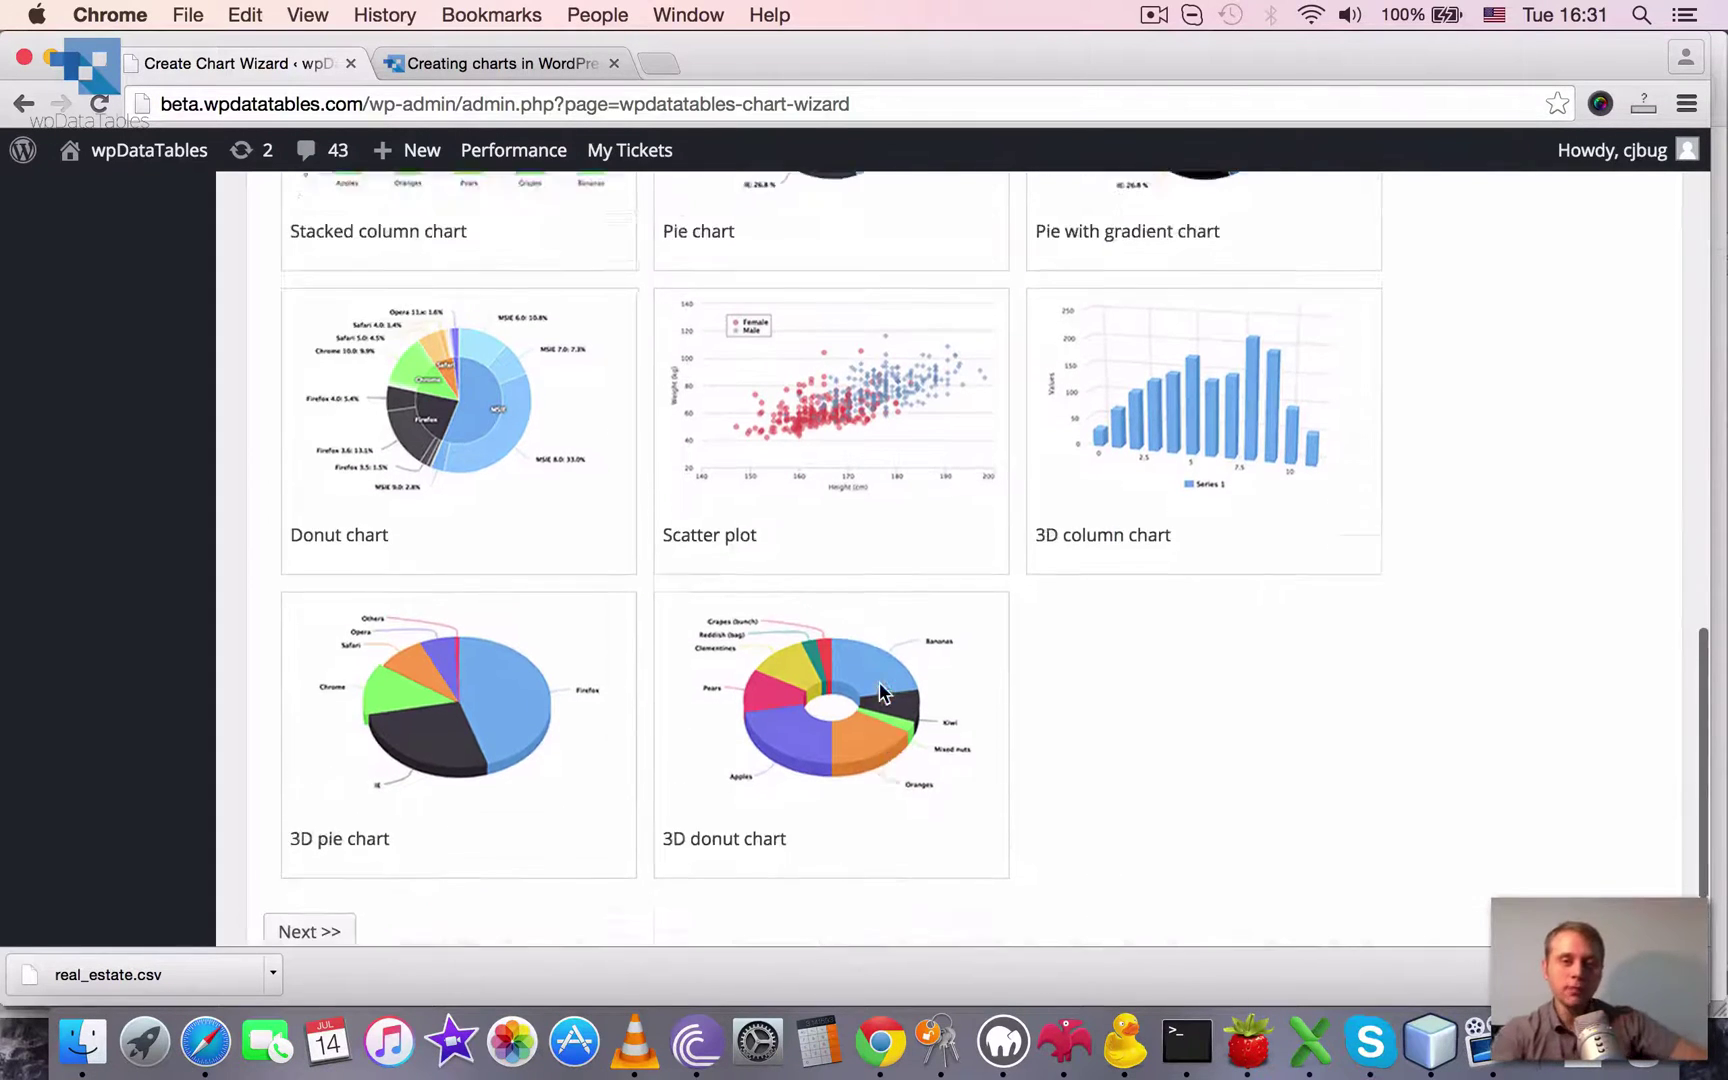
{"action": "scroll", "coordinate": [826, 700], "scroll_direction": "down", "scroll_amount": 10}
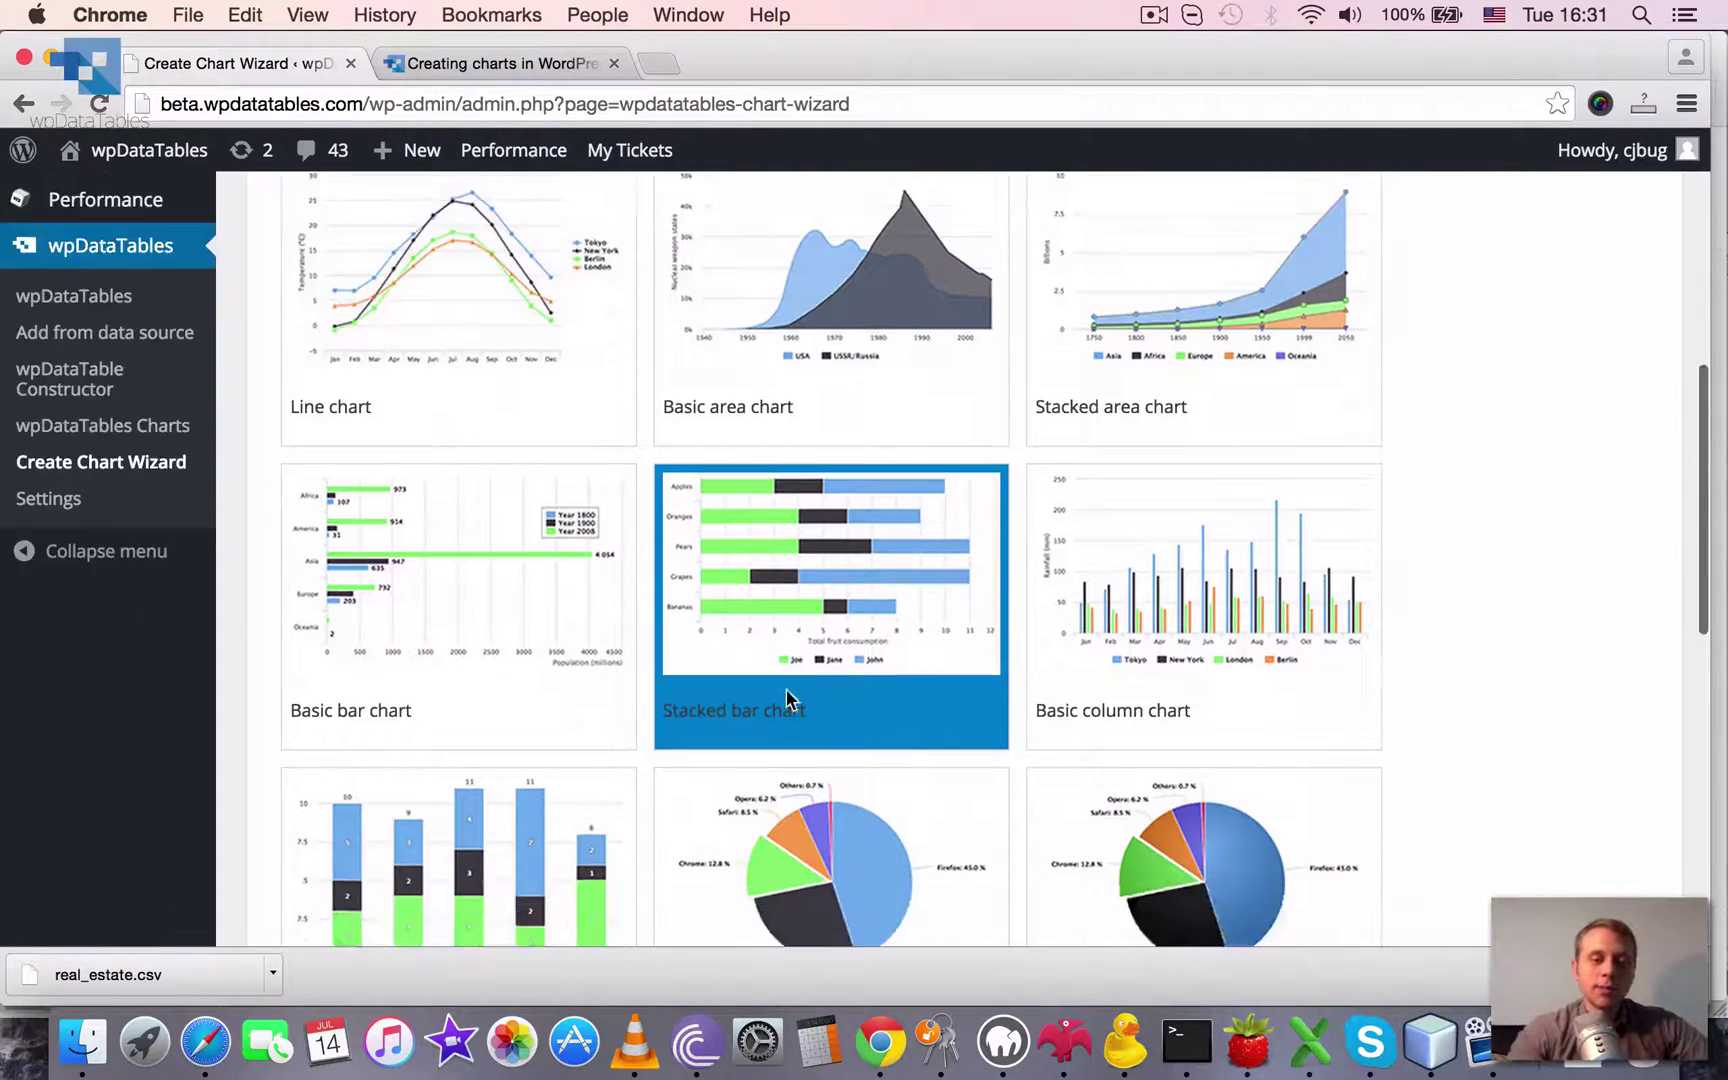
{"action": "scroll", "coordinate": [427, 918], "scroll_direction": "down", "scroll_amount": 2}
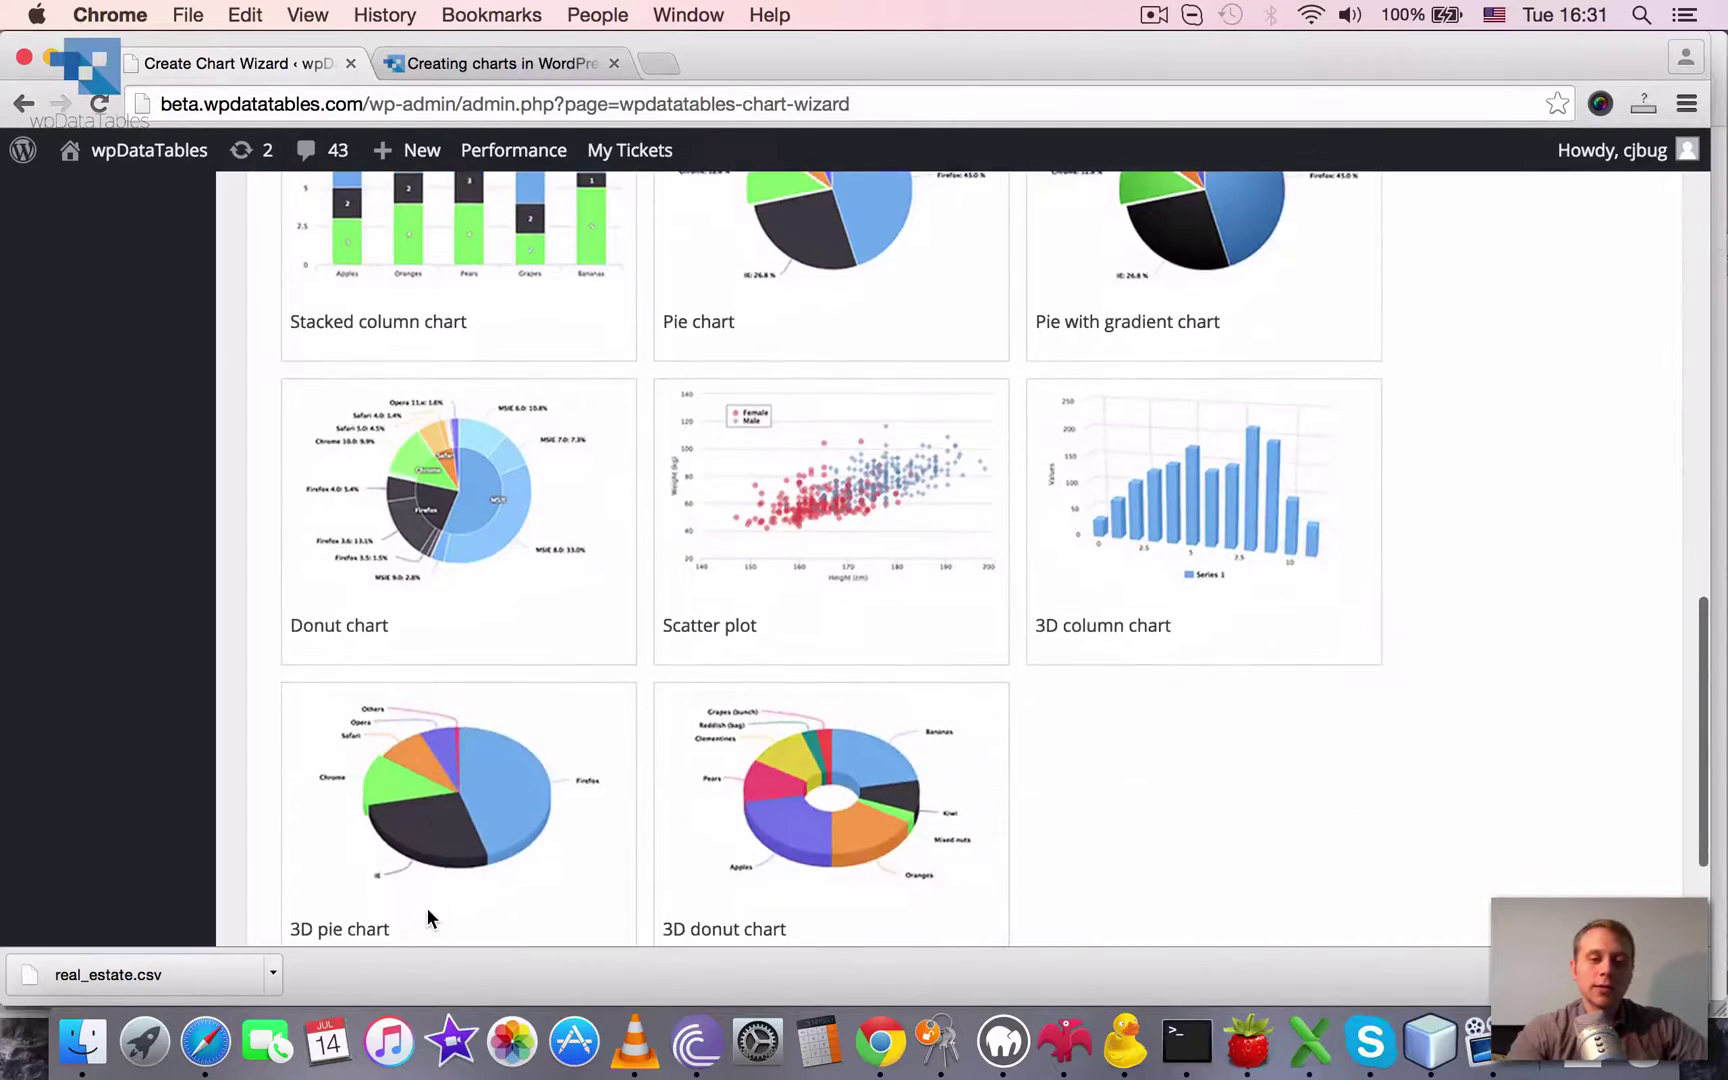
{"action": "scroll", "coordinate": [427, 918], "scroll_direction": "up", "scroll_amount": 15}
{"action": "scroll", "coordinate": [427, 909], "scroll_direction": "up", "scroll_amount": 2}
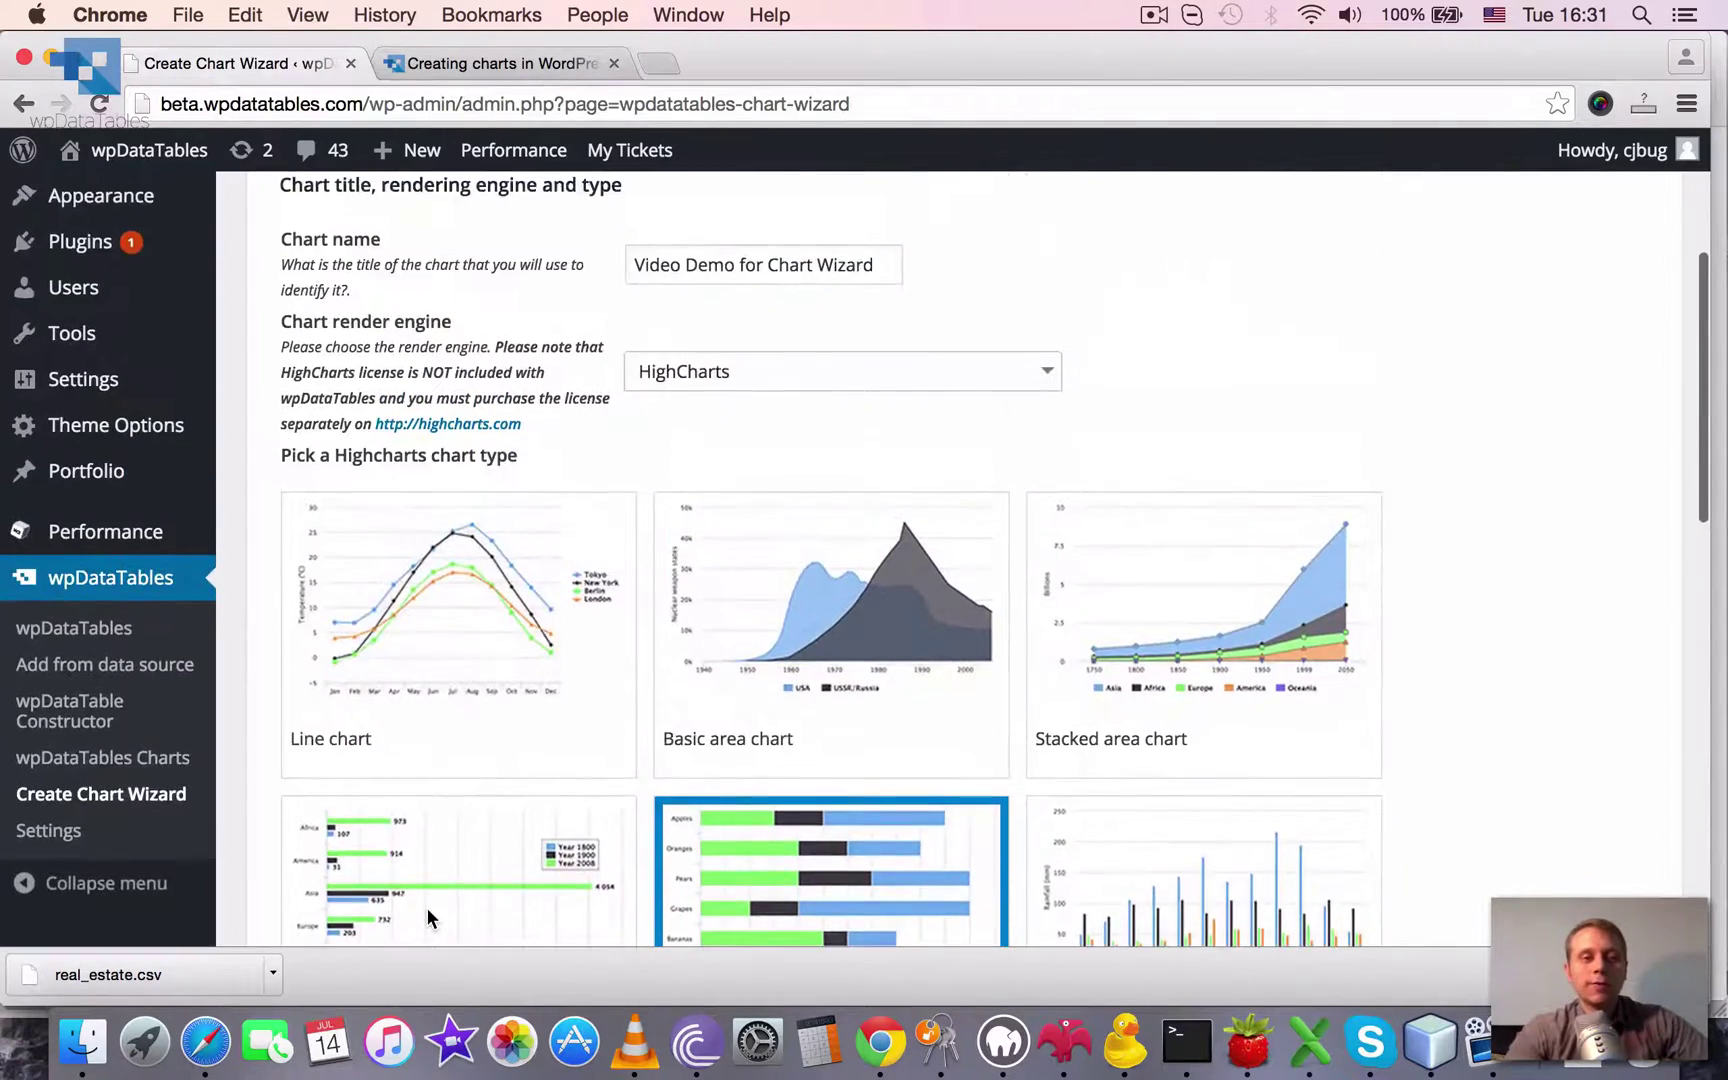
{"action": "scroll", "coordinate": [427, 909], "scroll_direction": "down", "scroll_amount": 12}
{"action": "scroll", "coordinate": [427, 917], "scroll_direction": "down", "scroll_amount": 4}
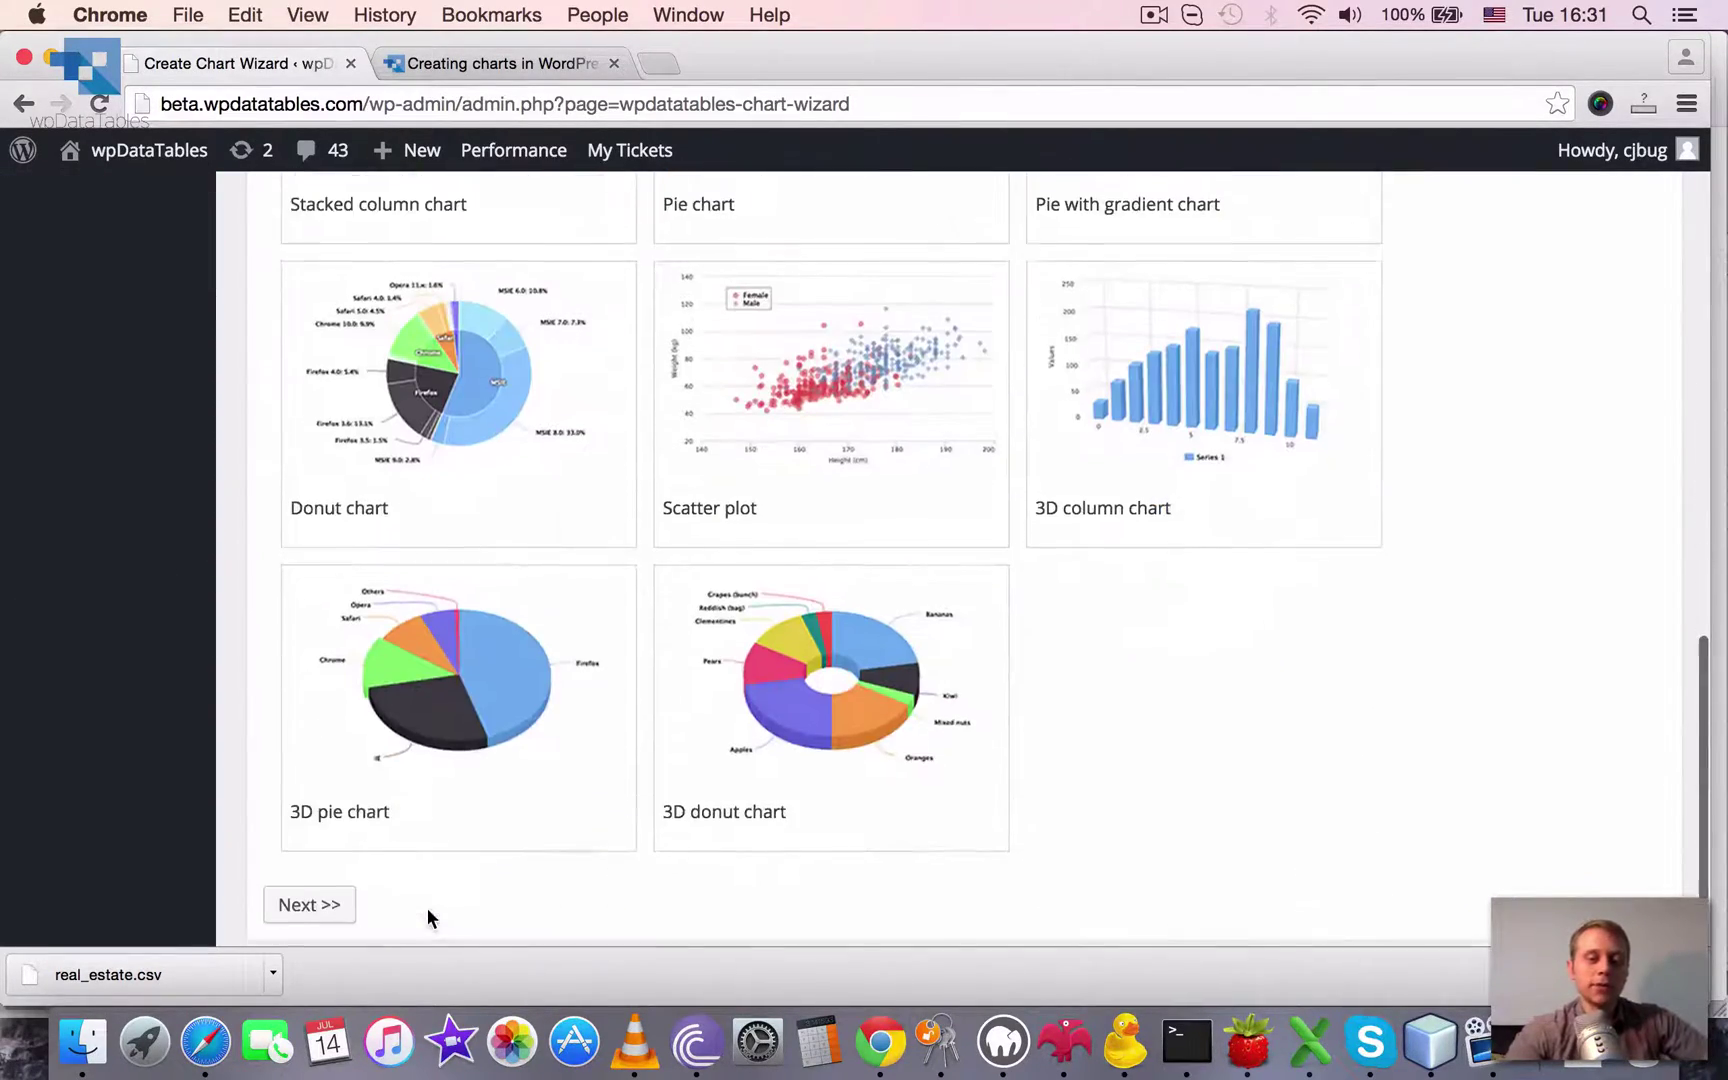
{"action": "left_click", "coordinate": [325, 892]}
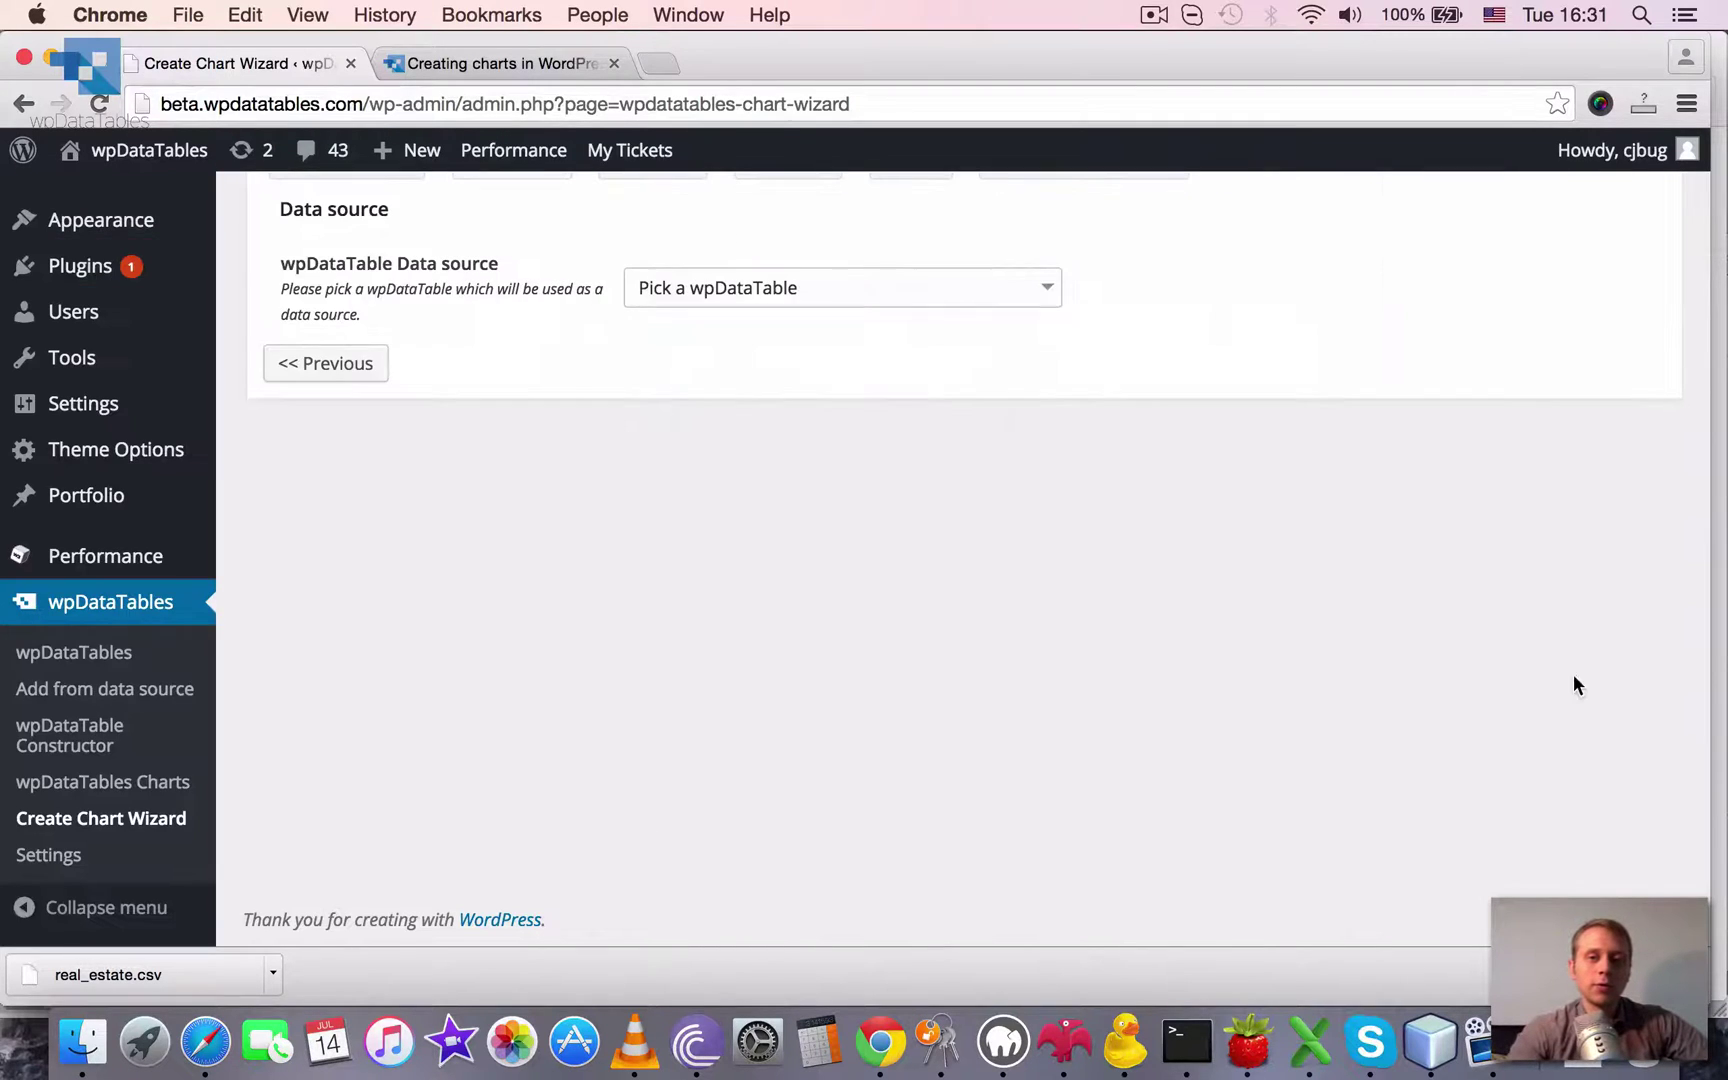
Open the wpDataTable data source dropdown and browse the available tables
{"action": "scroll", "coordinate": [1232, 544], "scroll_direction": "up", "scroll_amount": 3}
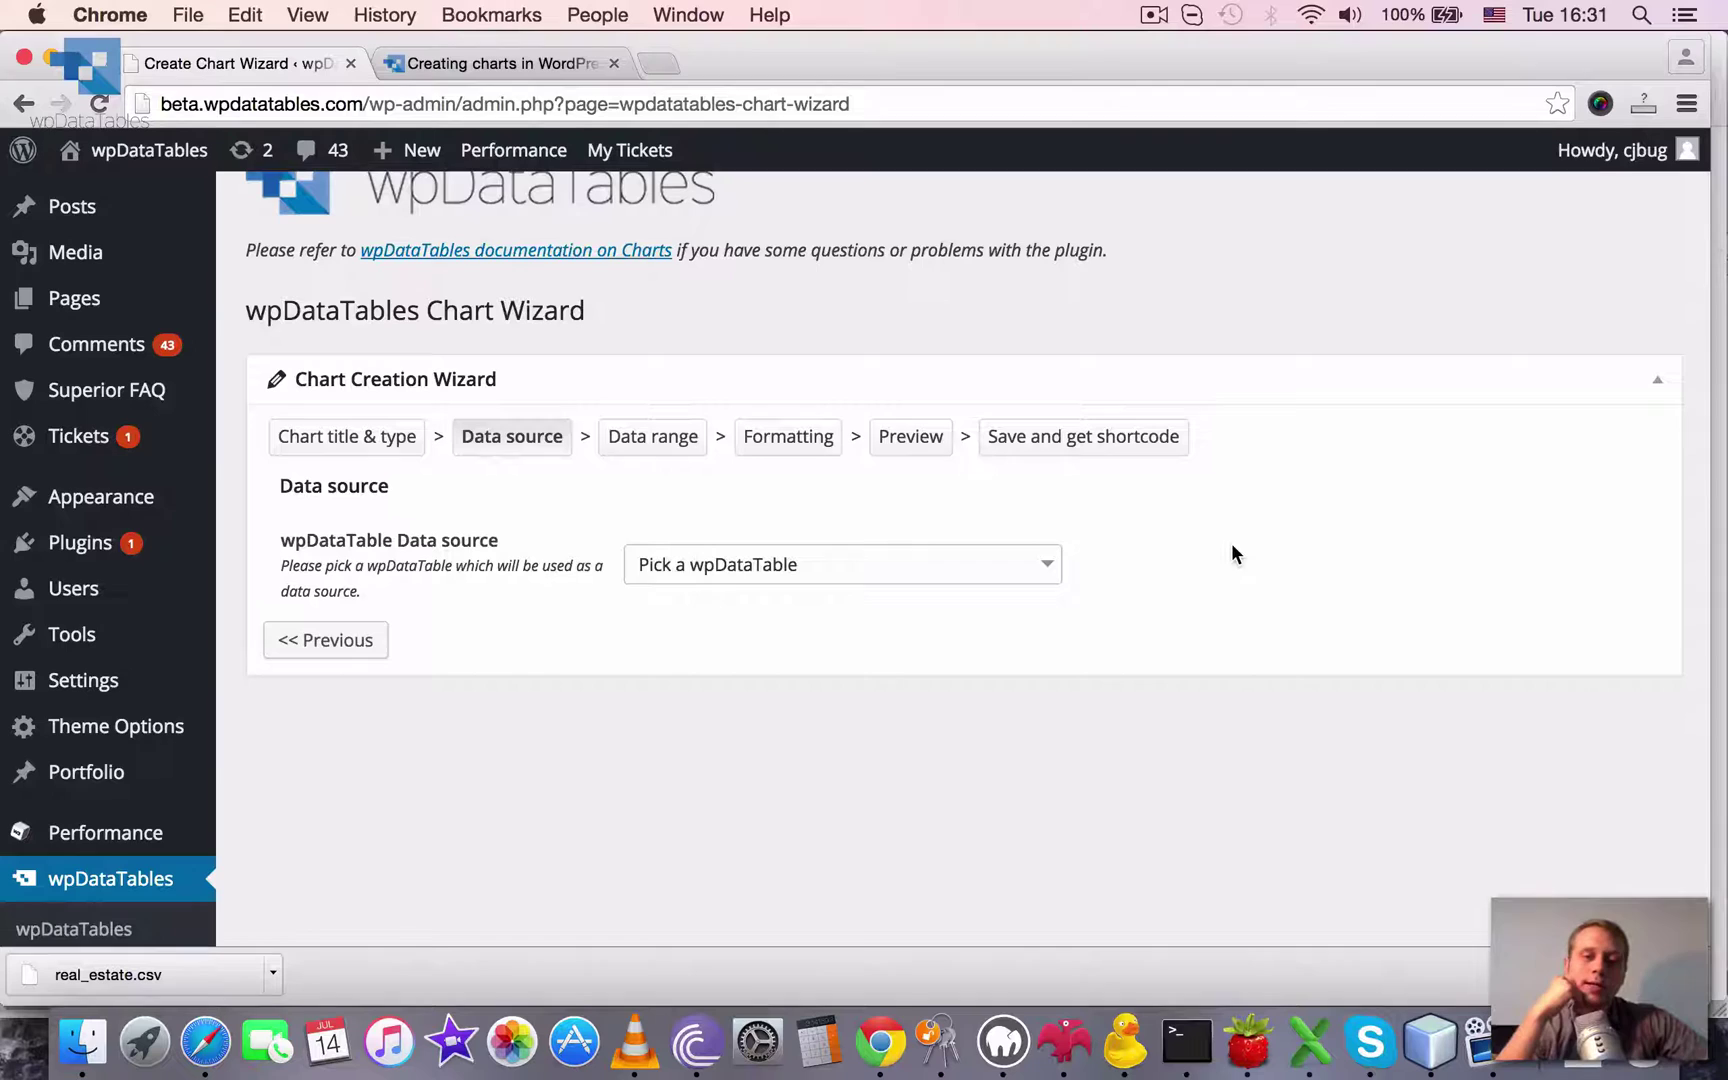
{"action": "left_click", "coordinate": [1041, 563]}
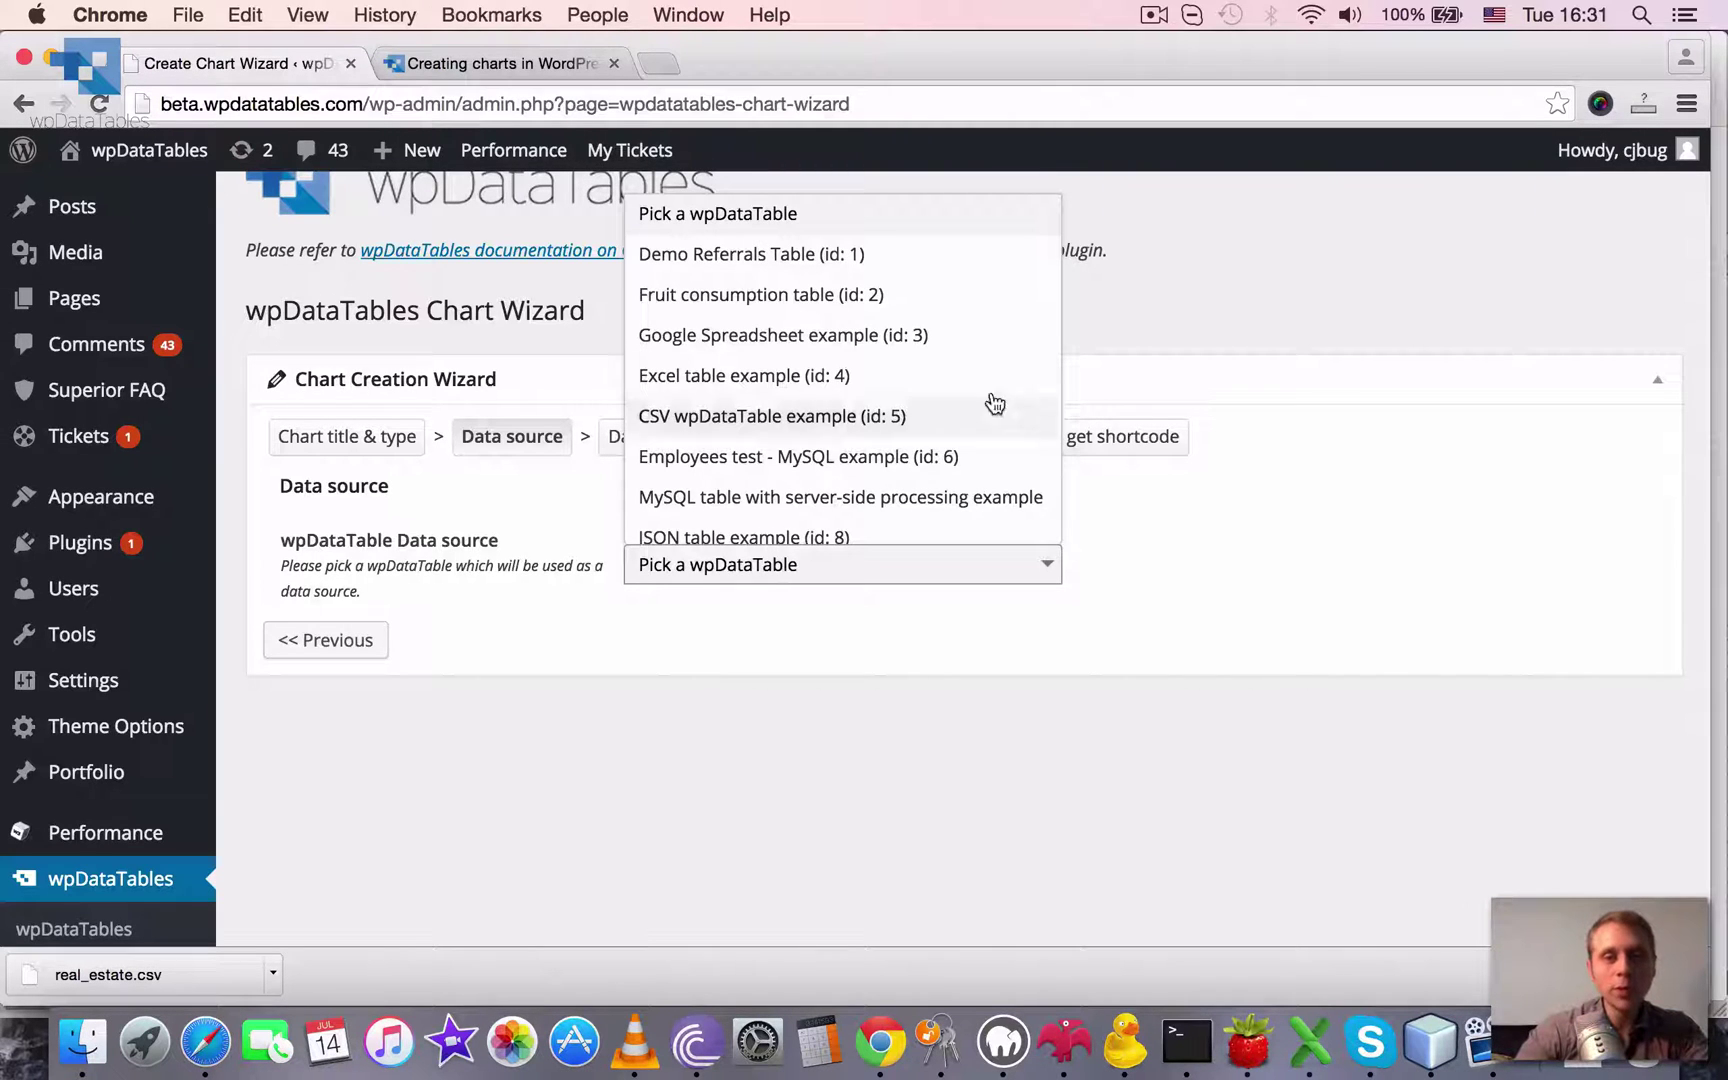
{"action": "scroll", "coordinate": [945, 385], "scroll_direction": "down", "scroll_amount": 5}
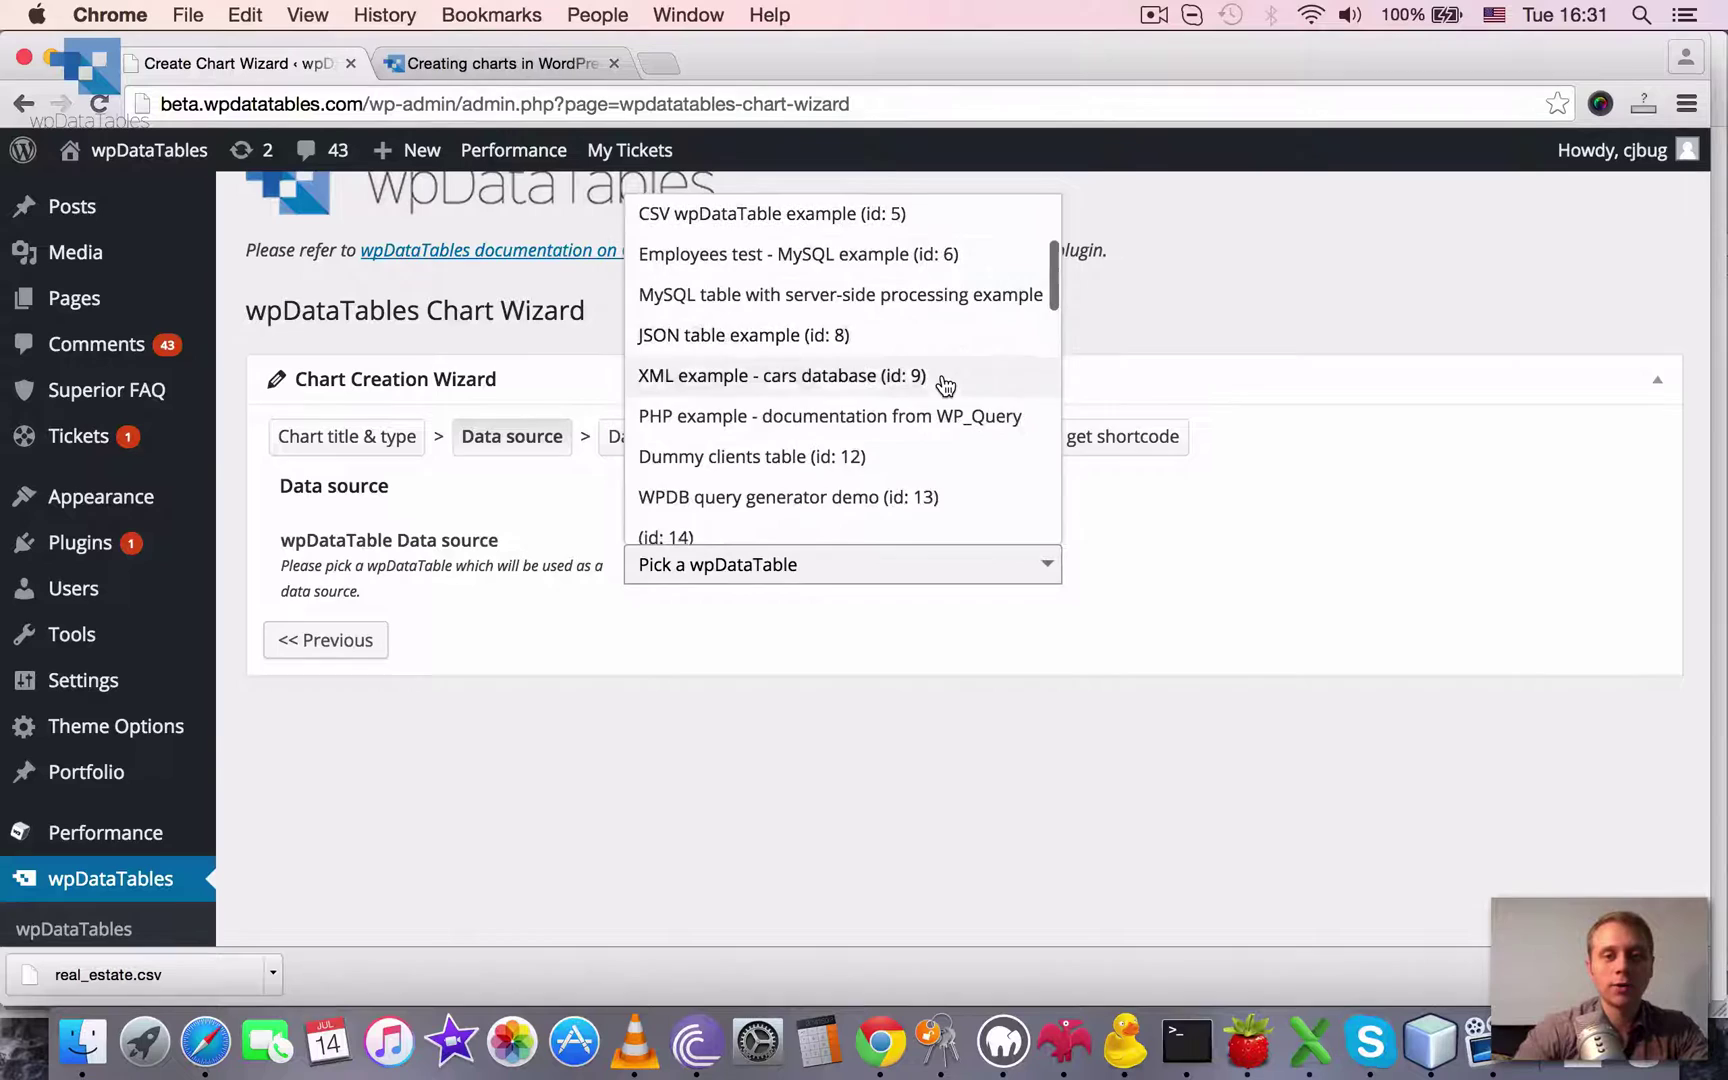
{"action": "scroll", "coordinate": [945, 385], "scroll_direction": "up", "scroll_amount": 3}
{"action": "scroll", "coordinate": [920, 386], "scroll_direction": "up", "scroll_amount": 1}
{"action": "scroll", "coordinate": [941, 386], "scroll_direction": "down", "scroll_amount": 2}
{"action": "scroll", "coordinate": [941, 386], "scroll_direction": "up", "scroll_amount": 5}
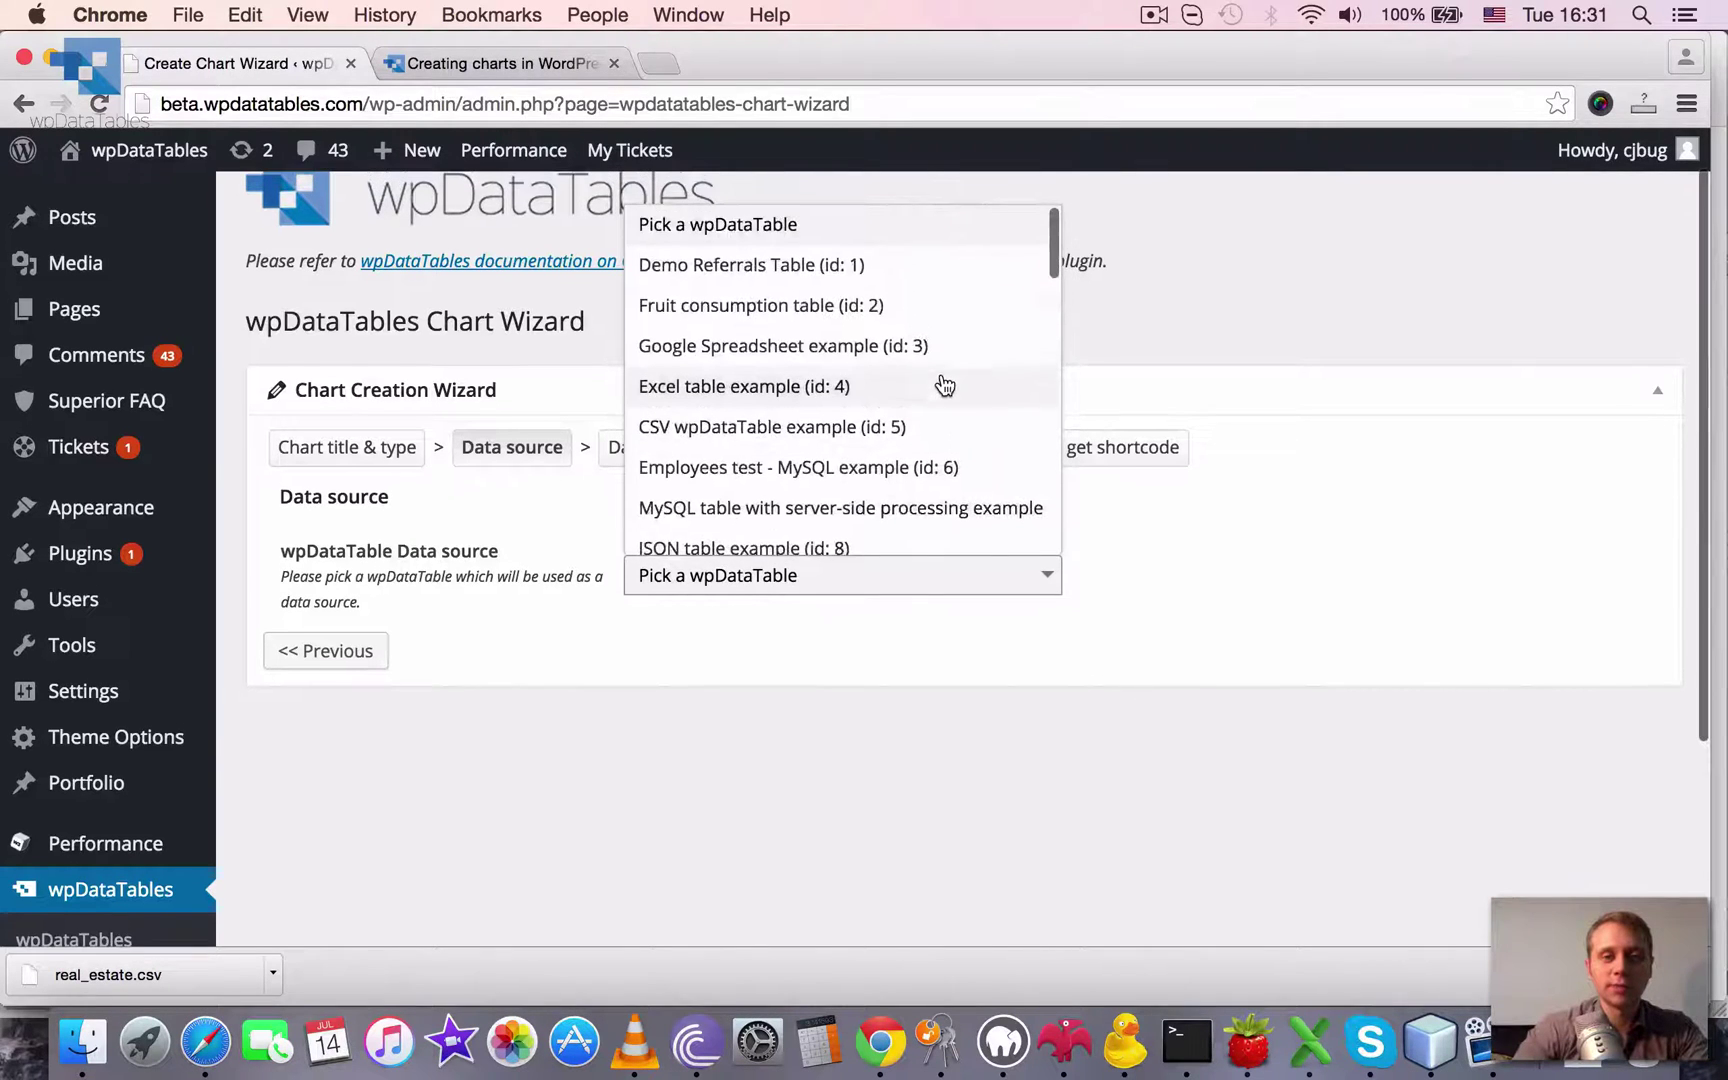
Pick Fruit consumption table (id: 2) as data source, then view its homepage demo
{"action": "left_click", "coordinate": [858, 308]}
{"action": "left_click", "coordinate": [495, 63]}
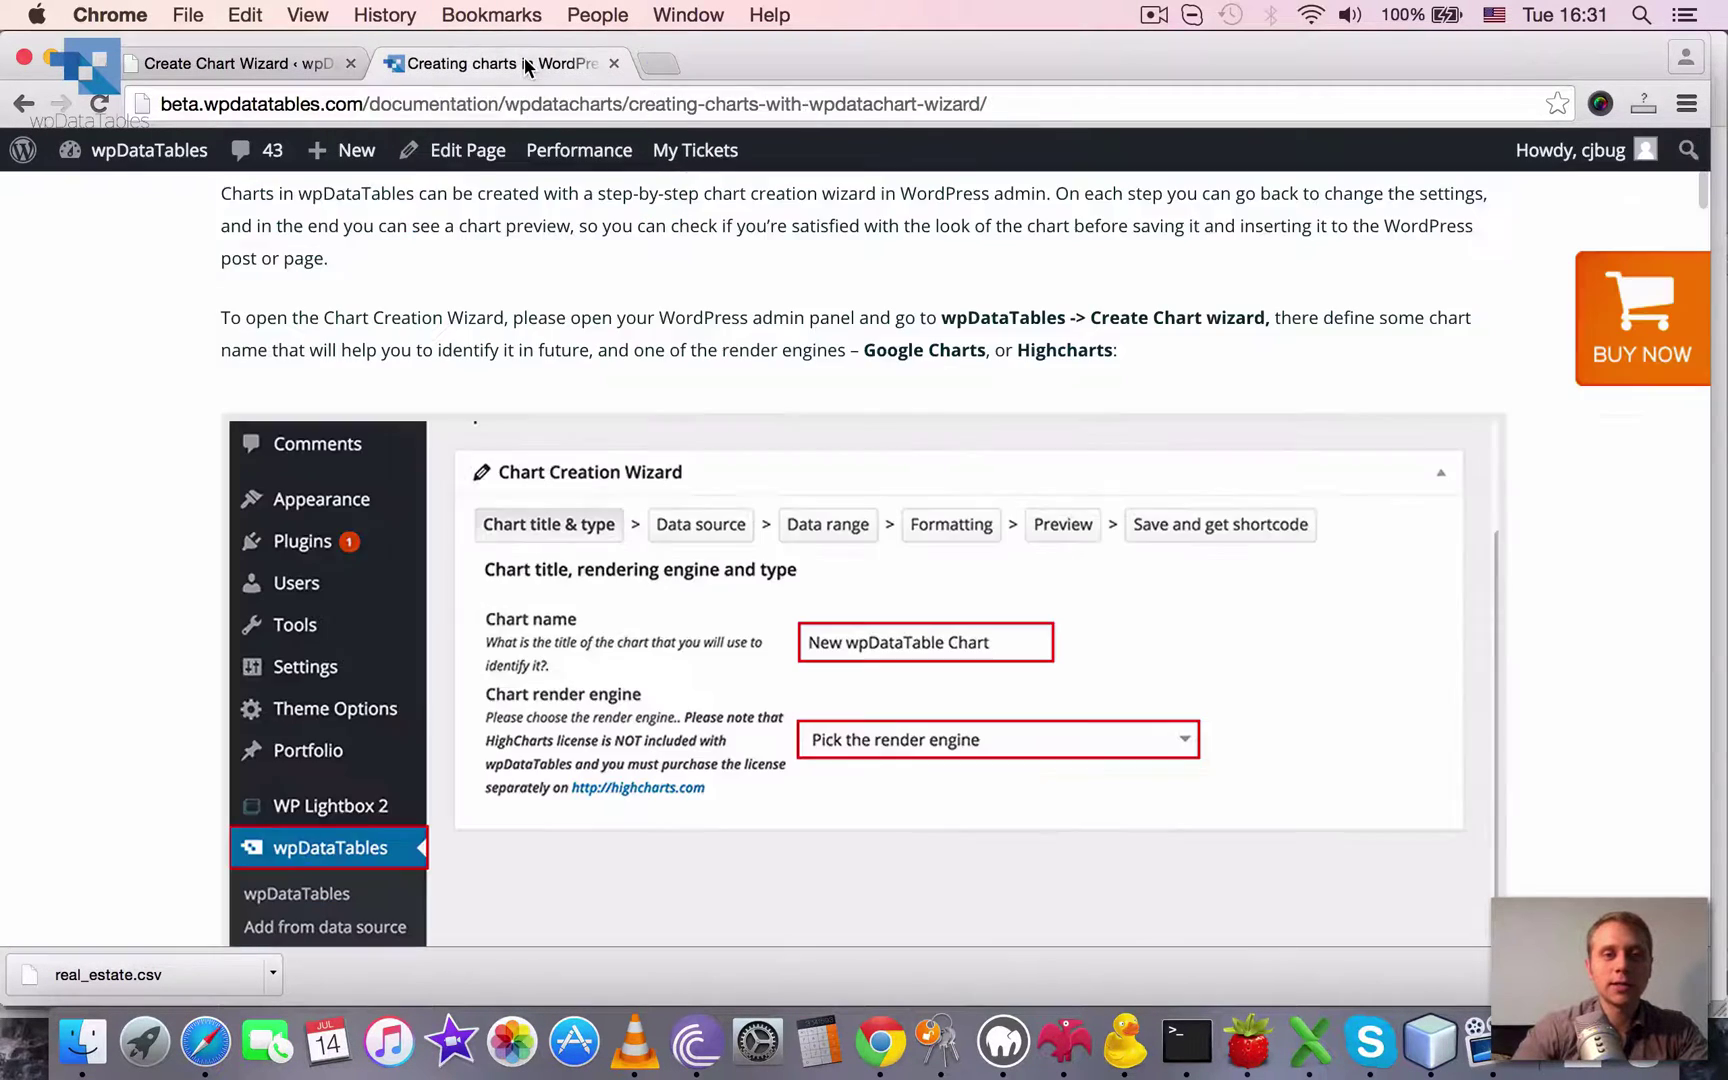
{"action": "scroll", "coordinate": [508, 263], "scroll_direction": "up", "scroll_amount": 3}
{"action": "left_click", "coordinate": [417, 262]}
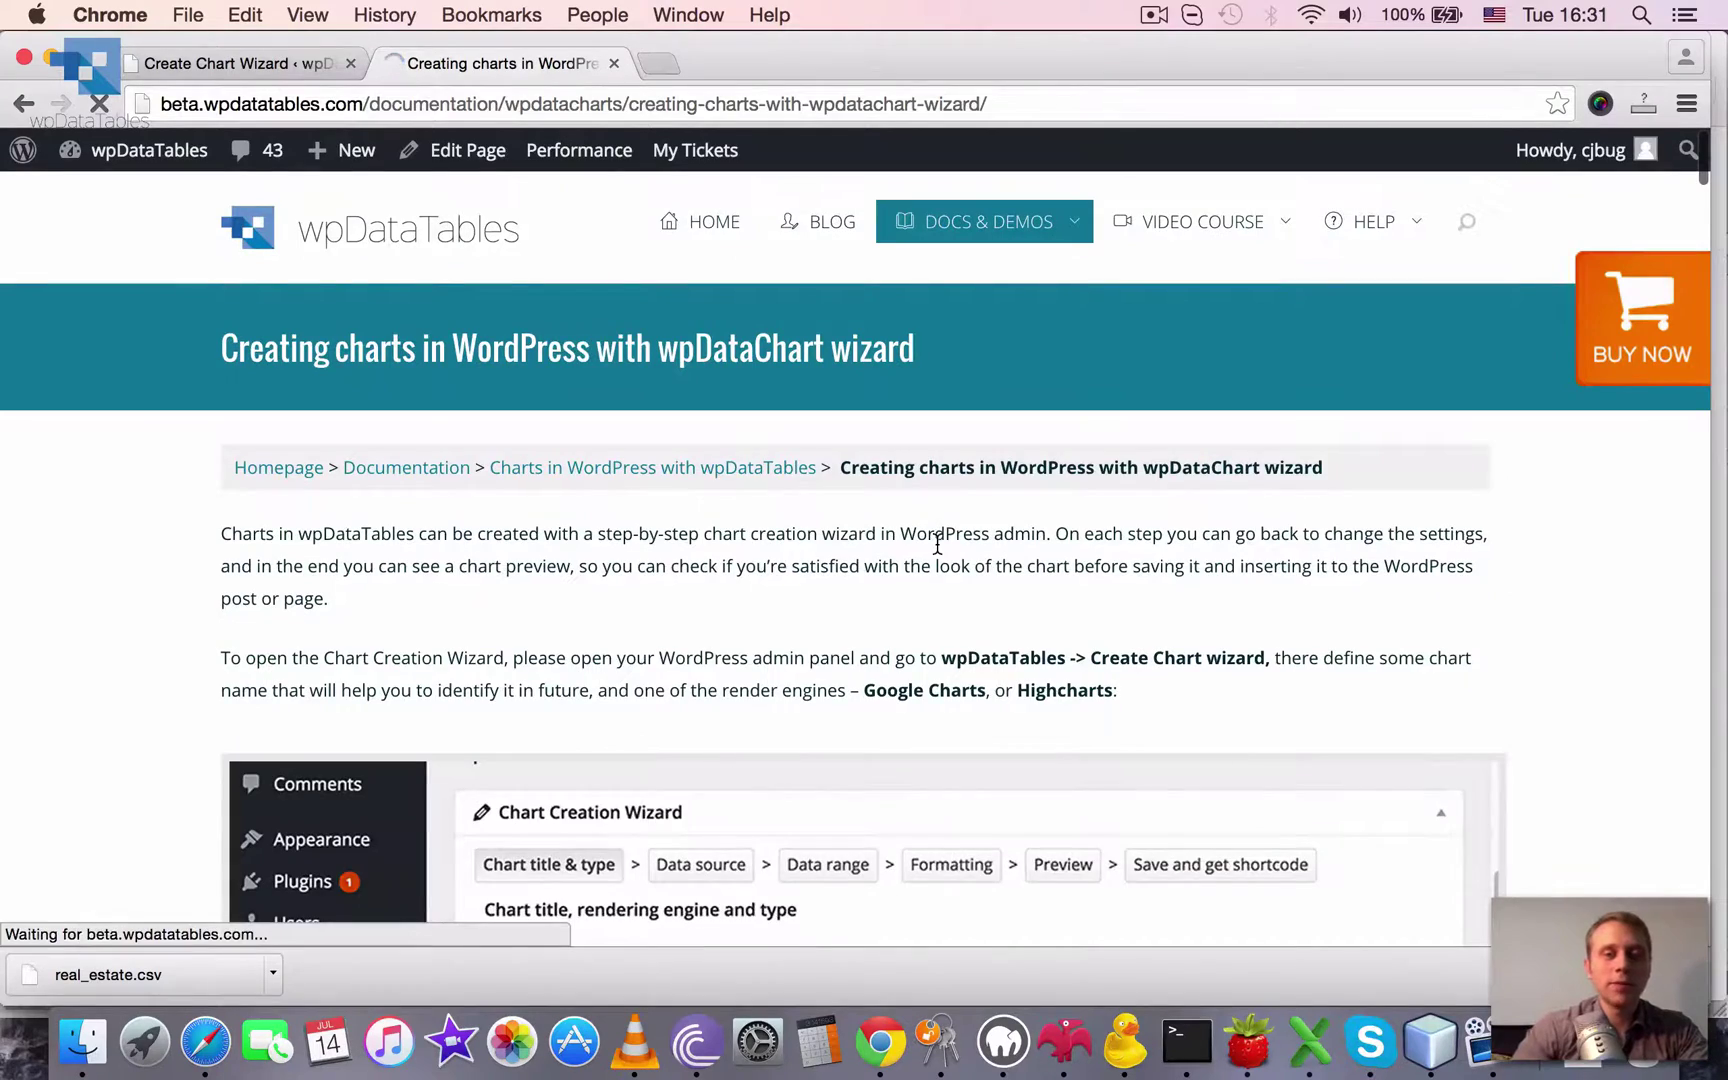
{"action": "scroll", "coordinate": [1145, 681], "scroll_direction": "down", "scroll_amount": 15}
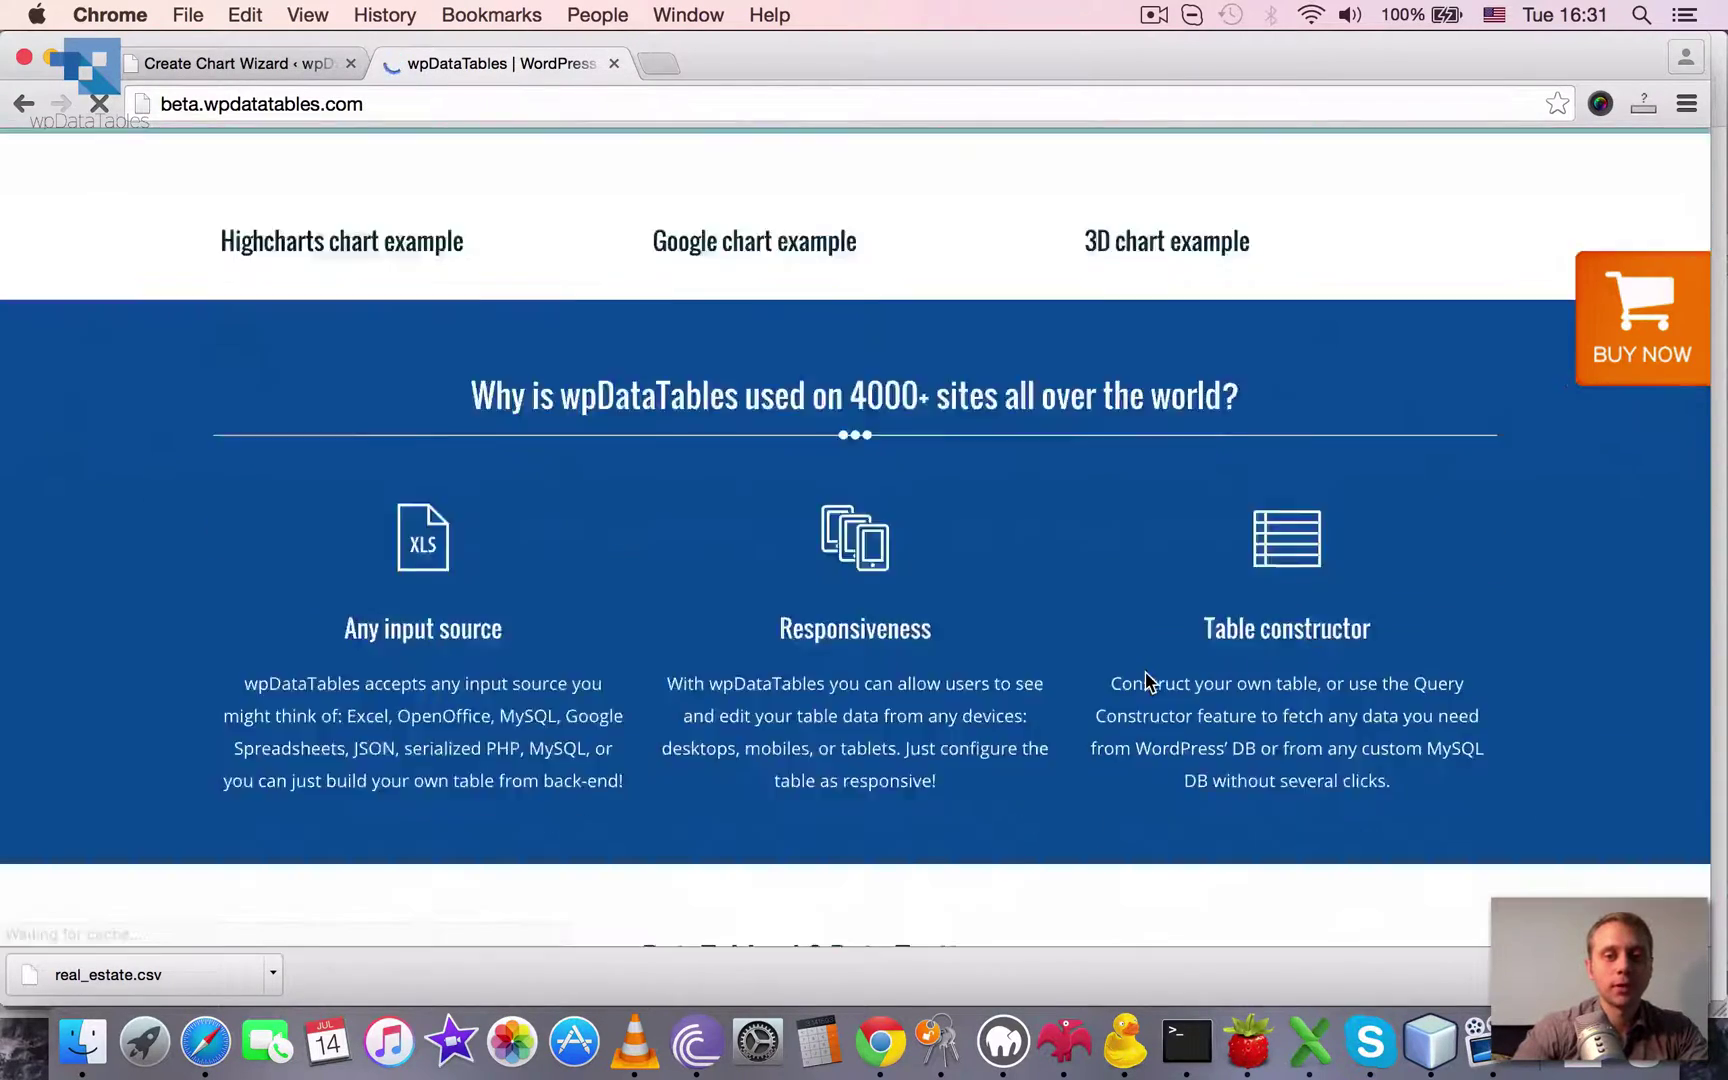
{"action": "scroll", "coordinate": [1146, 679], "scroll_direction": "down", "scroll_amount": 10}
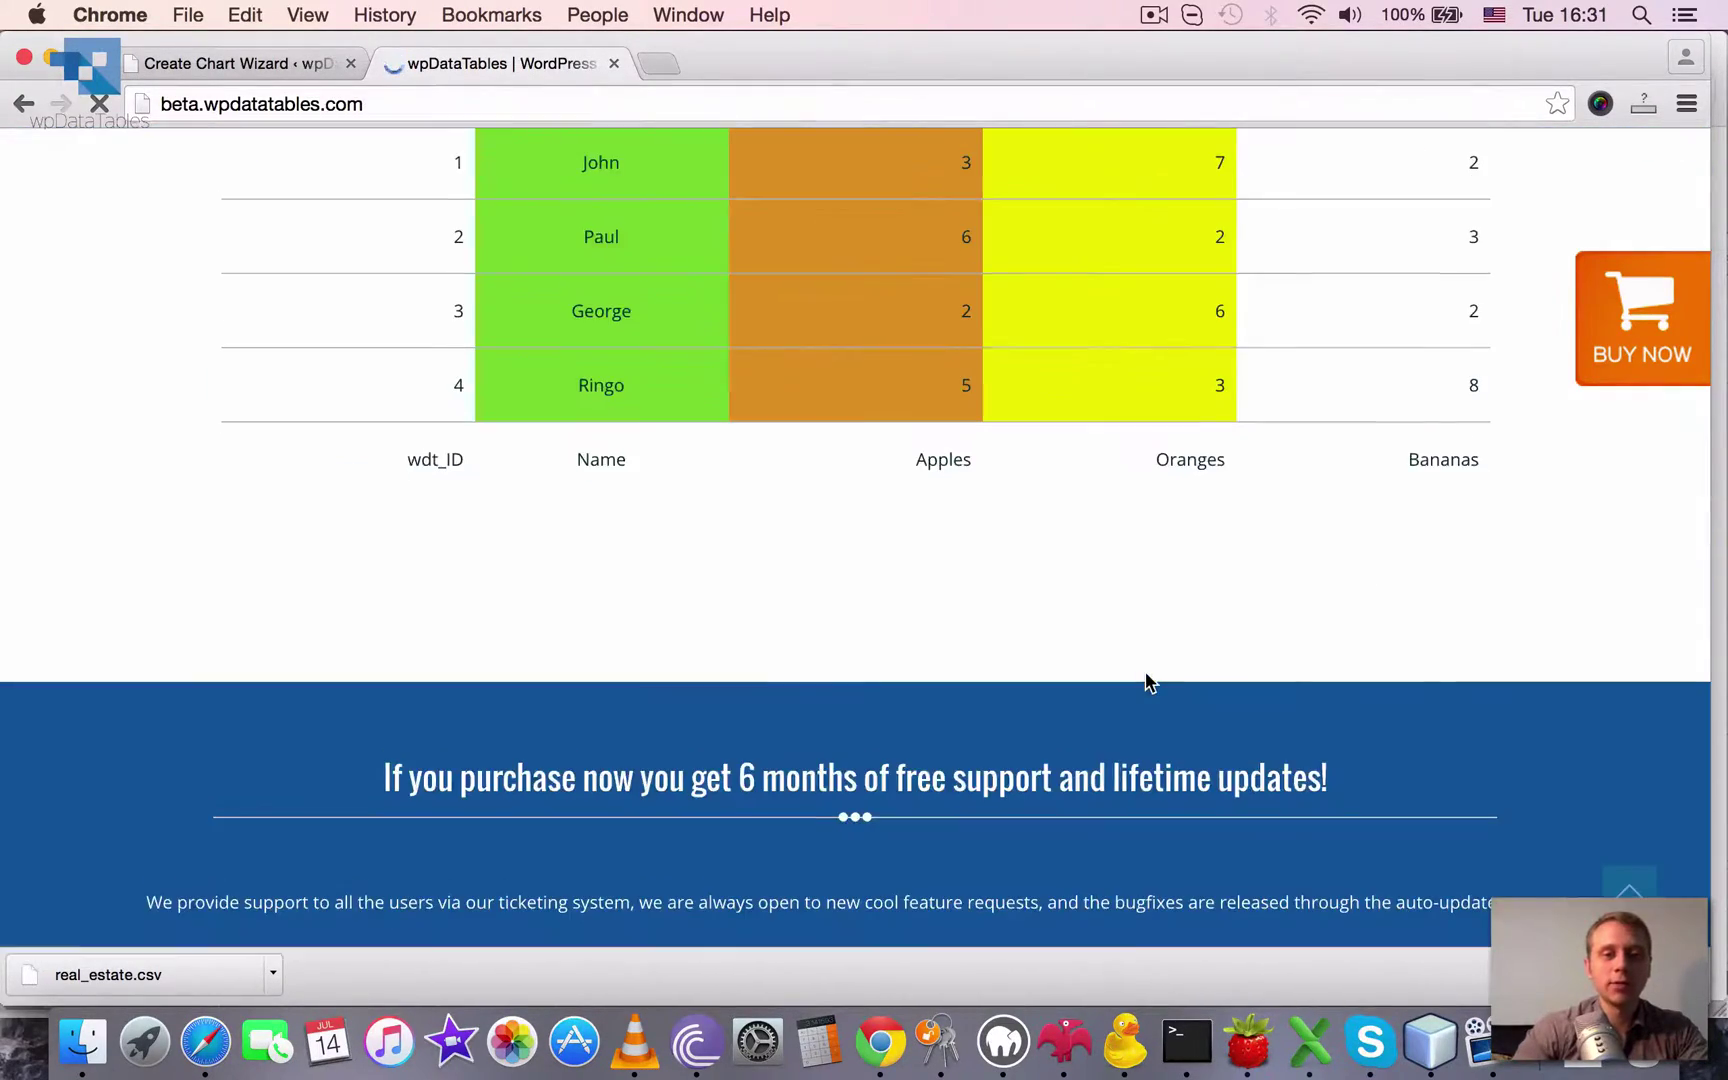
{"action": "scroll", "coordinate": [1145, 671], "scroll_direction": "up", "scroll_amount": 8}
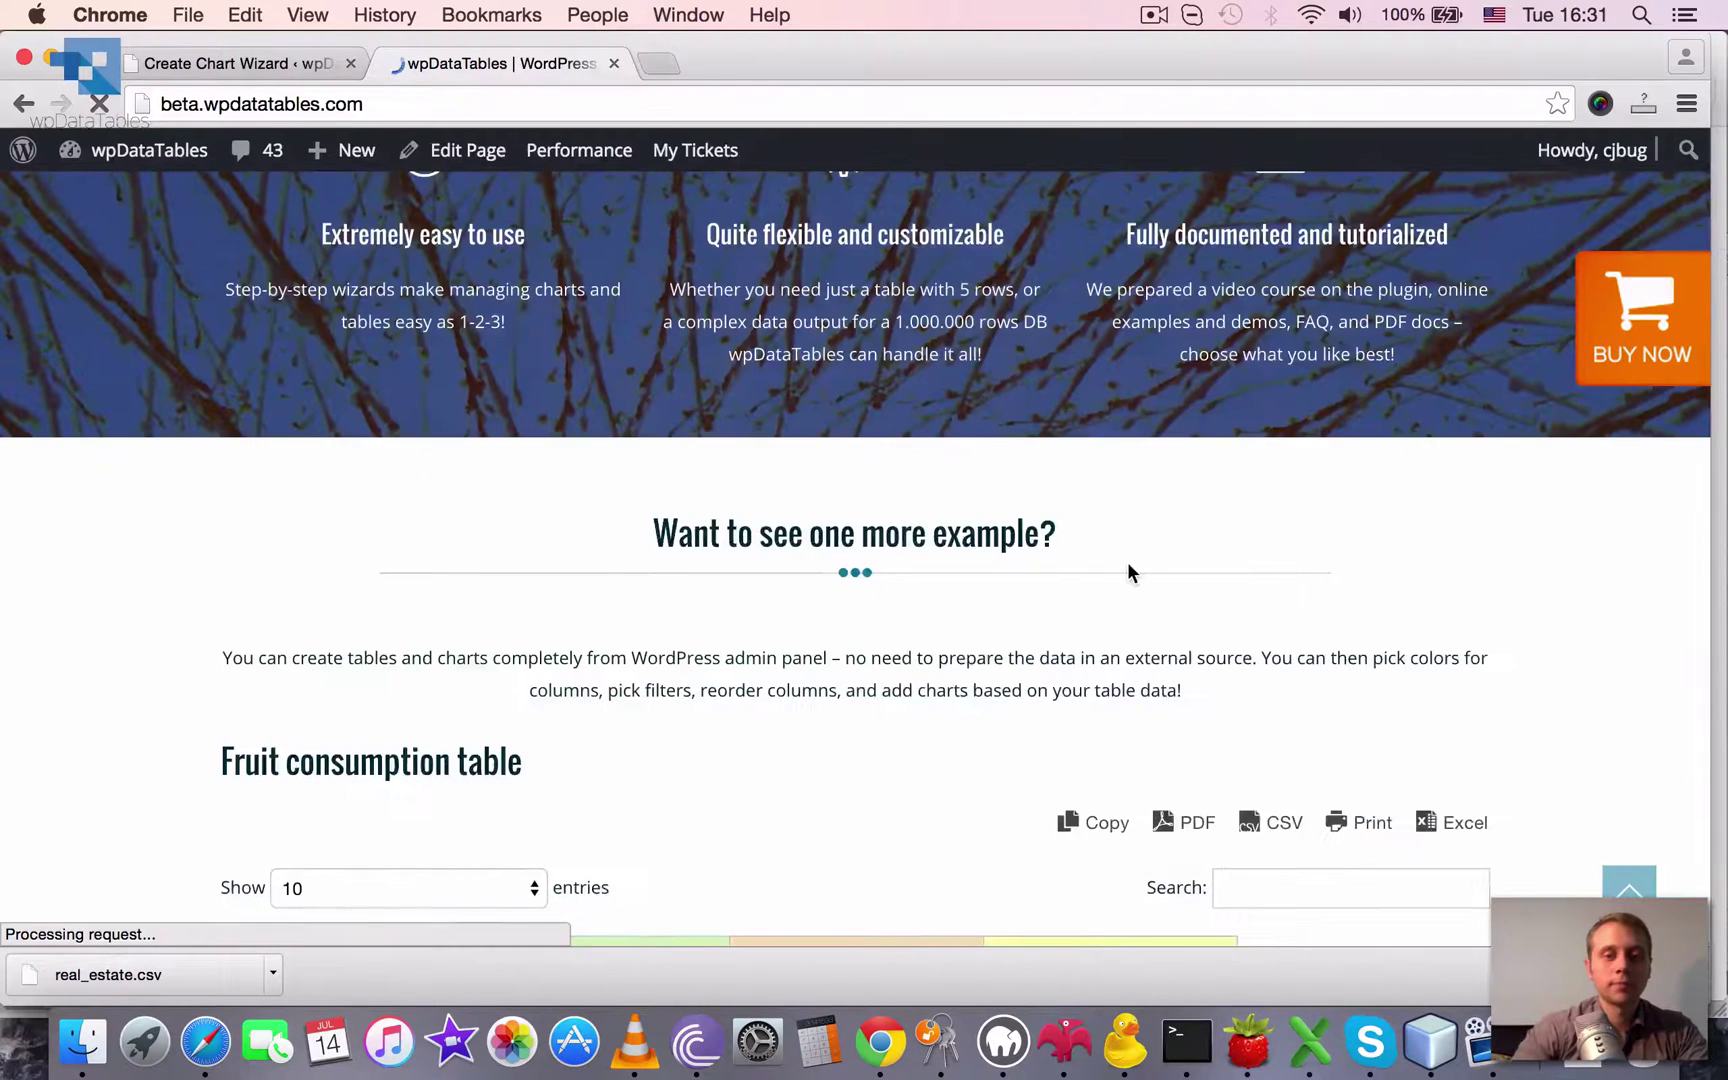
{"action": "scroll", "coordinate": [1128, 563], "scroll_direction": "down", "scroll_amount": 4}
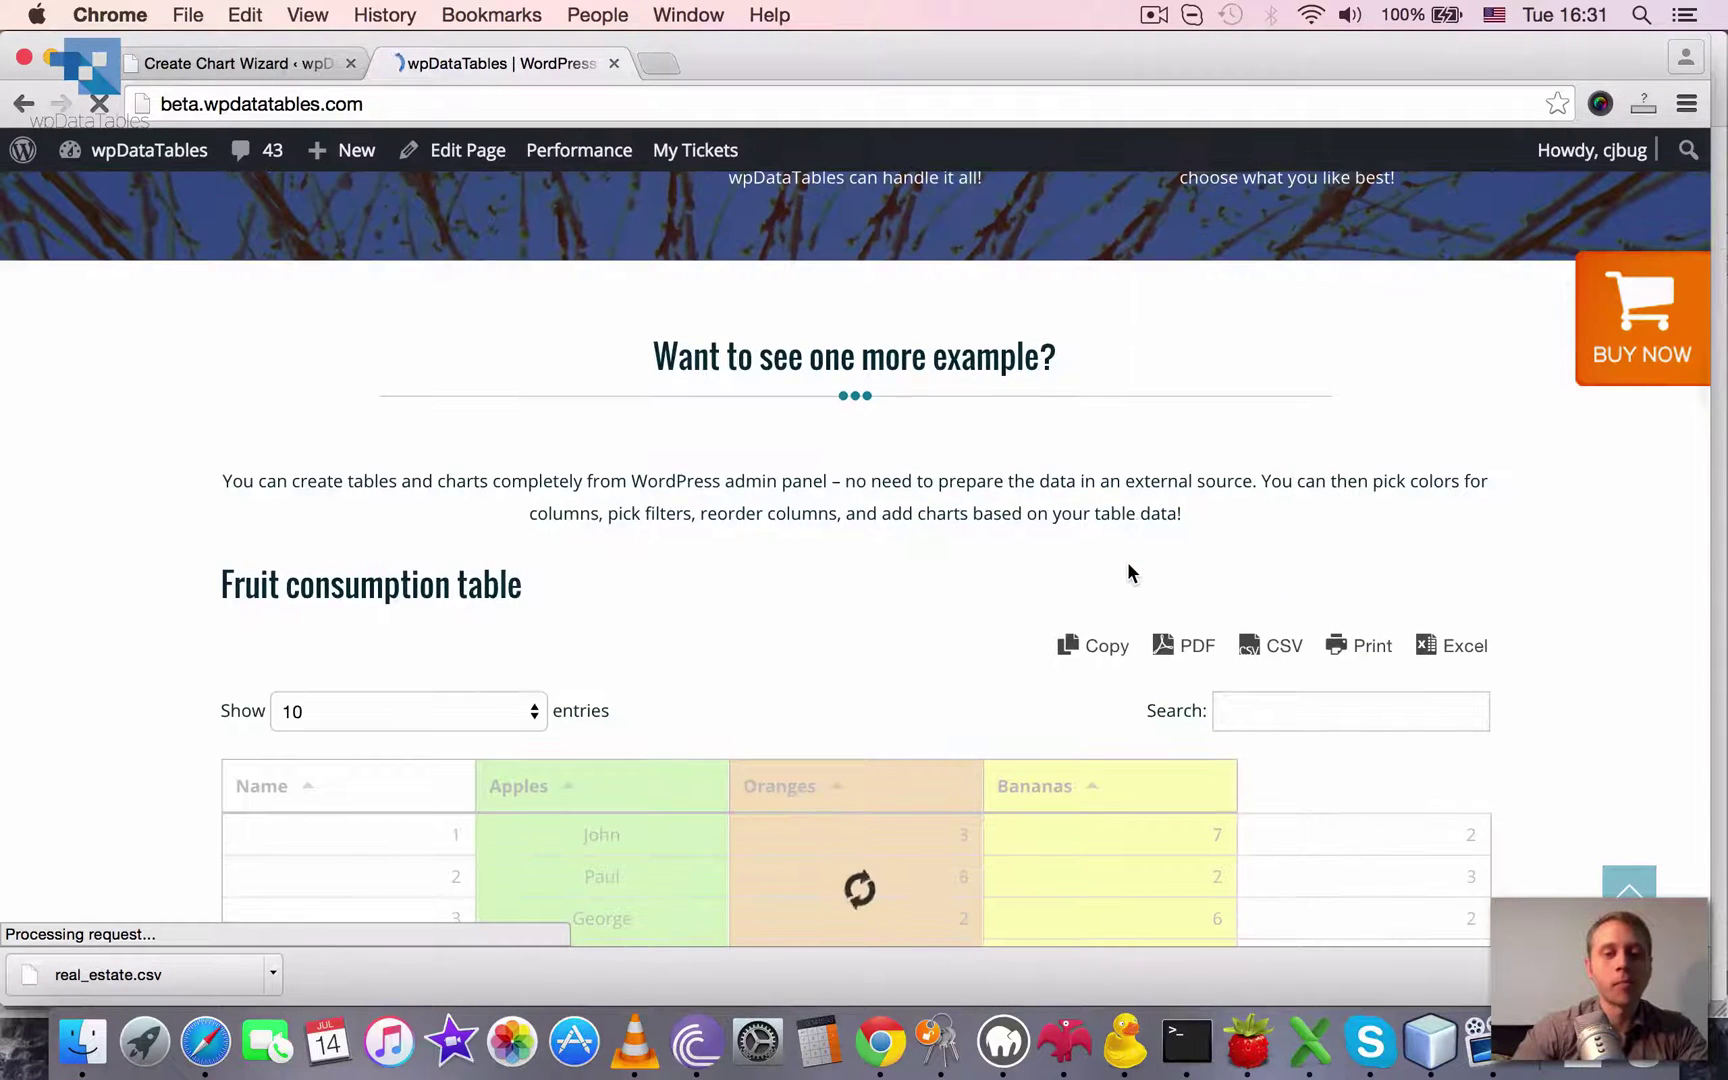
{"action": "scroll", "coordinate": [1128, 572], "scroll_direction": "down", "scroll_amount": 5}
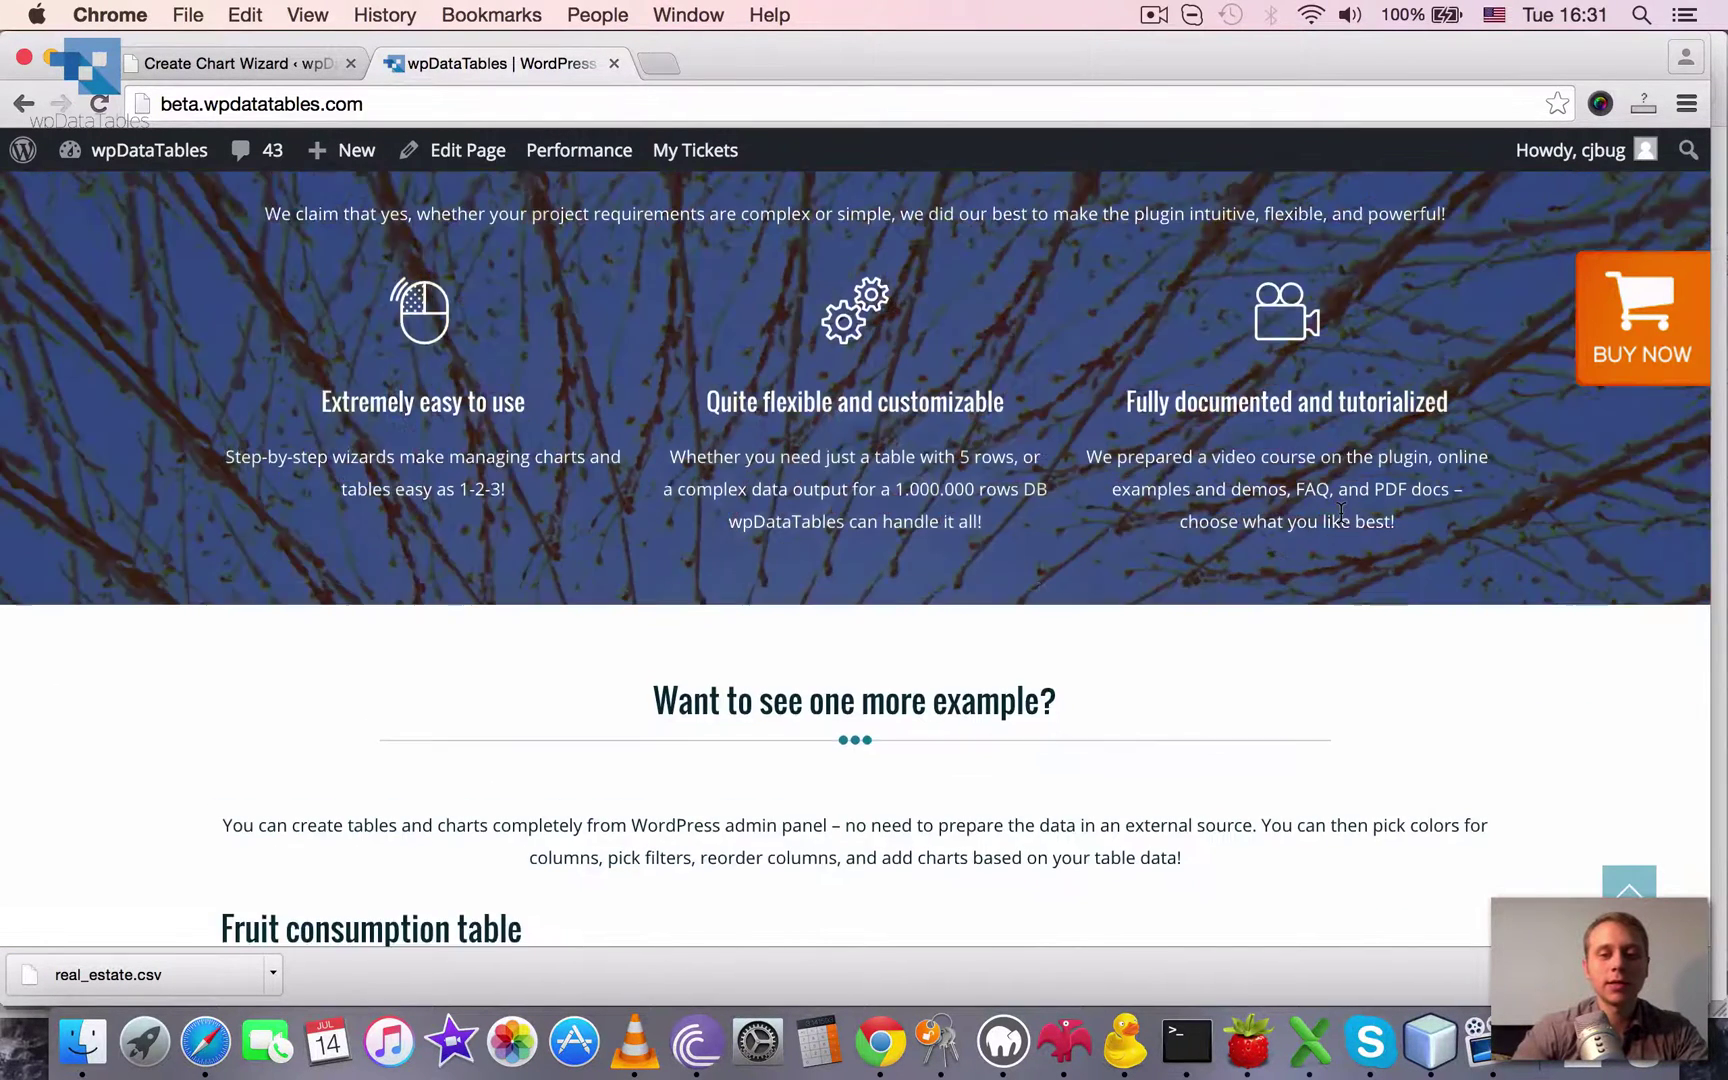
{"action": "scroll", "coordinate": [1339, 510], "scroll_direction": "down", "scroll_amount": 6}
{"action": "scroll", "coordinate": [1339, 510], "scroll_direction": "down", "scroll_amount": 3}
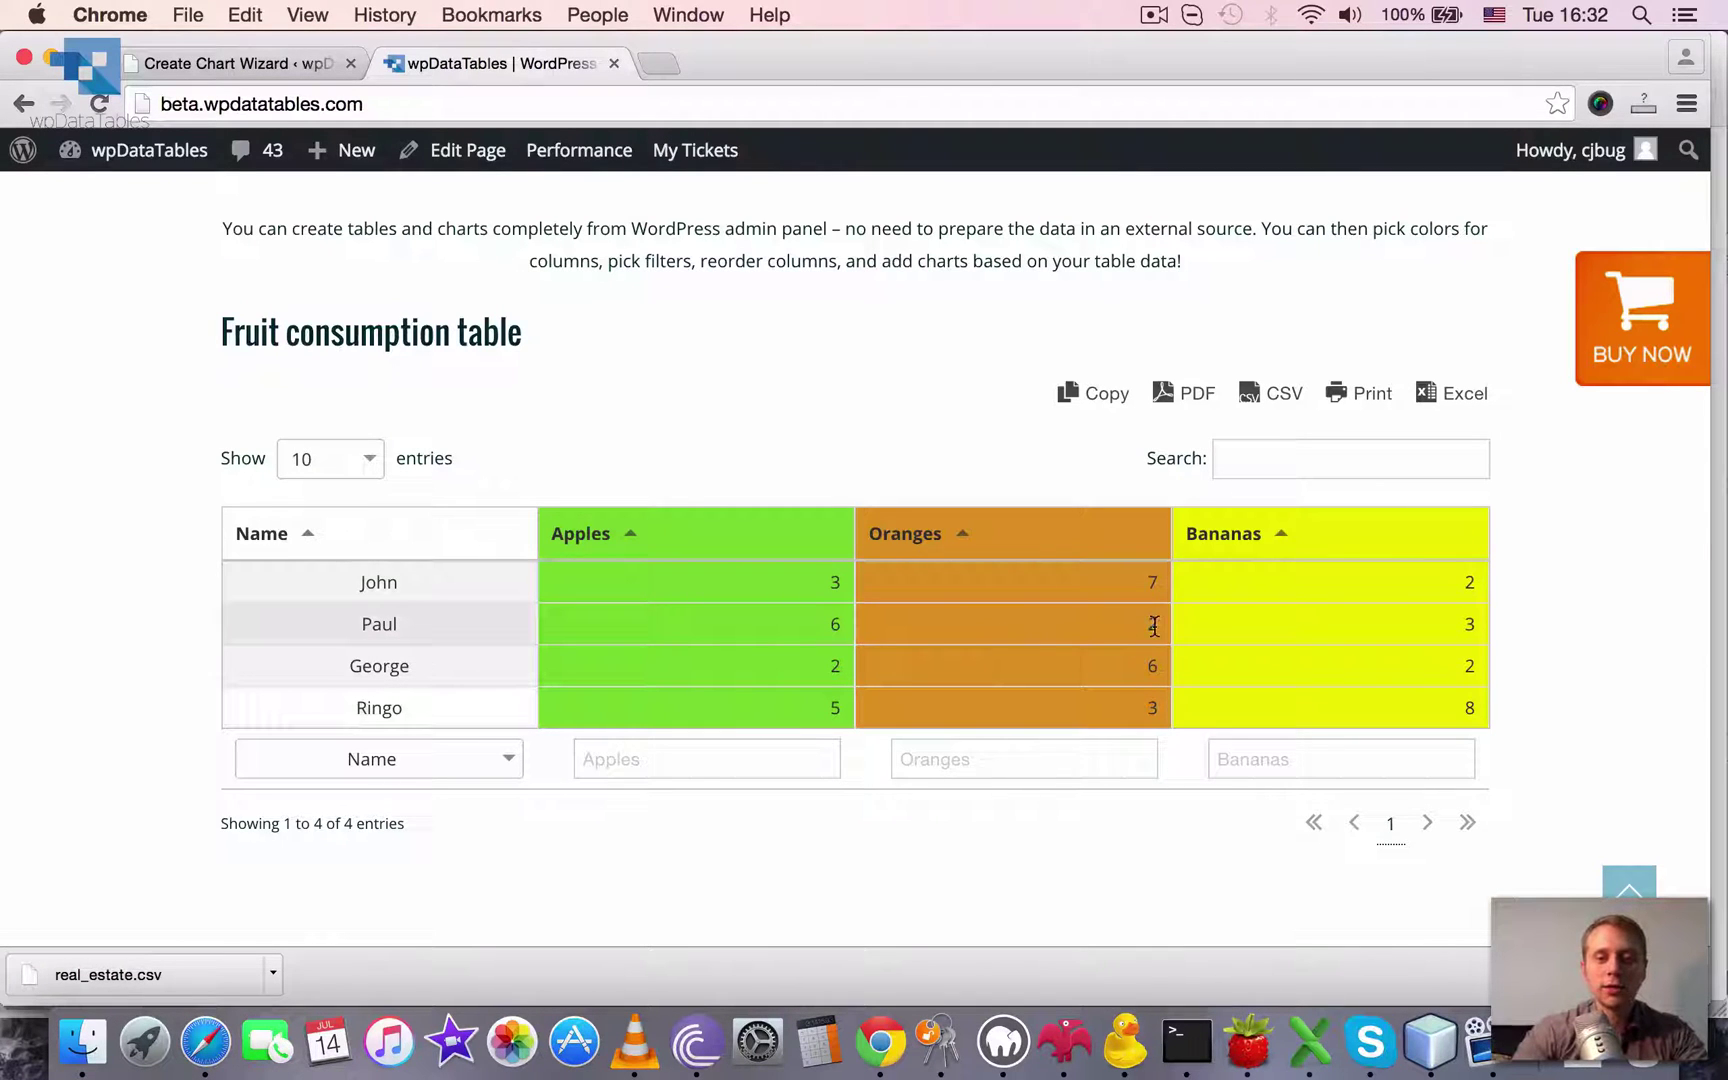
Return to the chart wizard tab and advance to the Data range step
{"action": "scroll", "coordinate": [971, 491], "scroll_direction": "up", "scroll_amount": 1}
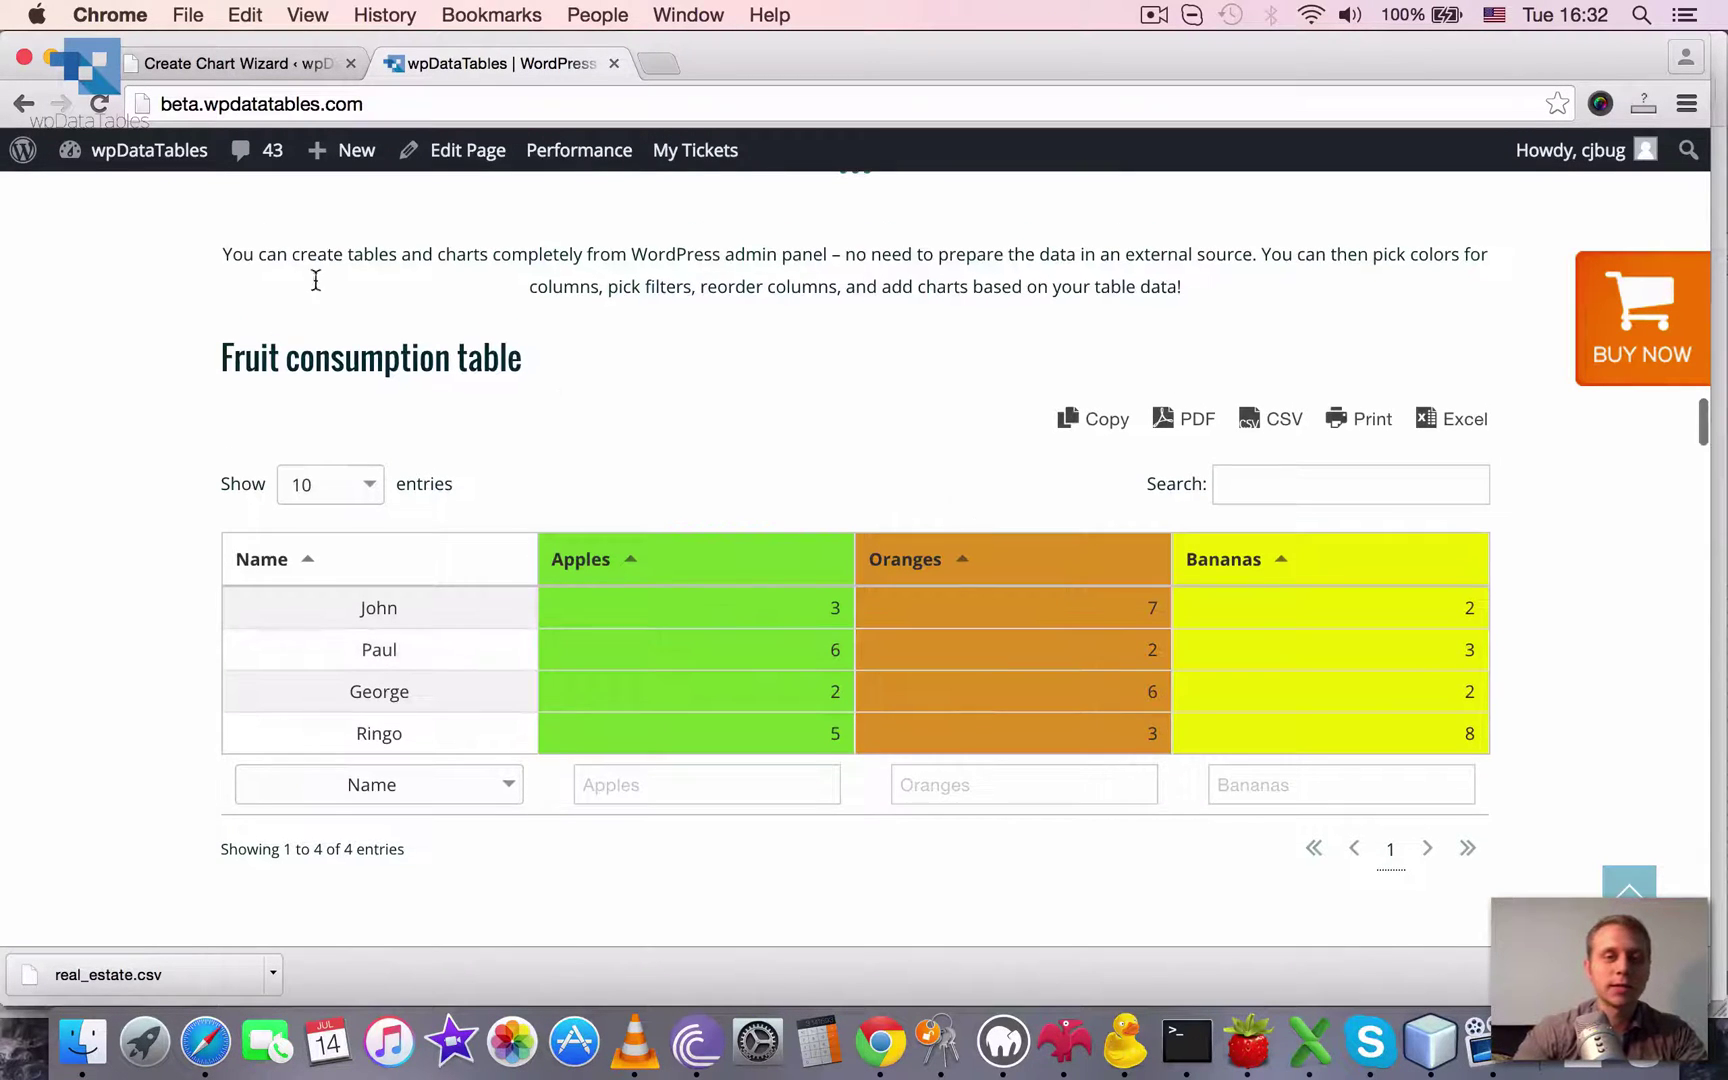
{"action": "left_click", "coordinate": [209, 67]}
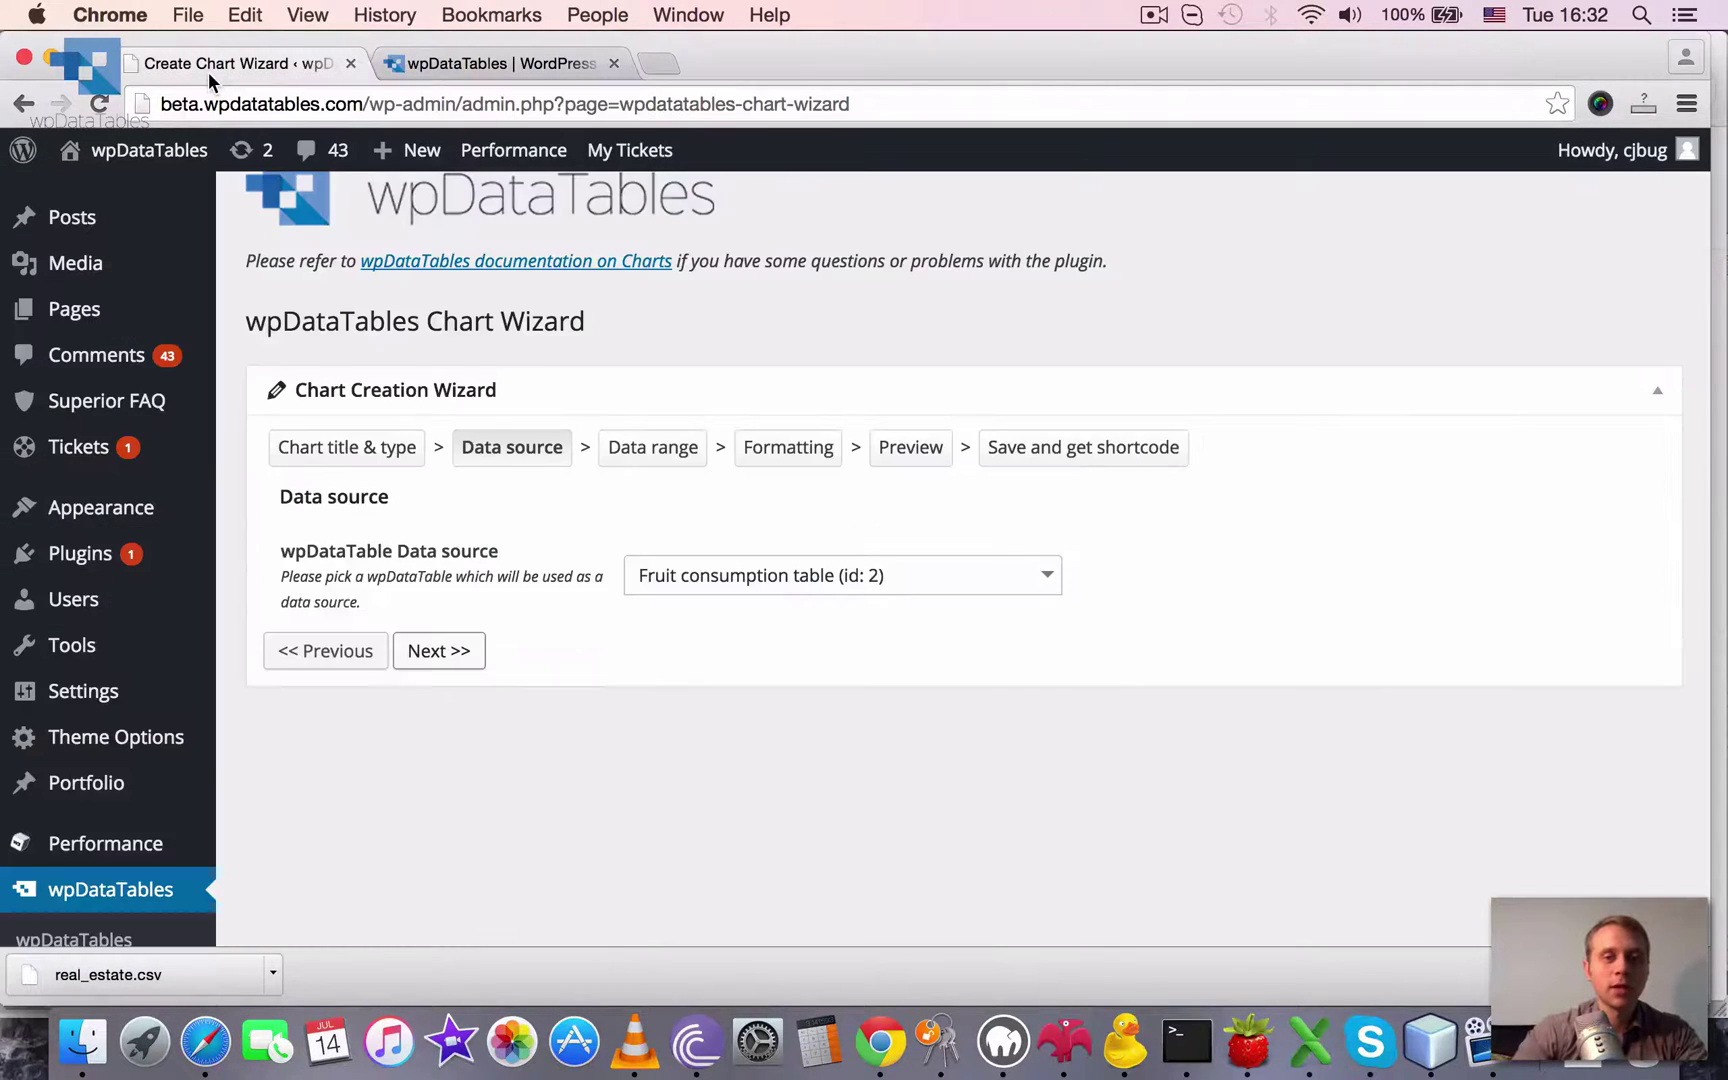
{"action": "left_click", "coordinate": [458, 655]}
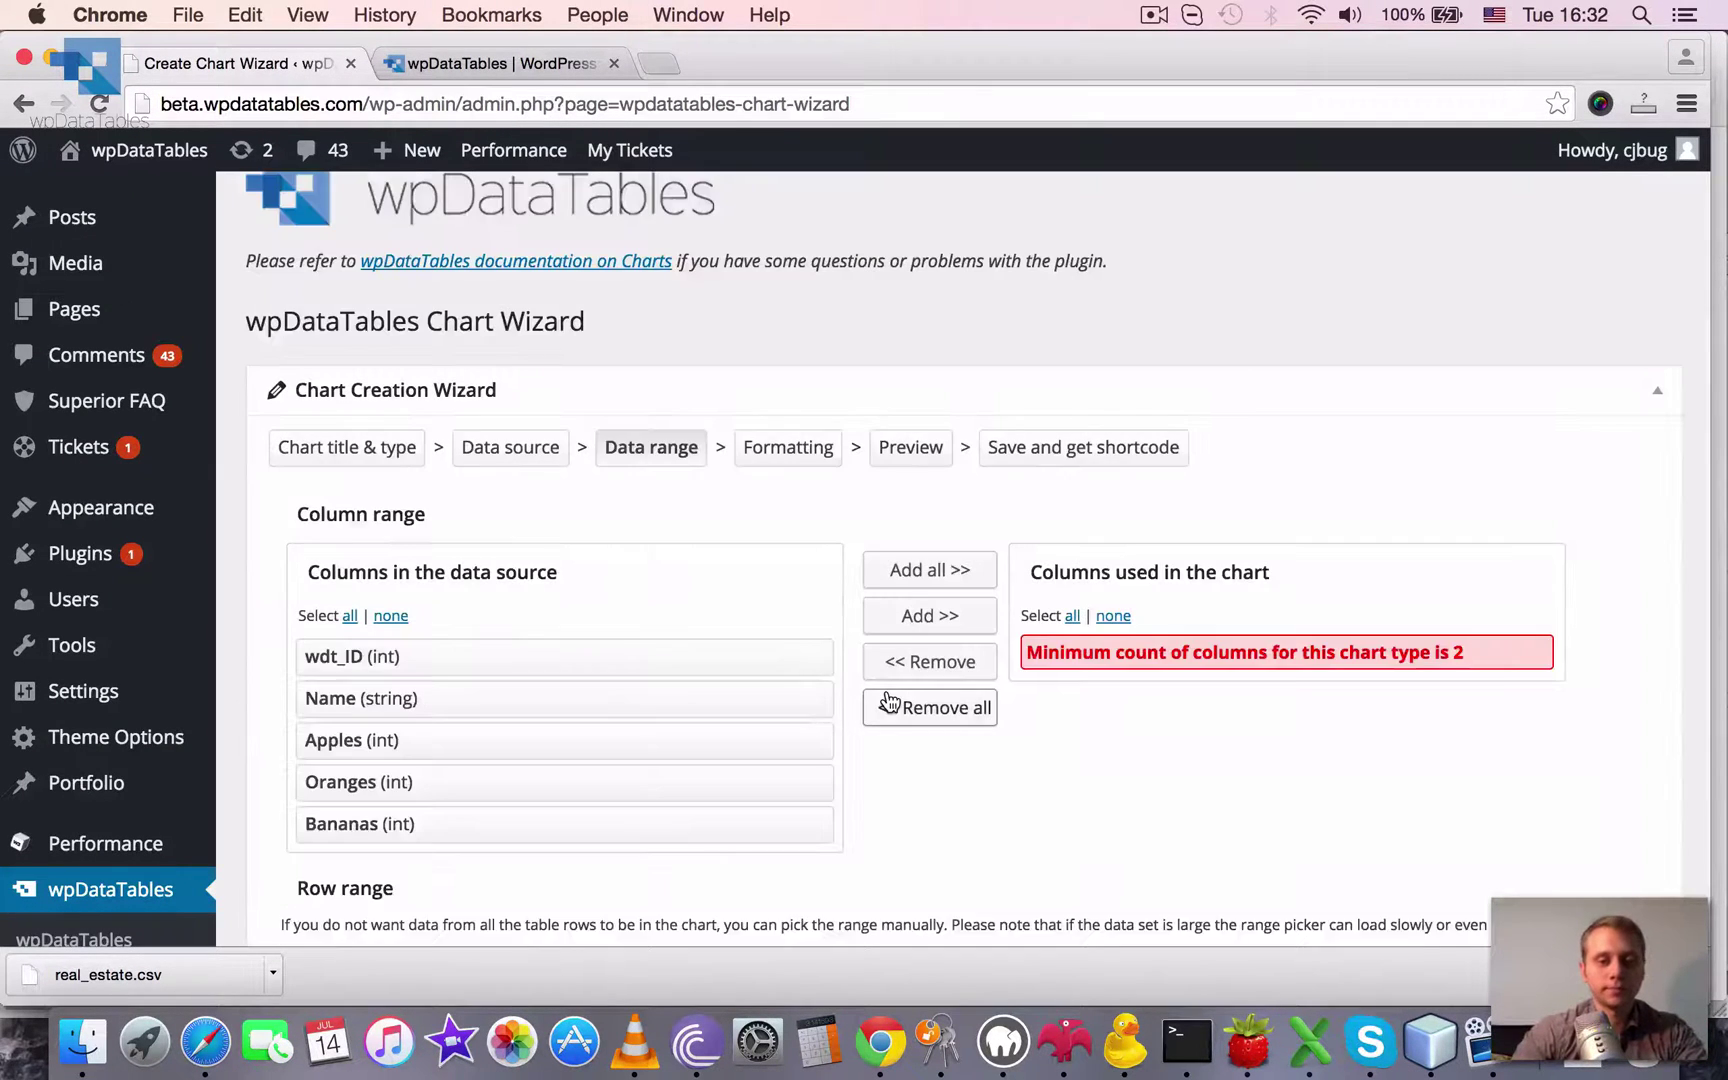
{"action": "scroll", "coordinate": [888, 702], "scroll_direction": "down", "scroll_amount": 3}
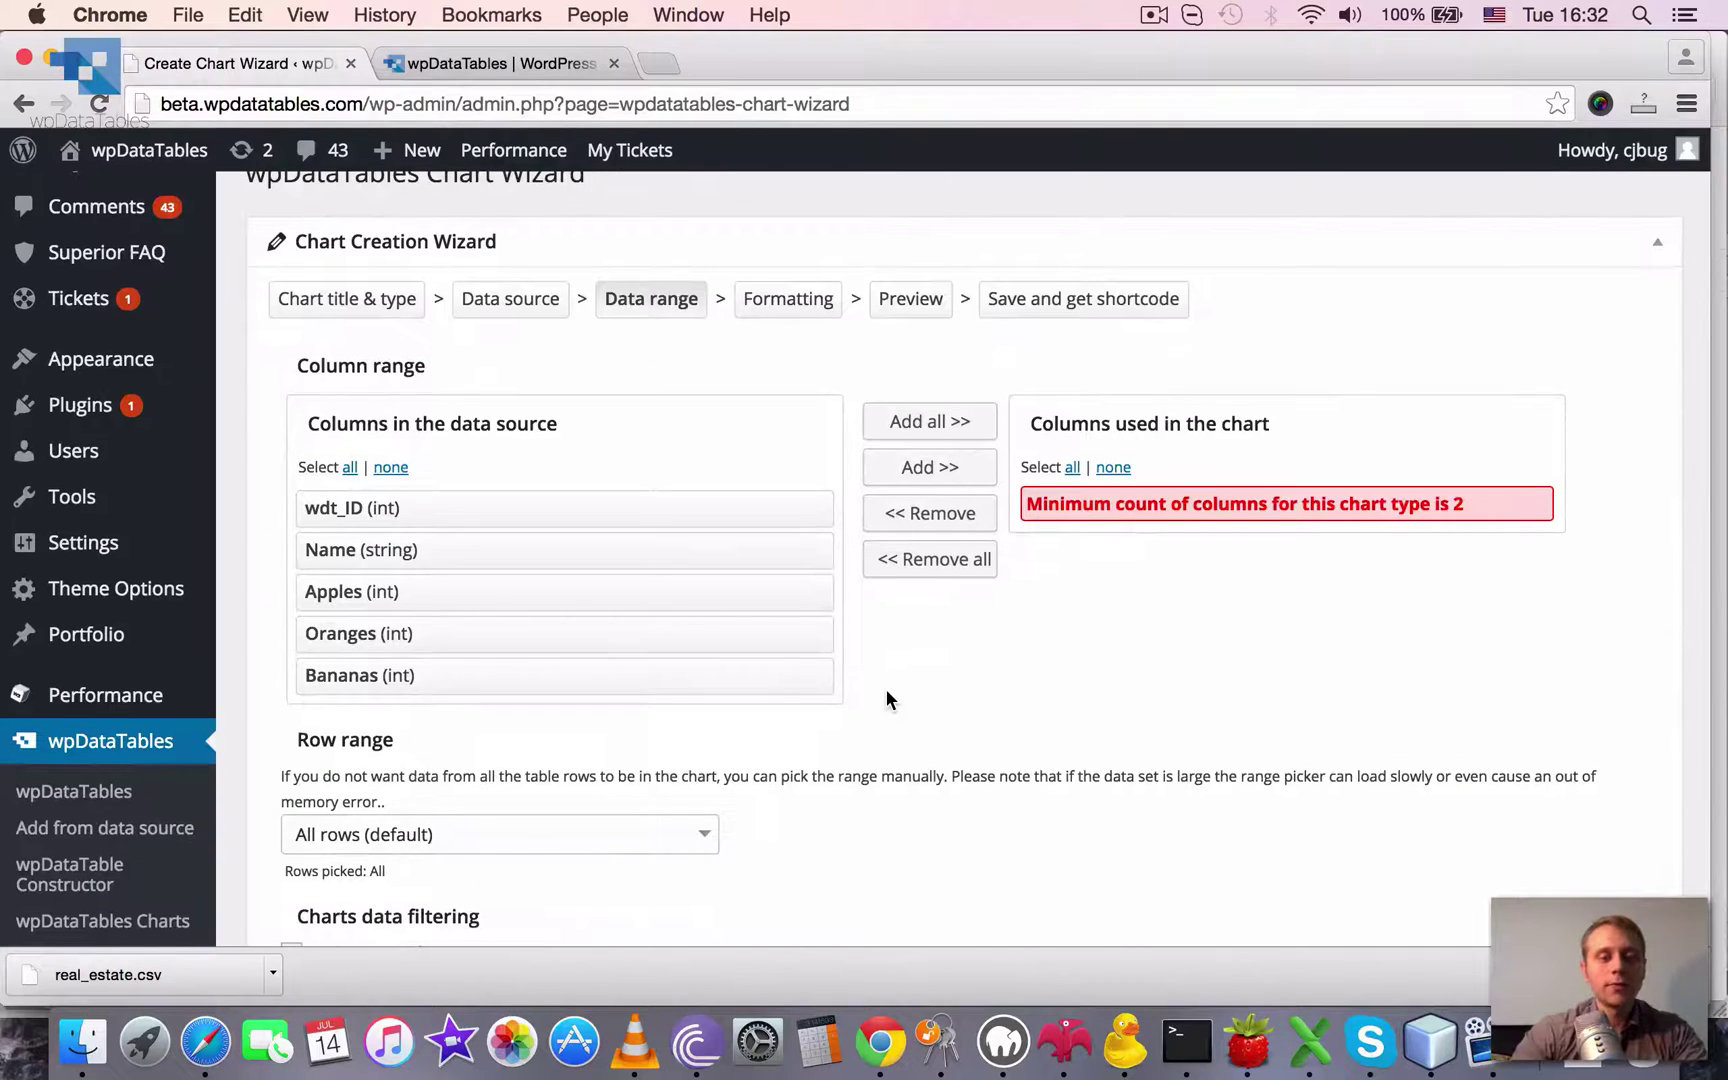
{"action": "scroll", "coordinate": [886, 692], "scroll_direction": "down", "scroll_amount": 1}
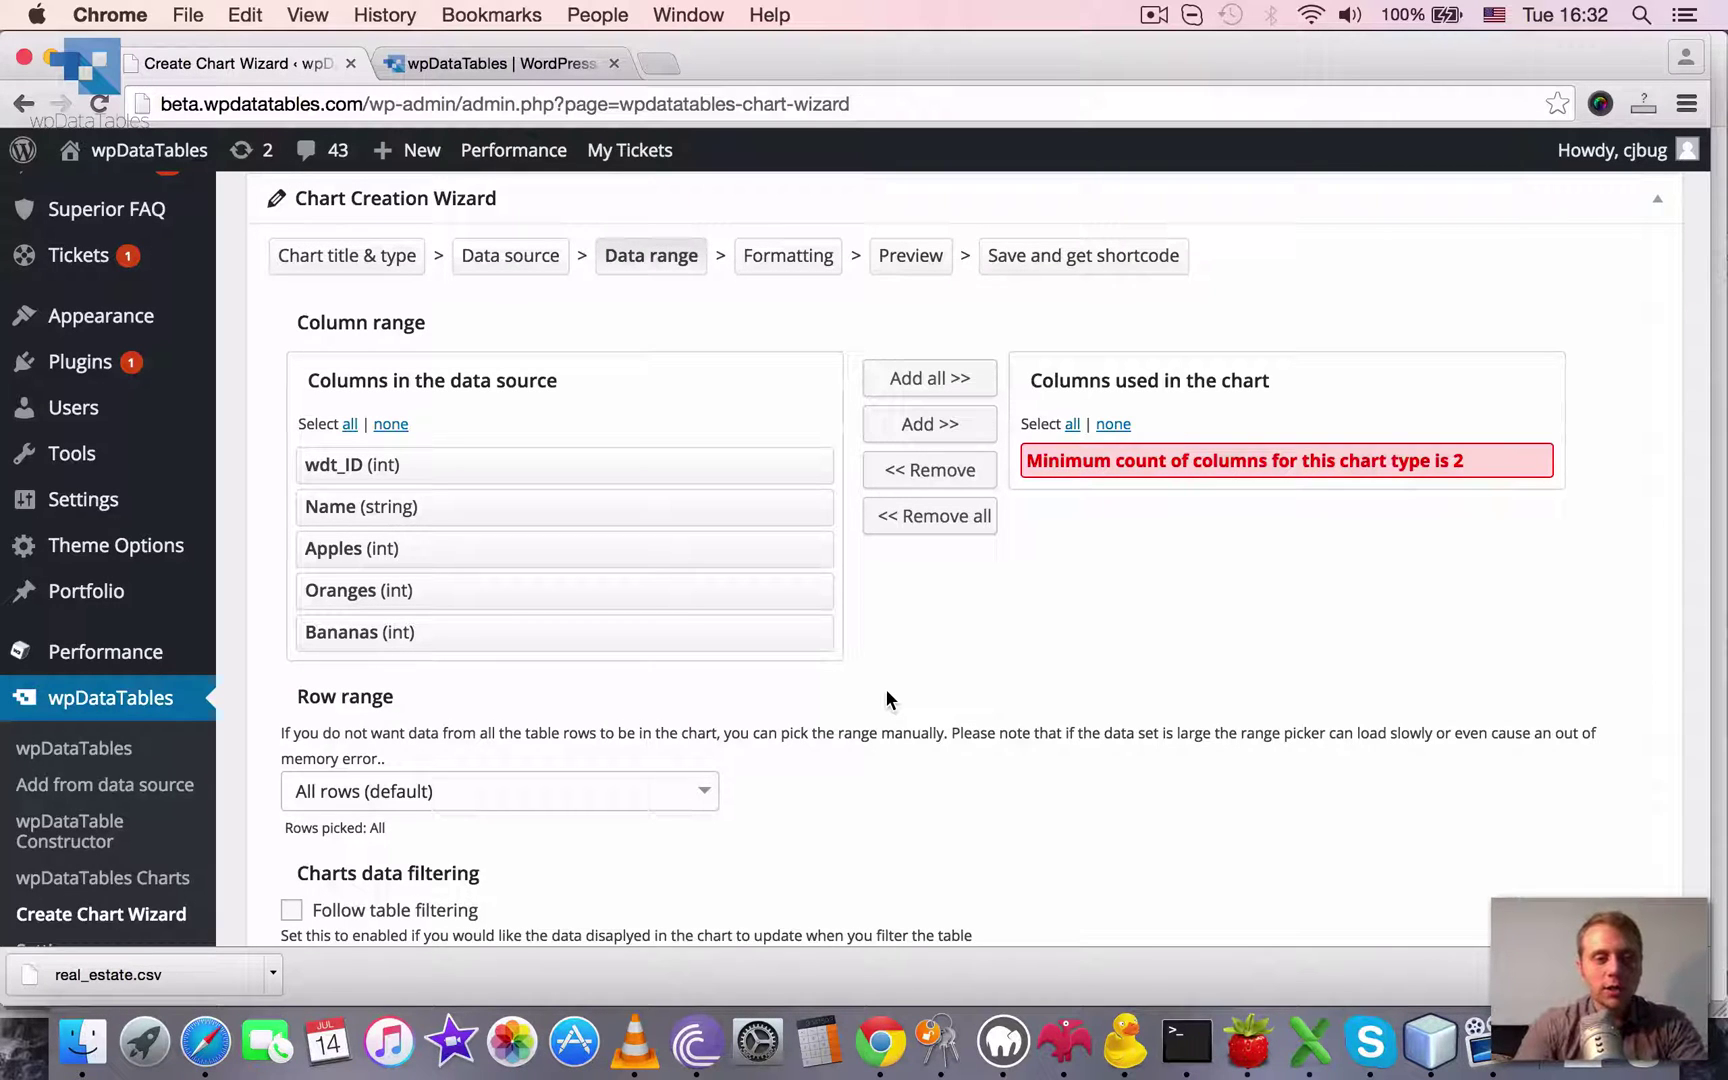
{"action": "scroll", "coordinate": [888, 699], "scroll_direction": "down", "scroll_amount": 3}
{"action": "scroll", "coordinate": [1004, 667], "scroll_direction": "up", "scroll_amount": 5}
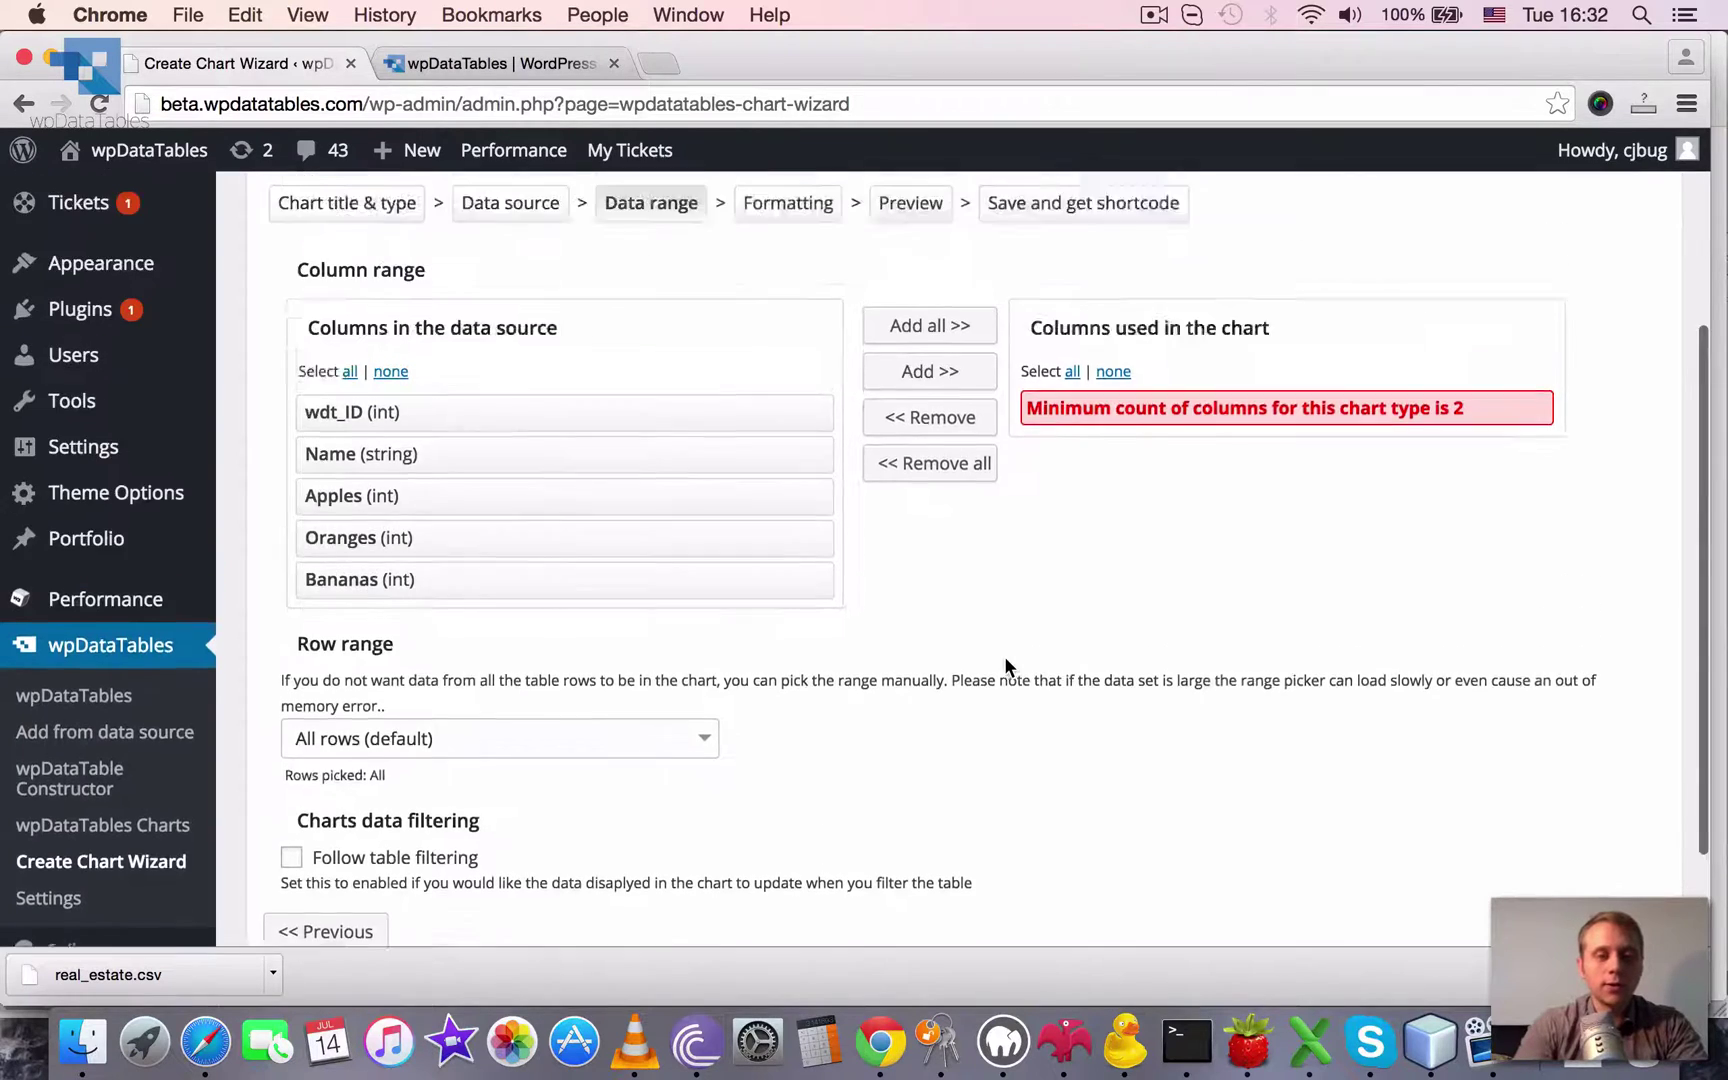
{"action": "scroll", "coordinate": [1004, 667], "scroll_direction": "down", "scroll_amount": 4}
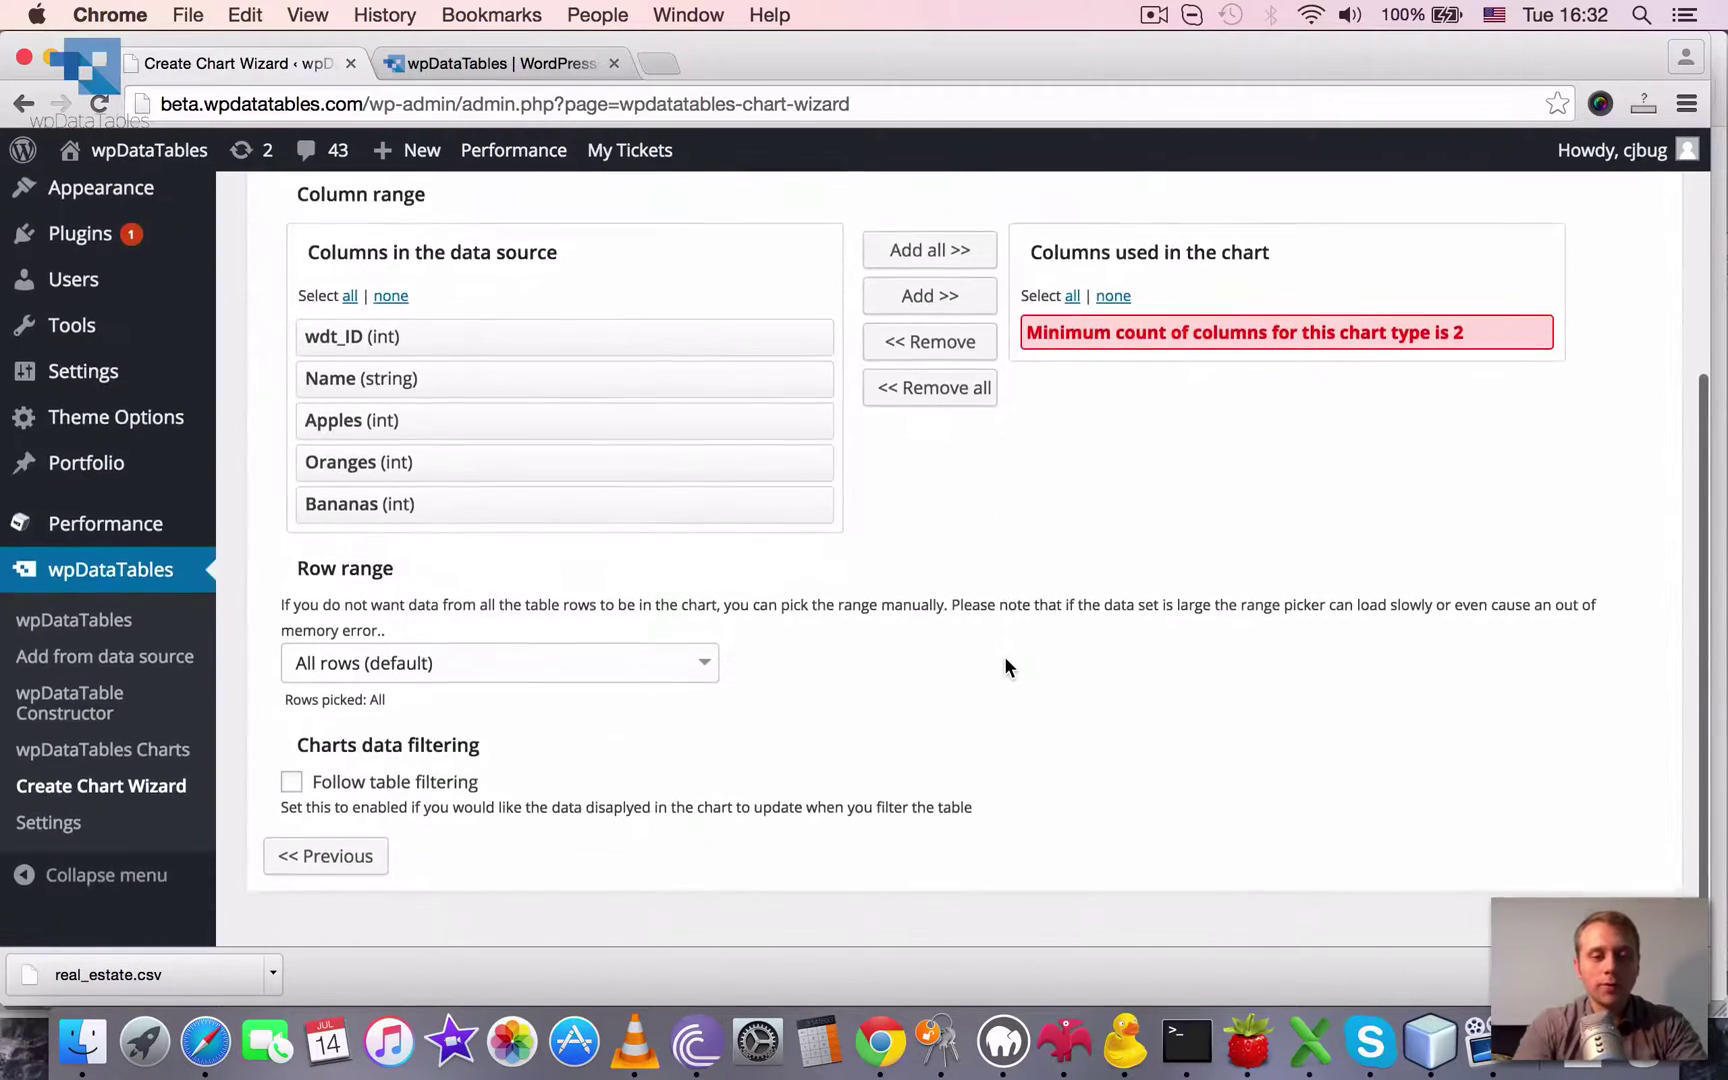
{"action": "scroll", "coordinate": [1006, 667], "scroll_direction": "up", "scroll_amount": 4}
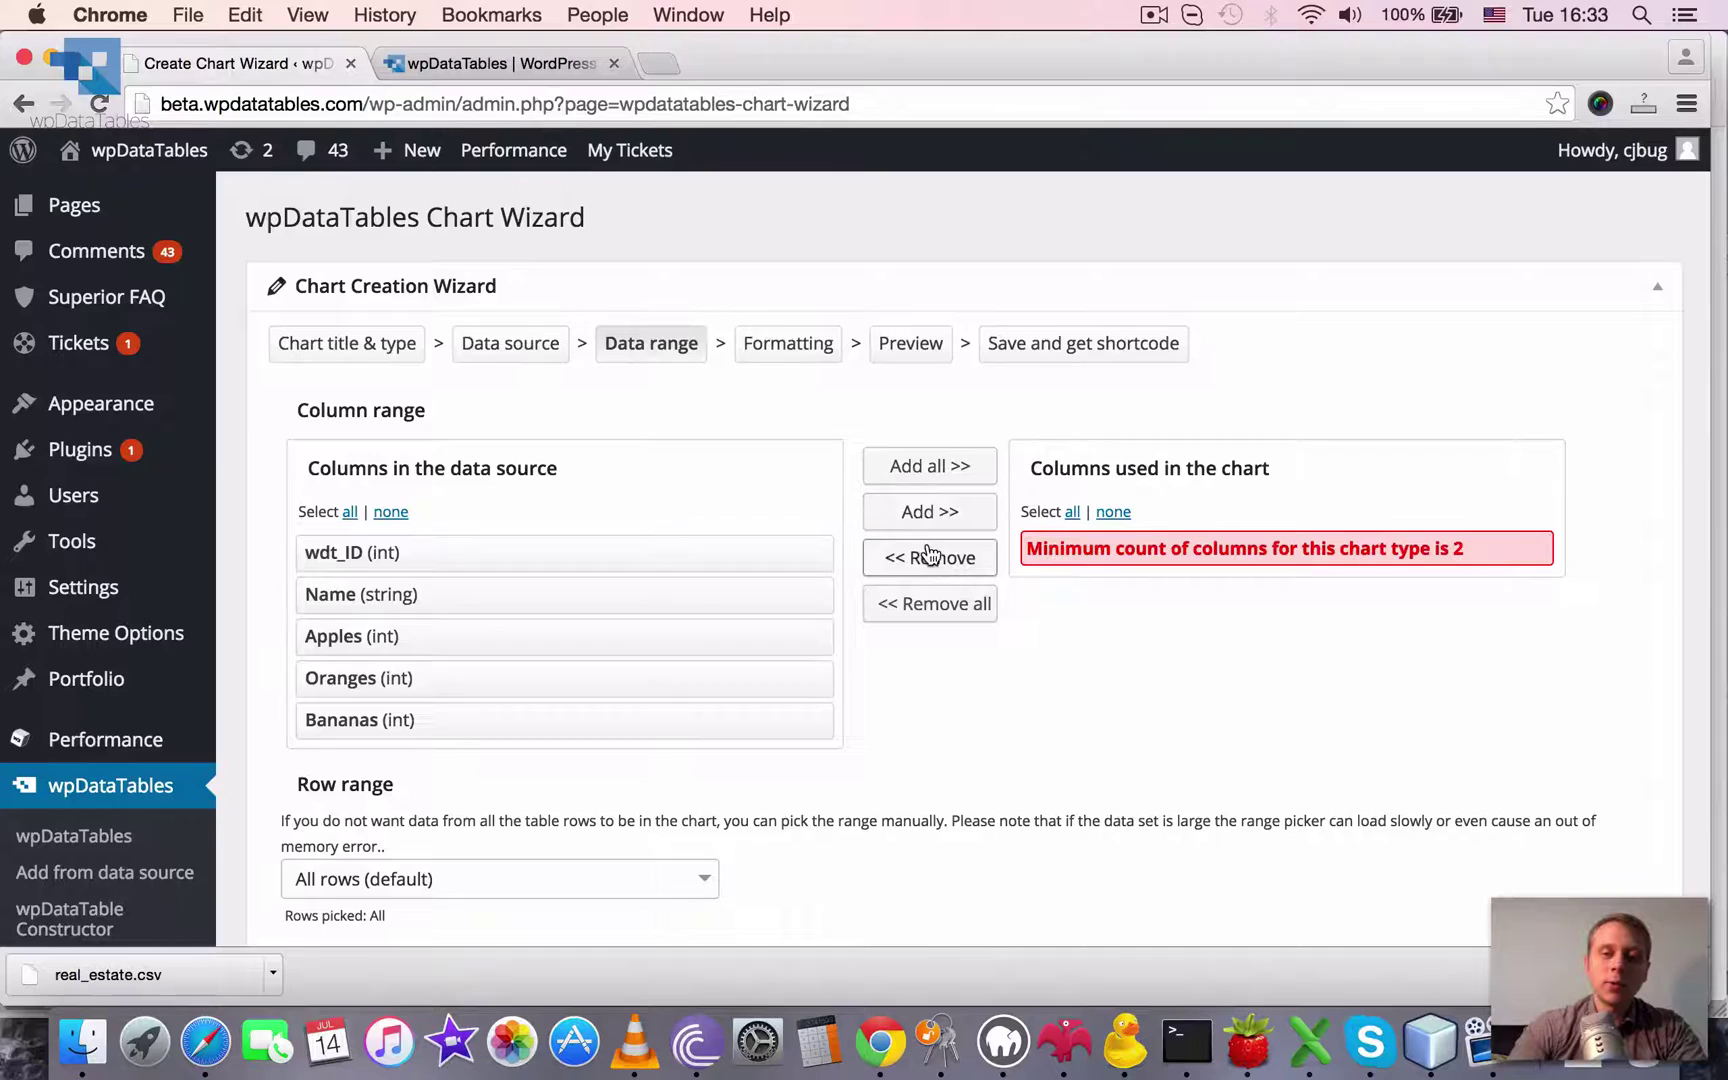
Pick the Name, Apples, Oranges and Bananas source columns, leaving wdt_ID out
{"action": "left_click", "coordinate": [660, 608]}
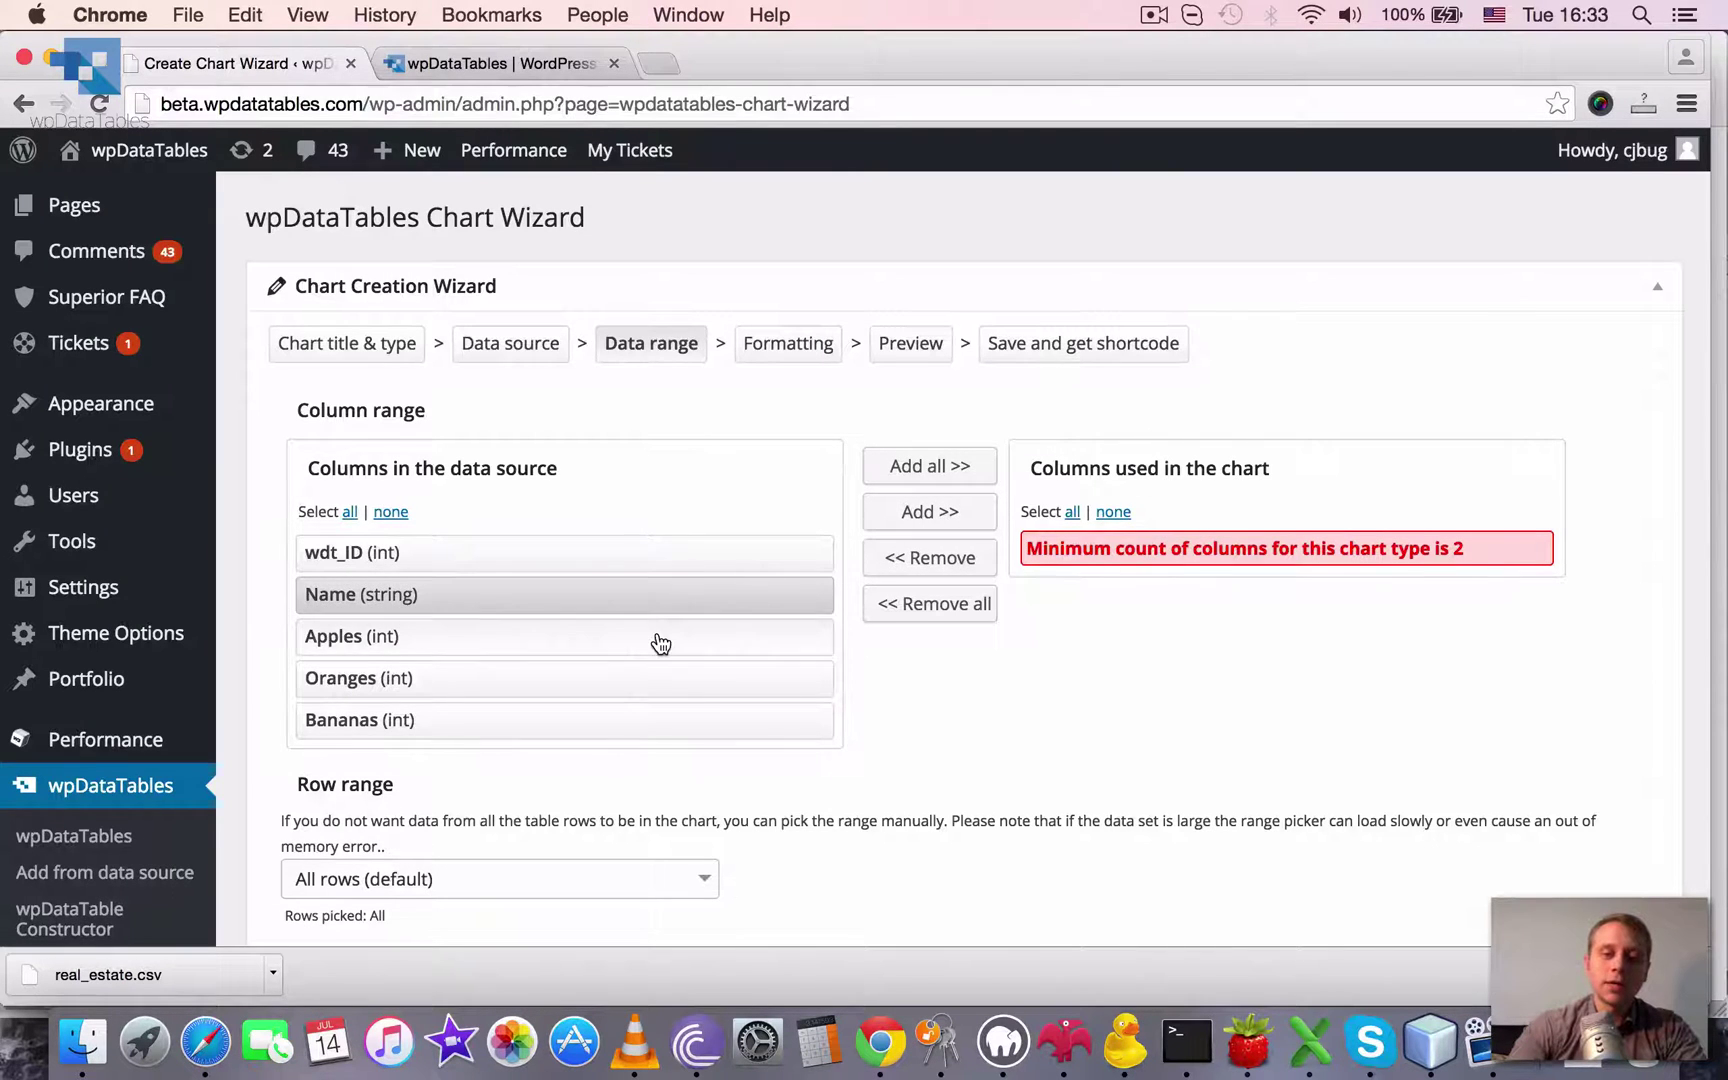
{"action": "left_click", "coordinate": [660, 640]}
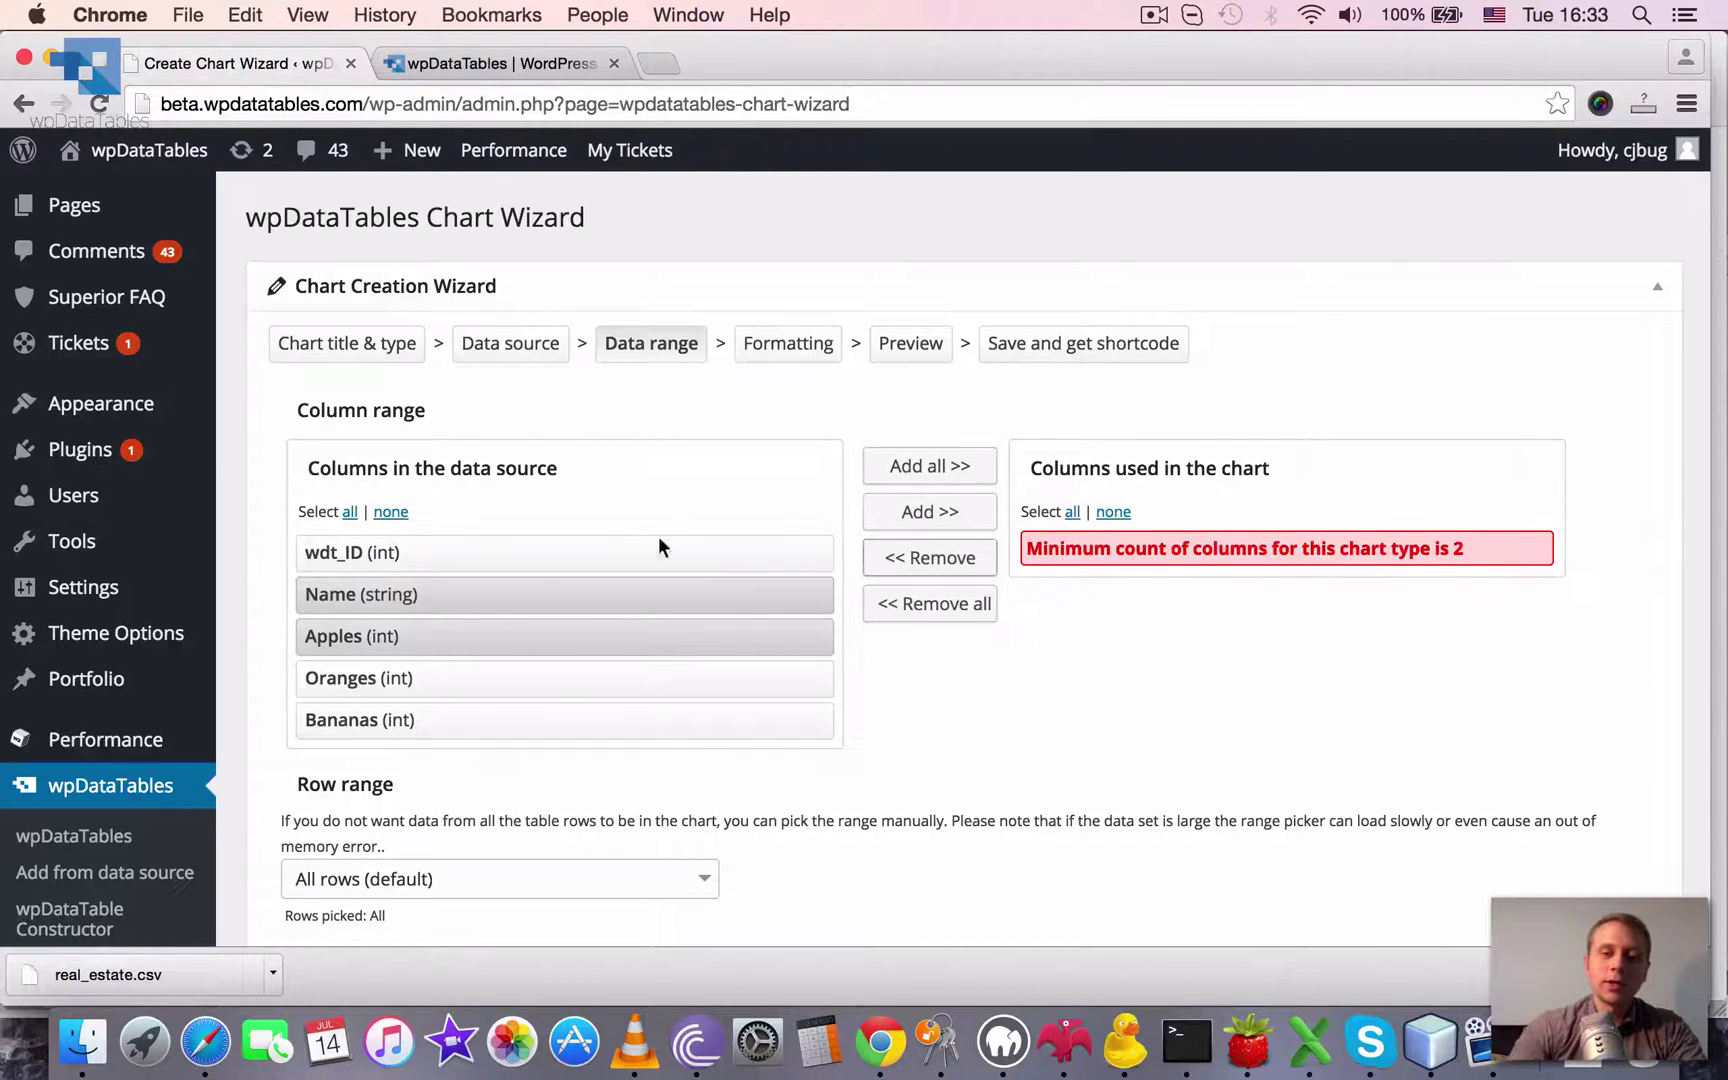
{"action": "left_click", "coordinate": [349, 511]}
{"action": "left_click", "coordinate": [389, 512]}
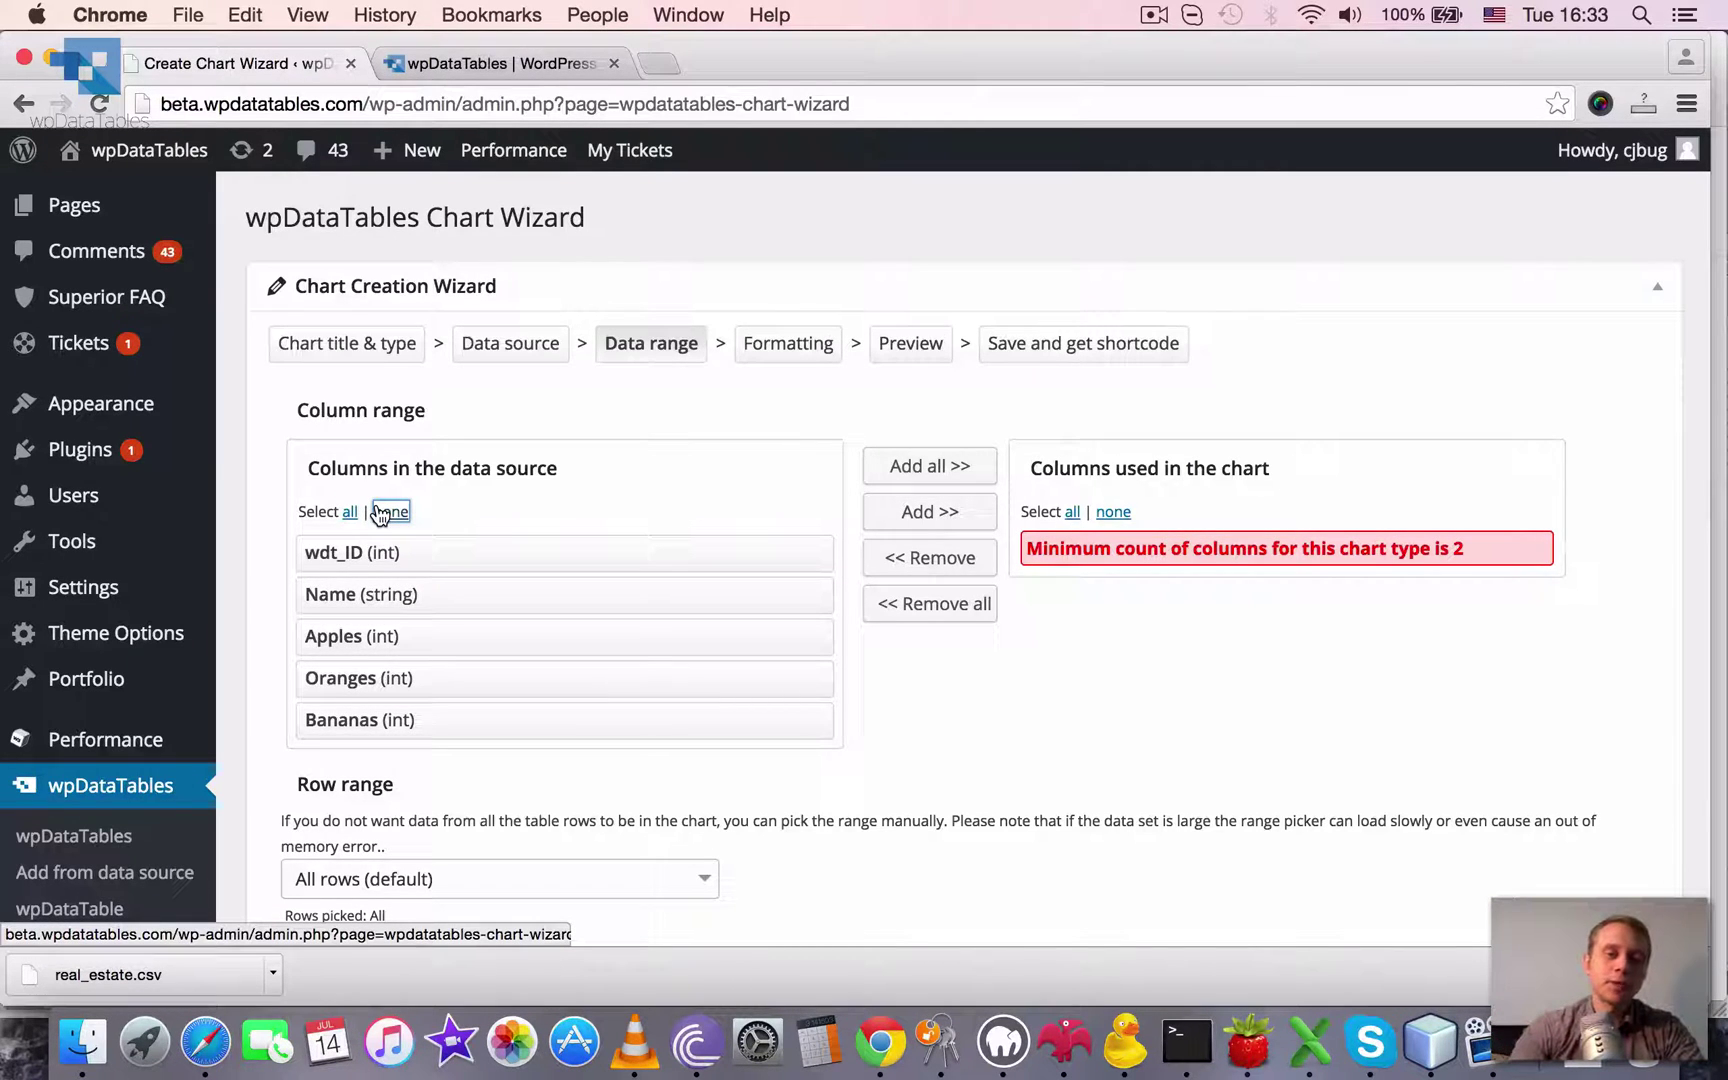
{"action": "left_click", "coordinate": [421, 596]}
{"action": "left_click", "coordinate": [425, 638]}
{"action": "left_click", "coordinate": [426, 680]}
{"action": "left_click", "coordinate": [434, 722]}
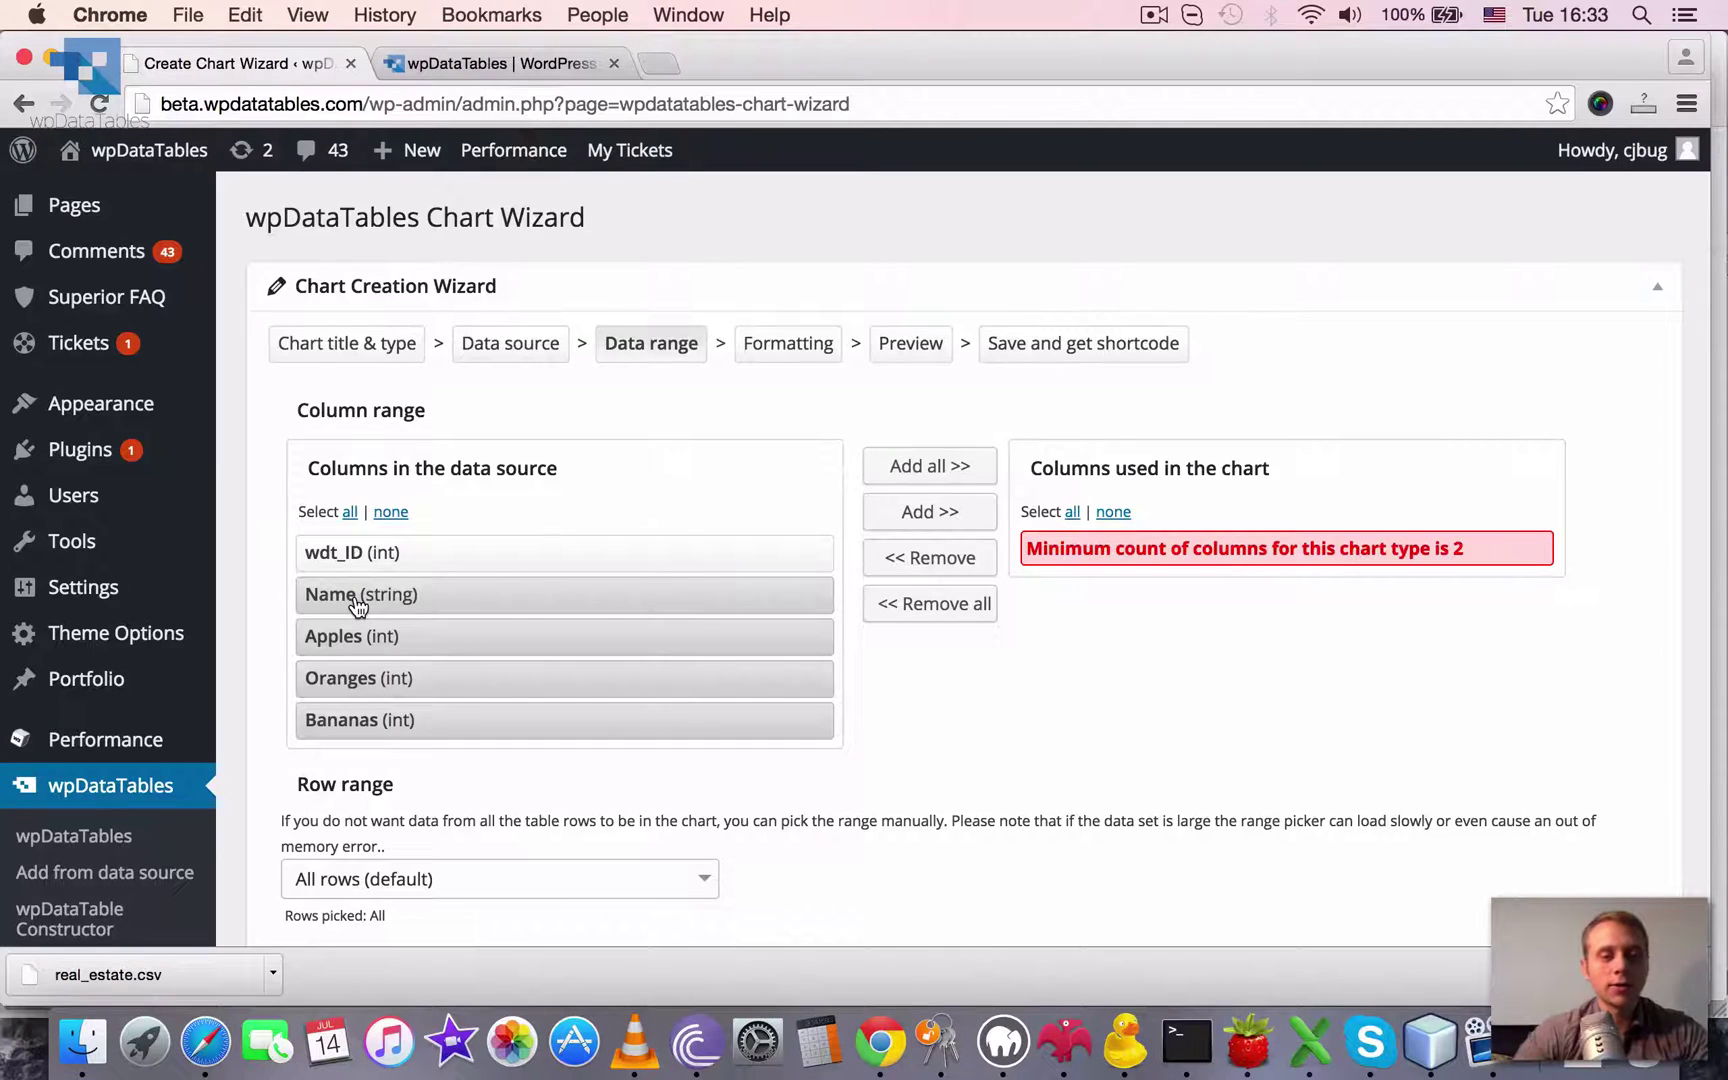
{"action": "scroll", "coordinate": [357, 605], "scroll_direction": "down", "scroll_amount": 1}
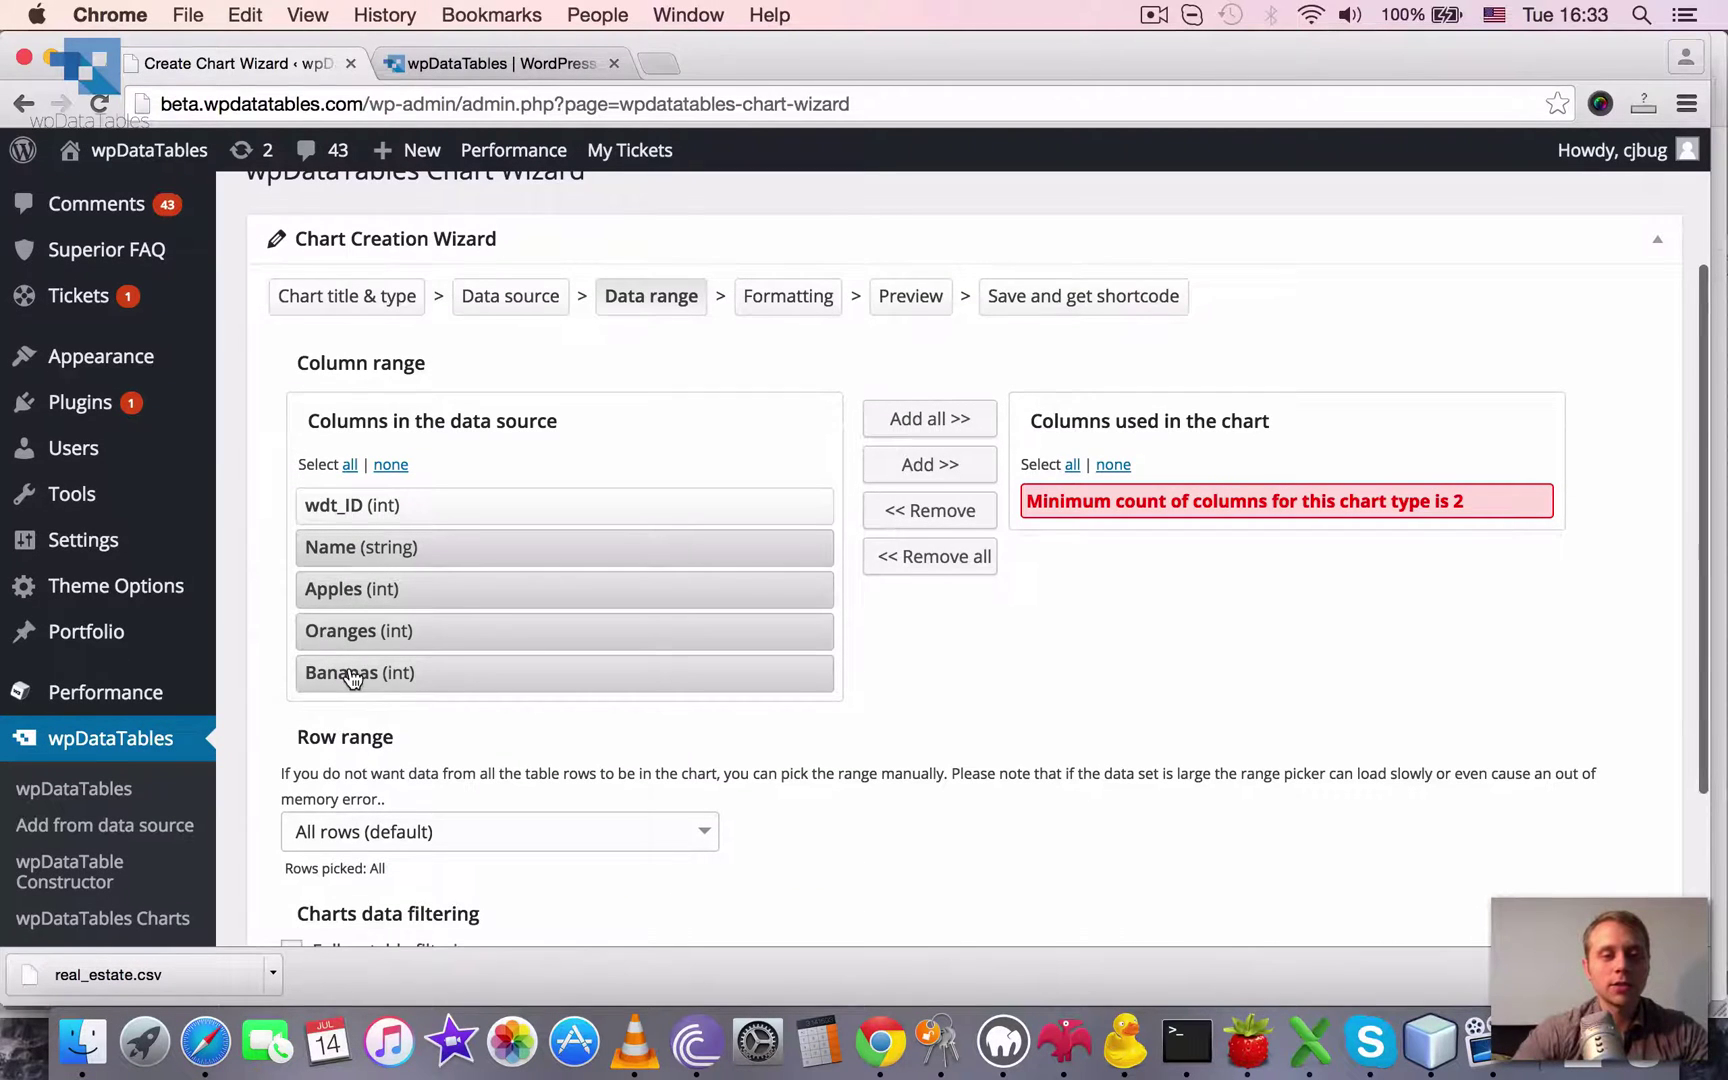
Add Name, Apples, Oranges and Bananas to the chart columns, trying Bananas second, then moving it back last
{"action": "left_click", "coordinate": [937, 466]}
{"action": "scroll", "coordinate": [1396, 742], "scroll_direction": "down", "scroll_amount": 1}
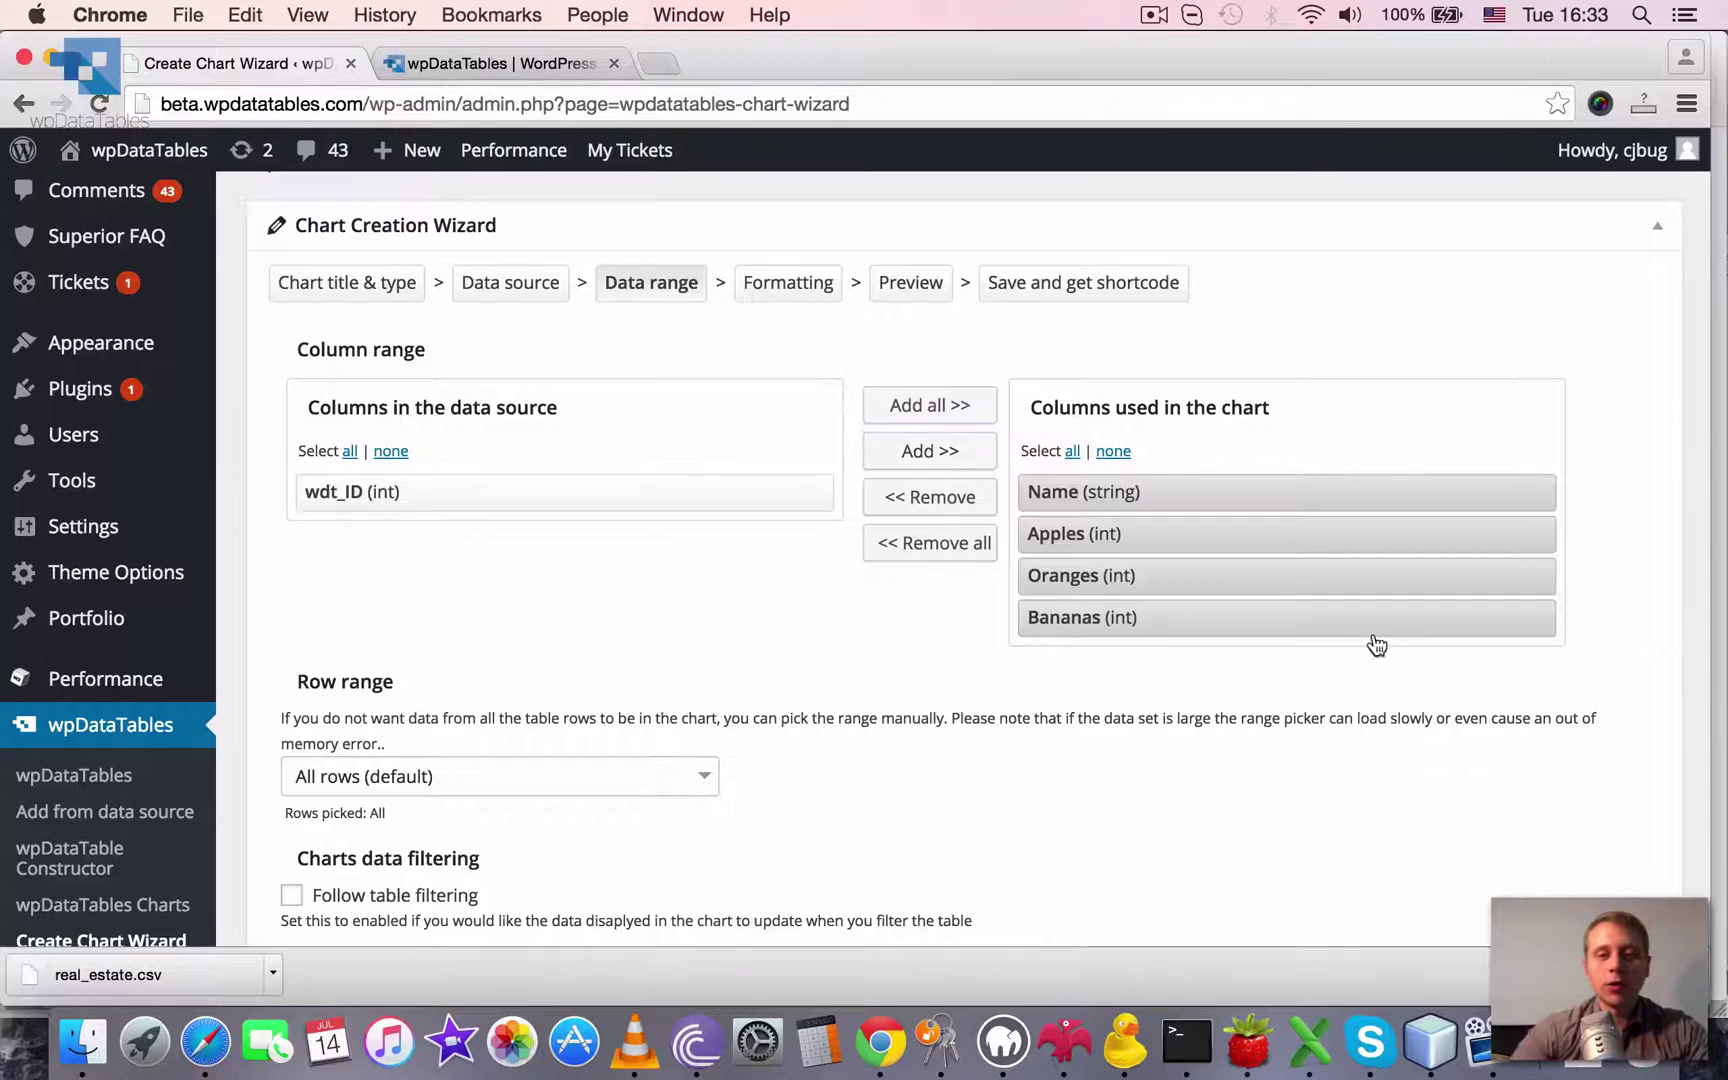
{"action": "left_click_drag", "start_coordinate": [1358, 621], "coordinate": [1358, 534]}
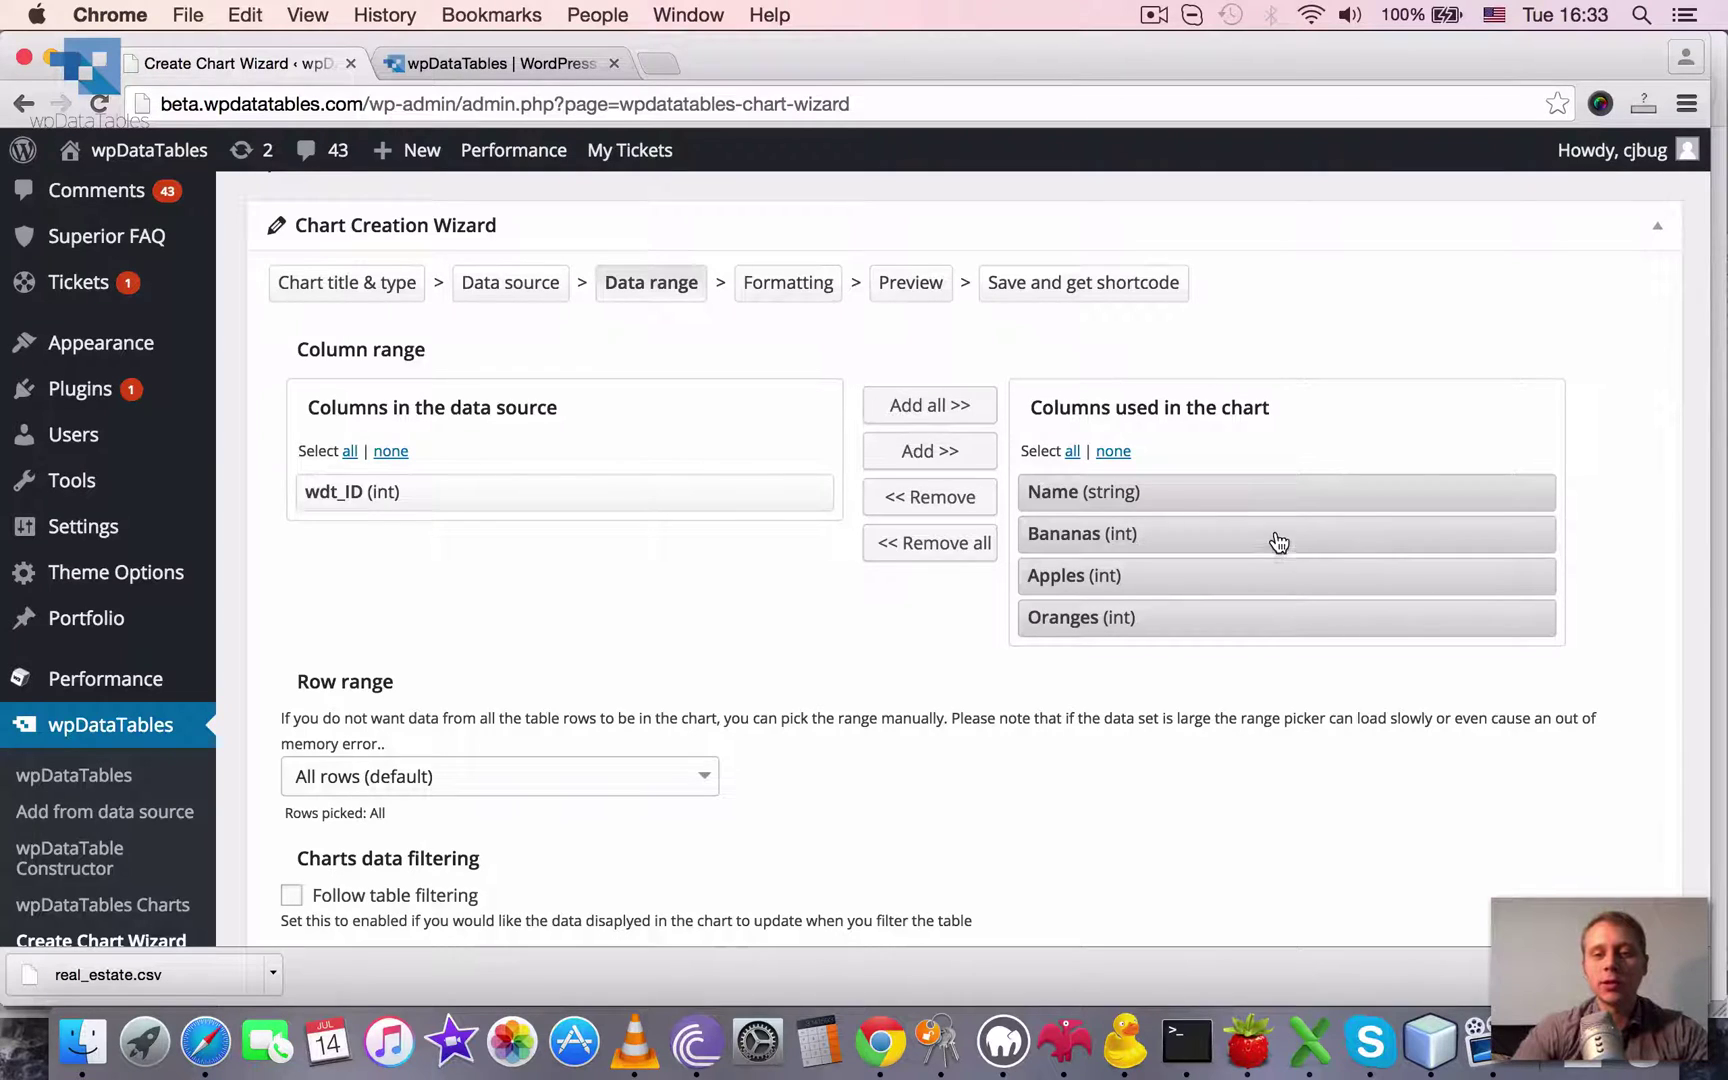
{"action": "left_click_drag", "start_coordinate": [1246, 543], "coordinate": [1246, 640]}
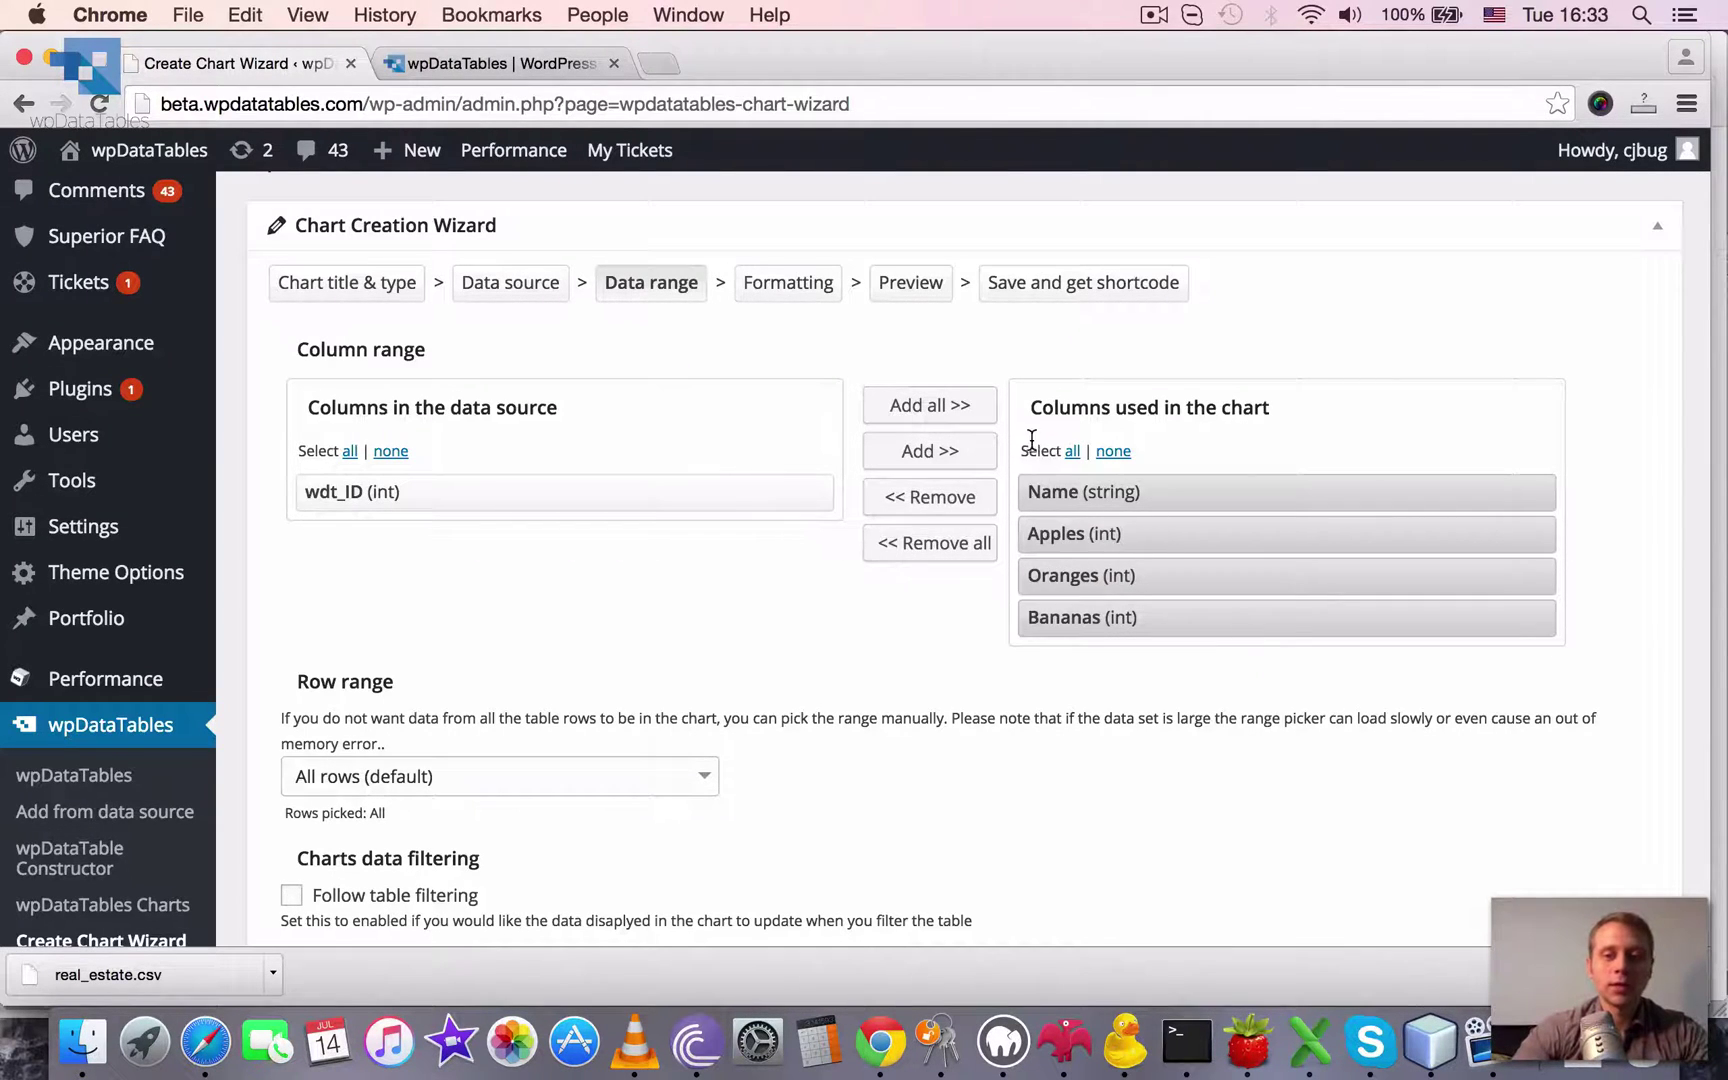
Remove and re-add the four chart columns, then deselect Bananas, Oranges, Apples and Name
{"action": "left_click", "coordinate": [929, 506]}
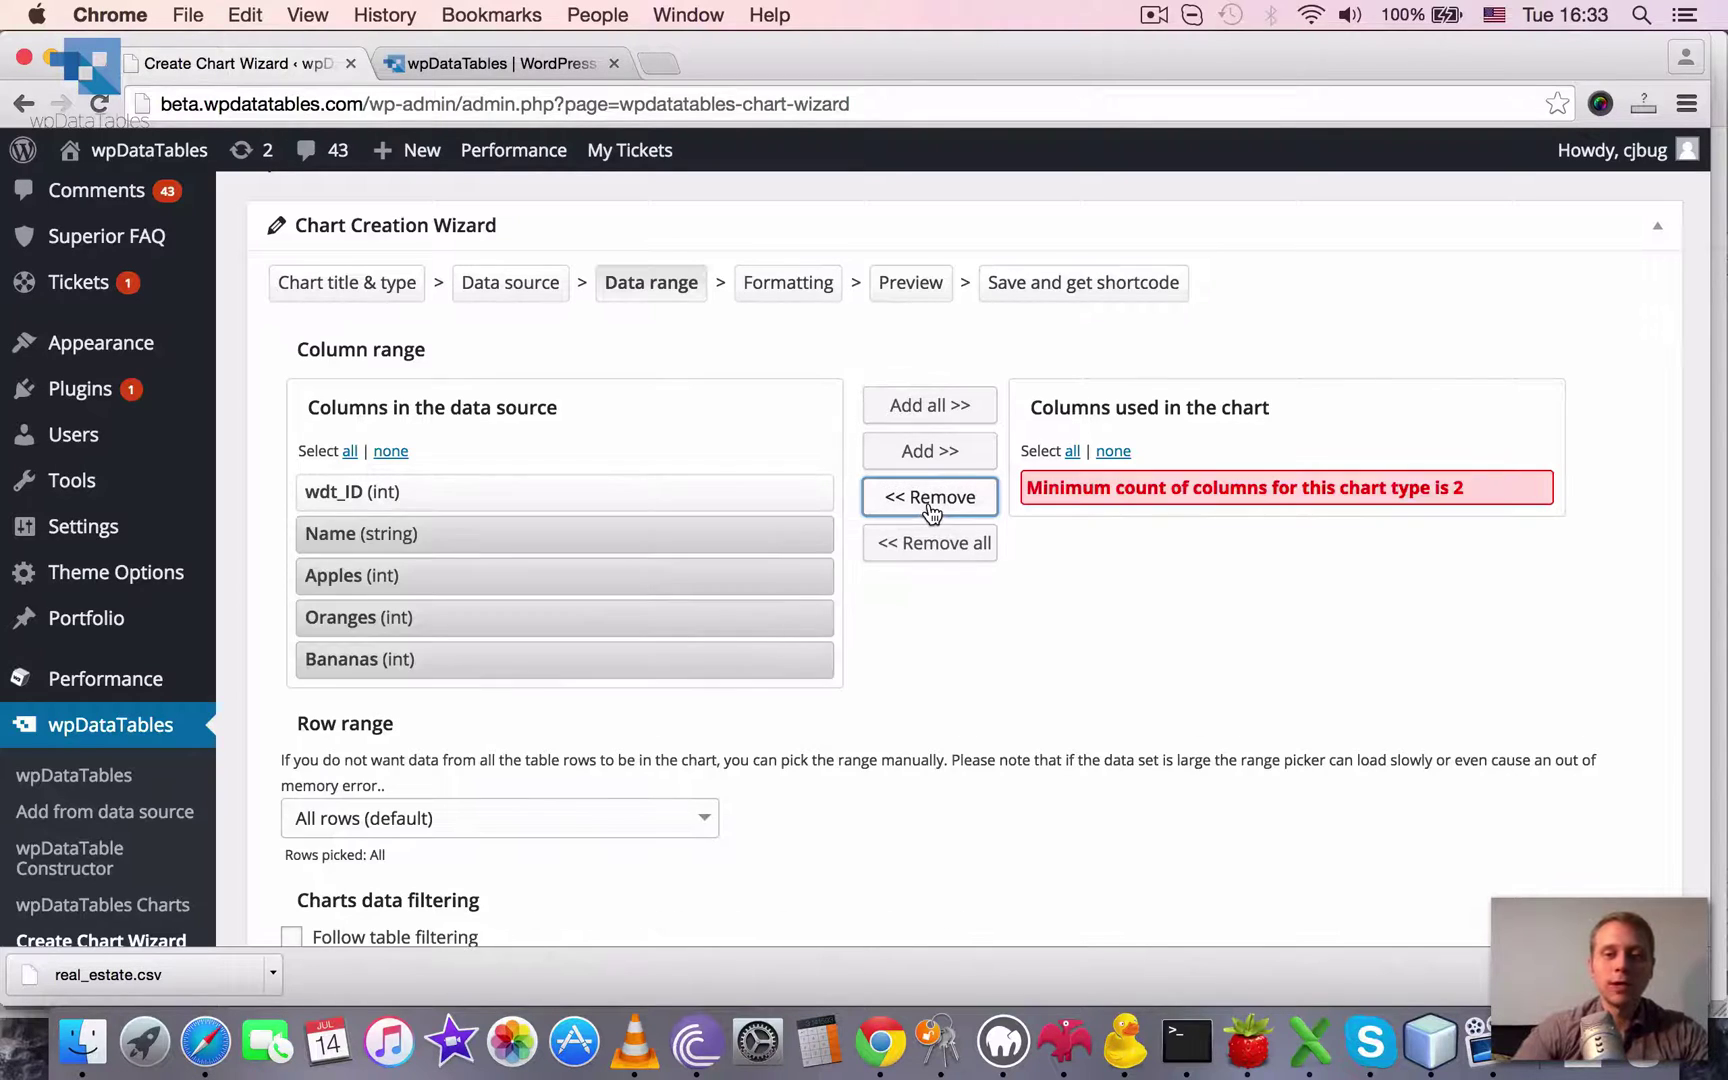
{"action": "left_click", "coordinate": [926, 453]}
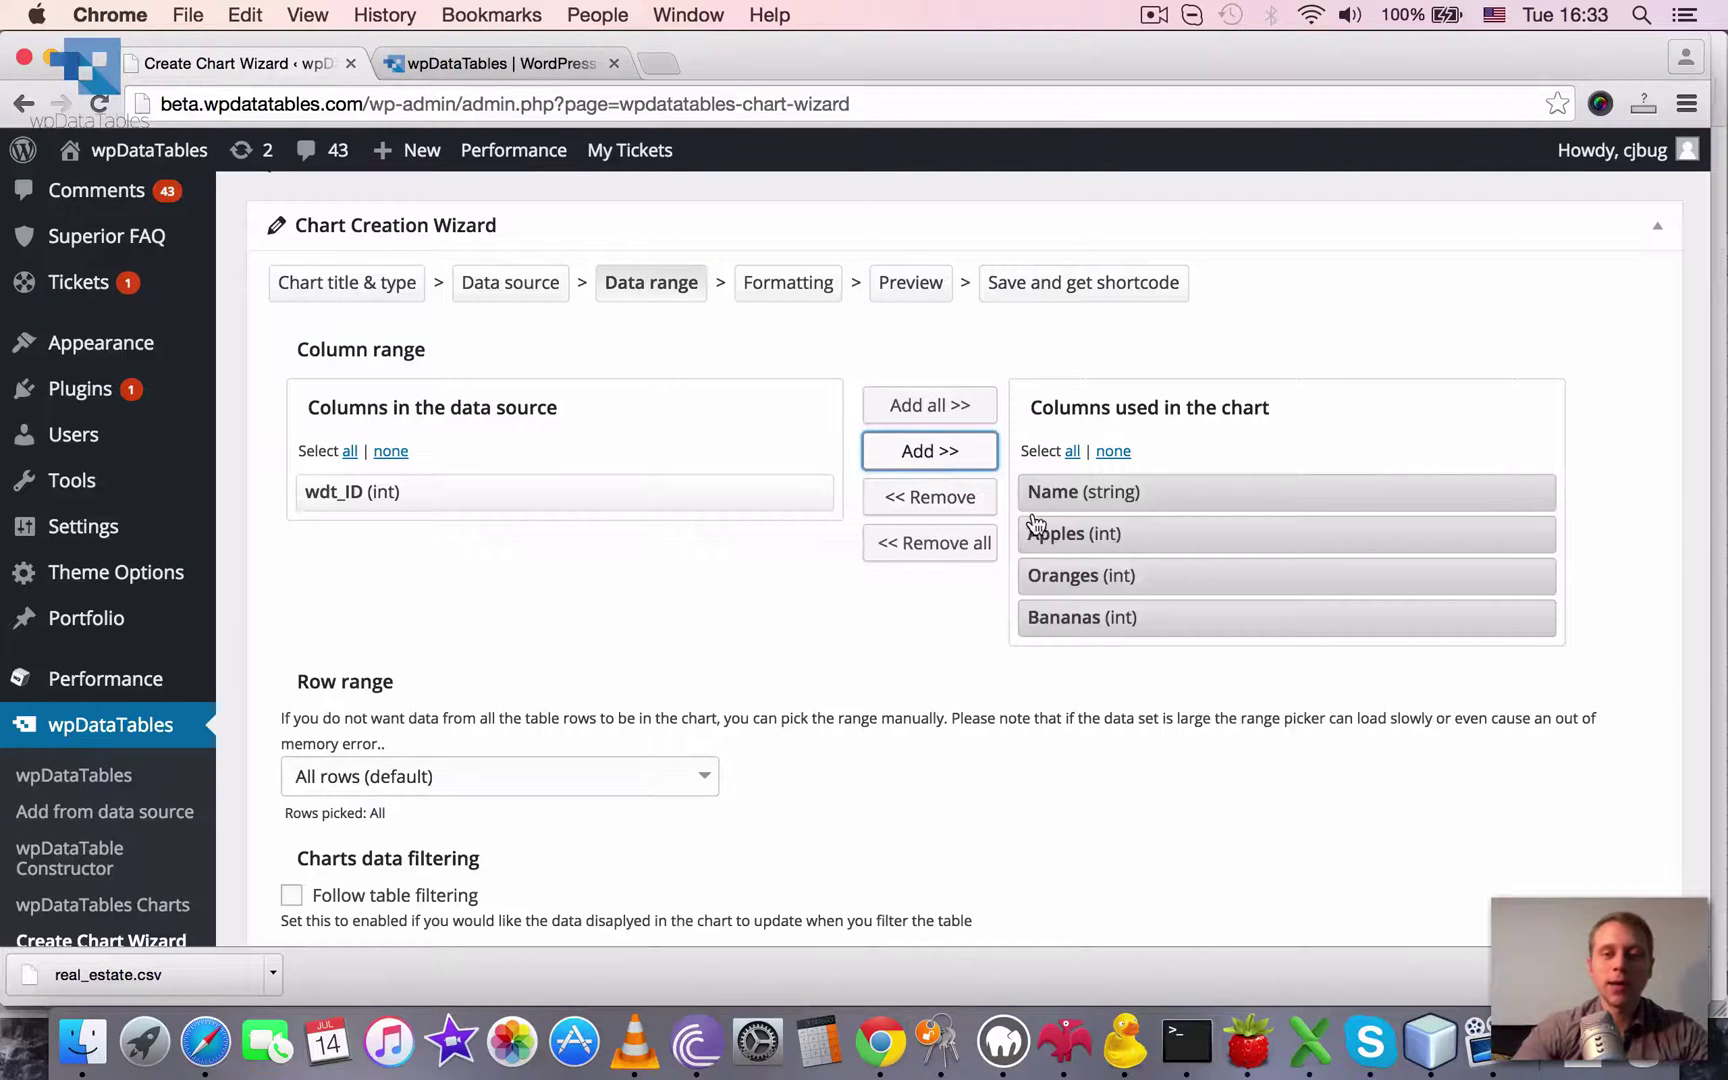
{"action": "left_click", "coordinate": [1510, 625]}
{"action": "left_click", "coordinate": [1410, 575]}
{"action": "left_click", "coordinate": [1340, 540]}
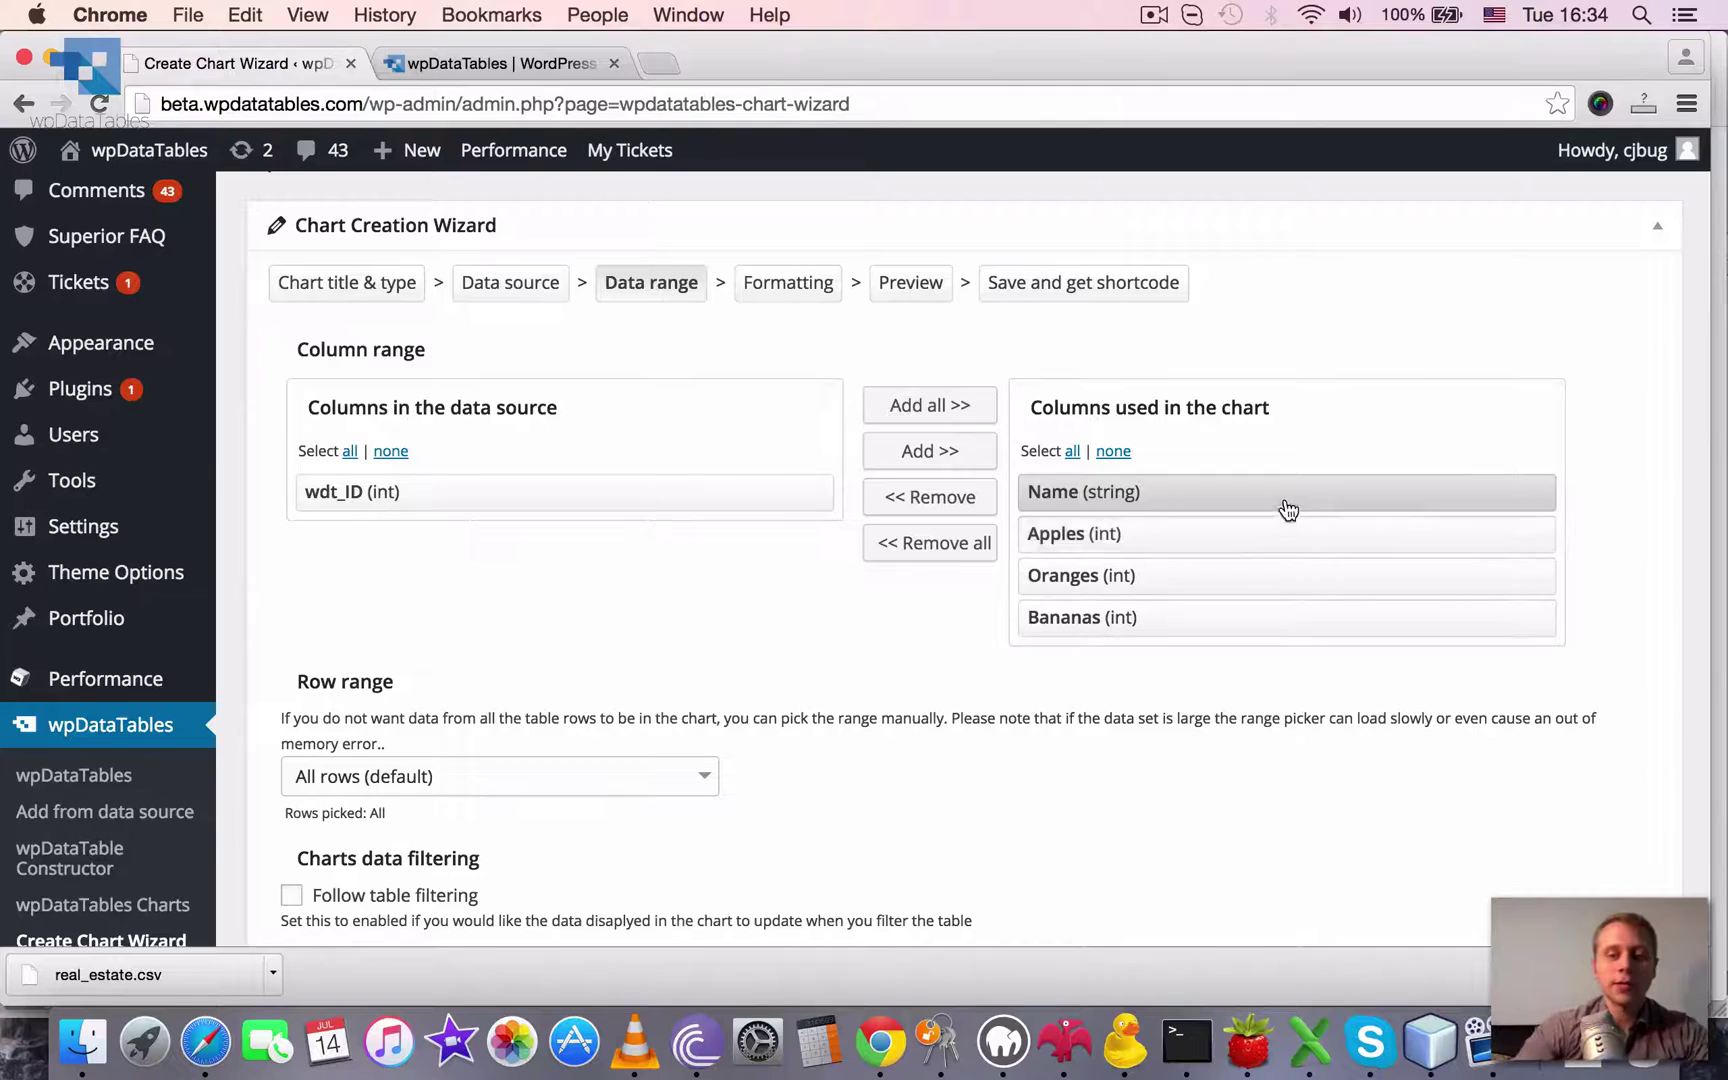
{"action": "left_click", "coordinate": [1284, 498]}
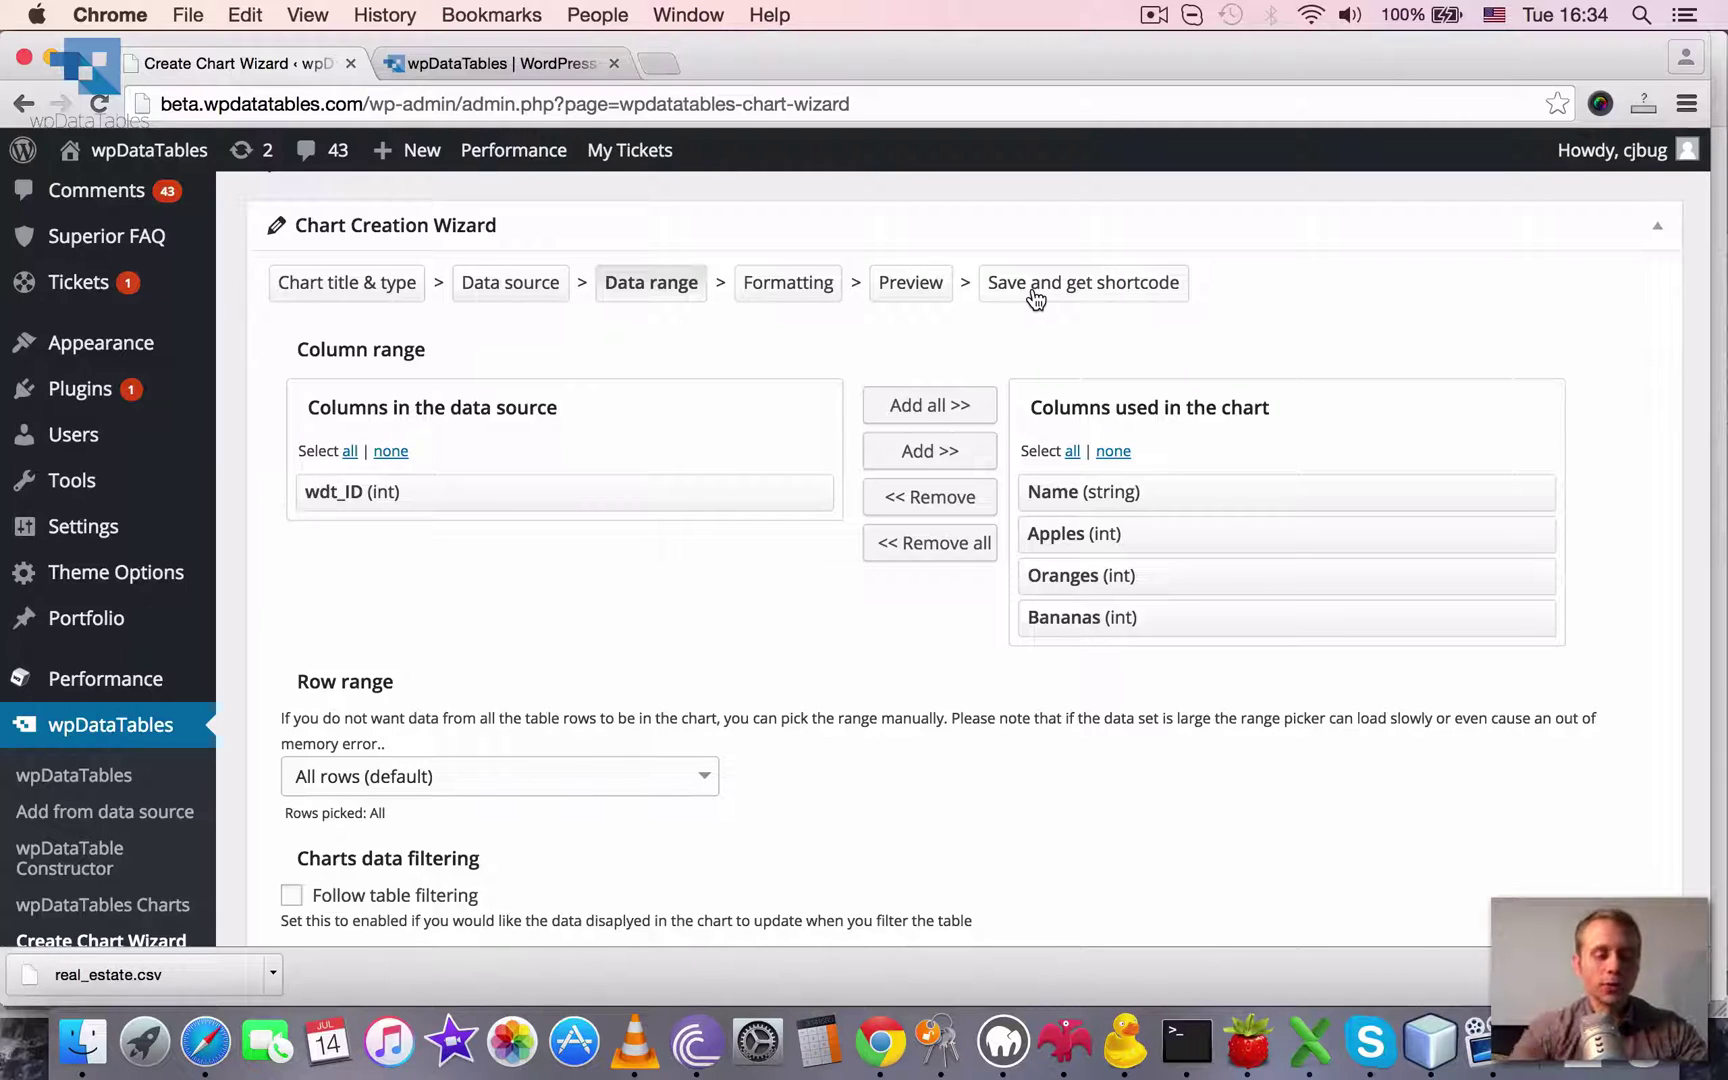
{"action": "scroll", "coordinate": [841, 560], "scroll_direction": "down", "scroll_amount": 3}
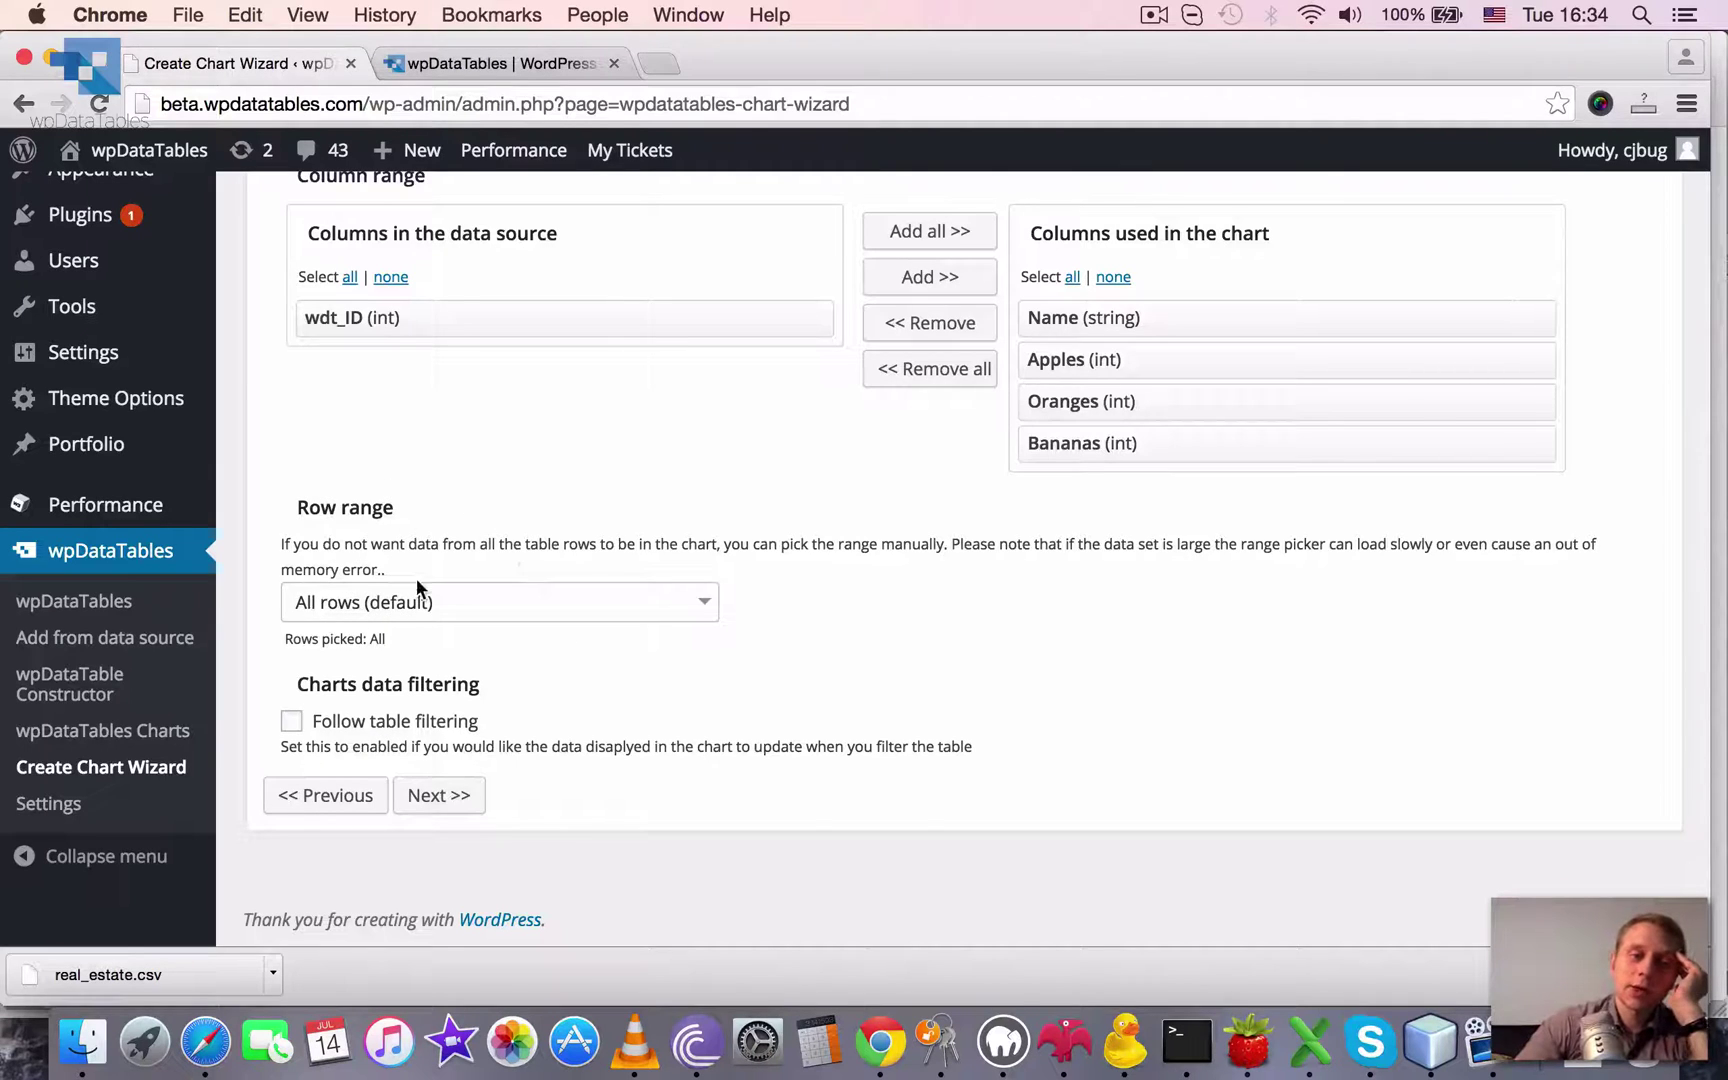
Change the chart's Row range to 'Pick range (slow on large datasets)'
{"action": "scroll", "coordinate": [589, 558], "scroll_direction": "up", "scroll_amount": 1}
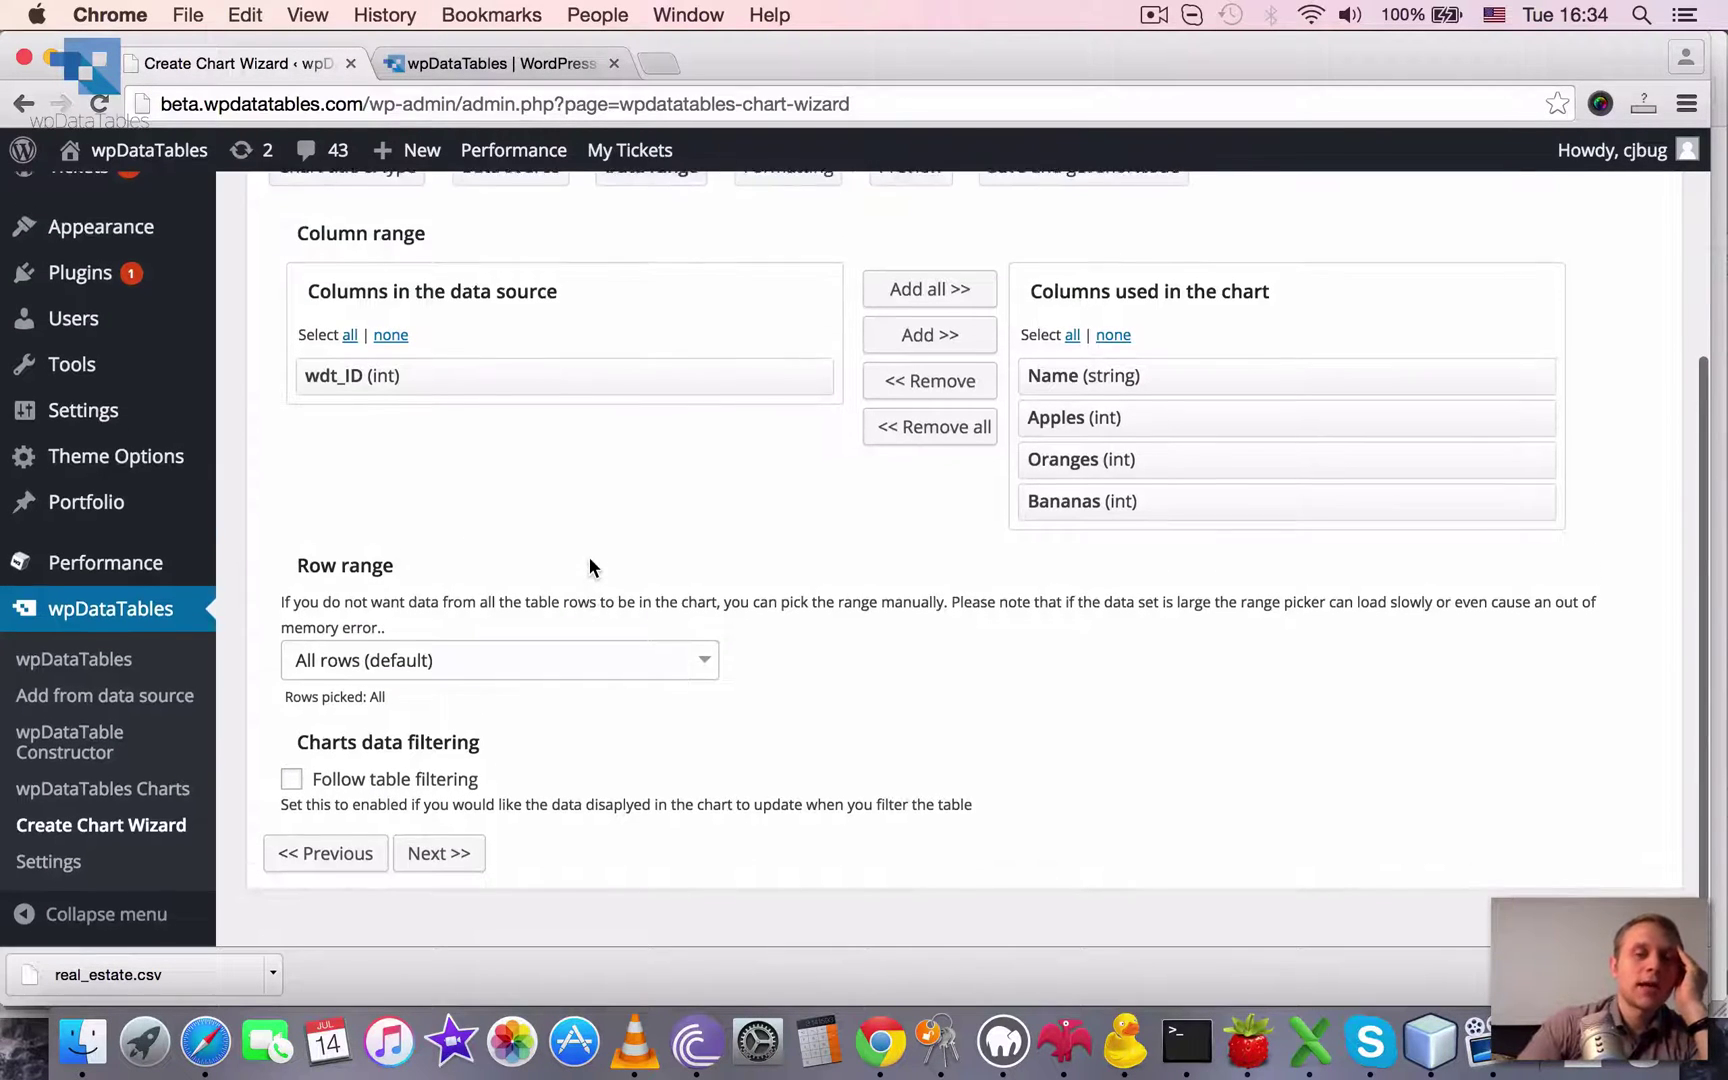
{"action": "scroll", "coordinate": [589, 558], "scroll_direction": "down", "scroll_amount": 1}
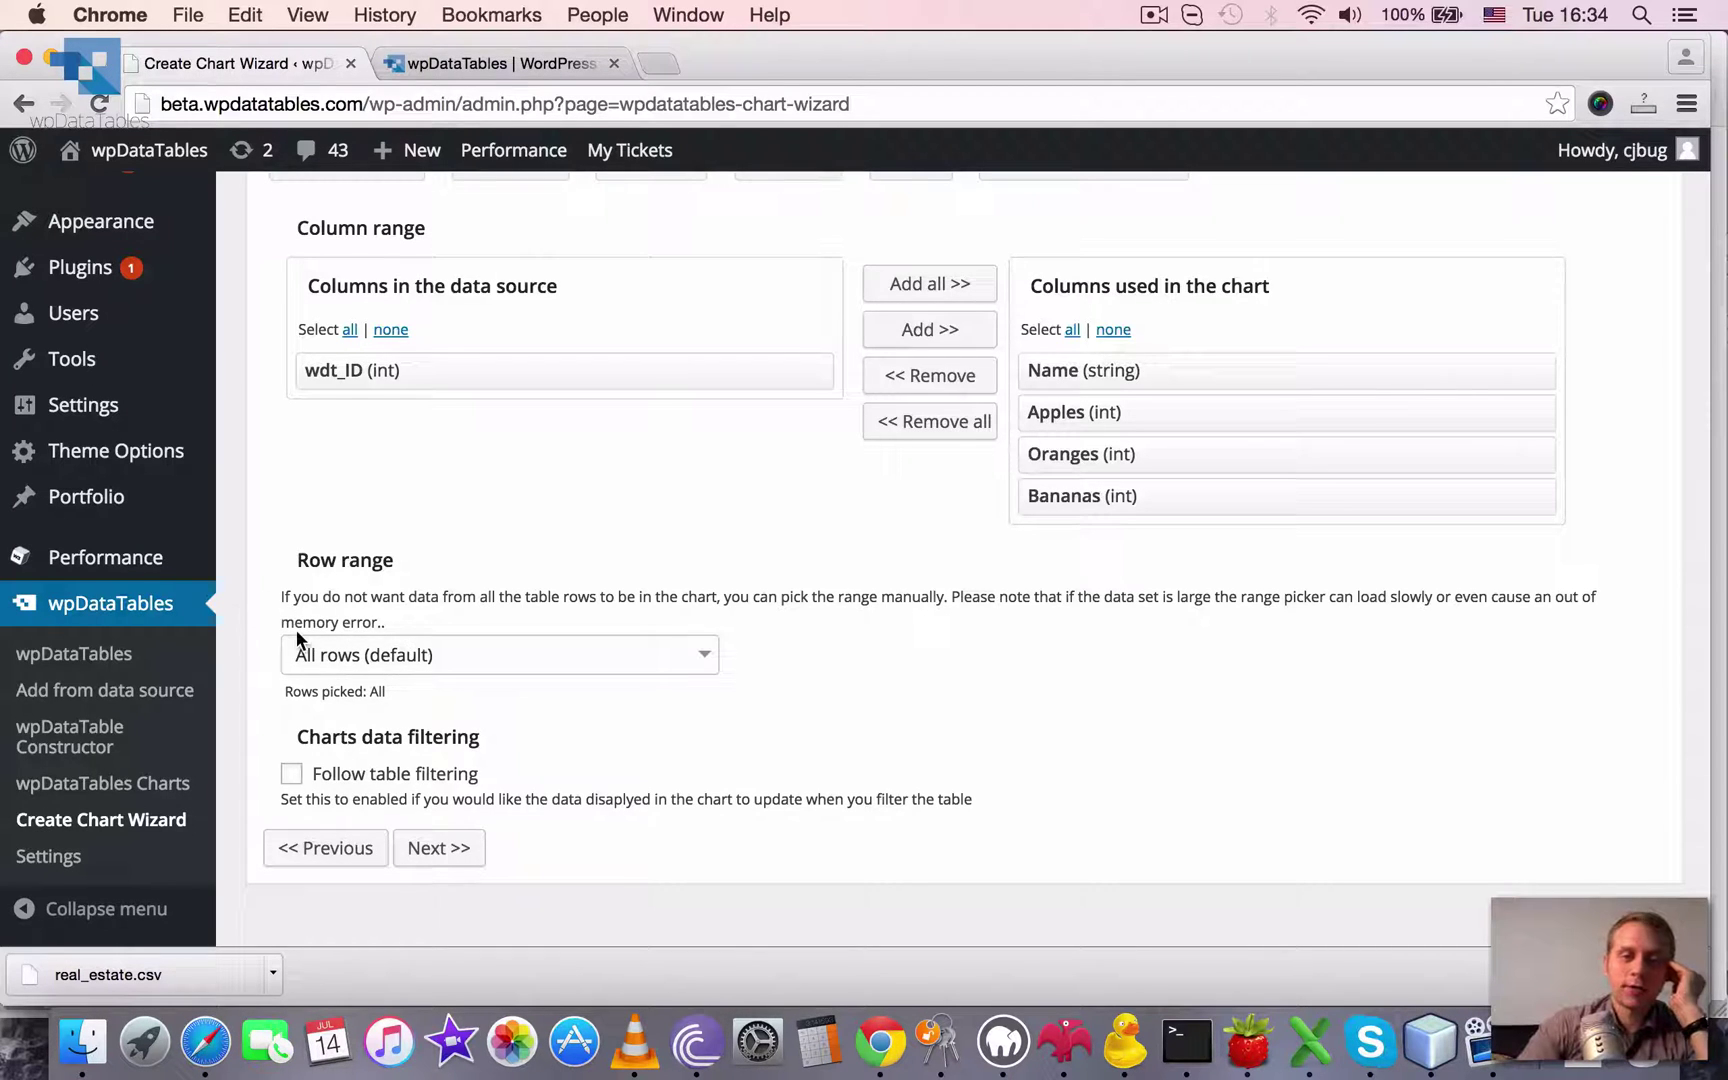
{"action": "left_click", "coordinate": [348, 672]}
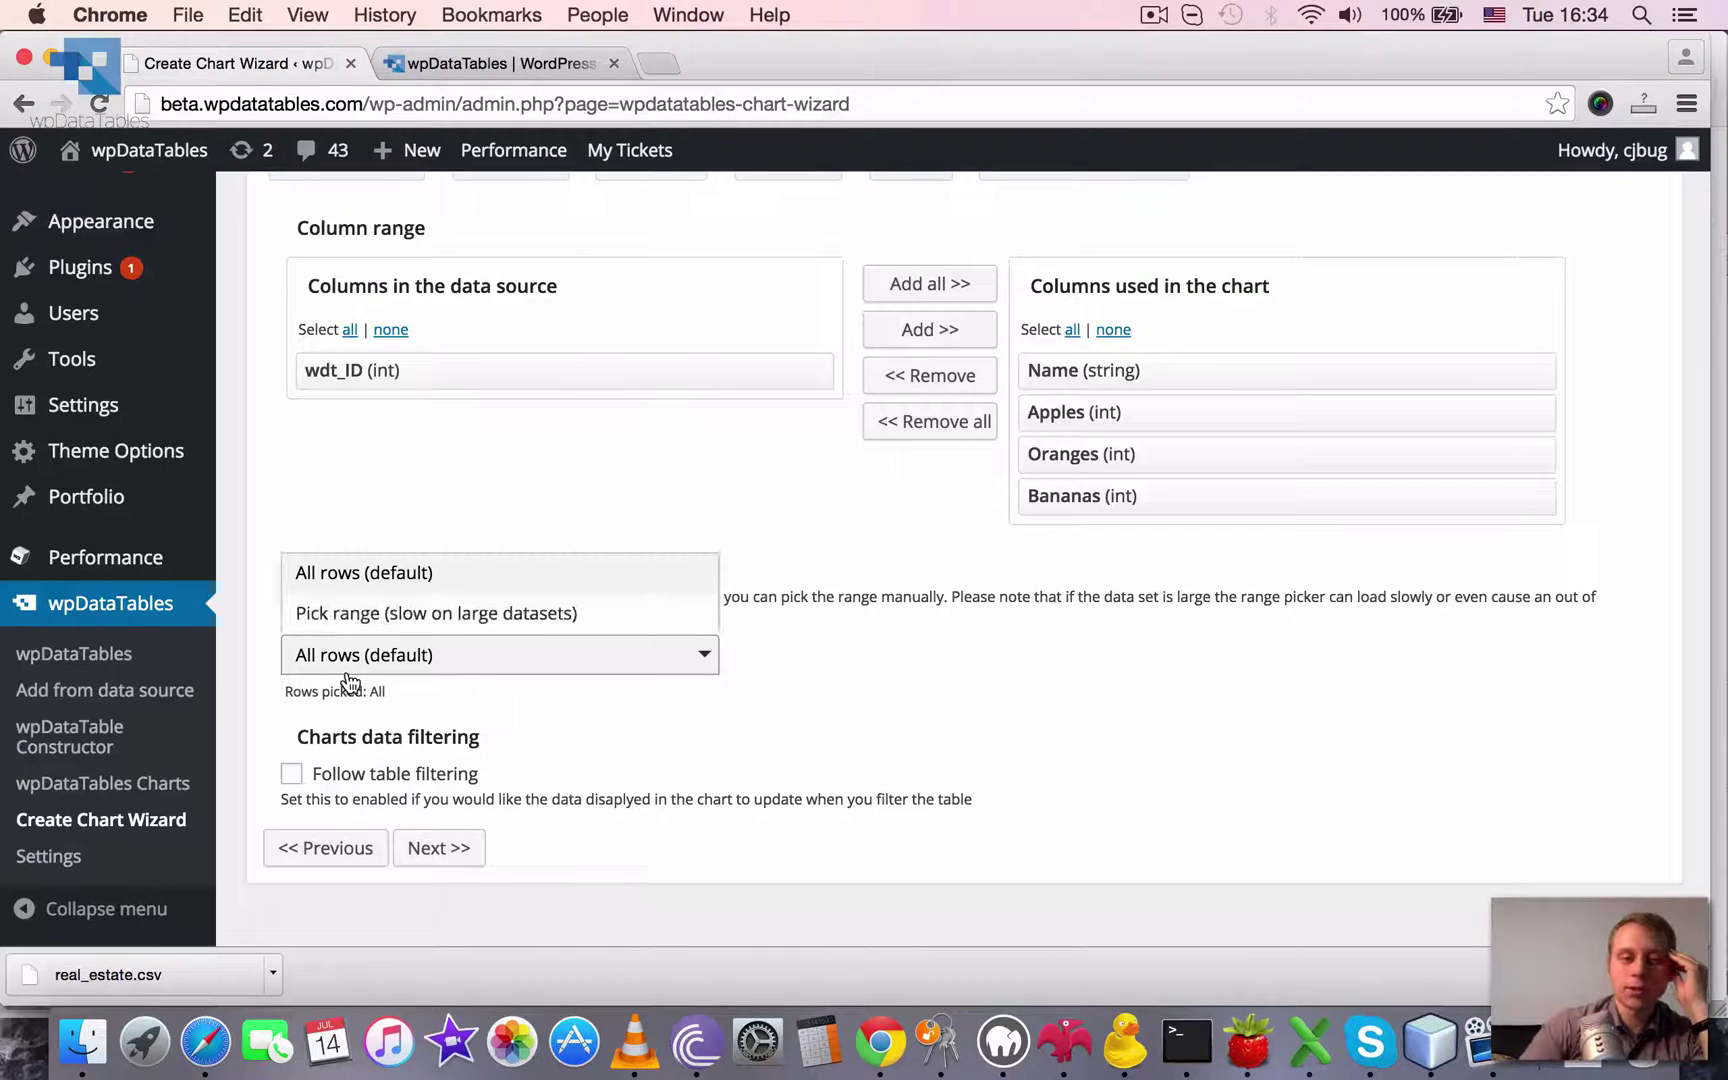
{"action": "left_click", "coordinate": [371, 618]}
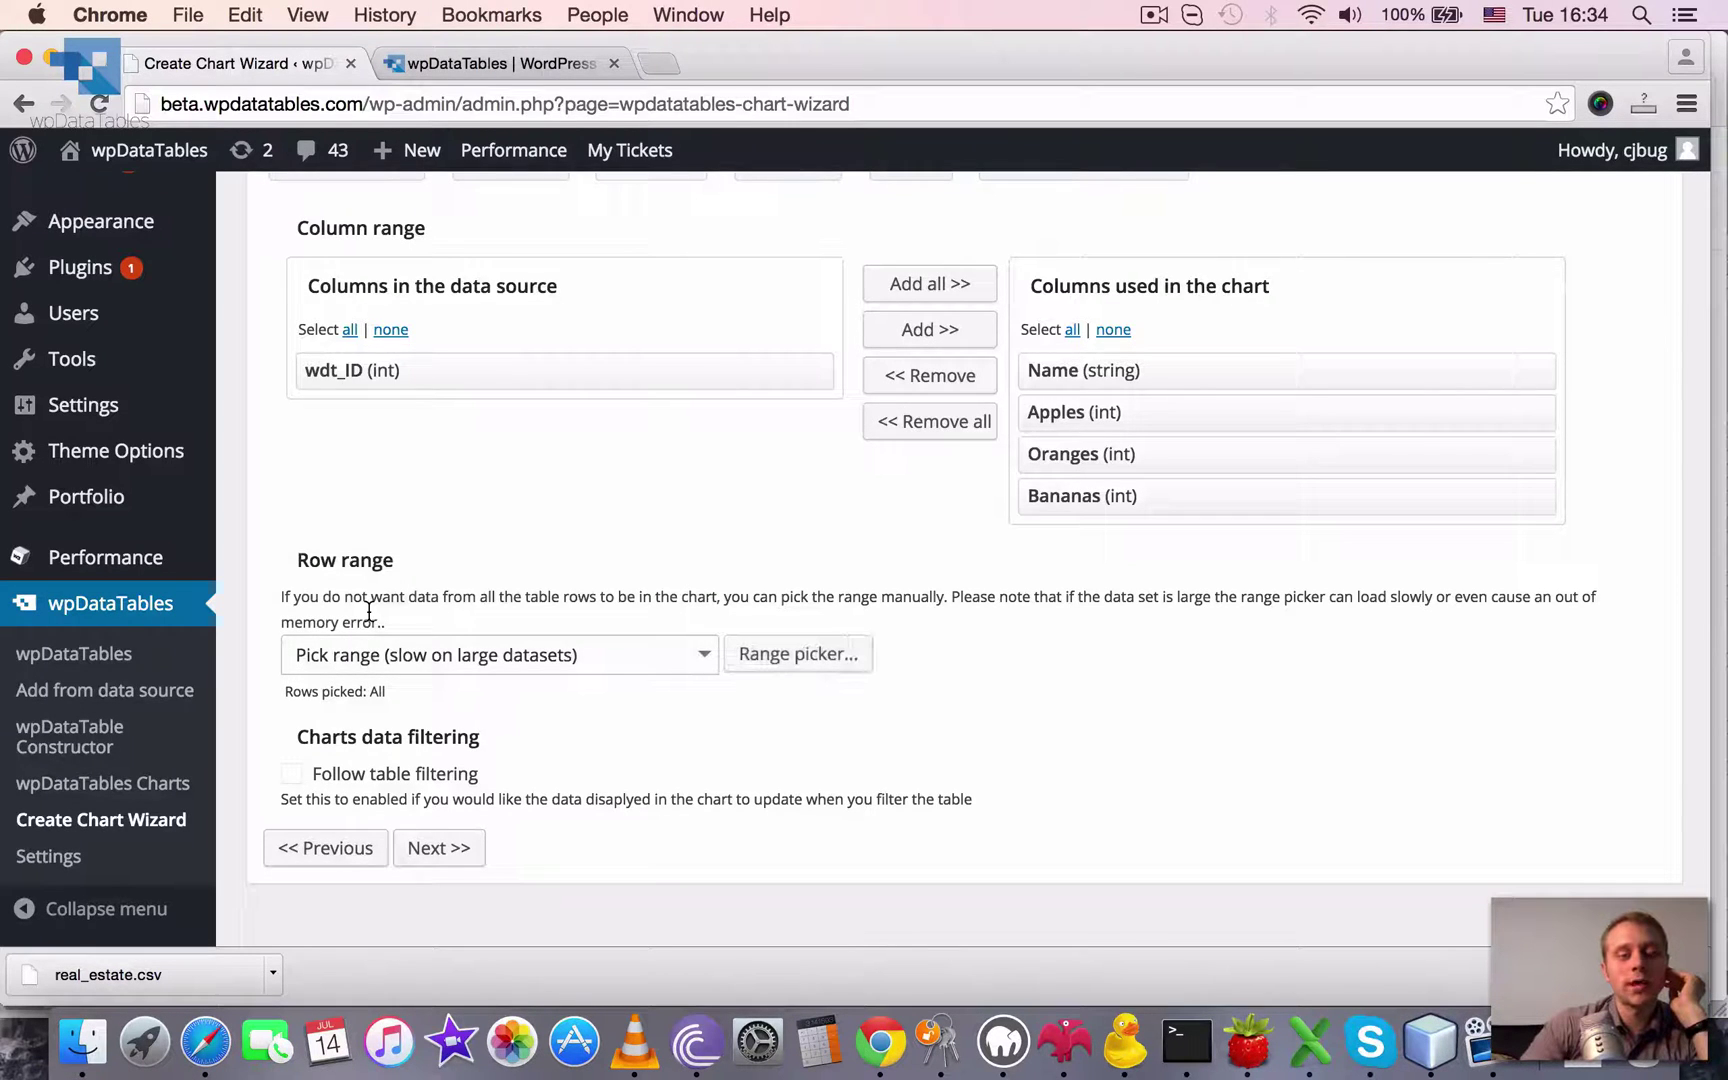
{"action": "left_click", "coordinate": [789, 655]}
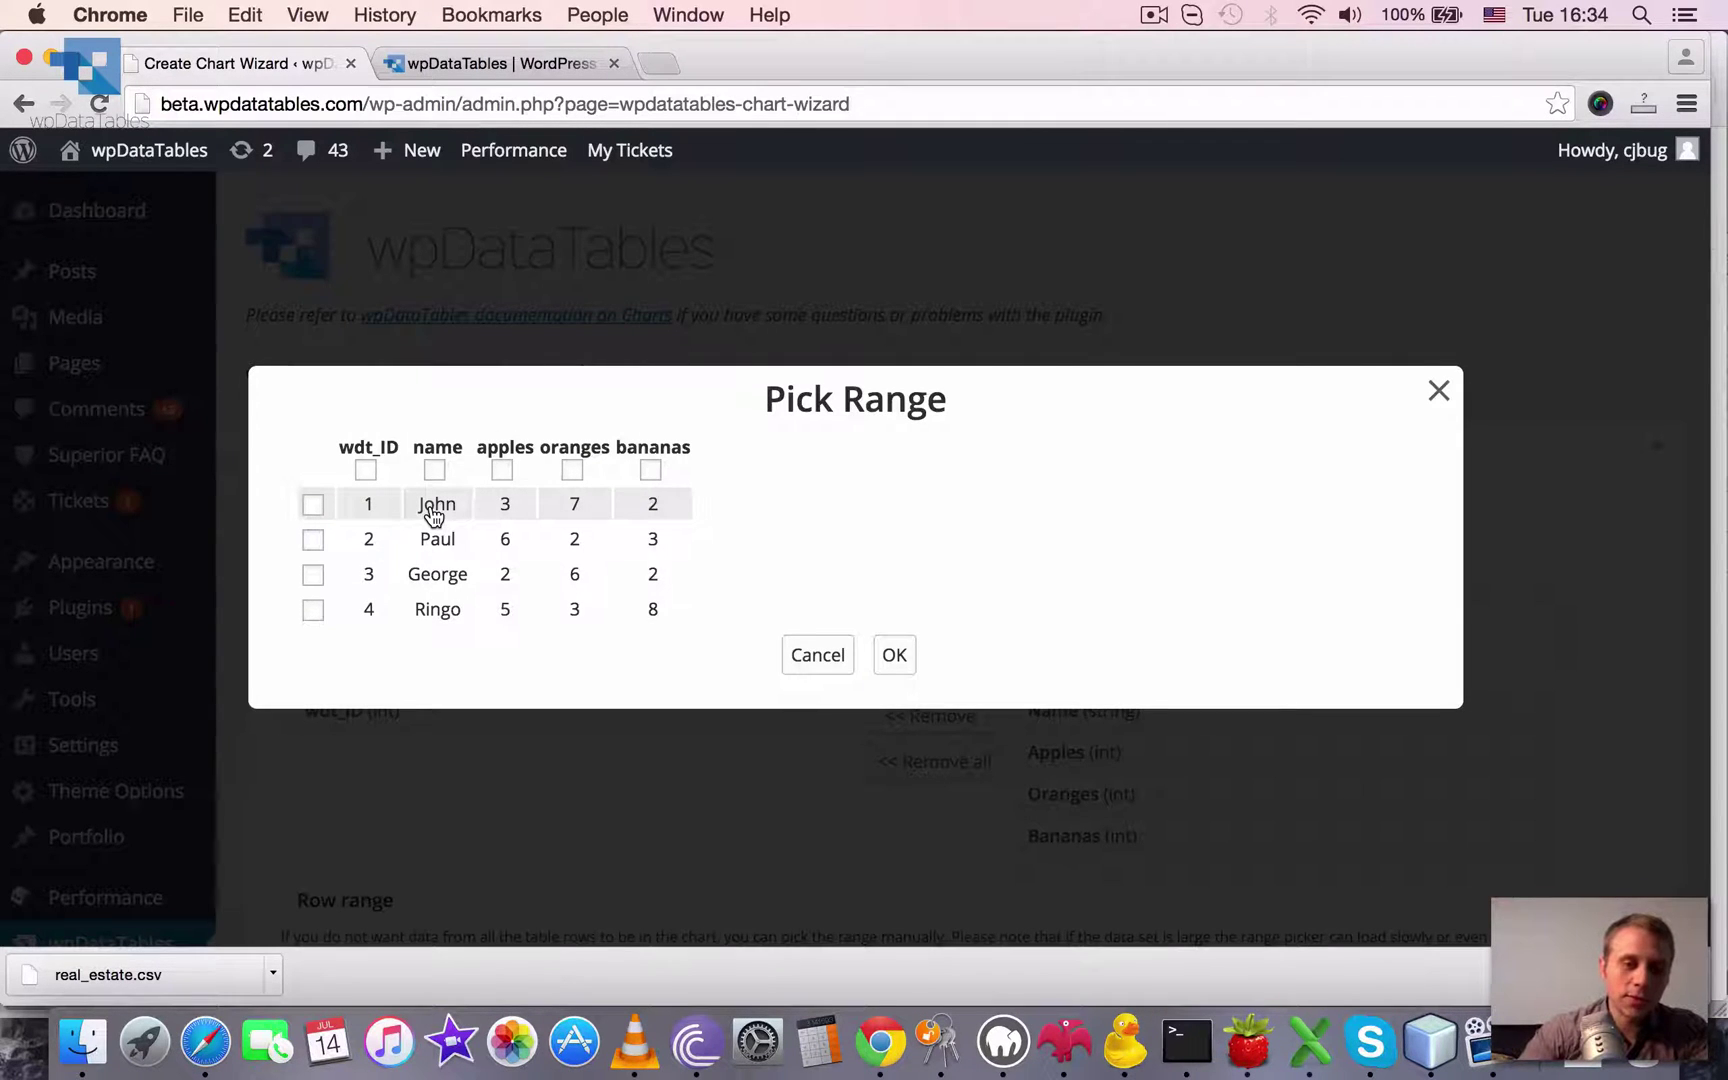
{"action": "left_click_drag", "start_coordinate": [433, 513], "coordinate": [653, 600]}
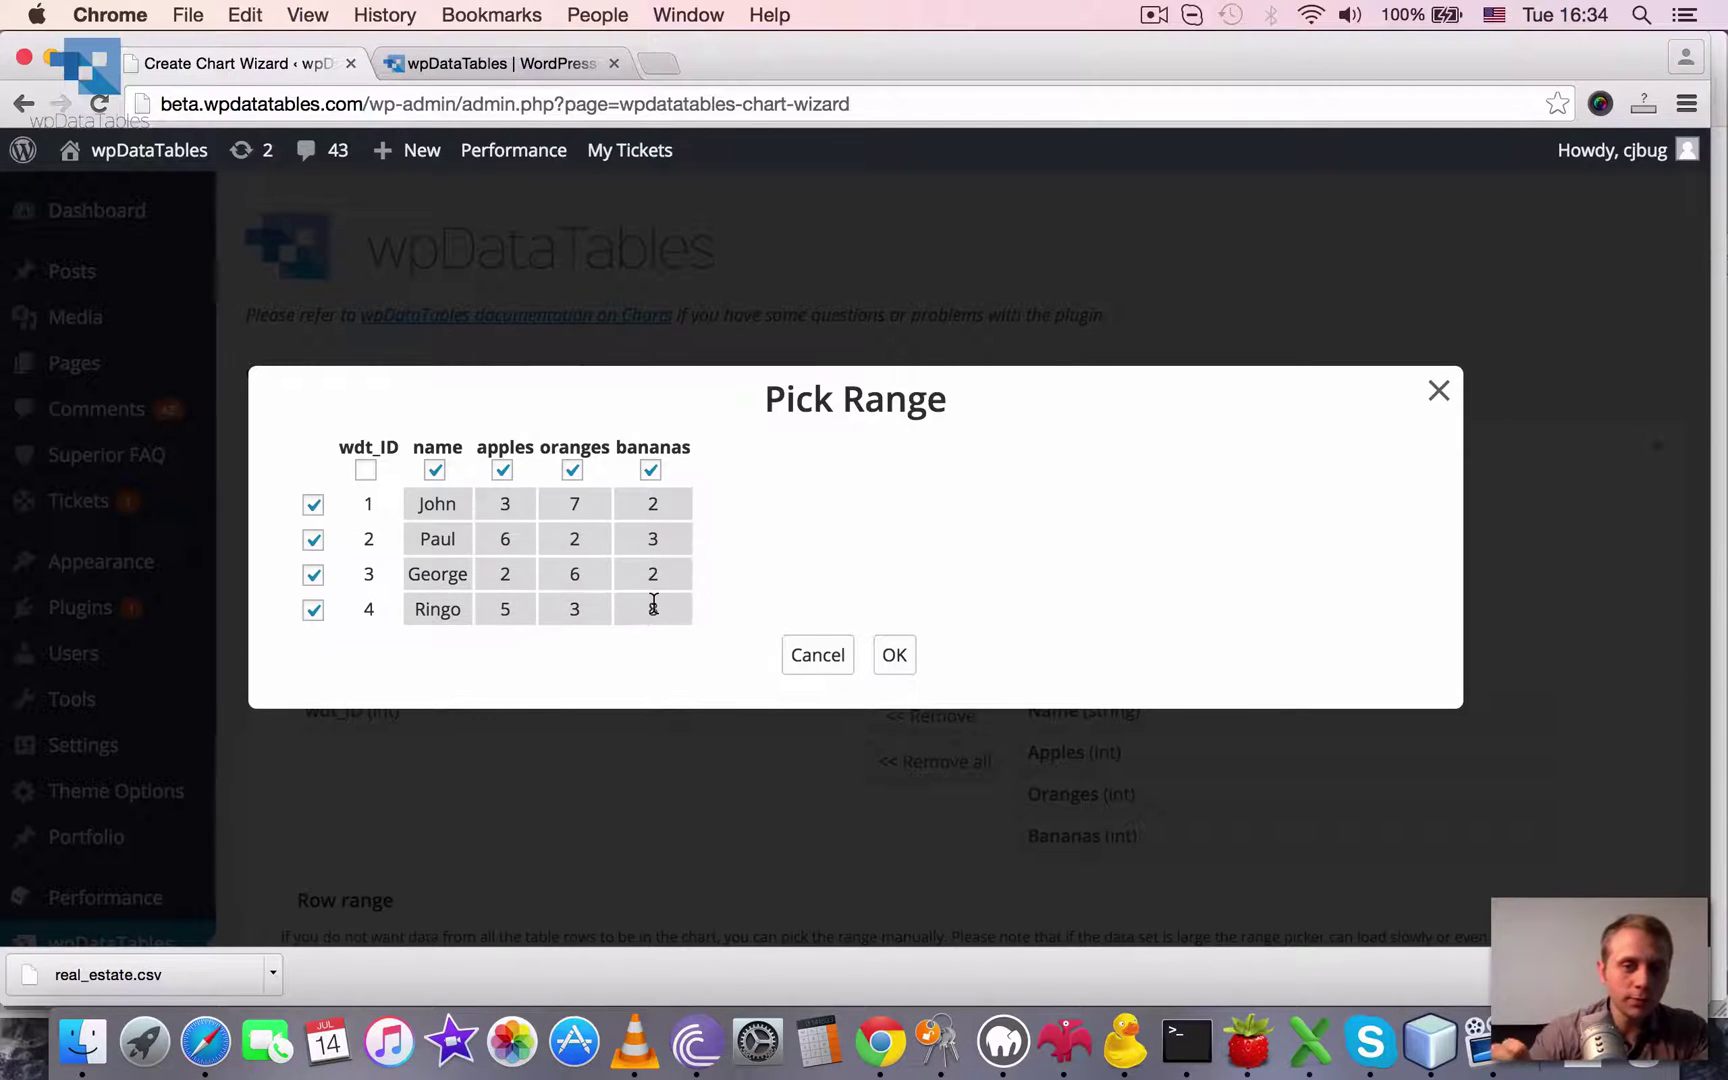
{"action": "left_click", "coordinate": [313, 540]}
{"action": "left_click", "coordinate": [573, 471]}
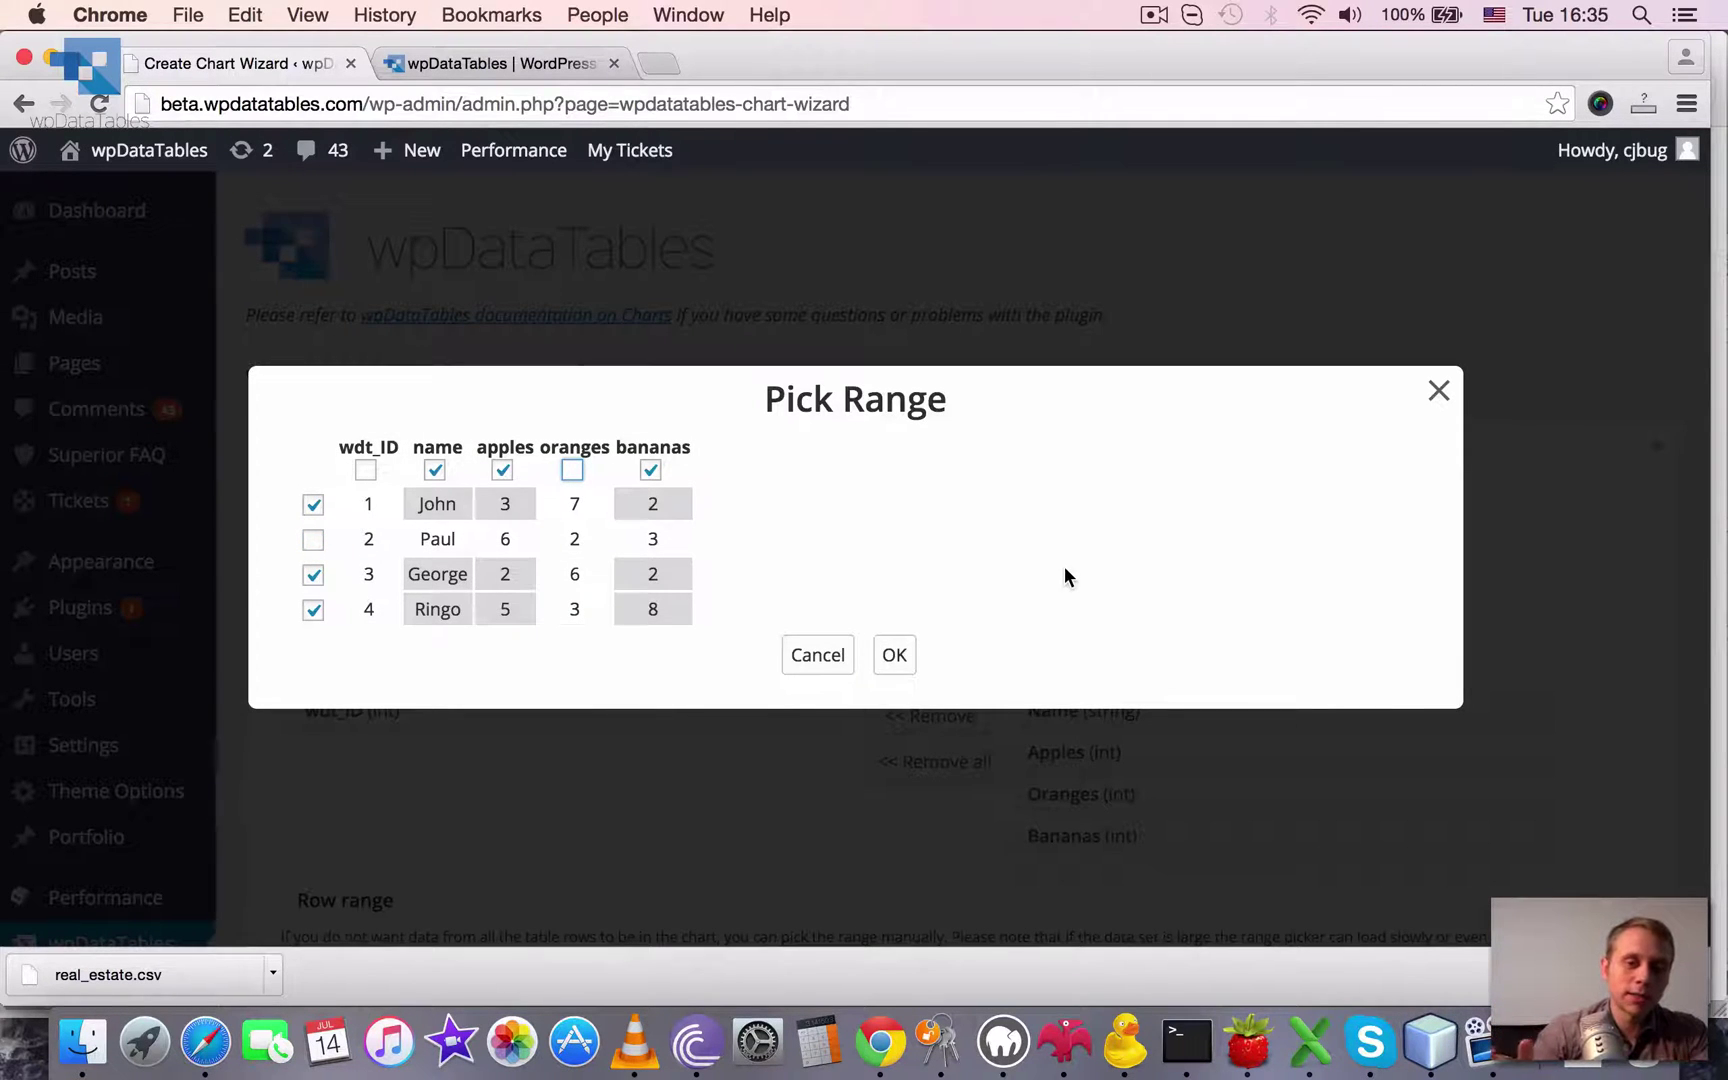
{"action": "left_click", "coordinate": [313, 575]}
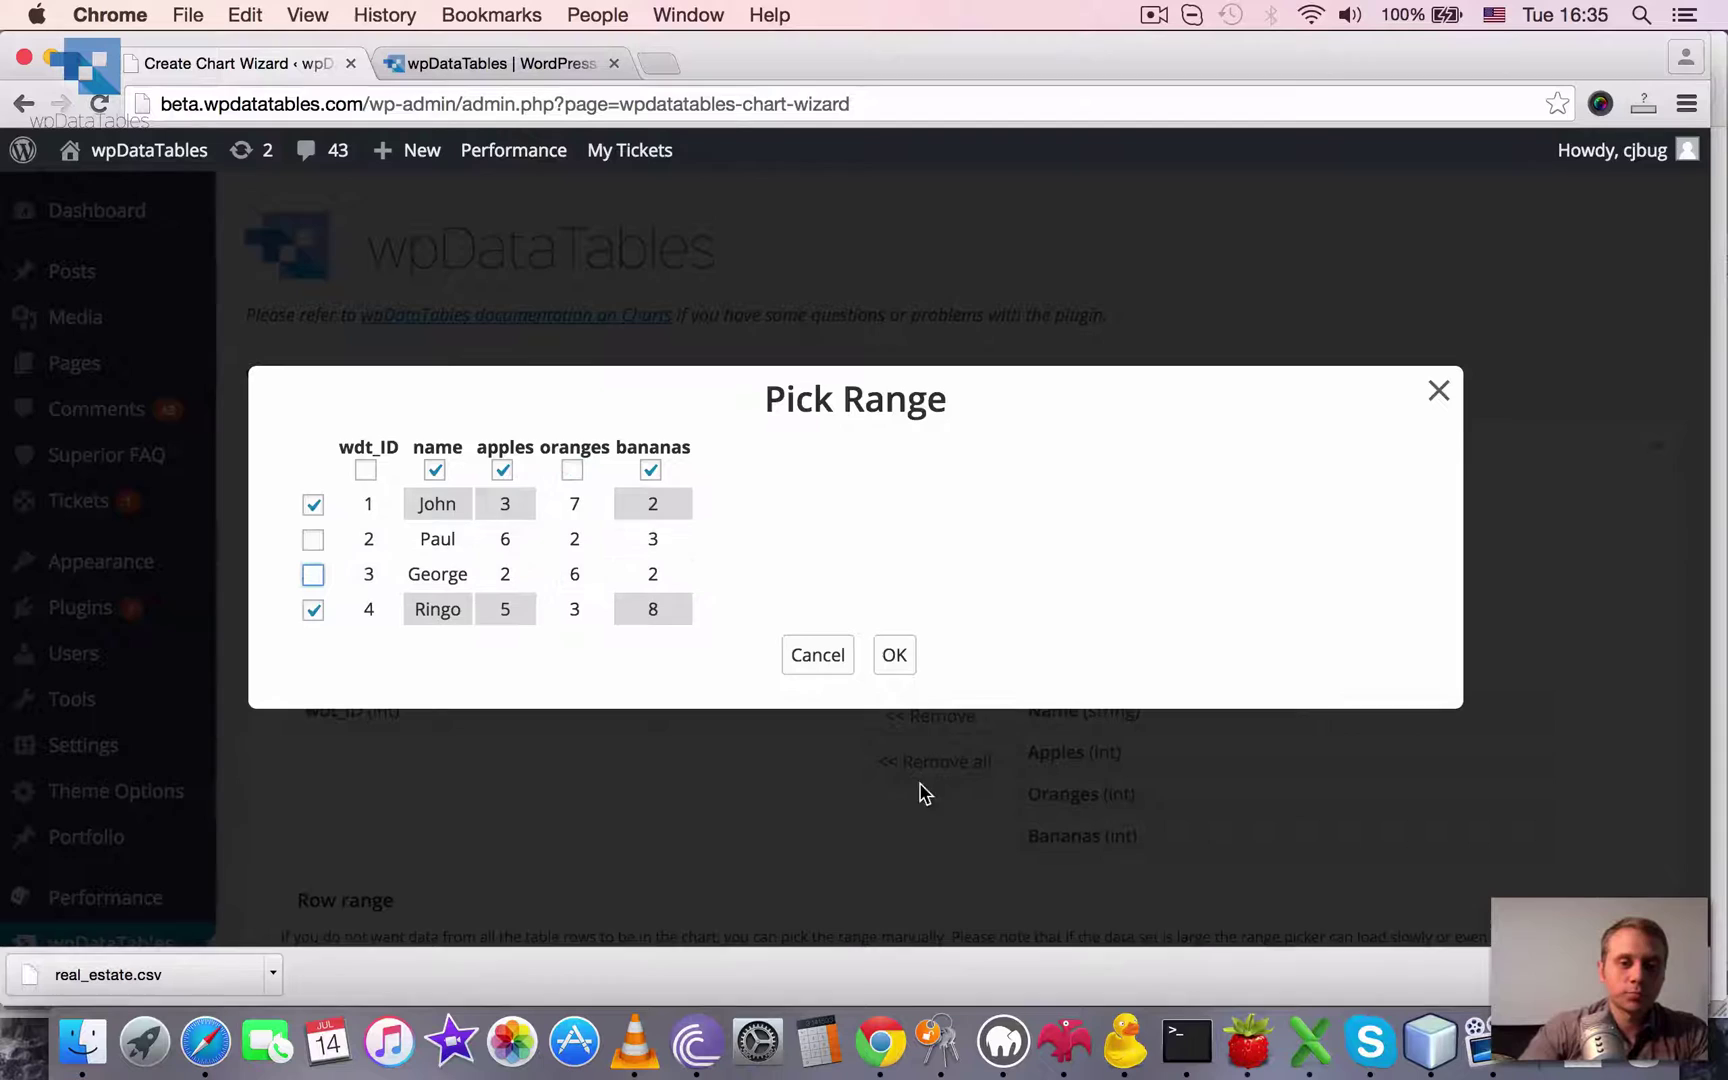
{"action": "left_click", "coordinate": [509, 543]}
{"action": "left_click", "coordinate": [462, 510]}
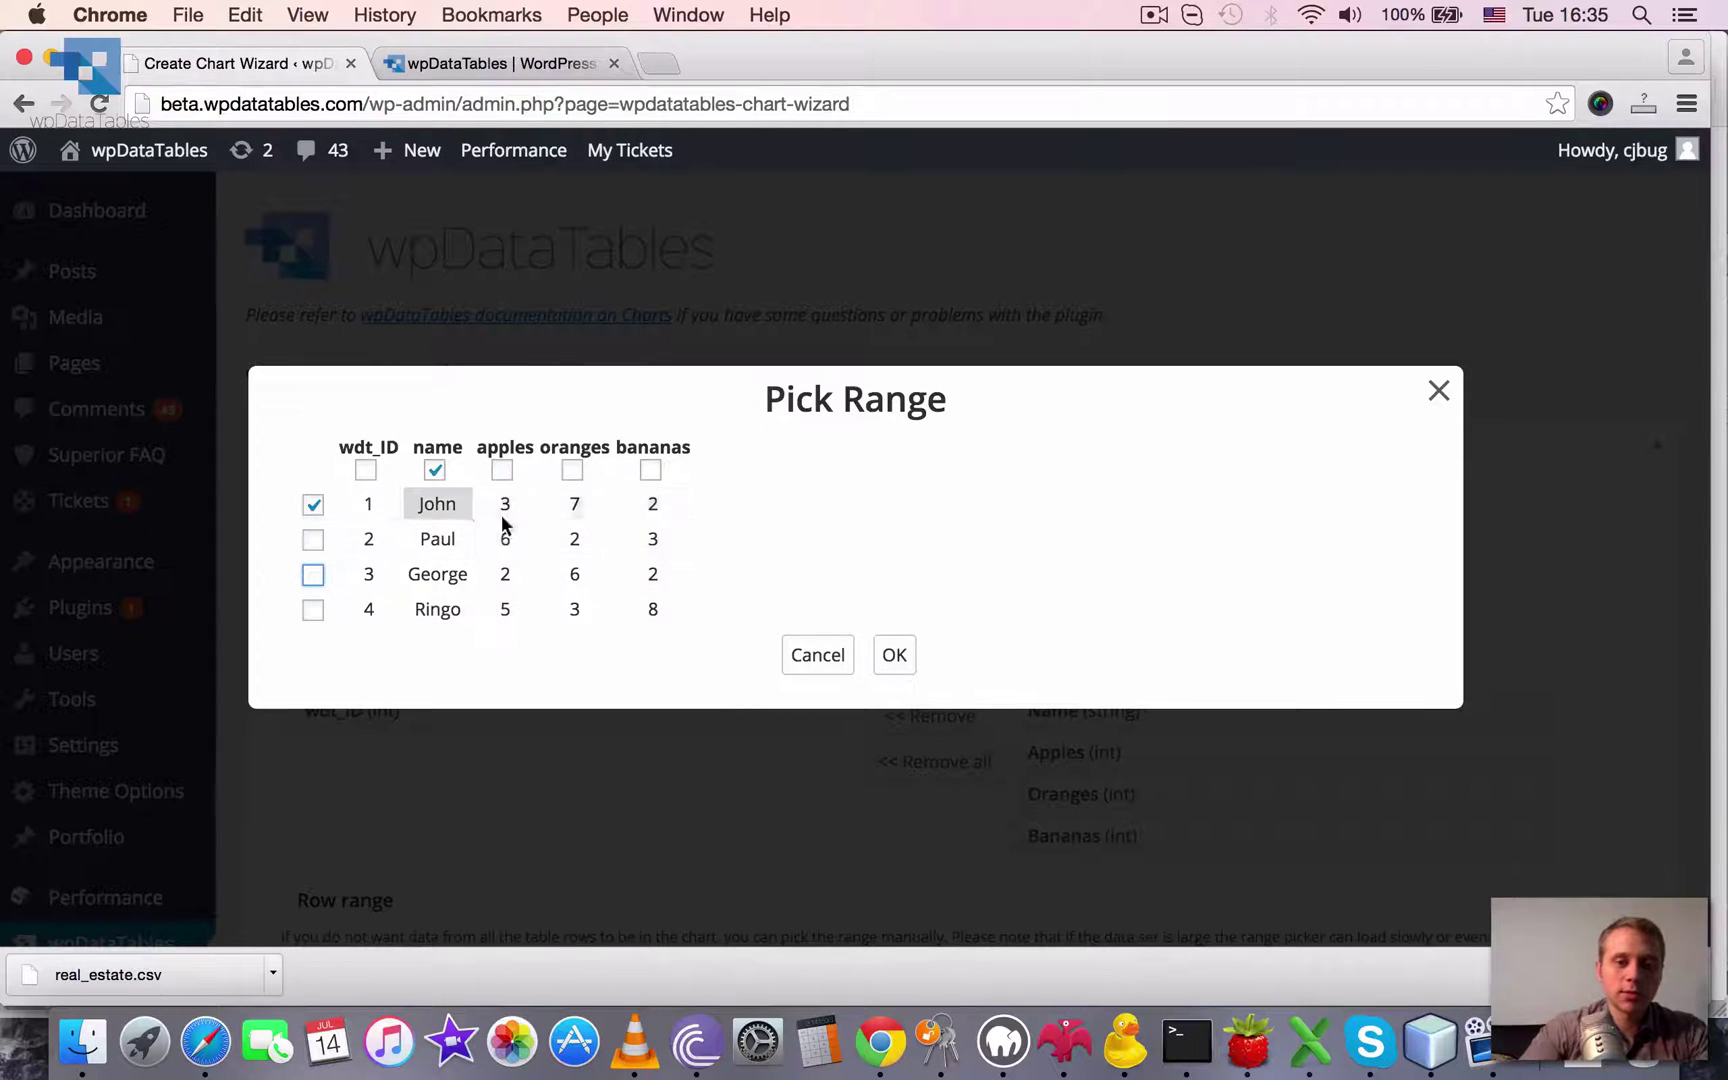
{"action": "left_click_drag", "start_coordinate": [505, 525], "coordinate": [671, 610]}
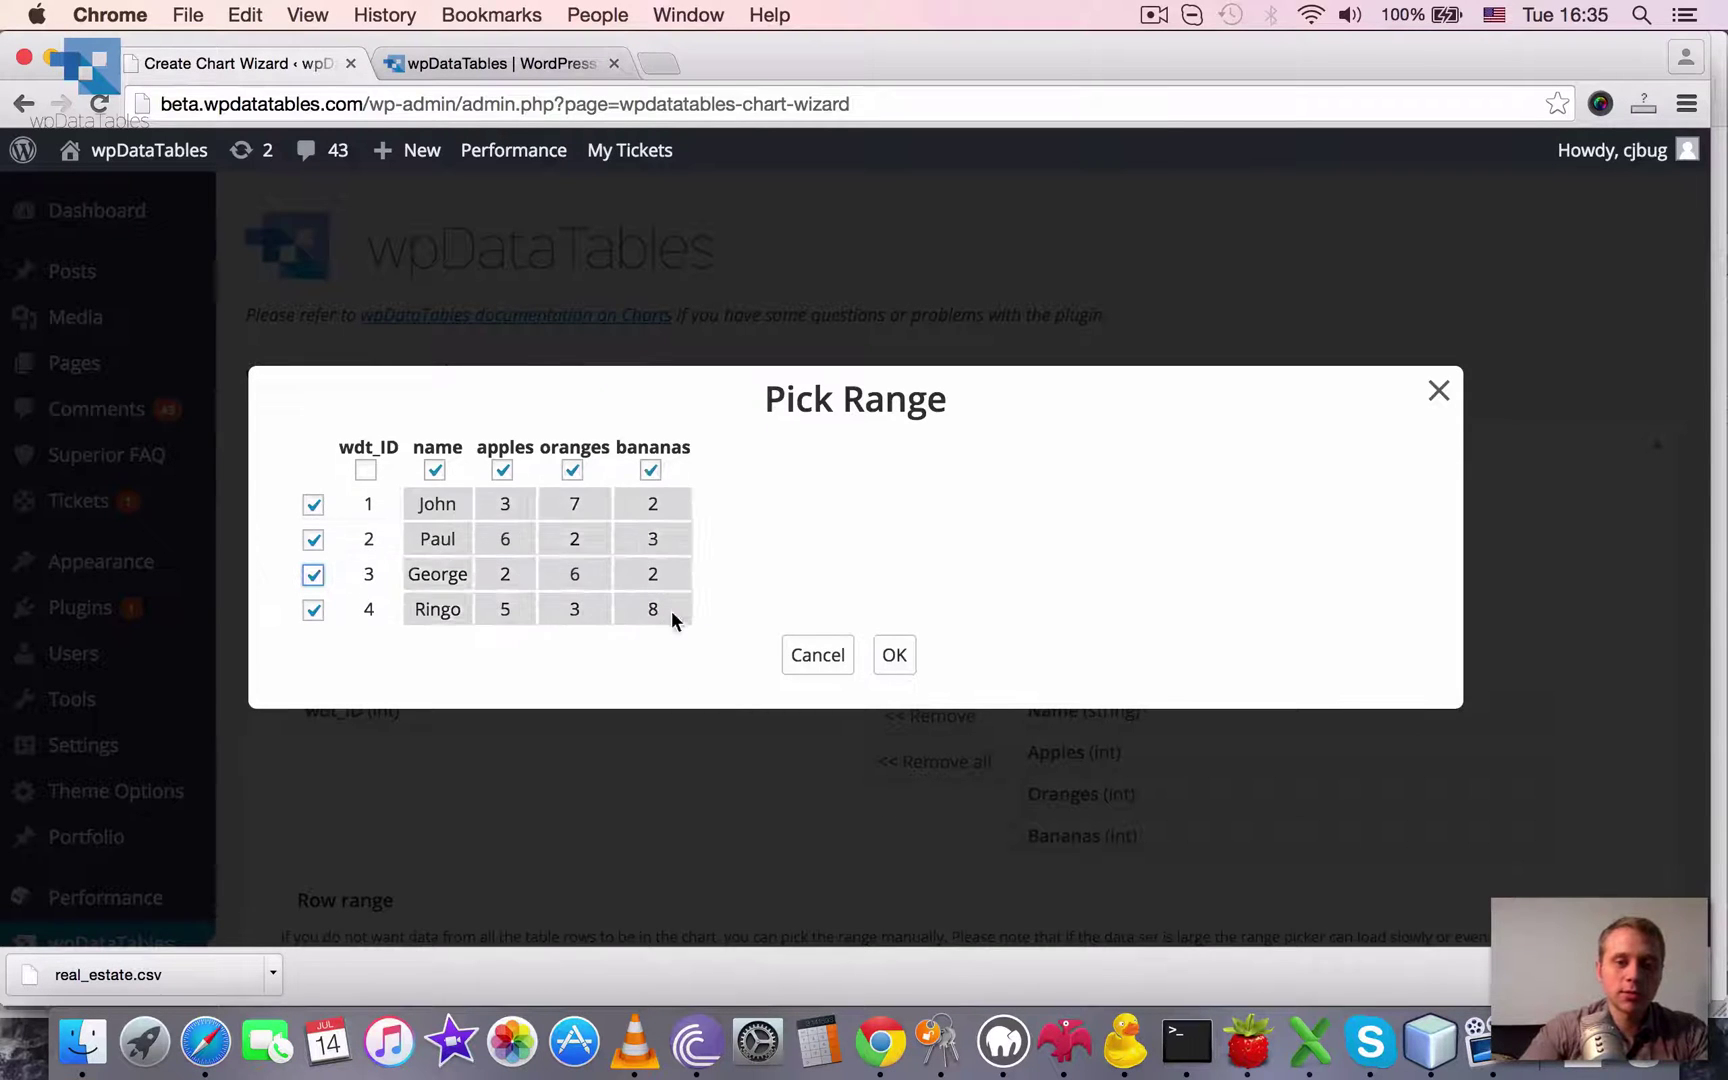
{"action": "left_click", "coordinate": [819, 655]}
{"action": "scroll", "coordinate": [984, 742], "scroll_direction": "down", "scroll_amount": 5}
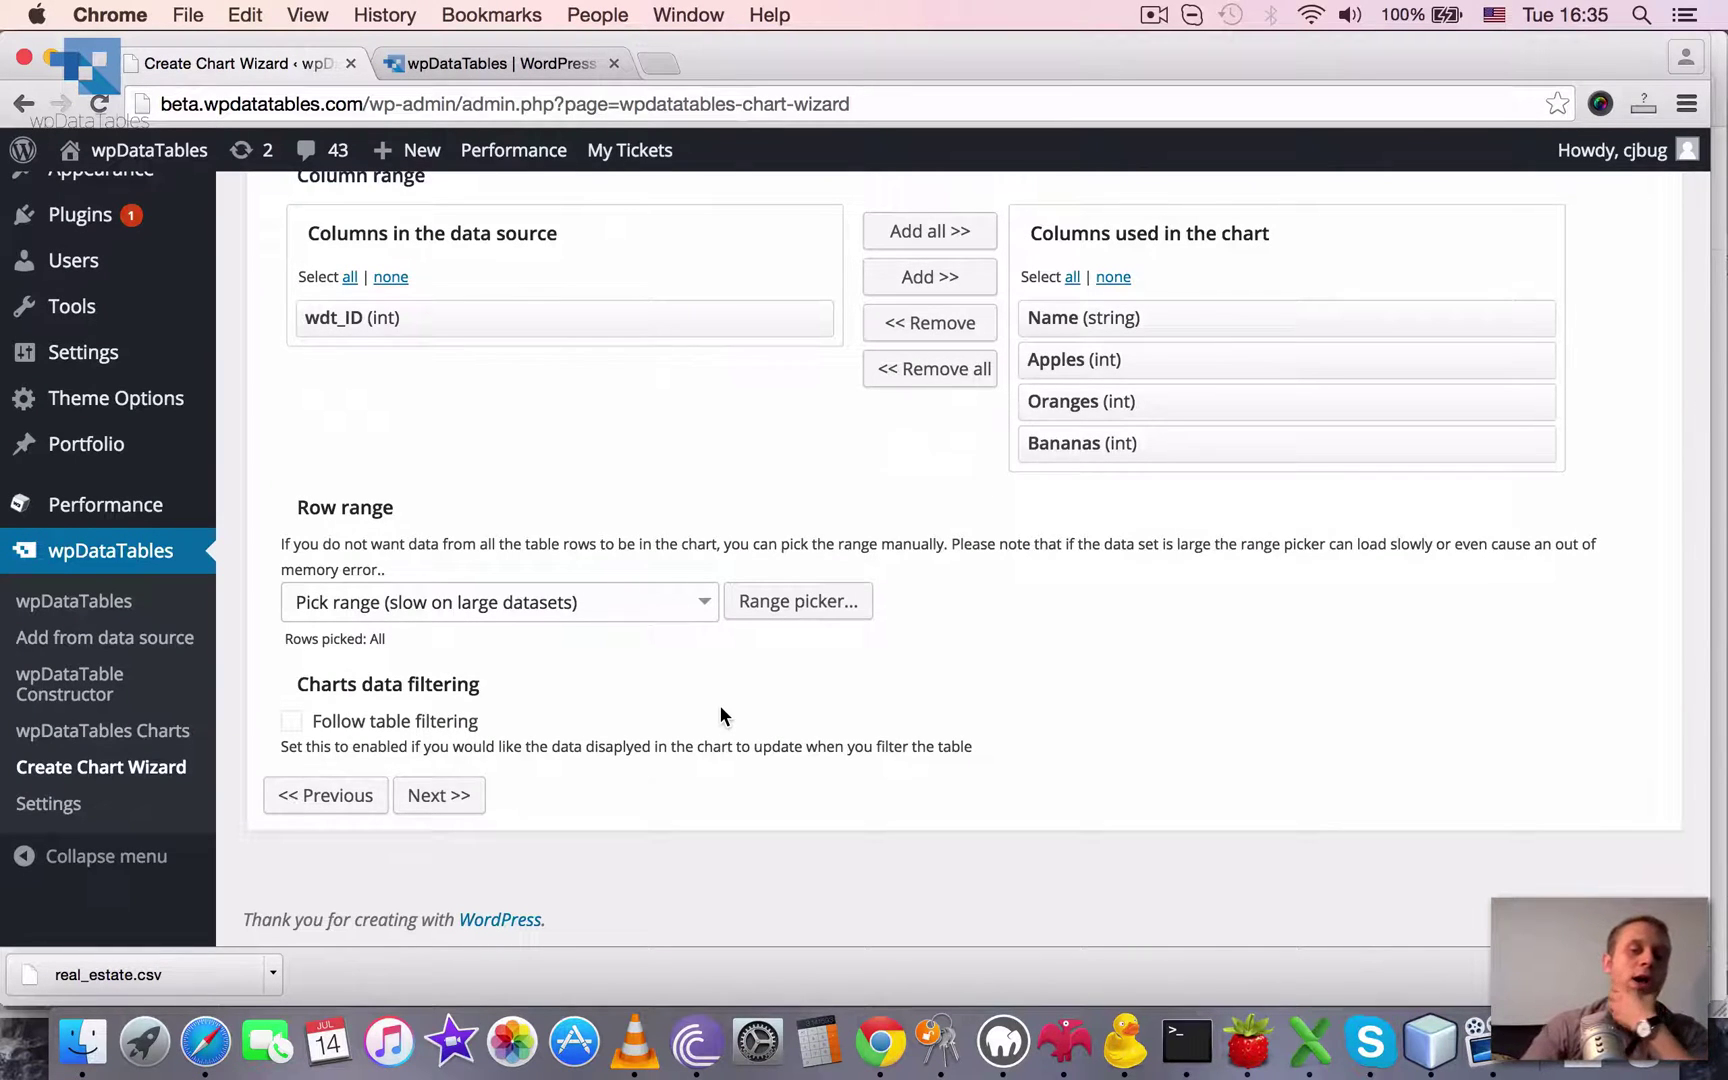
Switch Row range to All rows and then back to Pick range
{"action": "left_click", "coordinate": [557, 610]}
{"action": "left_click", "coordinate": [463, 536]}
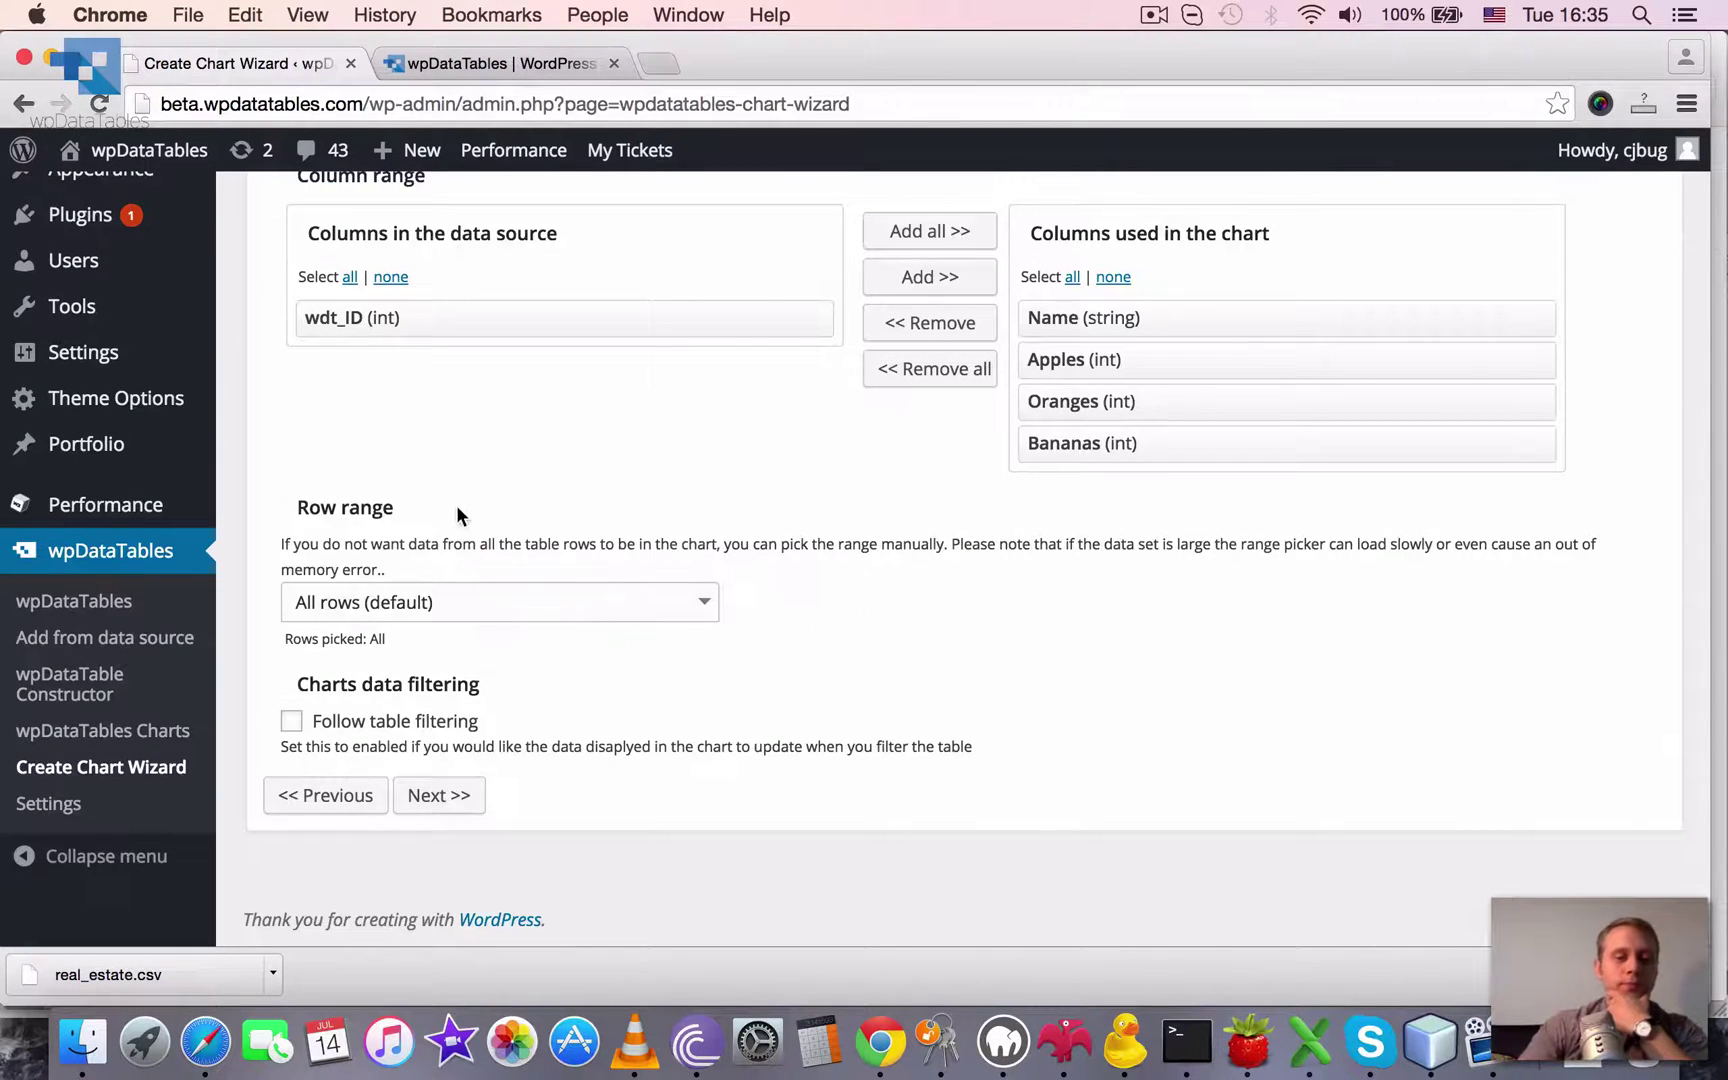
{"action": "left_click", "coordinate": [398, 600]}
{"action": "left_click", "coordinate": [420, 560]}
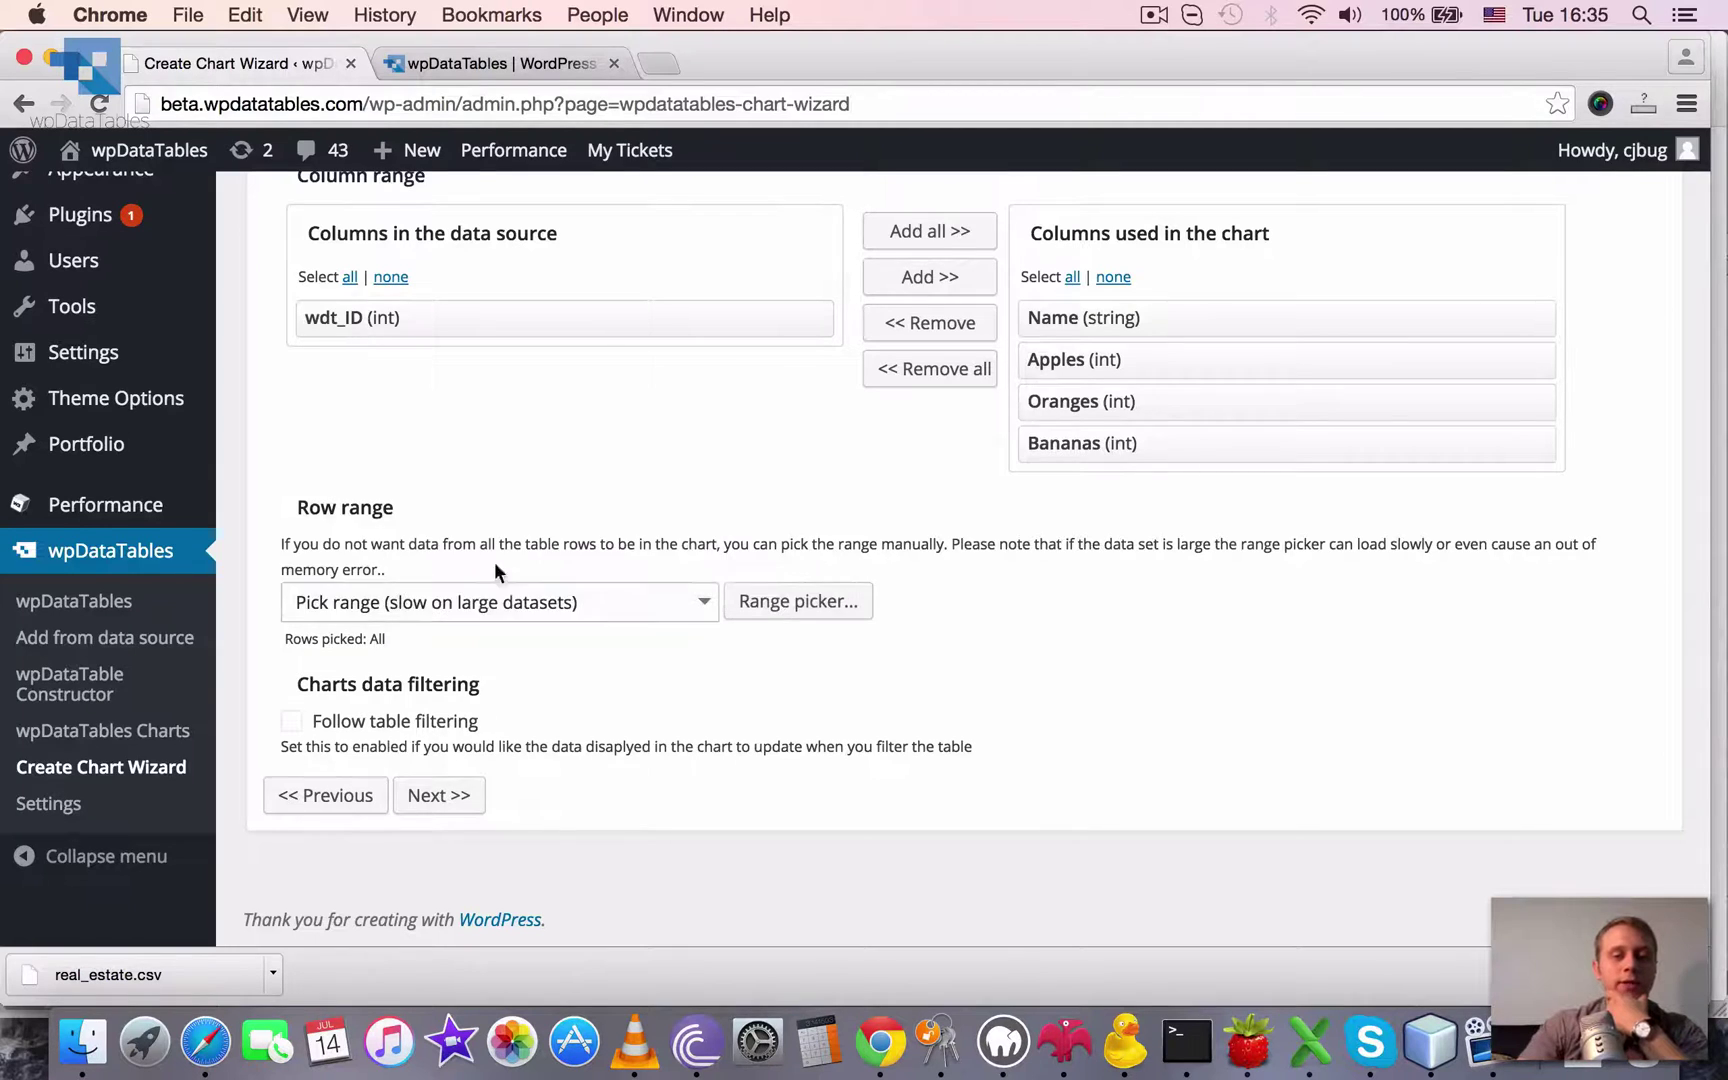
In the Range picker, select Oranges and Bananas for Paul and George, giving 2 picked rows
{"action": "left_click", "coordinate": [752, 601]}
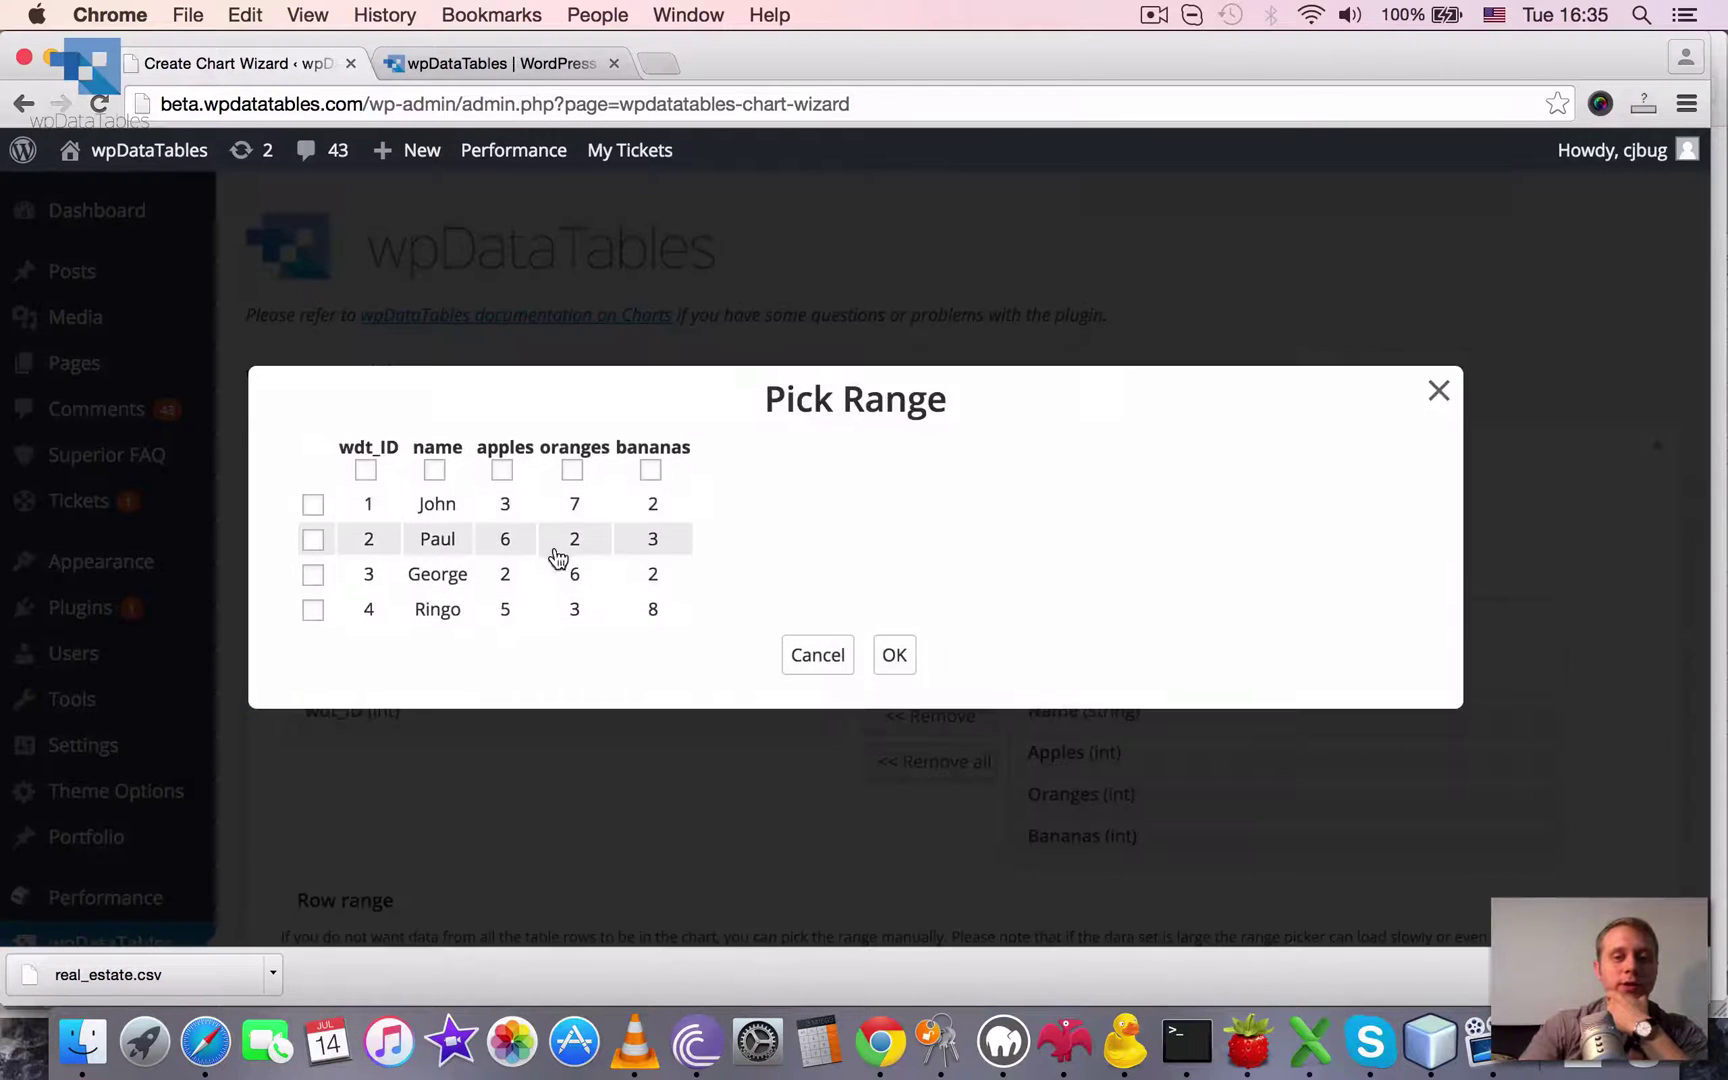
{"action": "left_click_drag", "start_coordinate": [557, 557], "coordinate": [648, 571]}
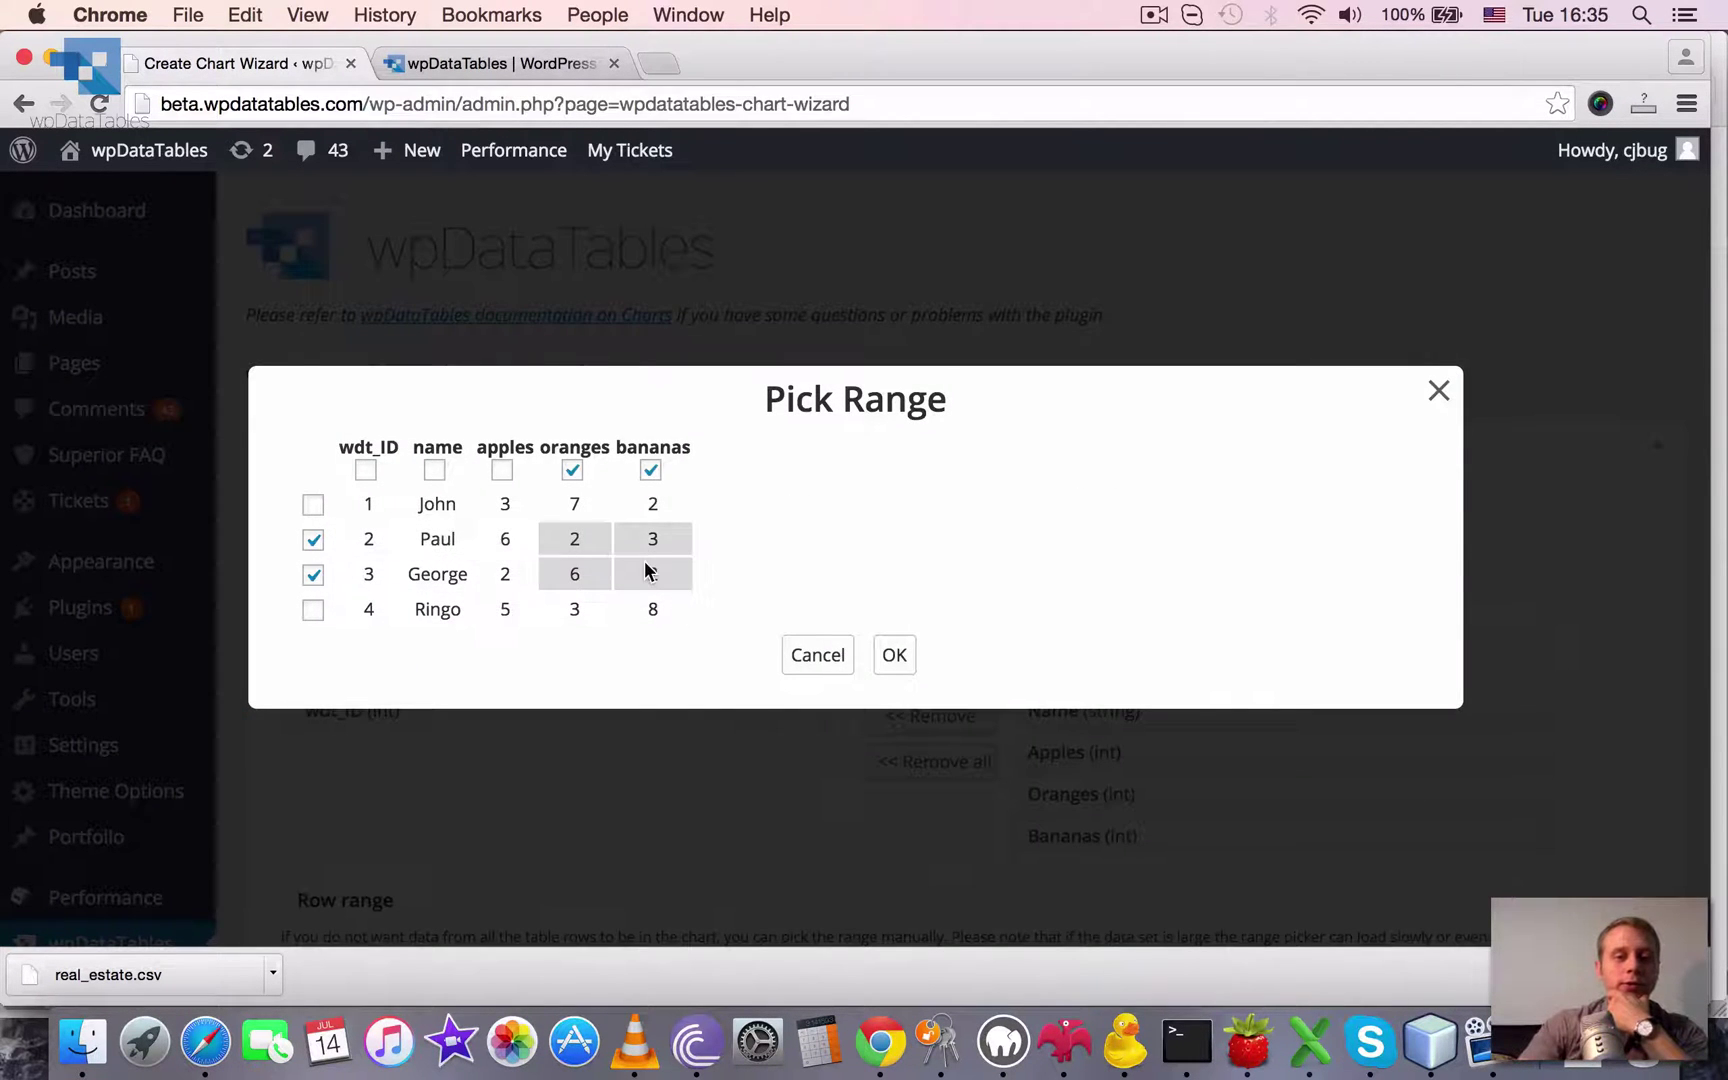
{"action": "left_click", "coordinate": [895, 659]}
{"action": "scroll", "coordinate": [1193, 742], "scroll_direction": "down", "scroll_amount": 3}
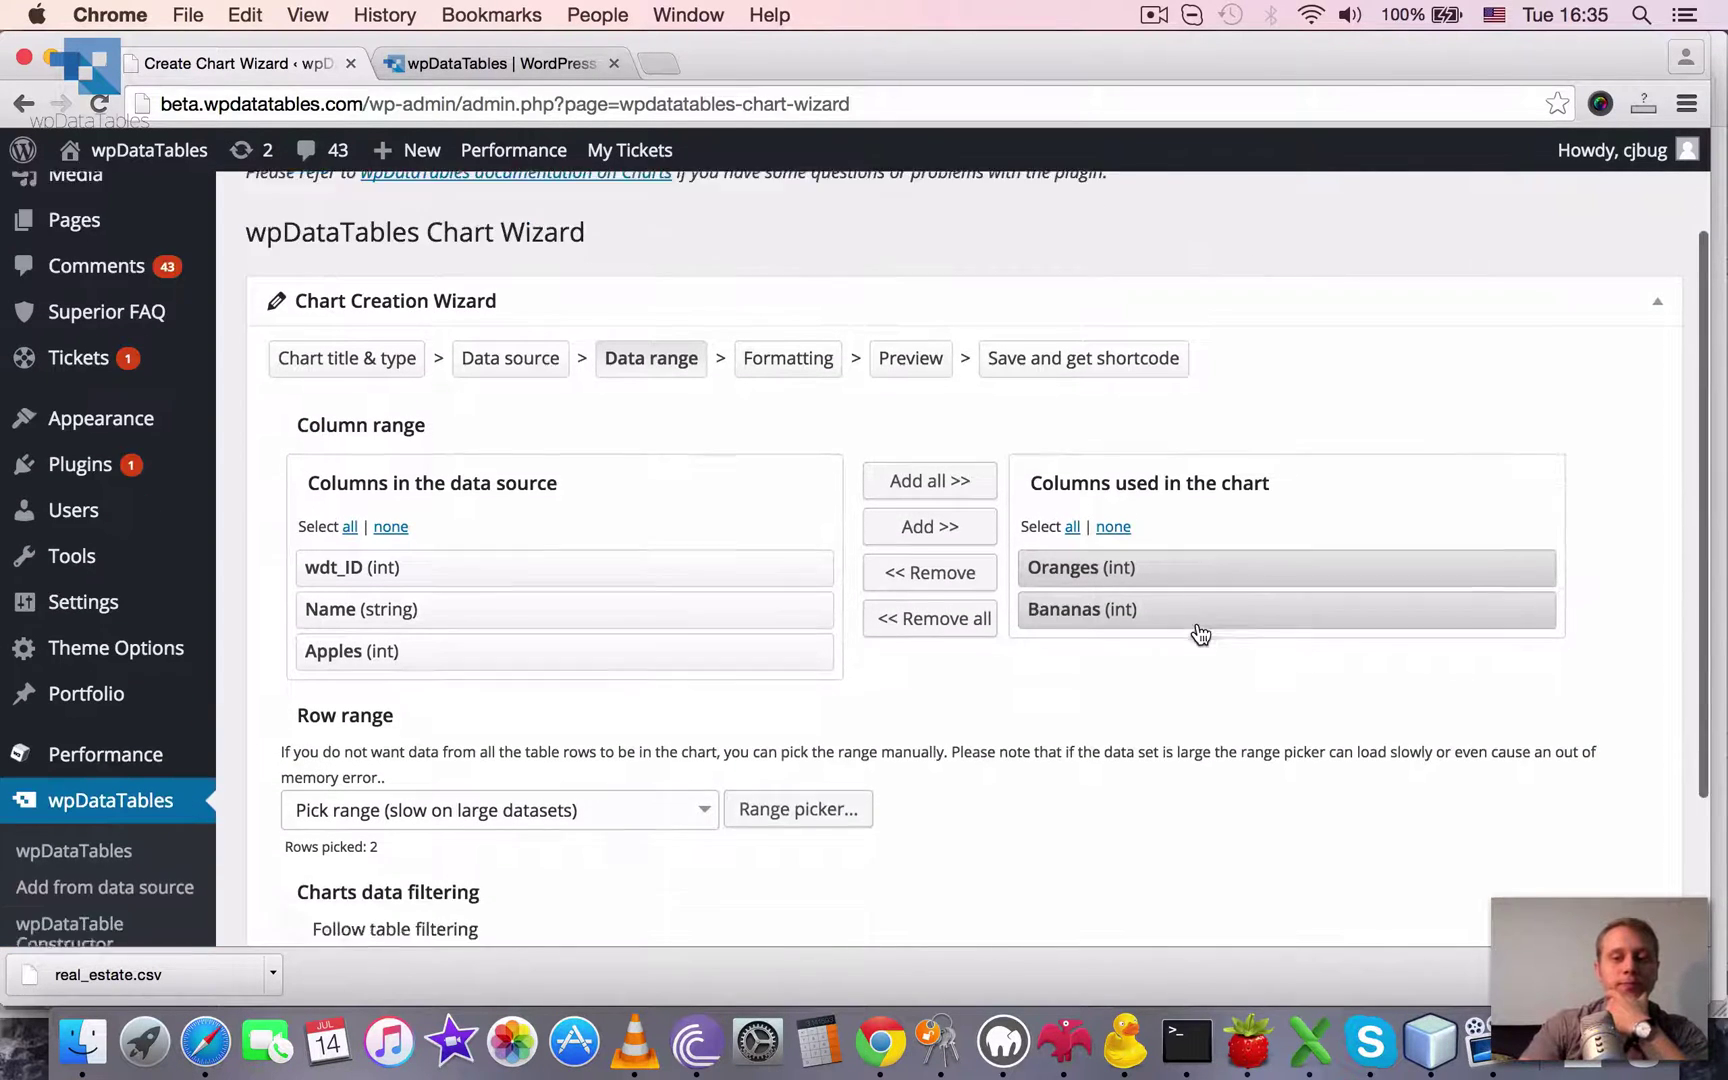
{"action": "scroll", "coordinate": [1200, 635], "scroll_direction": "down", "scroll_amount": 2}
{"action": "scroll", "coordinate": [1104, 487], "scroll_direction": "down", "scroll_amount": 2}
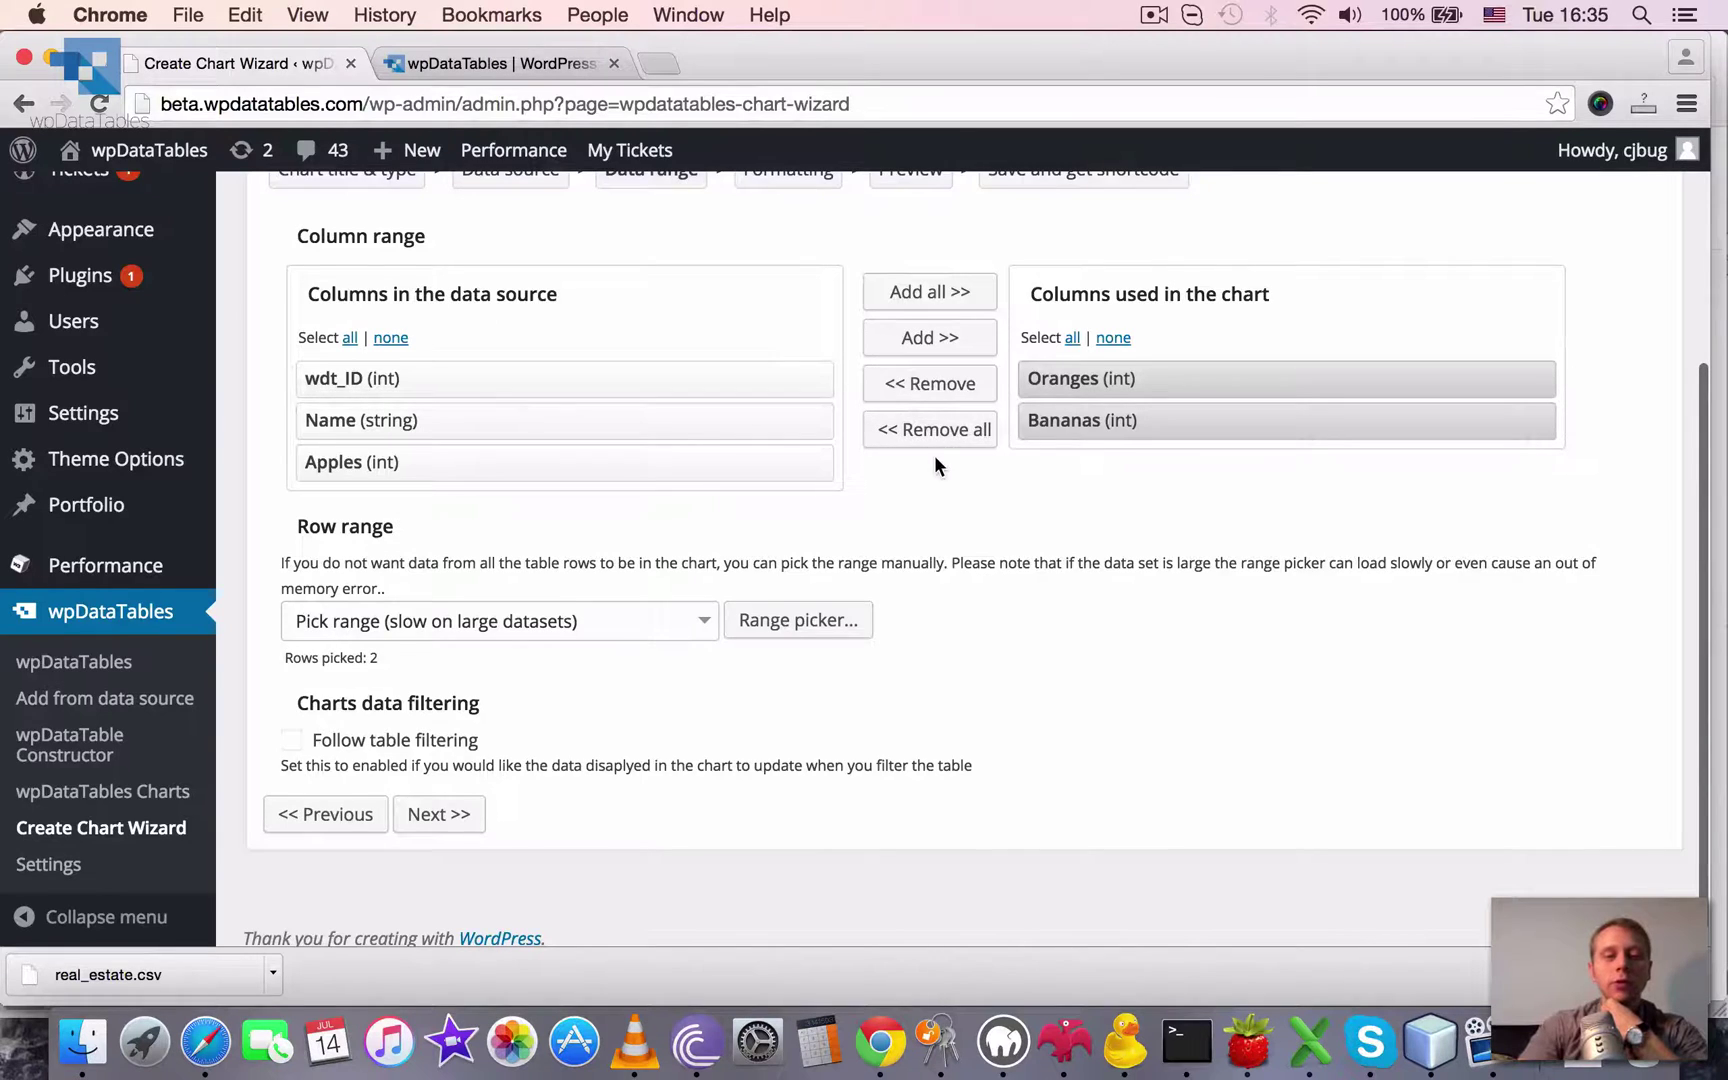
{"action": "scroll", "coordinate": [934, 462], "scroll_direction": "down", "scroll_amount": 1}
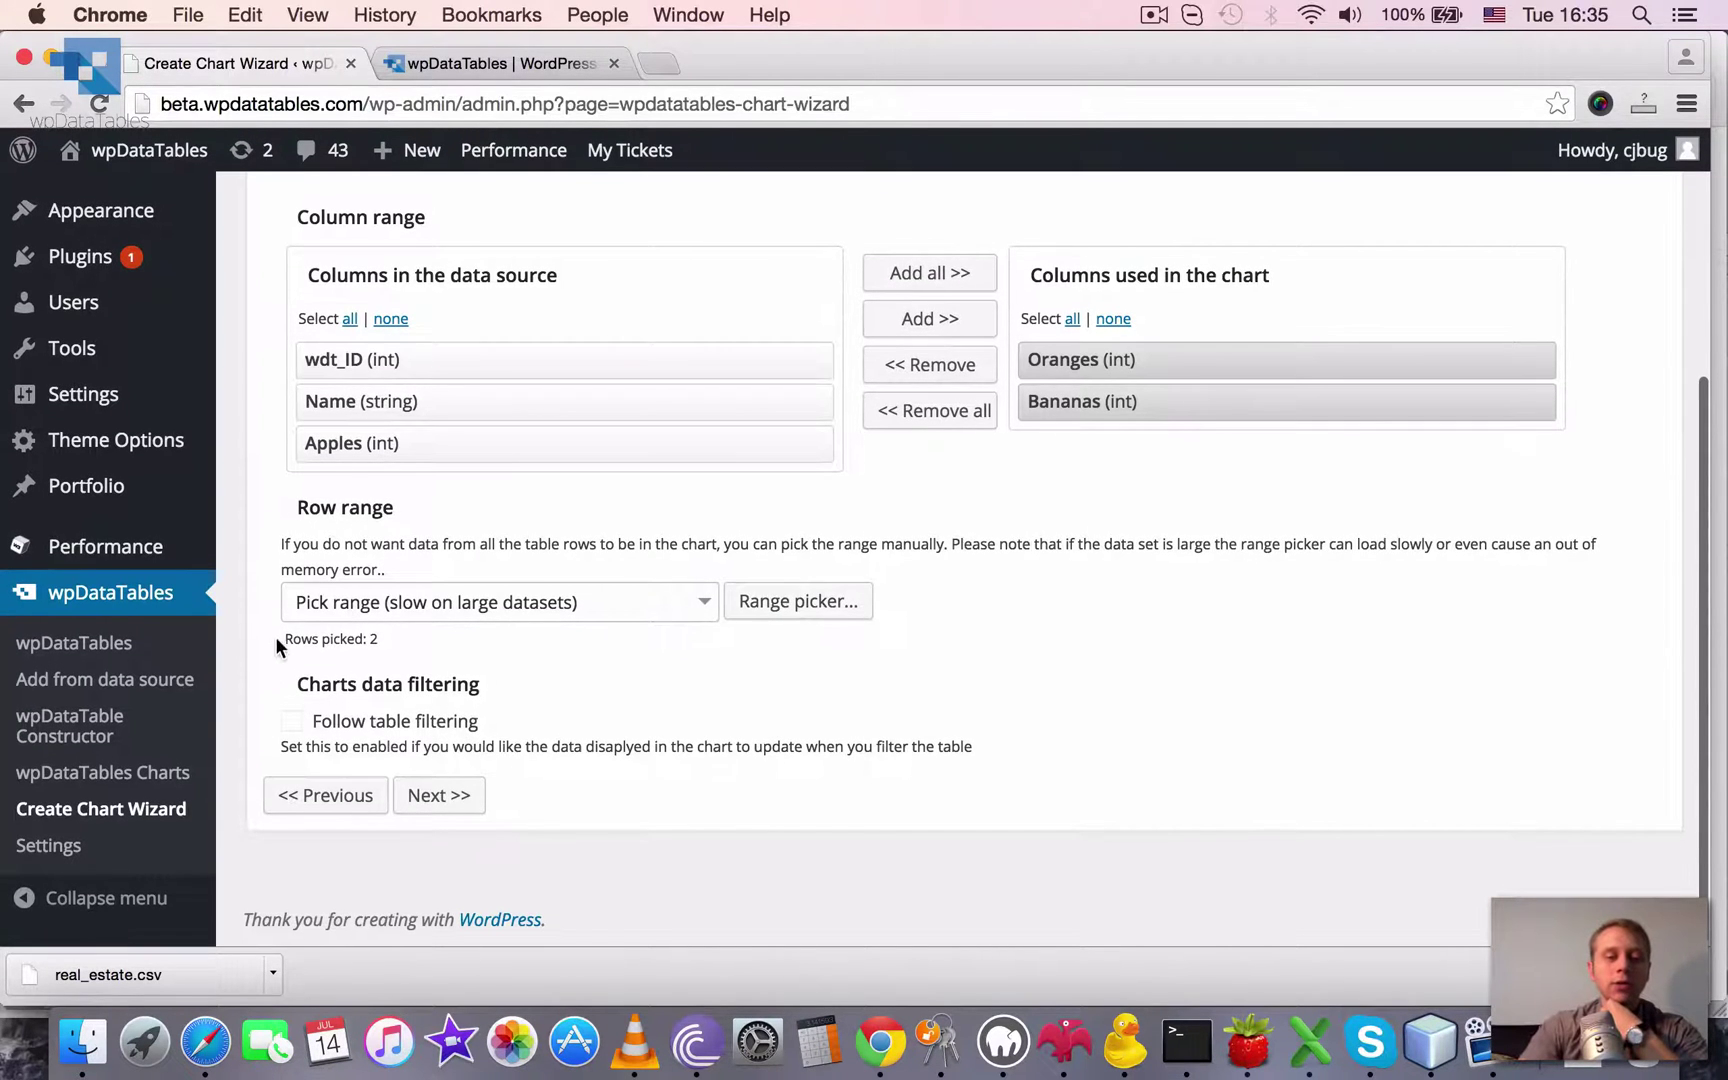
Reset Row range to All rows, add Name and Apples with Name on top, then continue to formatting
{"action": "left_click", "coordinate": [572, 609]}
{"action": "left_click", "coordinate": [503, 521]}
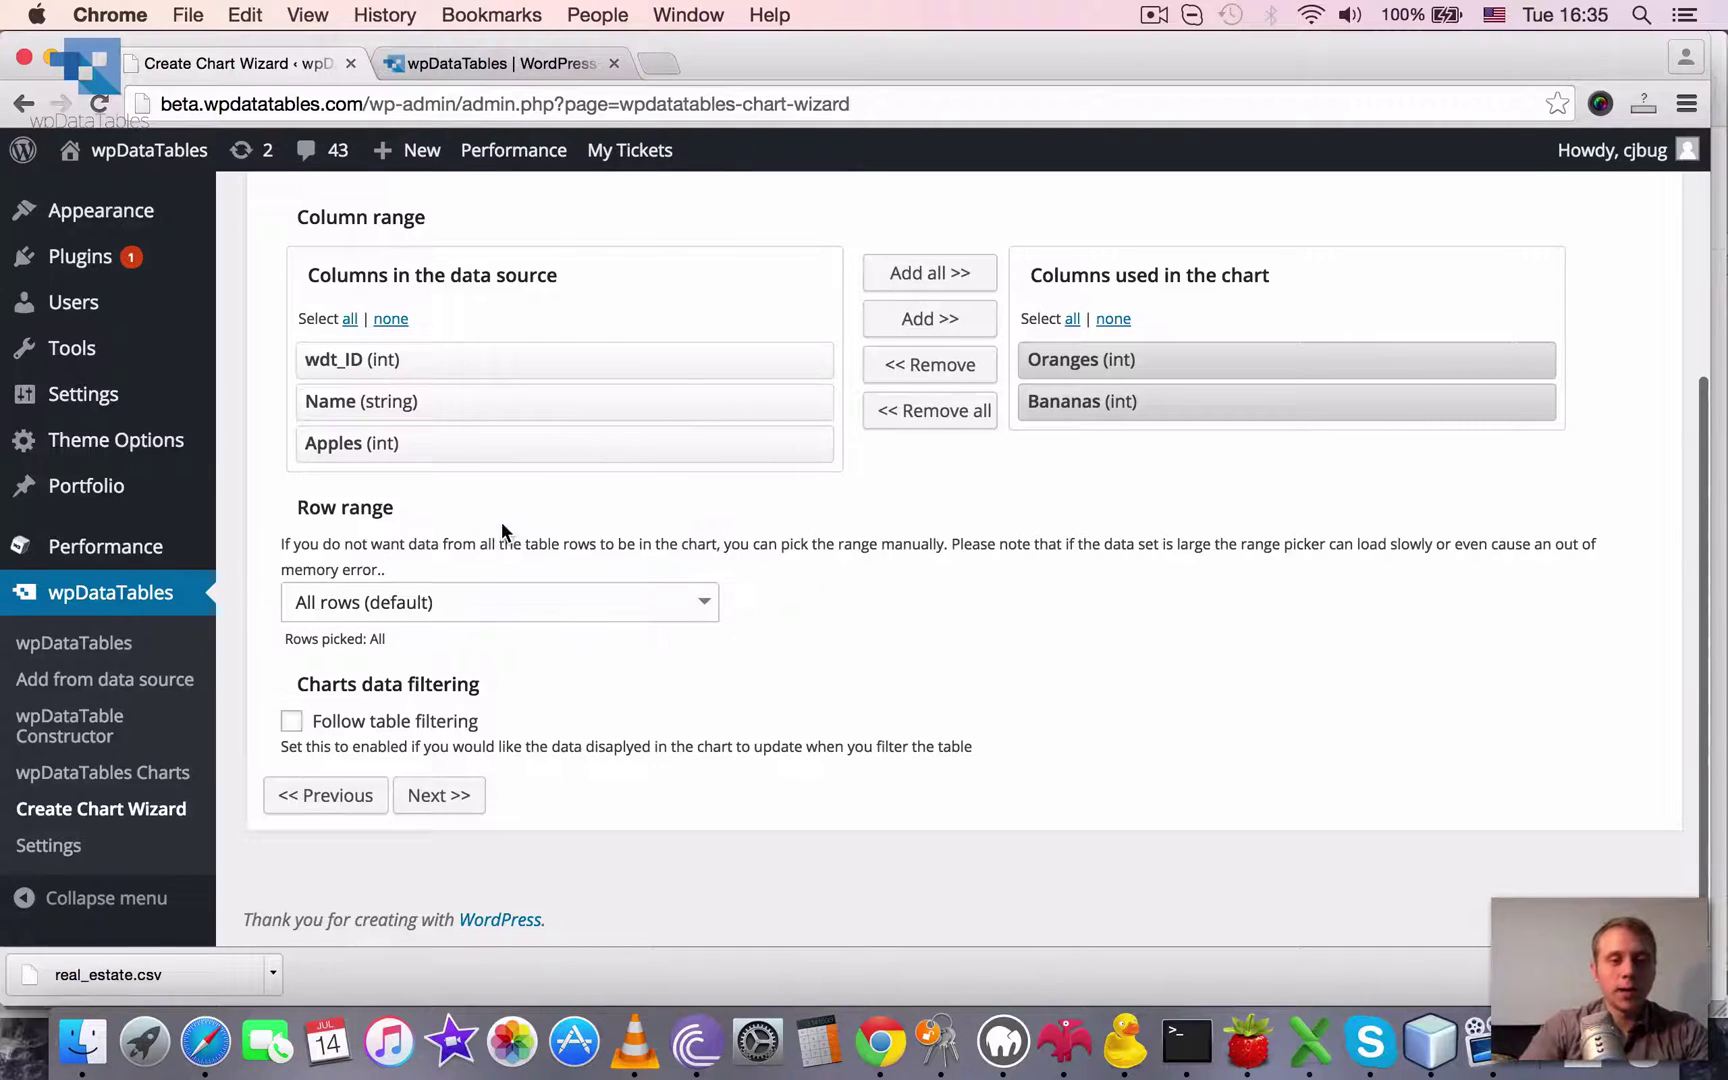
{"action": "left_click", "coordinate": [474, 425]}
{"action": "left_click", "coordinate": [550, 452], "text": "super"}
{"action": "left_click", "coordinate": [930, 318]}
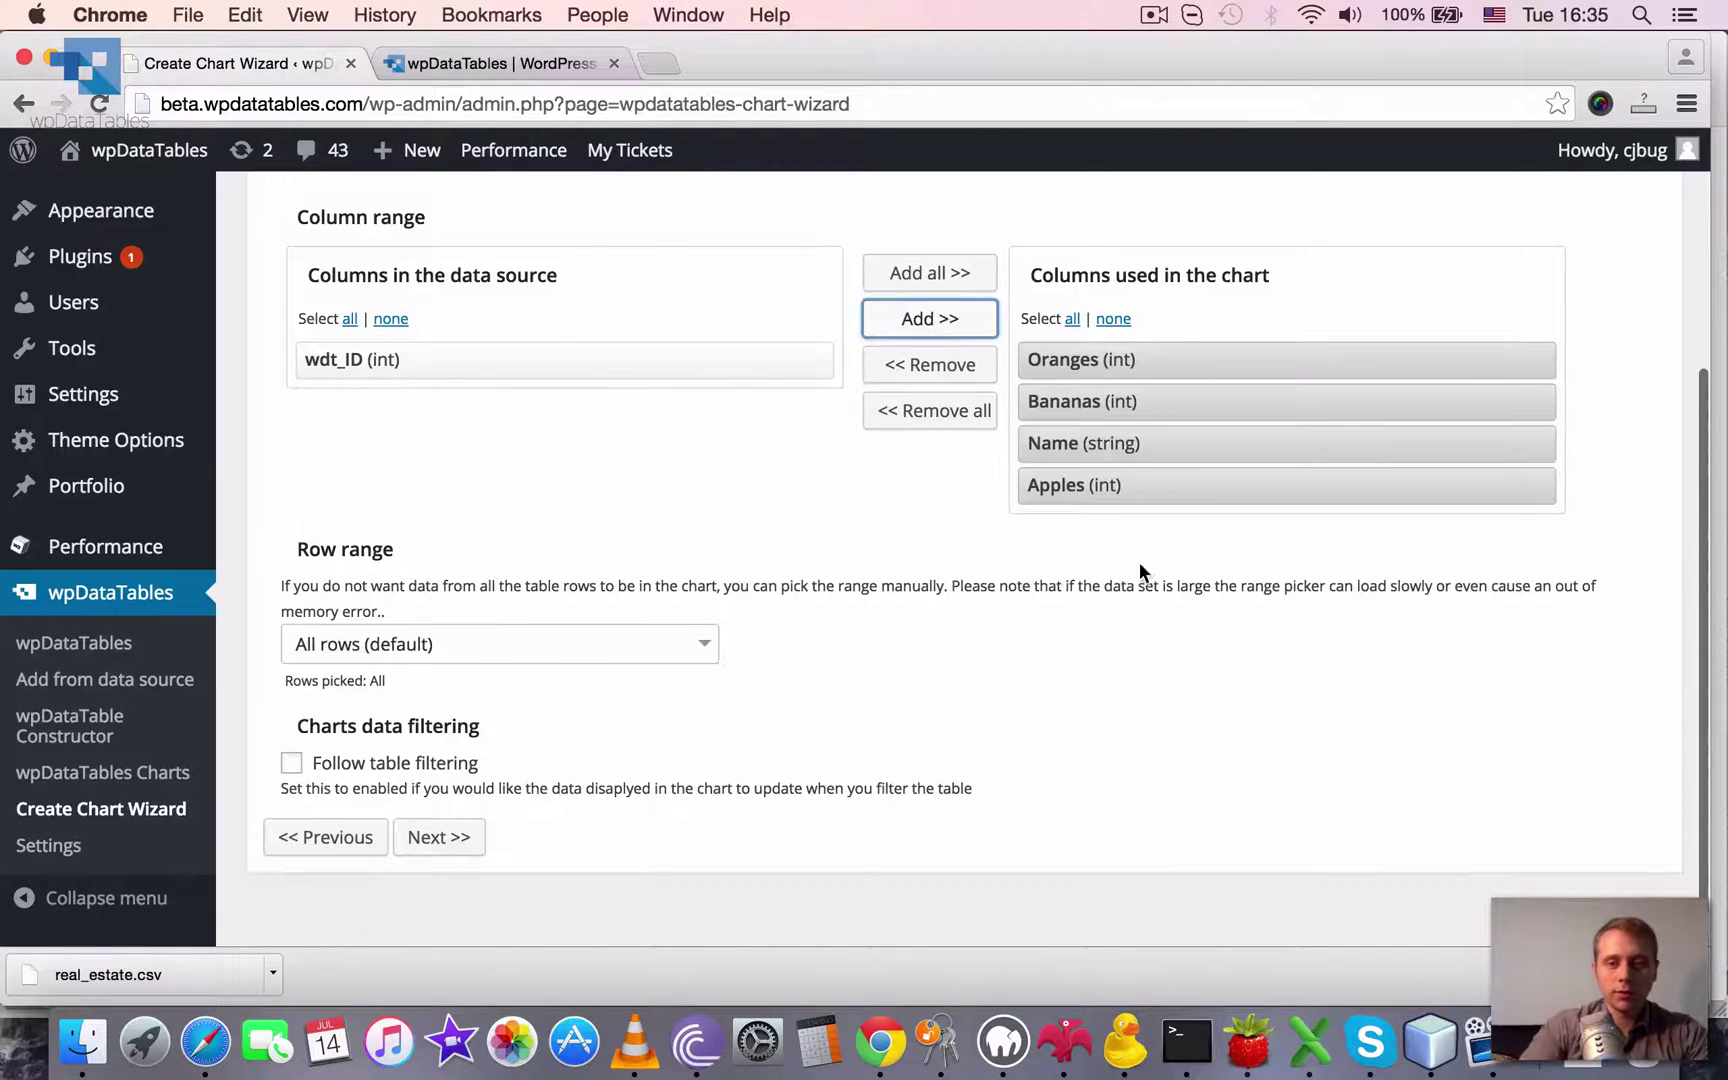
{"action": "left_click_drag", "start_coordinate": [1127, 446], "coordinate": [1118, 343]}
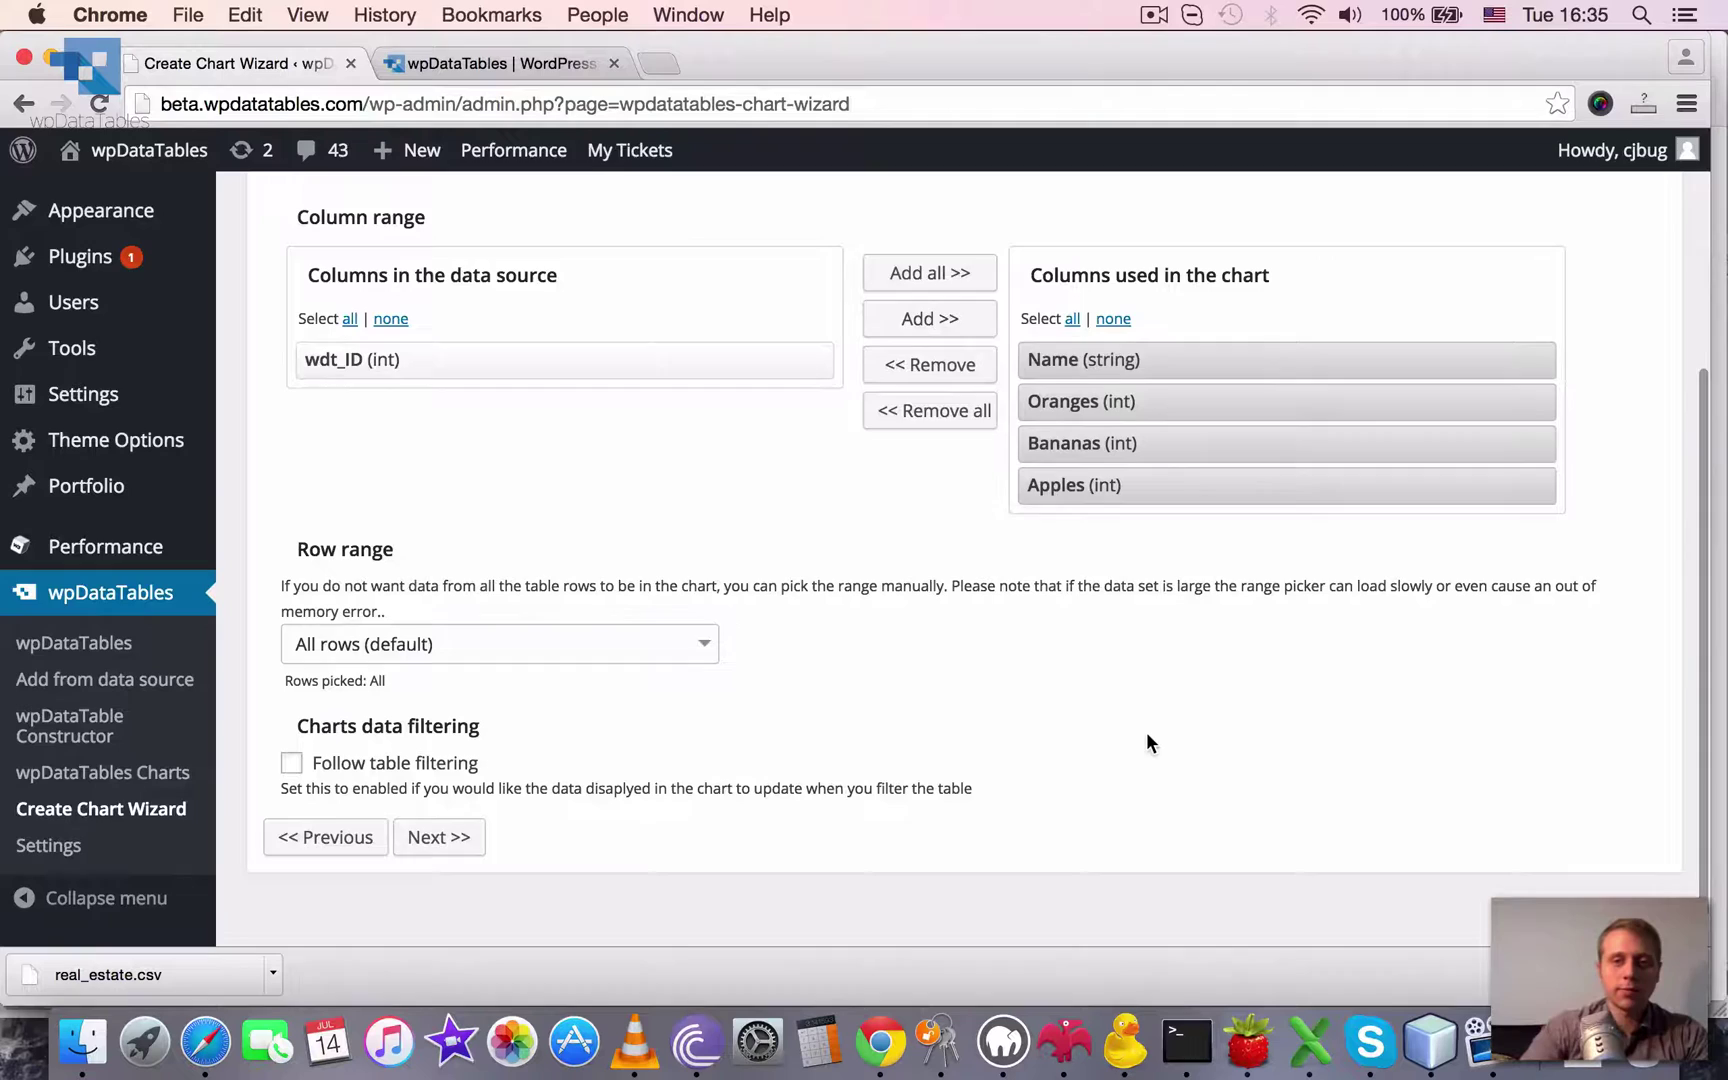
{"action": "scroll", "coordinate": [1146, 735], "scroll_direction": "down", "scroll_amount": 1}
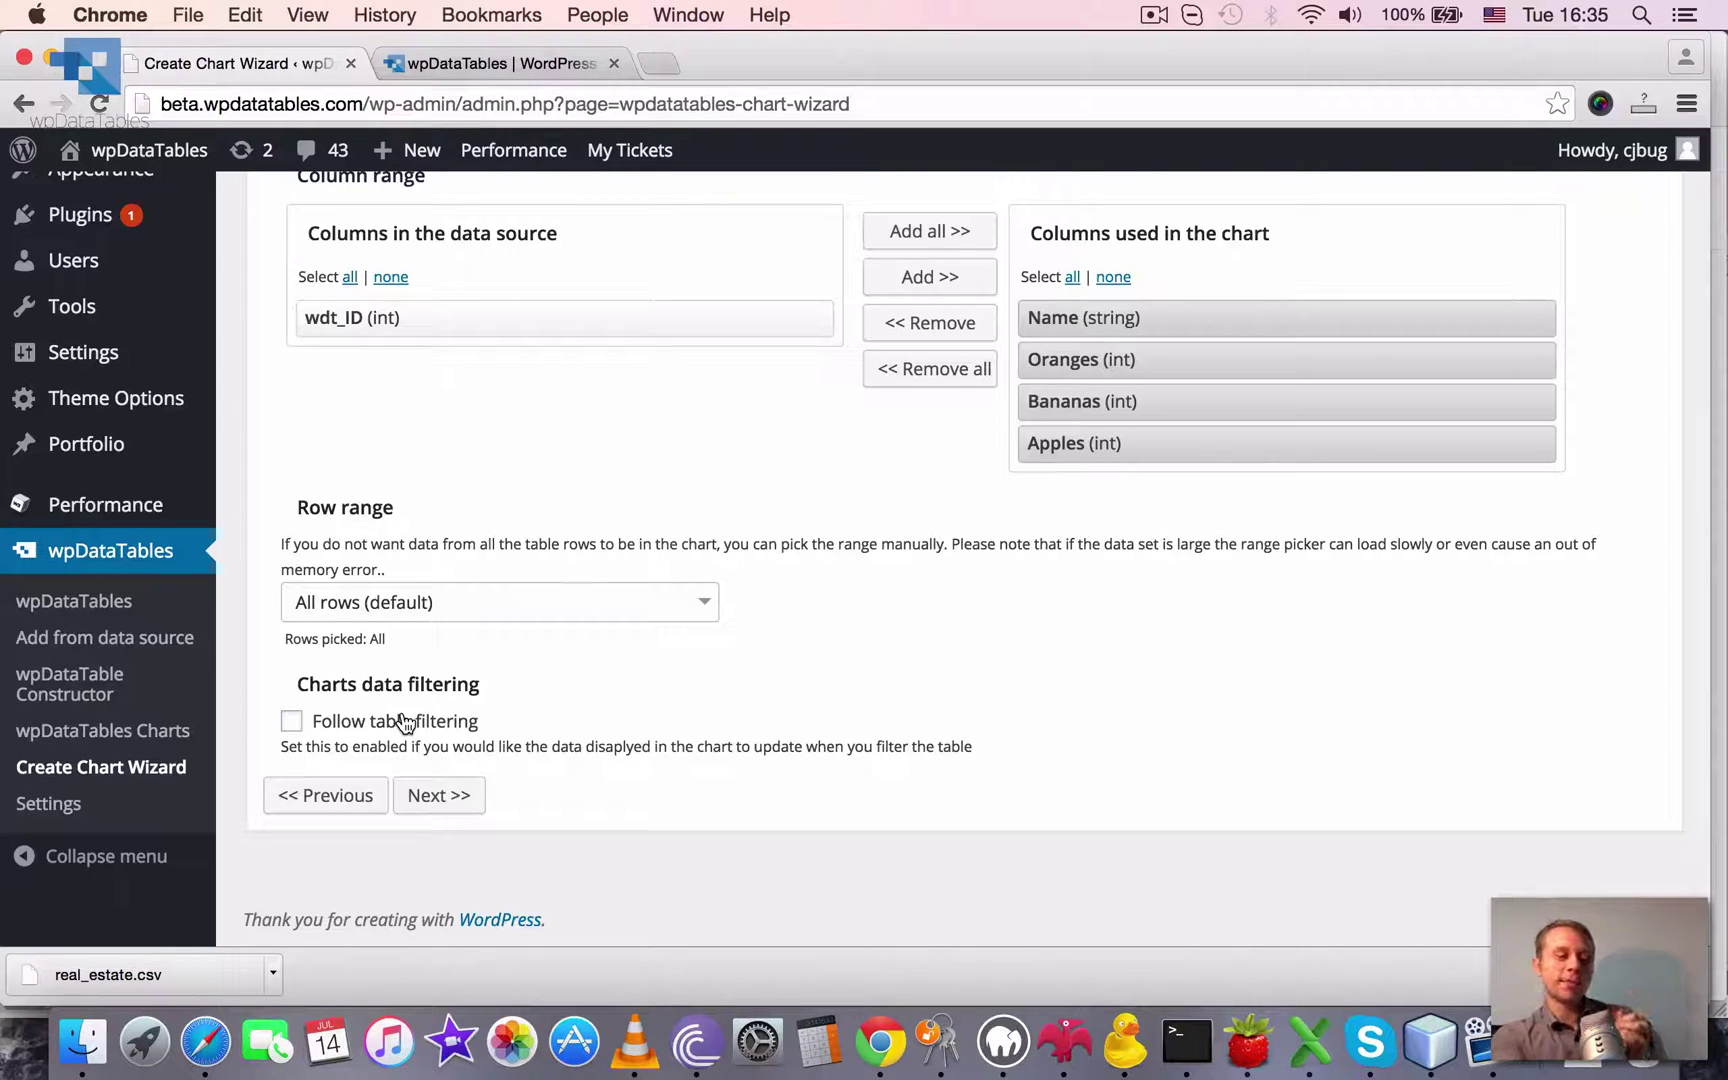
{"action": "left_click", "coordinate": [447, 805]}
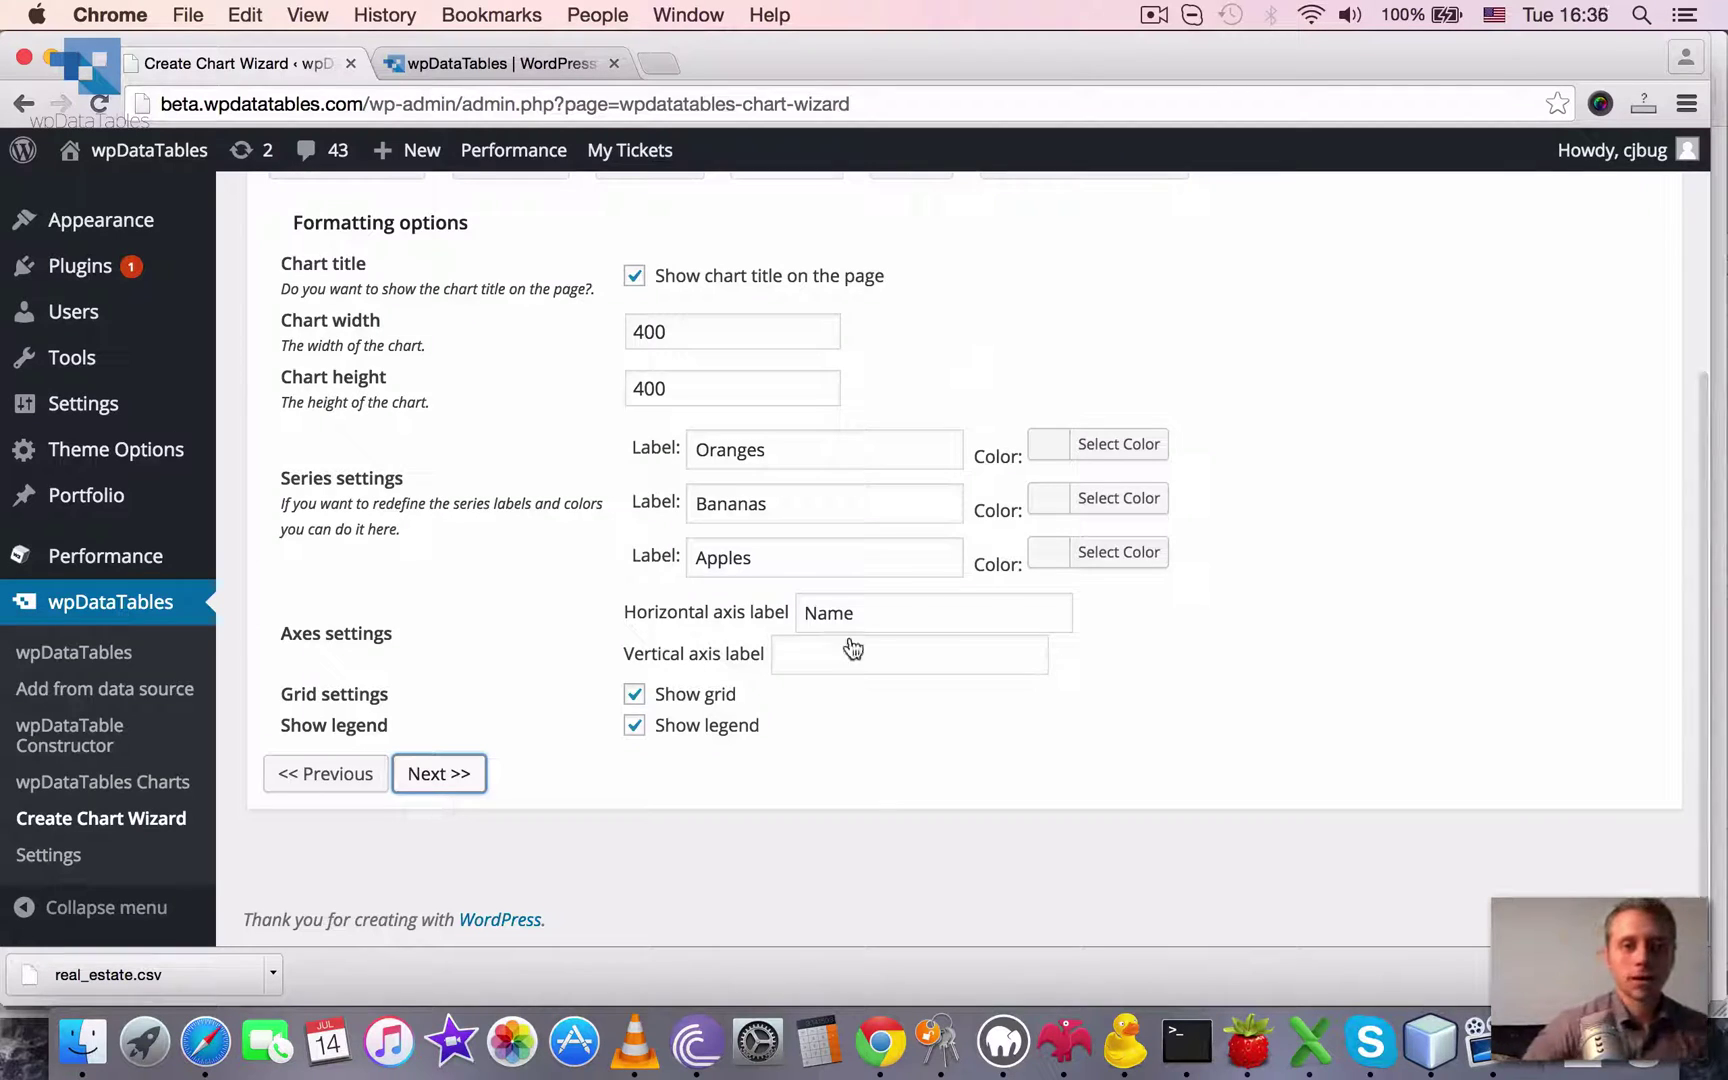
Uncheck 'Show chart title on the page' and change chart width and height from 400 to 700
{"action": "scroll", "coordinate": [1163, 551], "scroll_direction": "up", "scroll_amount": 1}
{"action": "scroll", "coordinate": [1163, 551], "scroll_direction": "up", "scroll_amount": 2}
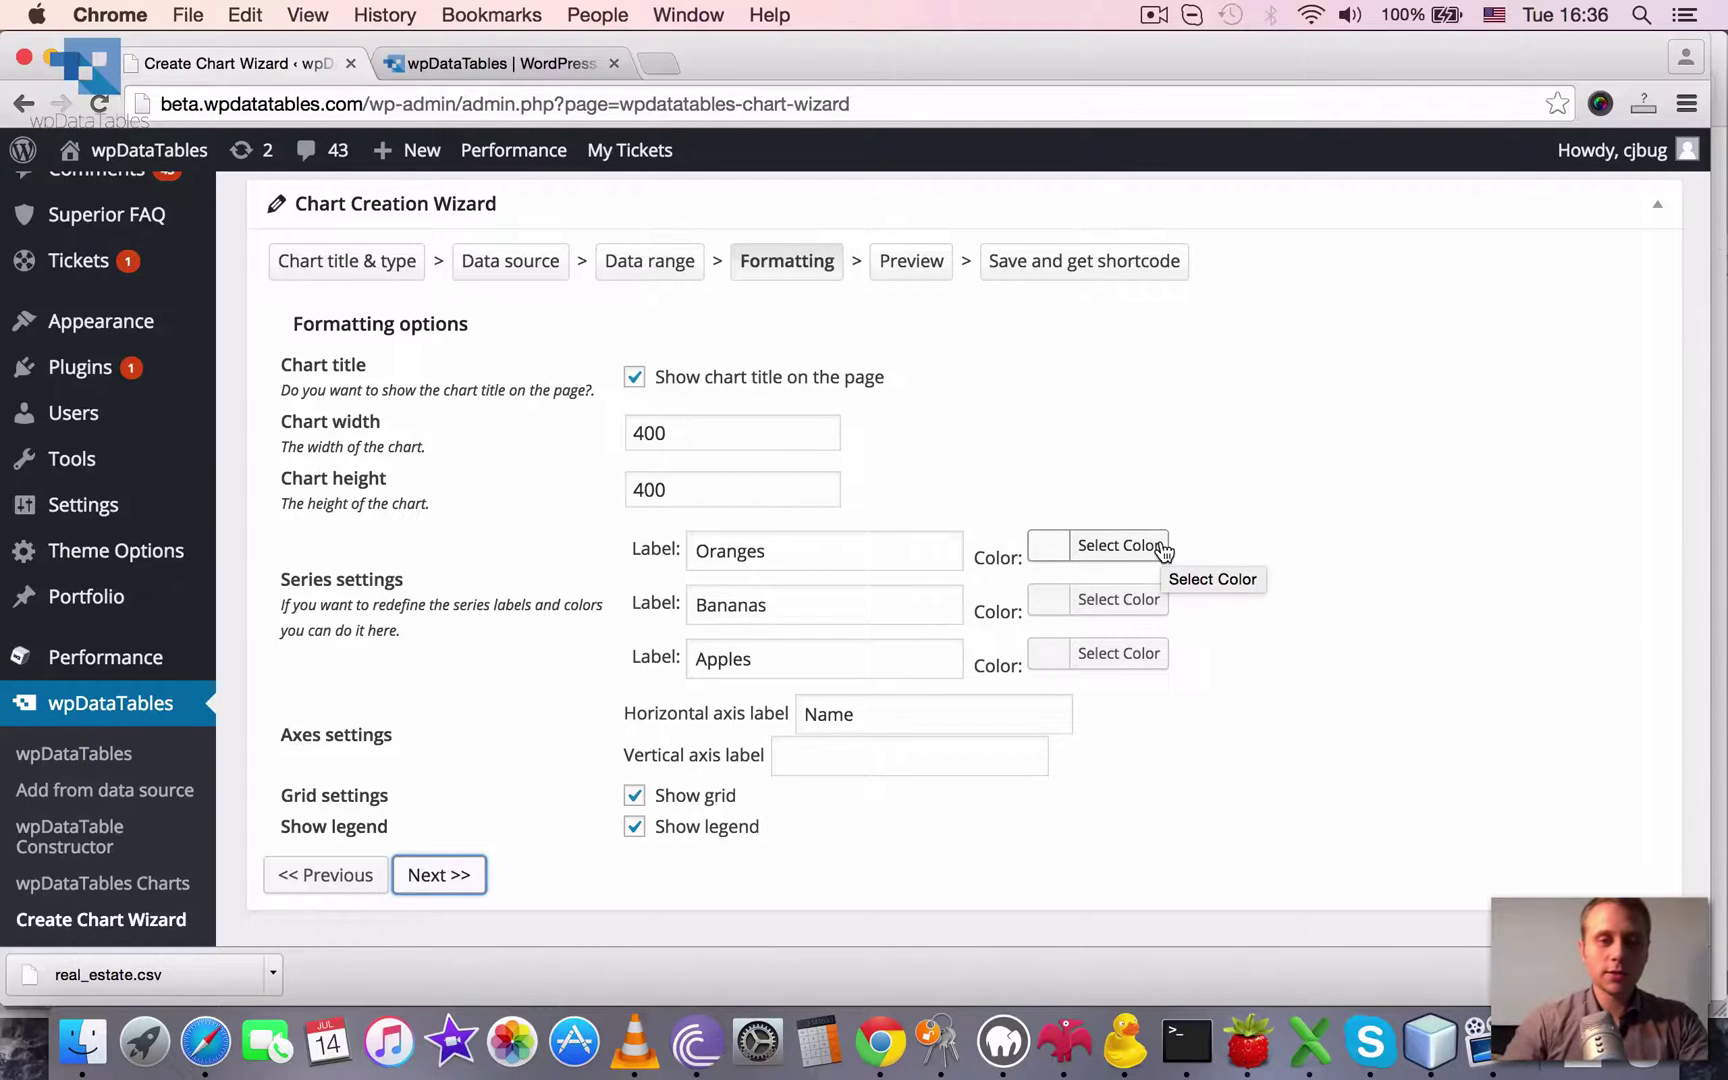
{"action": "scroll", "coordinate": [390, 338], "scroll_direction": "down", "scroll_amount": 1}
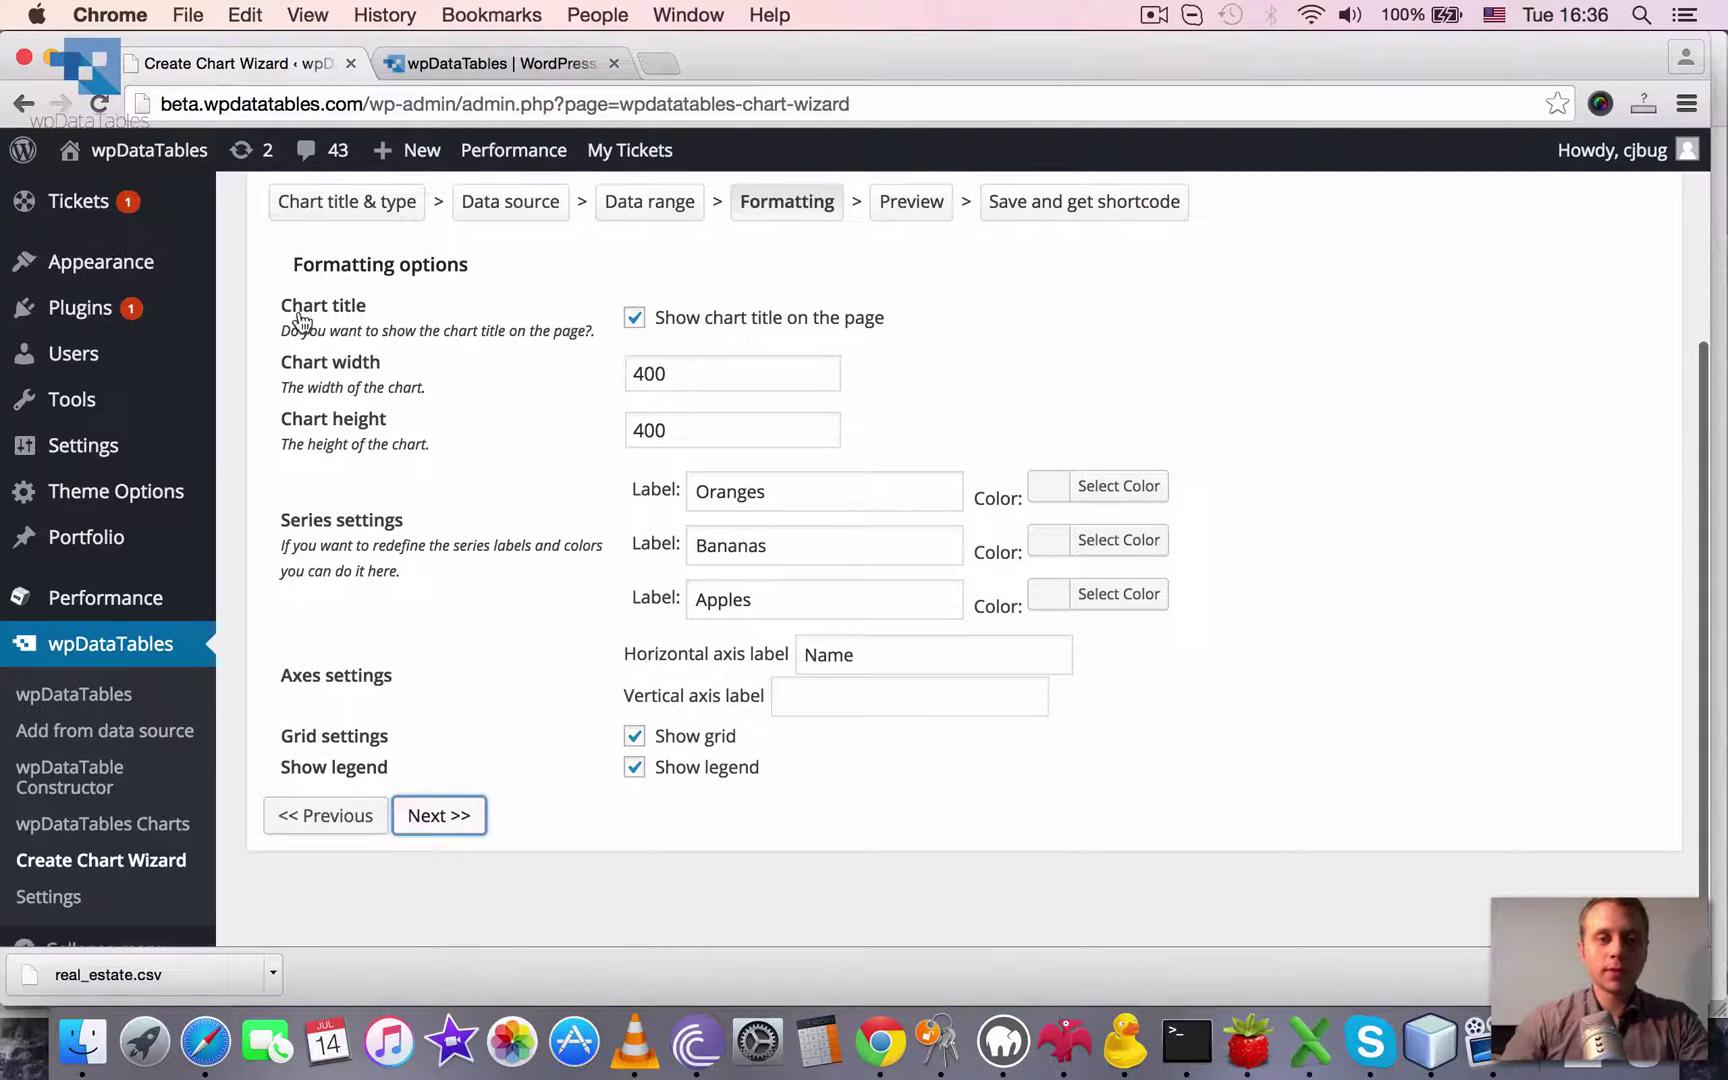
{"action": "left_click", "coordinate": [636, 317]}
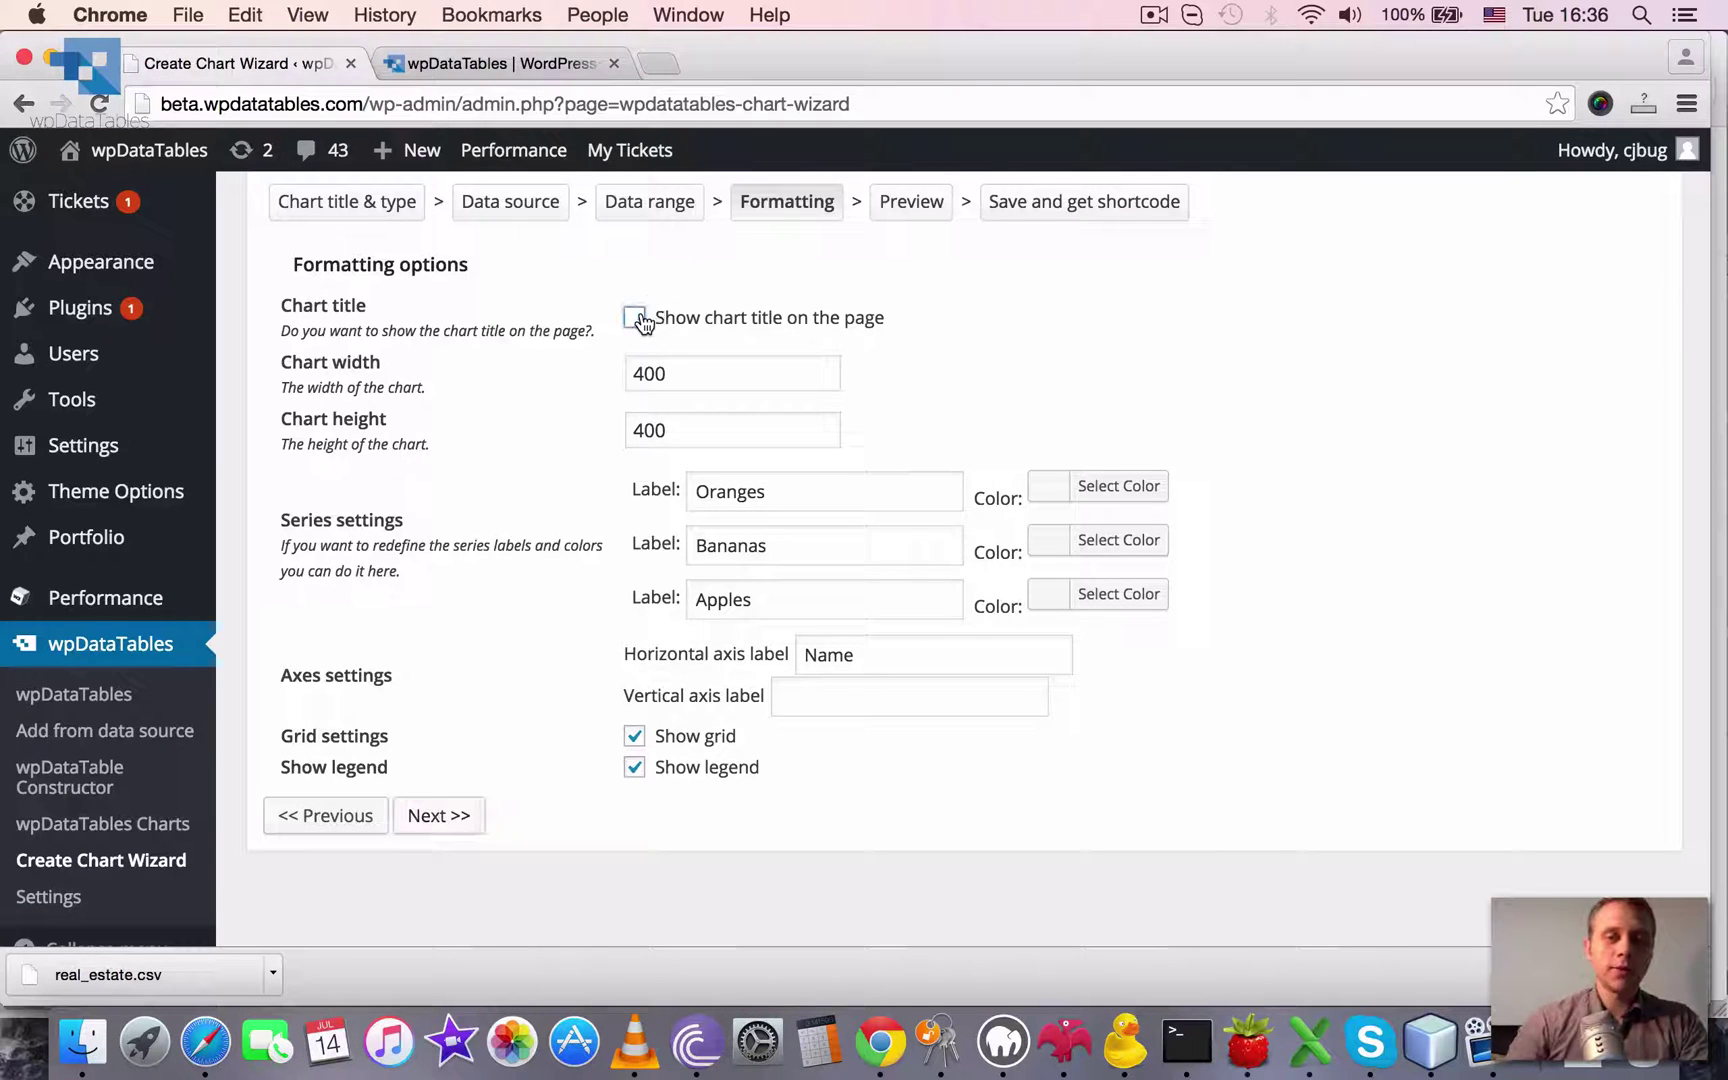
{"action": "left_click_drag", "start_coordinate": [646, 377], "coordinate": [576, 374]}
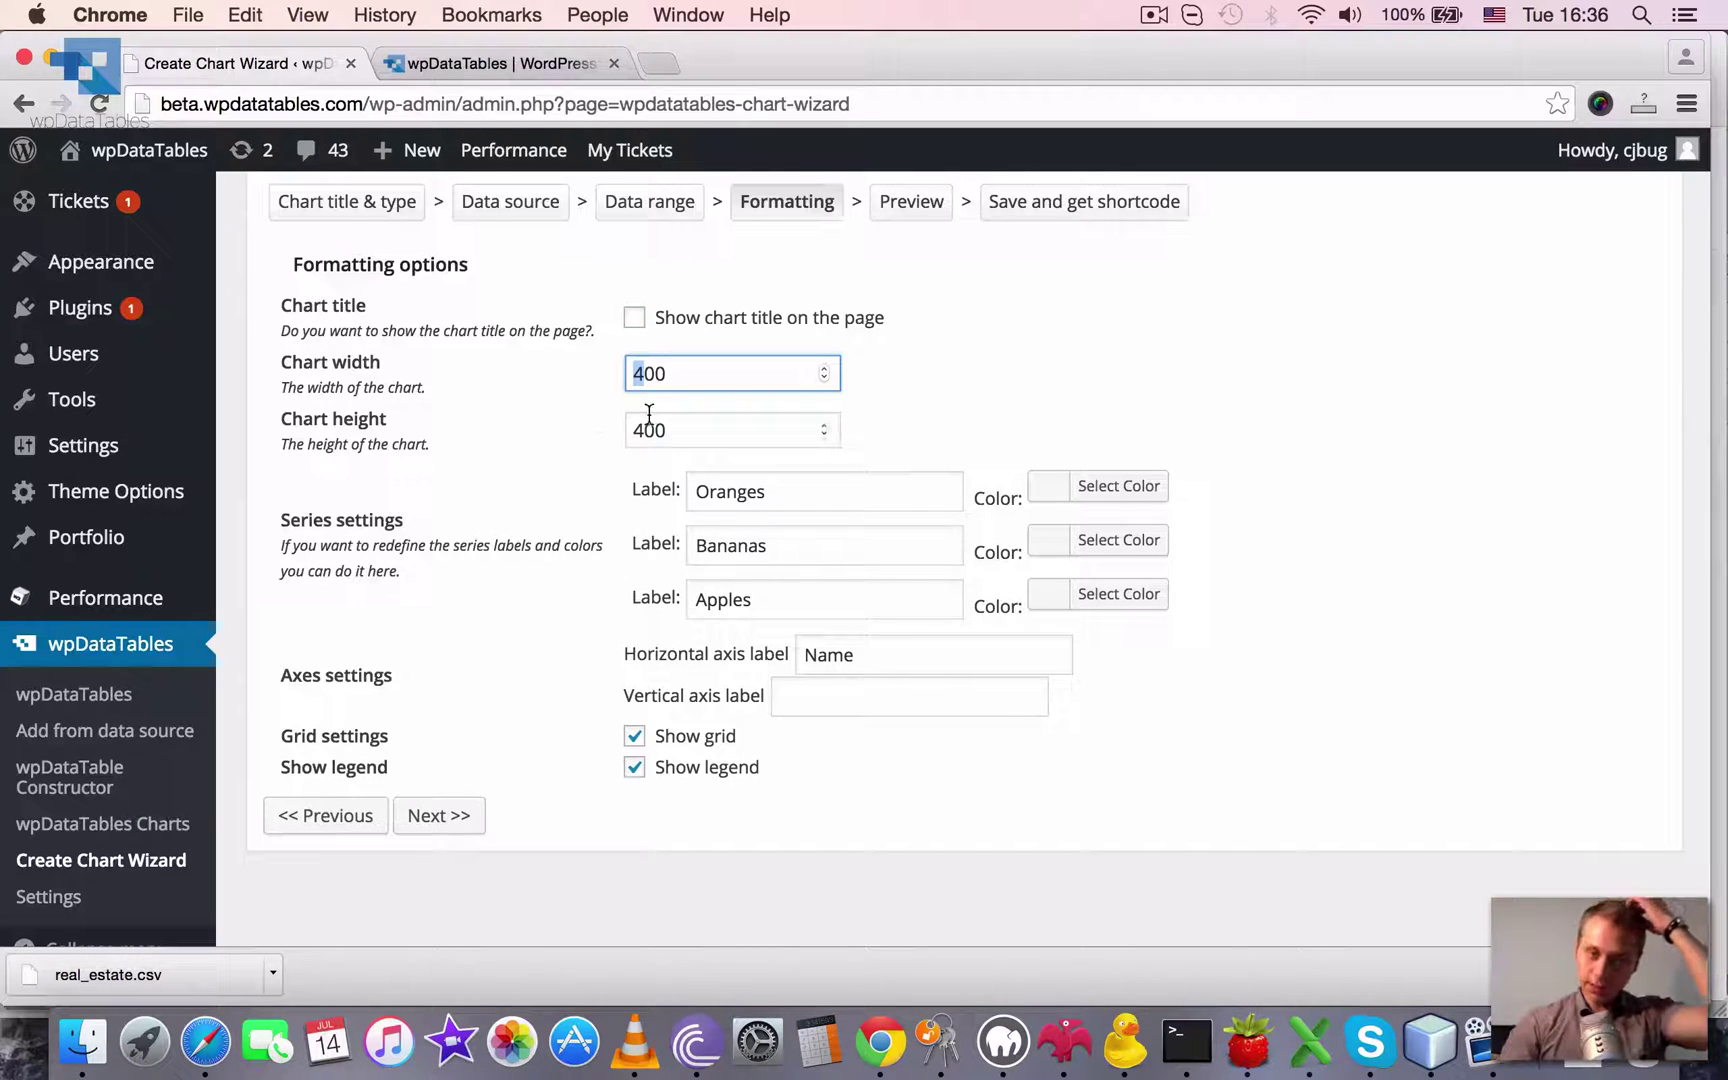
{"action": "type", "text": "7"}
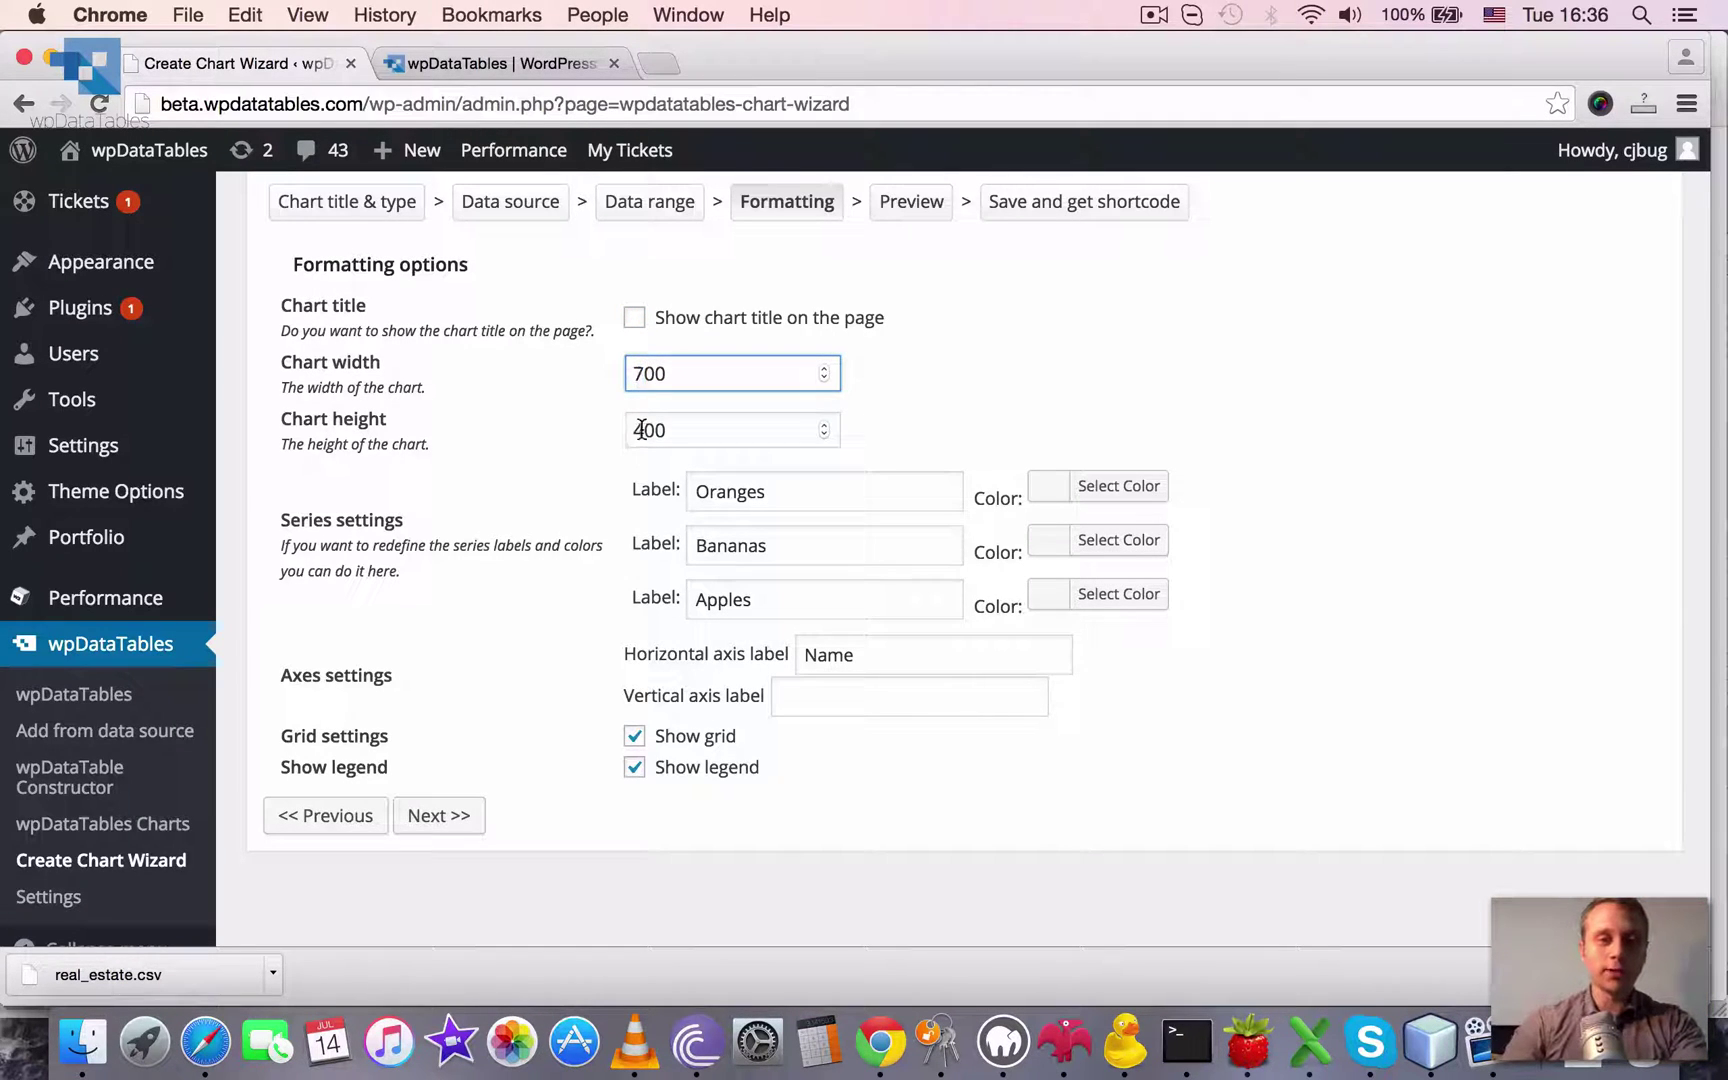
{"action": "left_click_drag", "start_coordinate": [641, 430], "coordinate": [625, 428]}
{"action": "type", "text": "7"}
{"action": "left_click", "coordinate": [804, 491]}
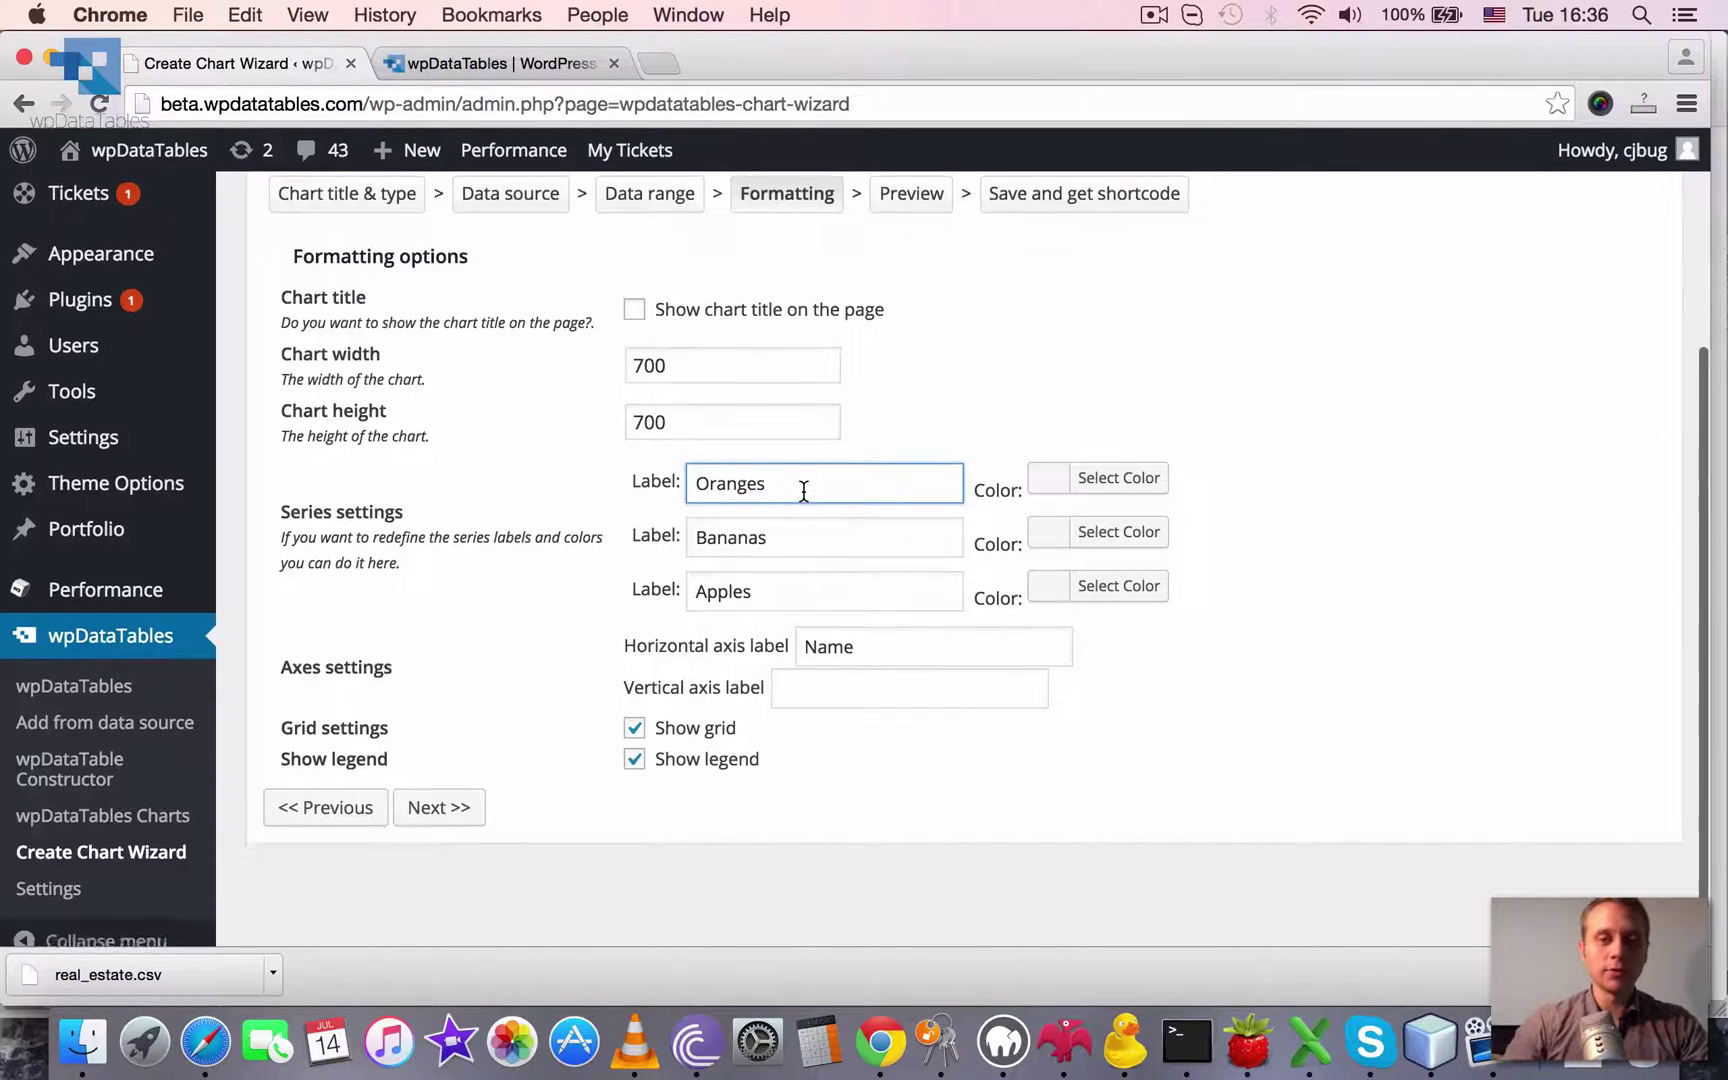
{"action": "scroll", "coordinate": [802, 490], "scroll_direction": "down", "scroll_amount": 1}
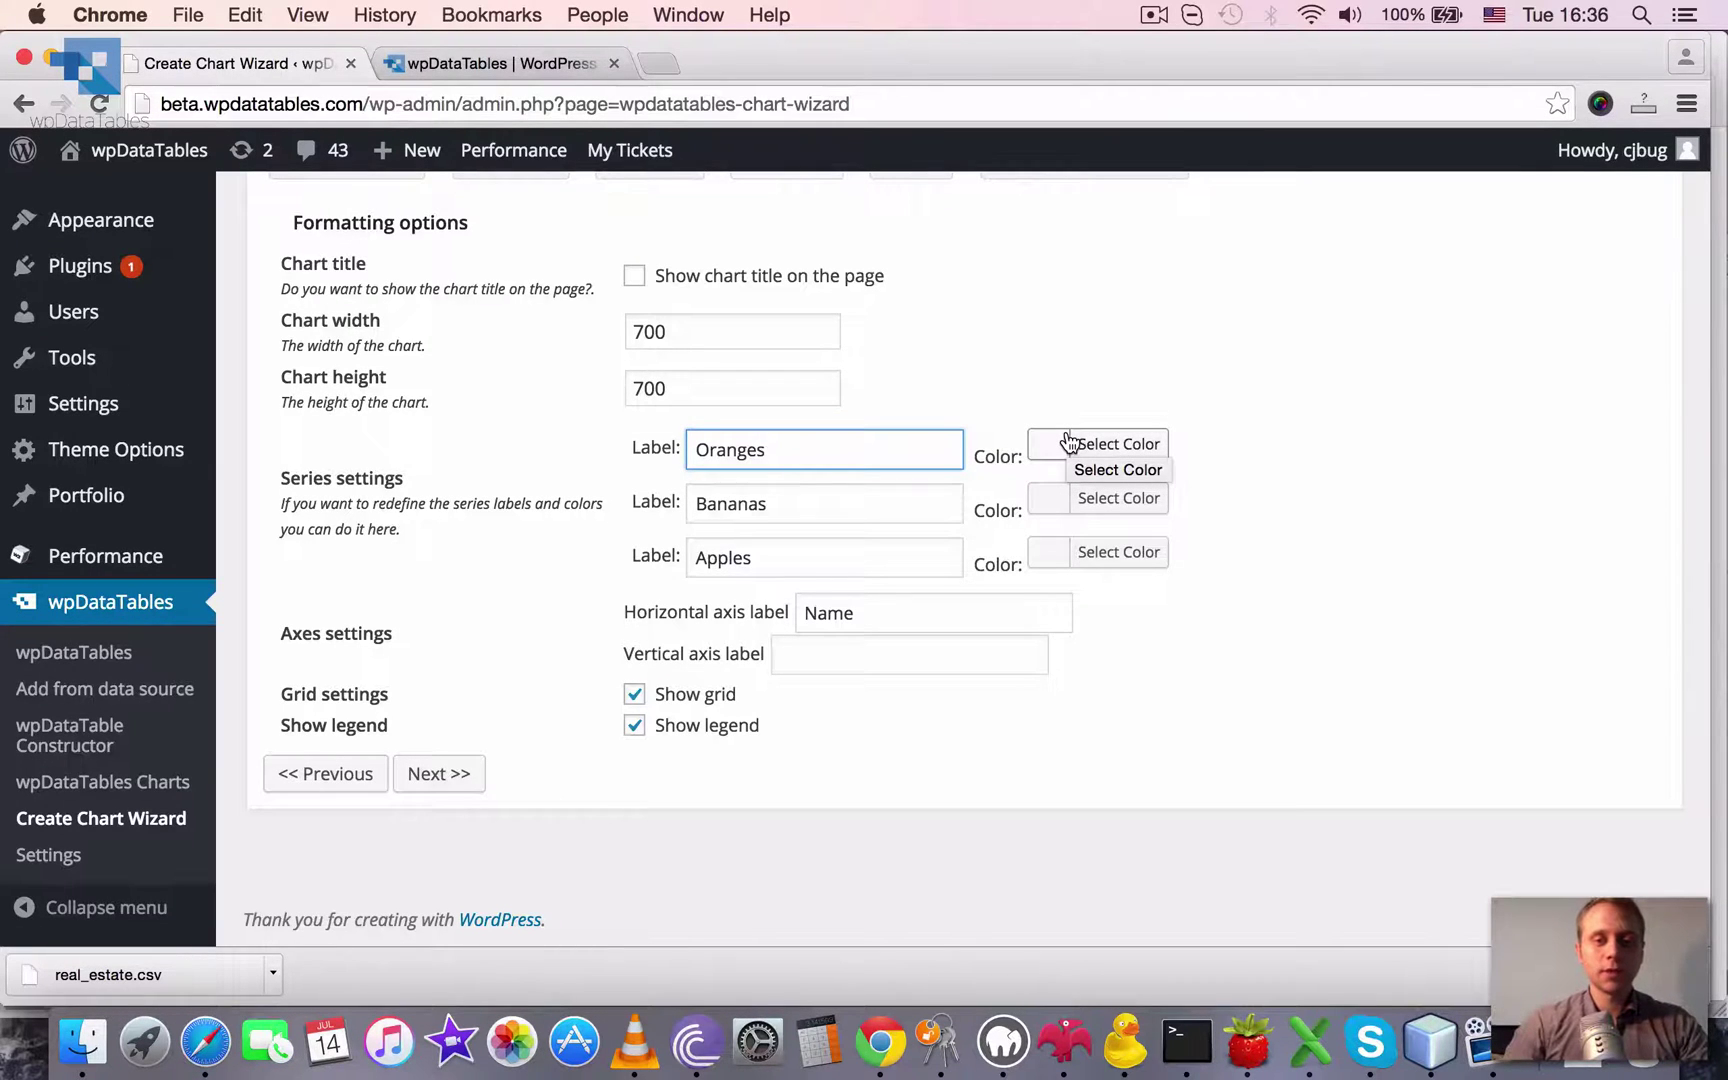
Rename the first series label to 'Oranges -serie1' and colour it orange (#dd9933)
{"action": "type", "text": "-serie1"}
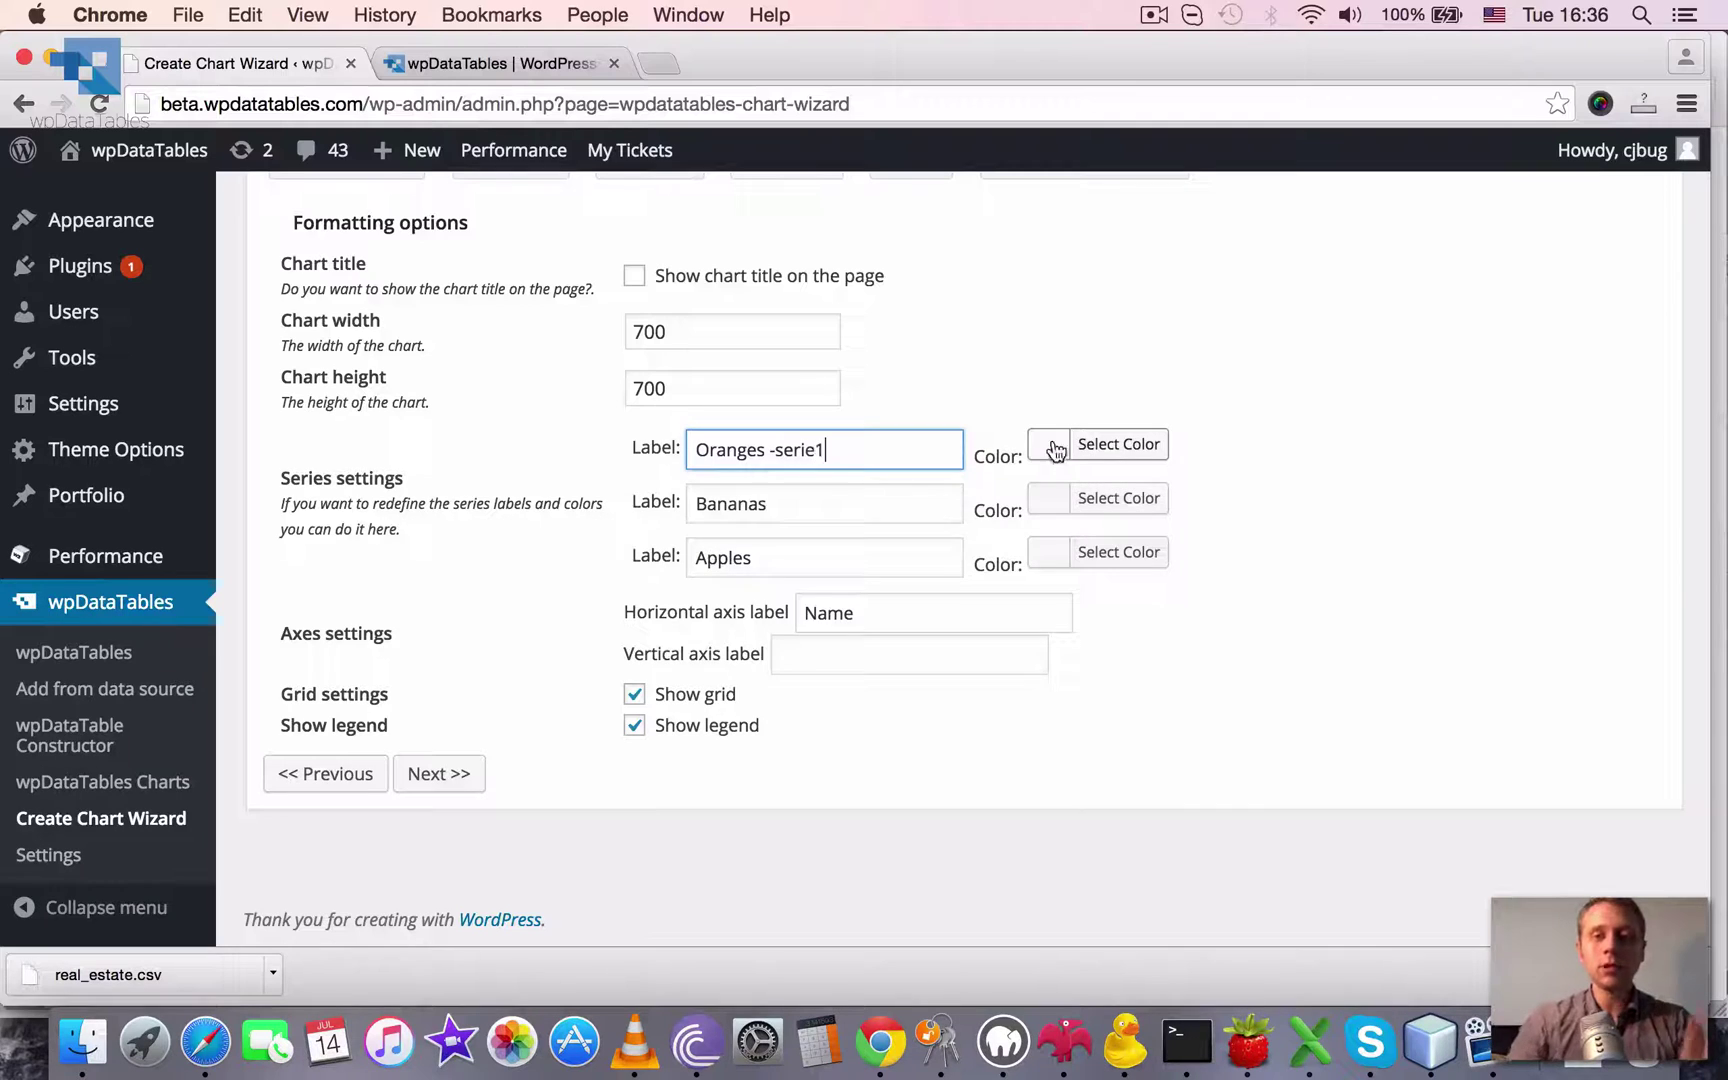
{"action": "left_click", "coordinate": [826, 503]}
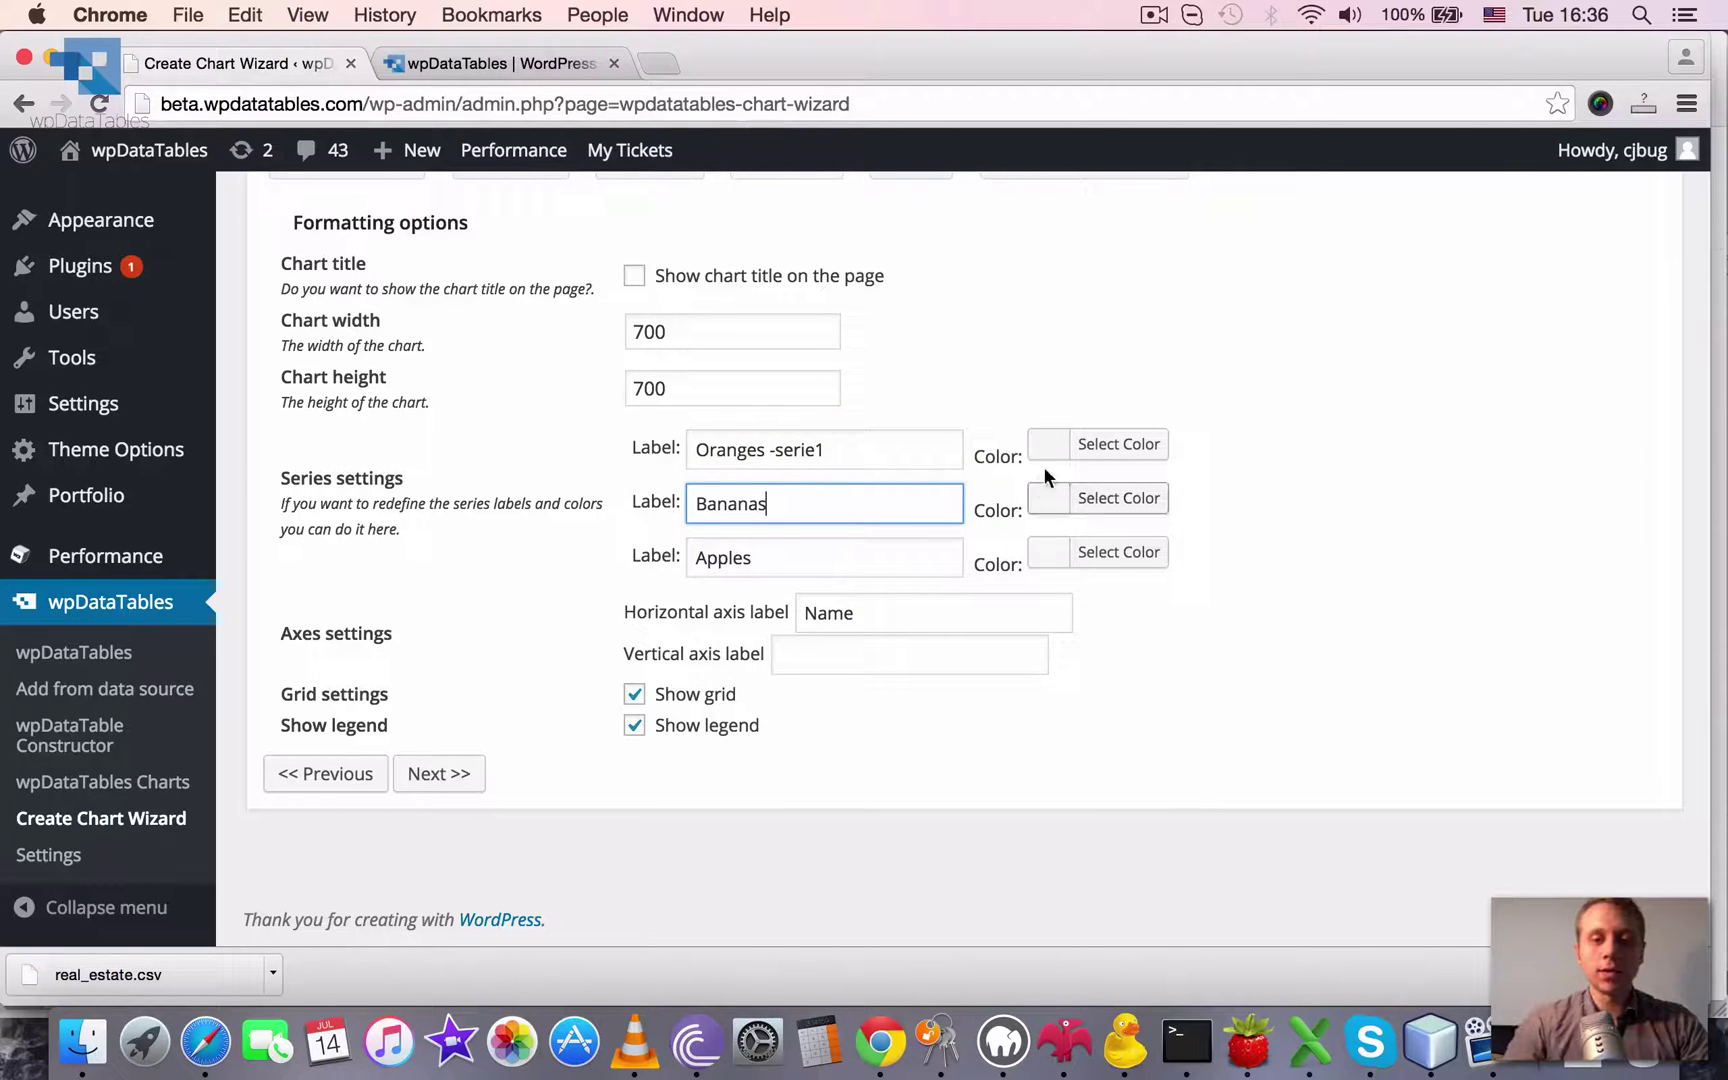
{"action": "left_click", "coordinate": [1118, 444]}
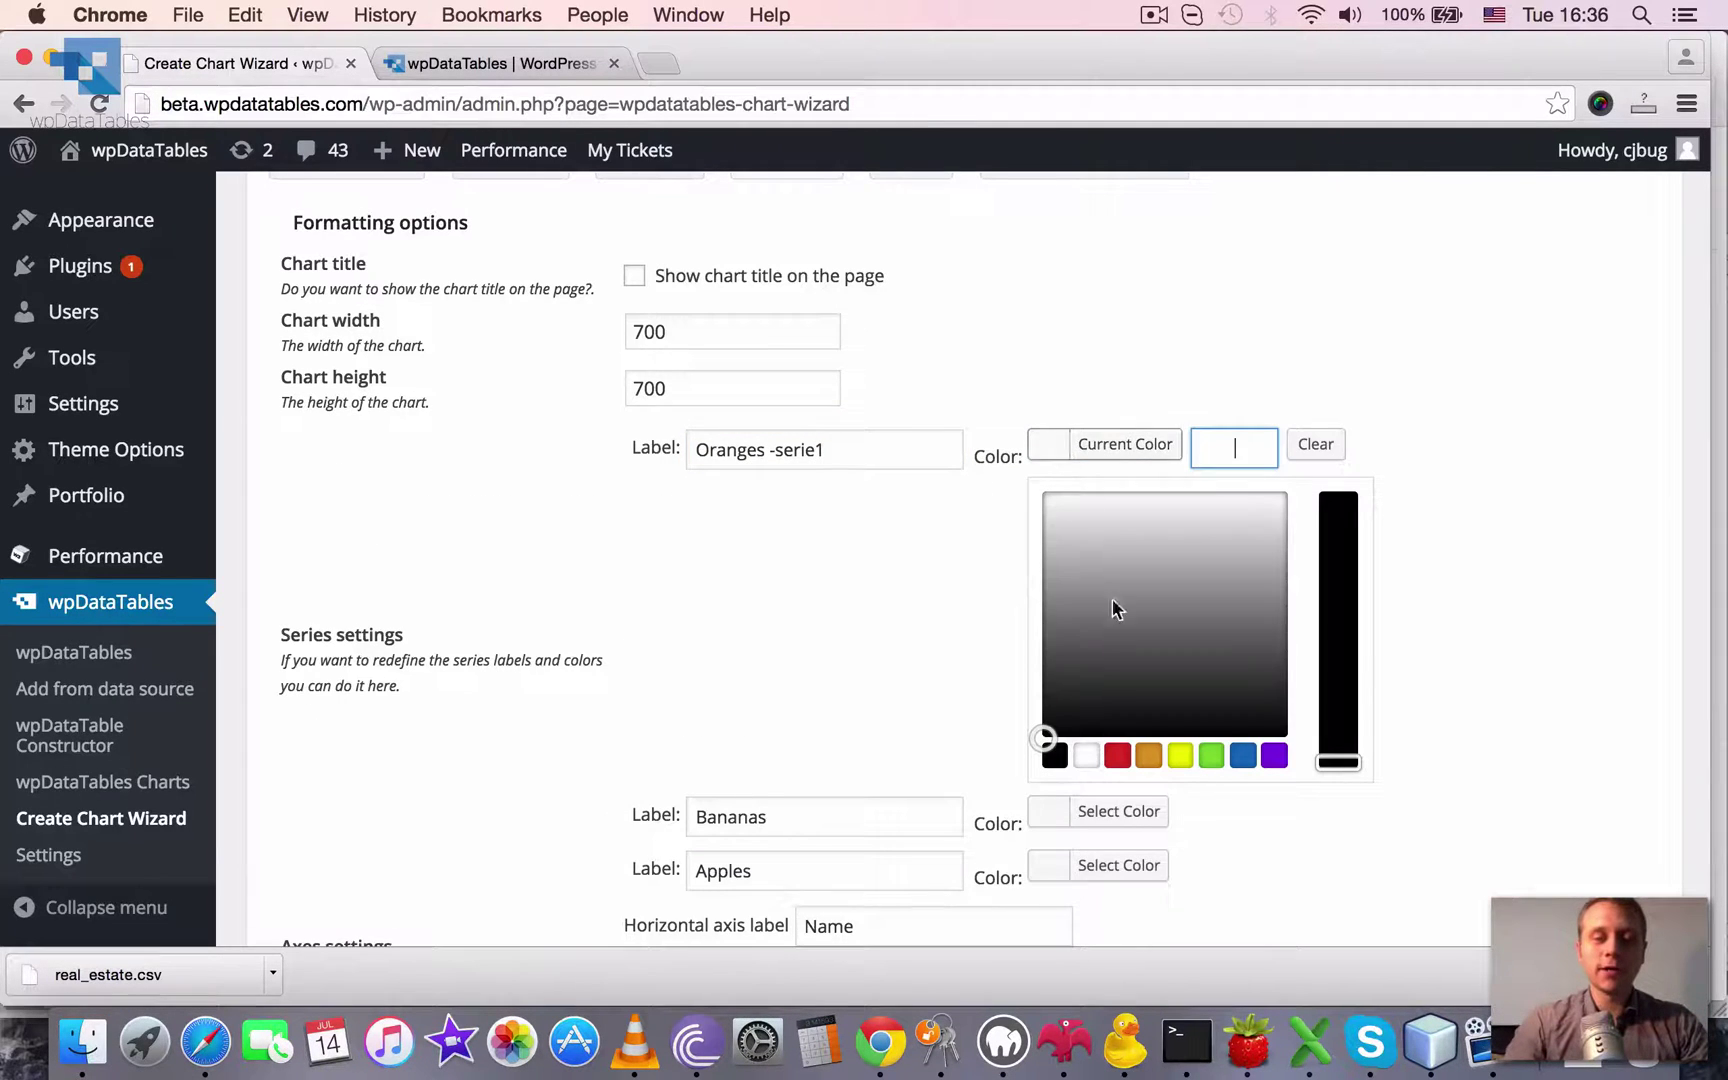
{"action": "left_click", "coordinate": [1148, 757]}
{"action": "left_click", "coordinate": [1322, 428]}
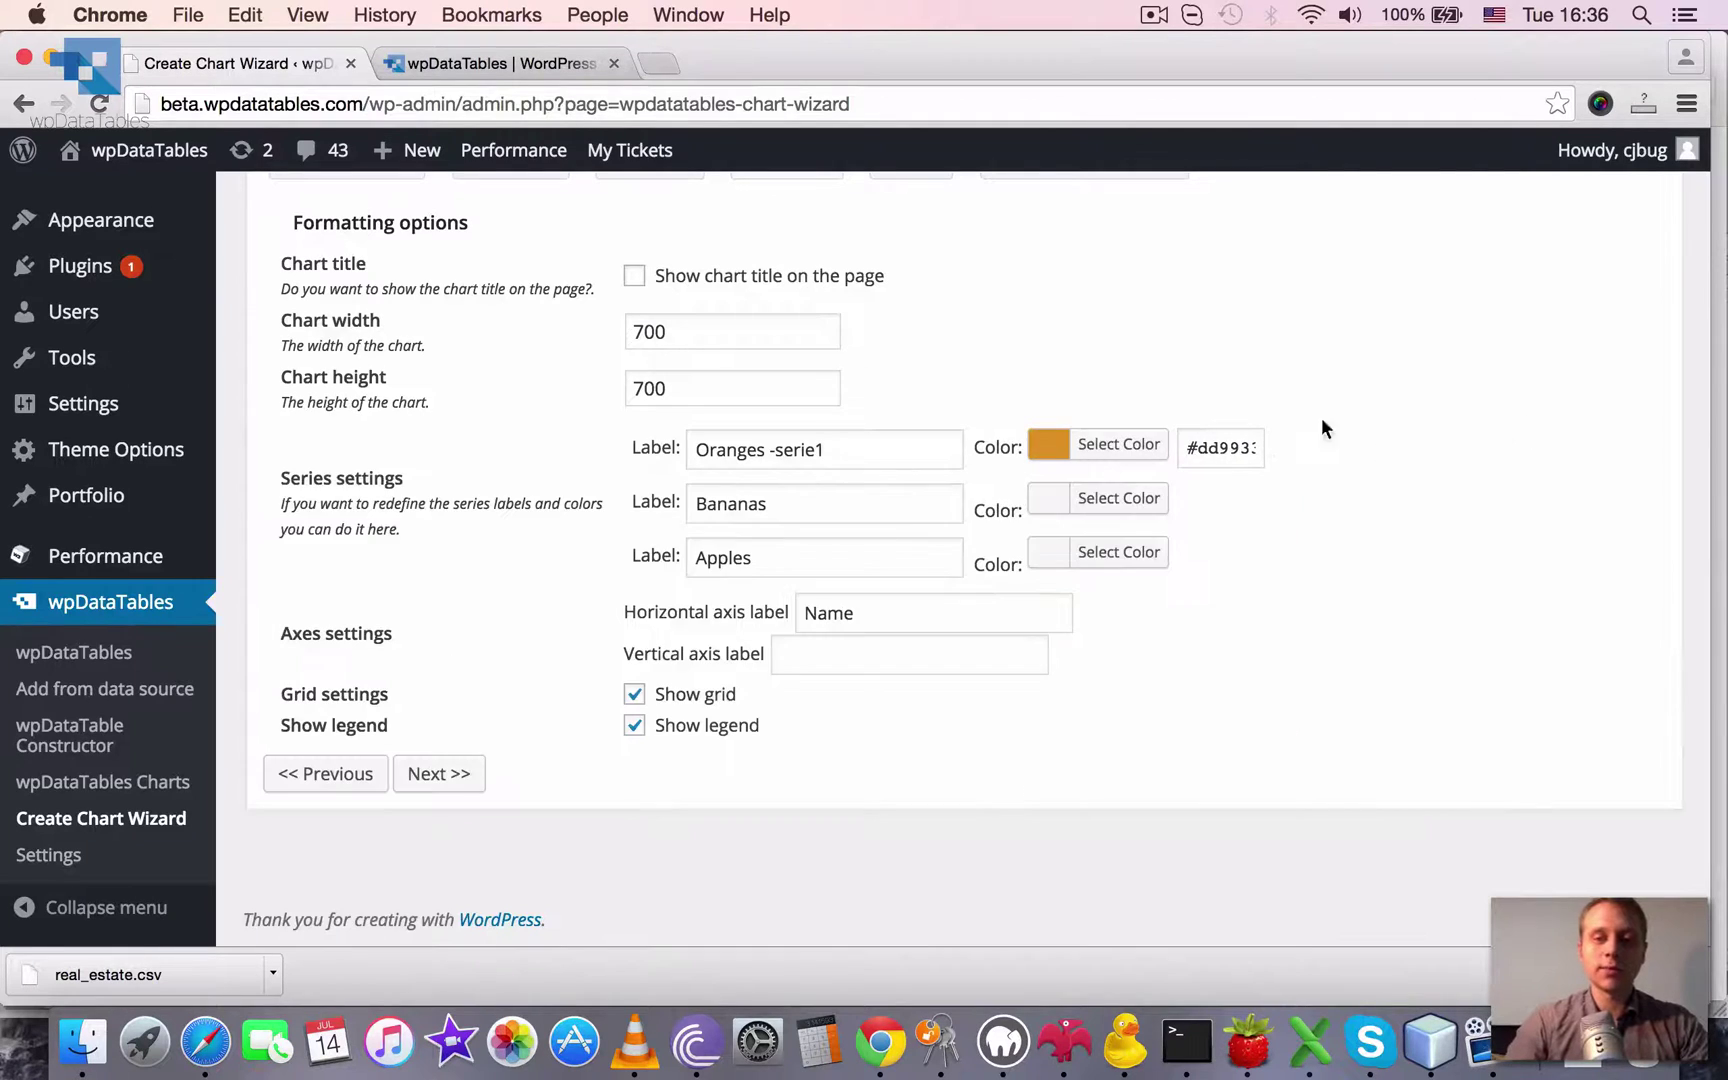
Colour the Bananas series black (#000000) and the Apples series purple (#8224e3)
{"action": "left_click", "coordinate": [1116, 498]}
{"action": "left_click", "coordinate": [1055, 810]}
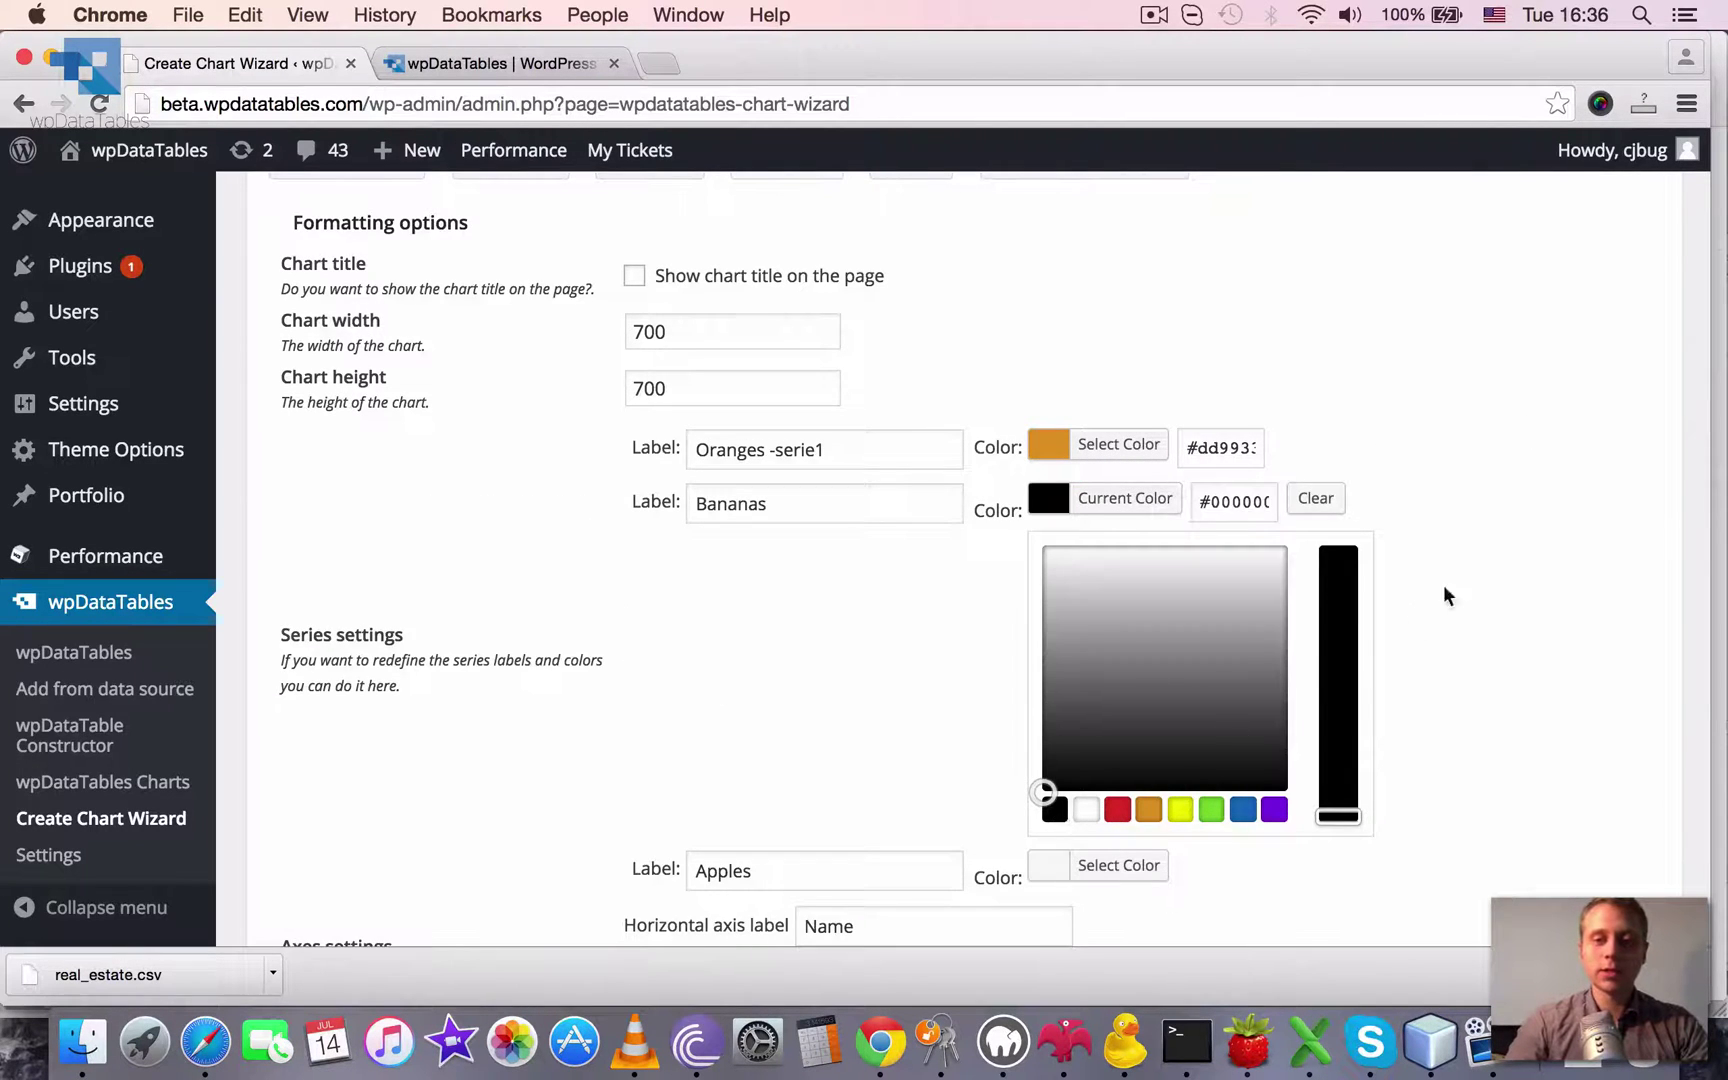
{"action": "left_click", "coordinate": [1443, 585]}
{"action": "left_click", "coordinate": [1118, 552]}
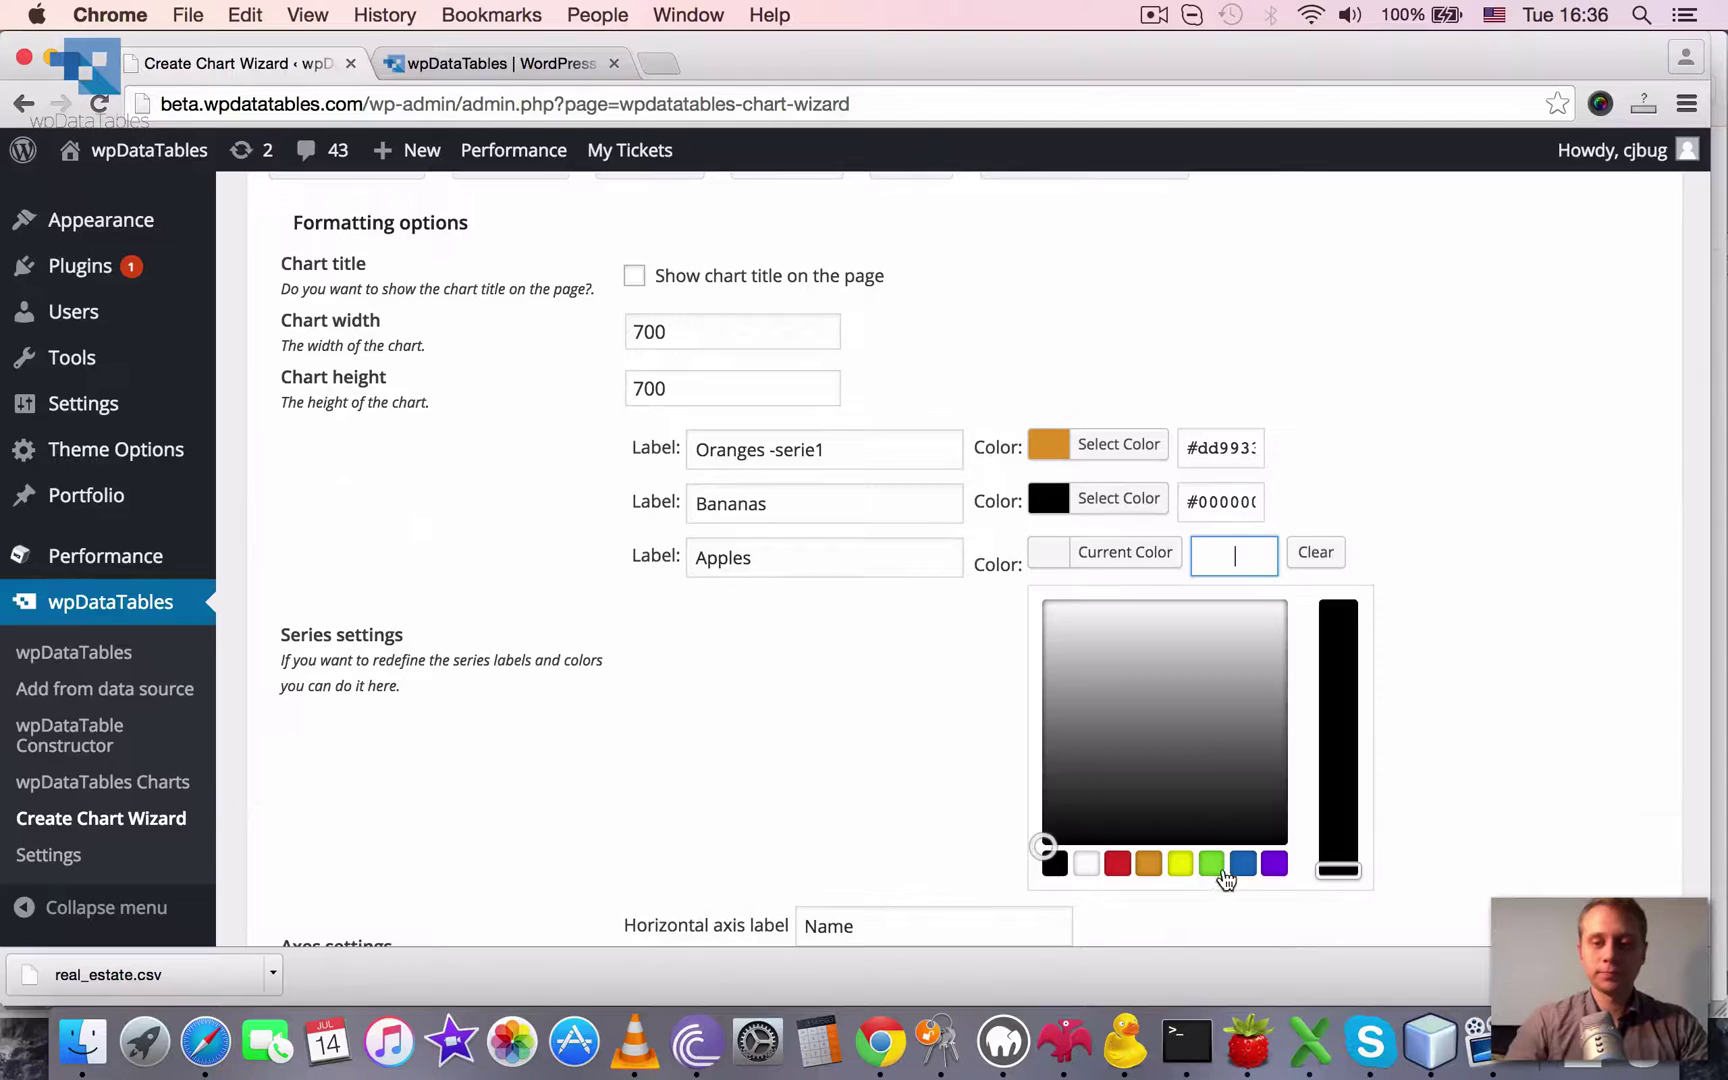
{"action": "left_click", "coordinate": [1274, 863]}
{"action": "left_click", "coordinate": [1450, 650]}
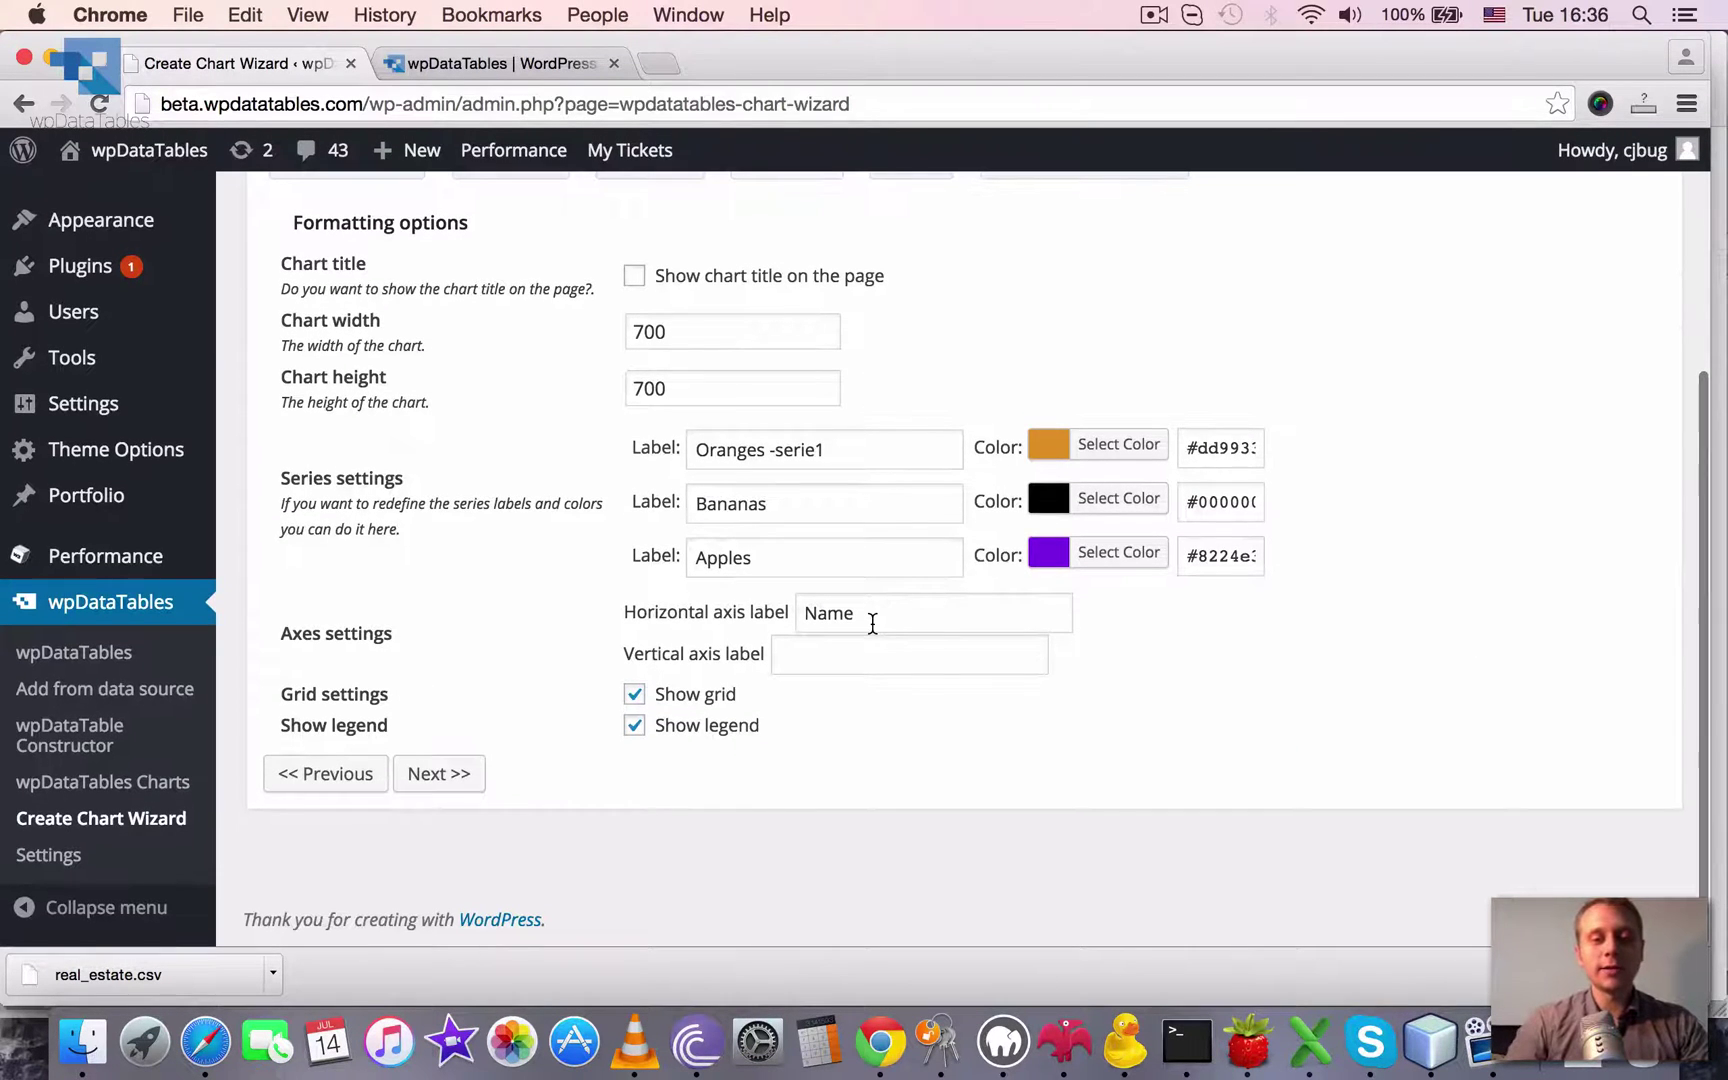
Label the horizontal axis 'Person' and the vertical axis 'Amount'
{"action": "left_click_drag", "start_coordinate": [872, 622], "coordinate": [739, 596]}
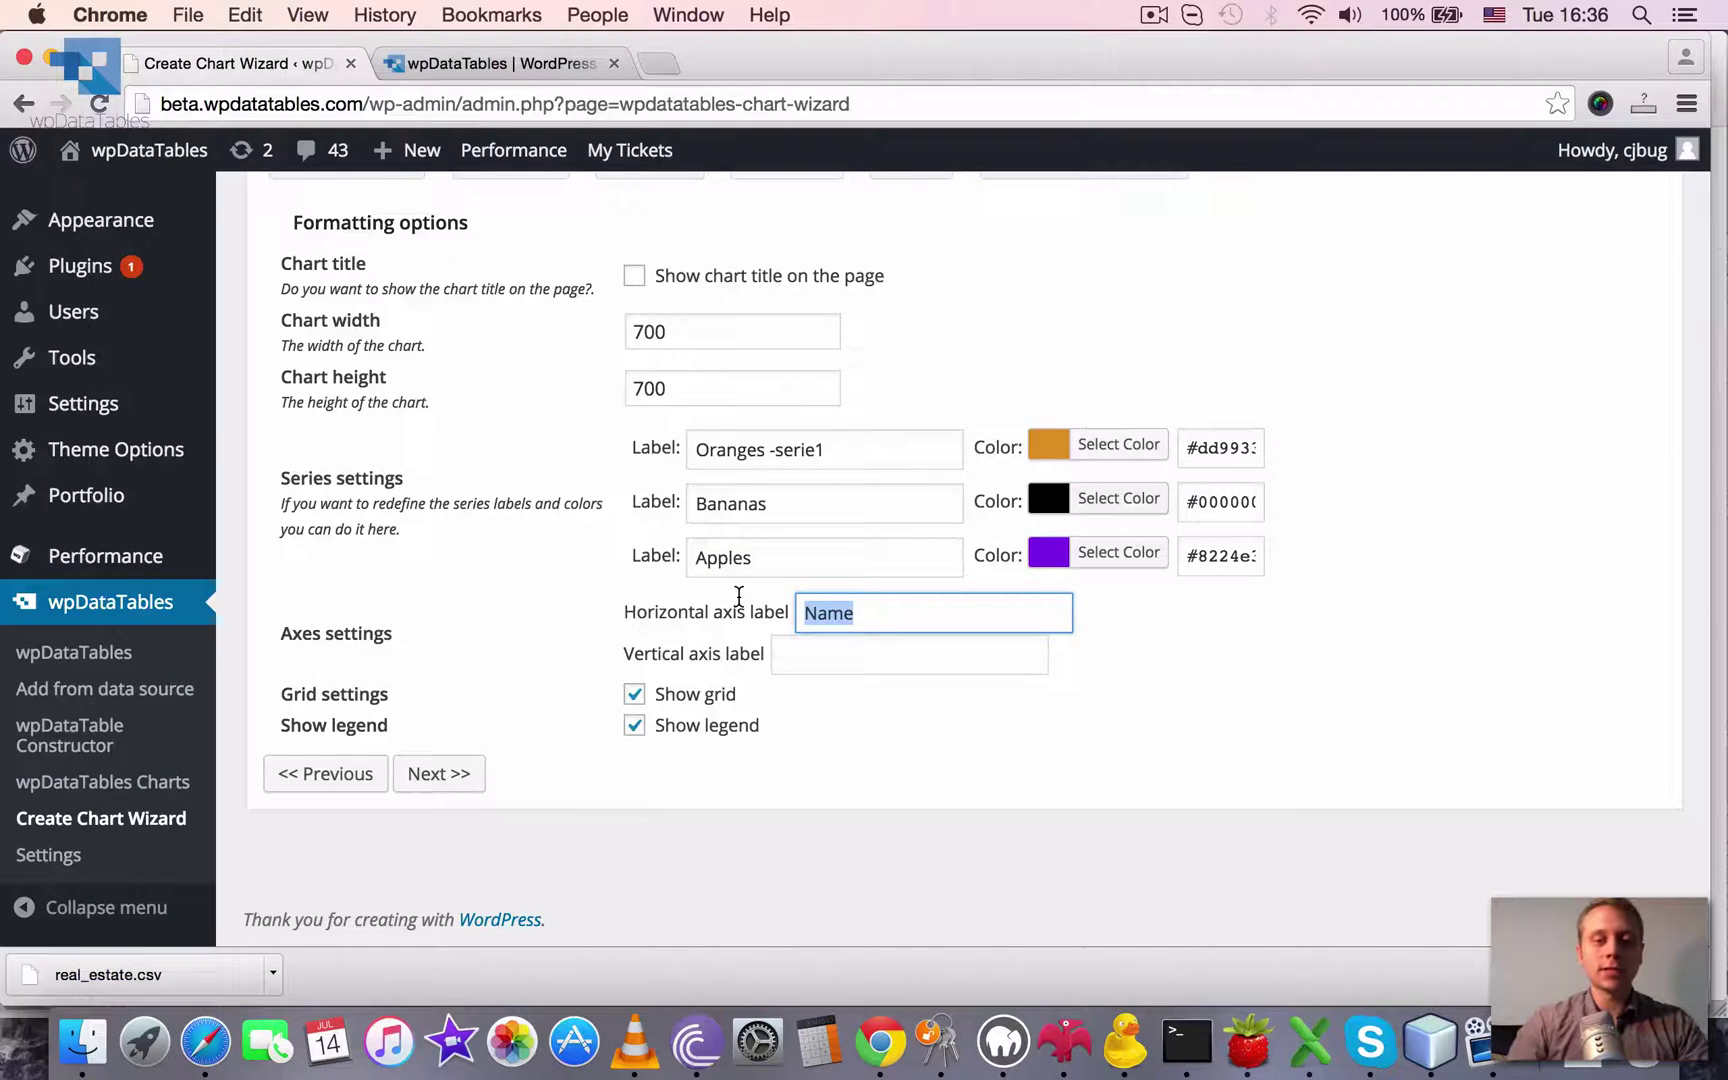
{"action": "type", "text": "Person"}
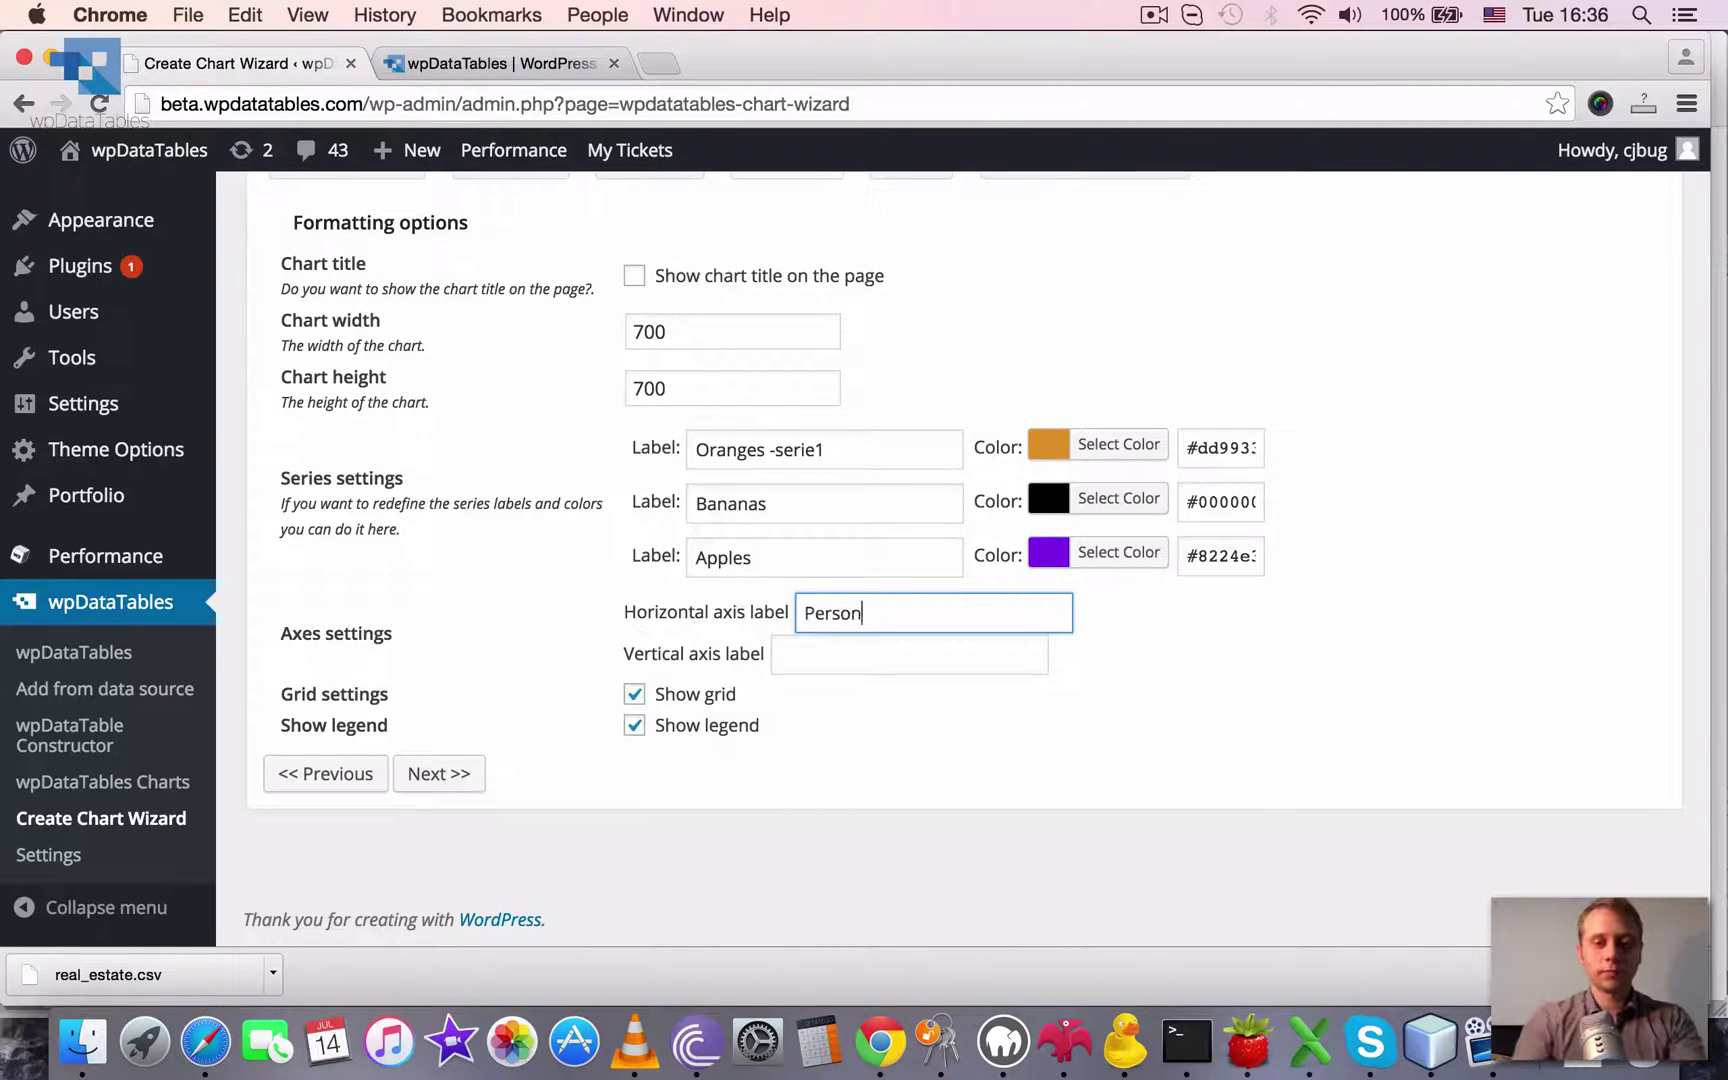
{"action": "key", "text": "Tab"}
{"action": "type", "text": "Amount"}
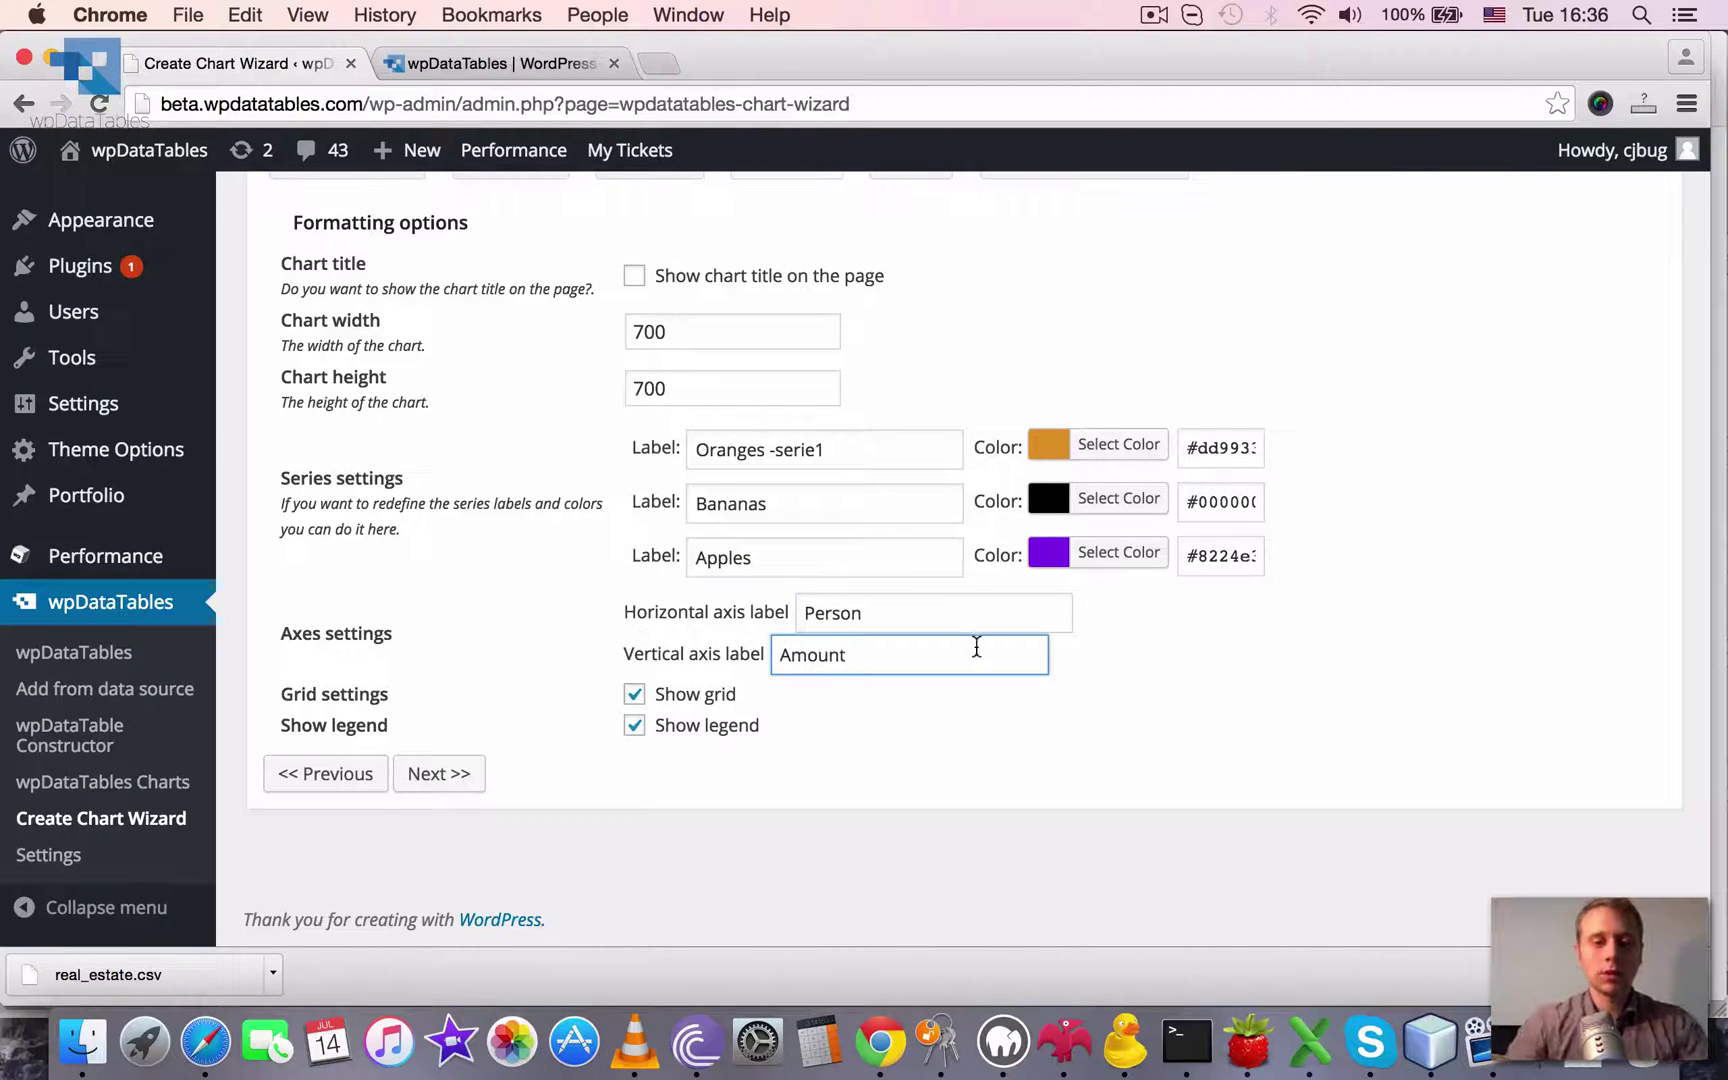
Turn off Show grid and advance to the chart preview
{"action": "scroll", "coordinate": [803, 728], "scroll_direction": "down", "scroll_amount": 1}
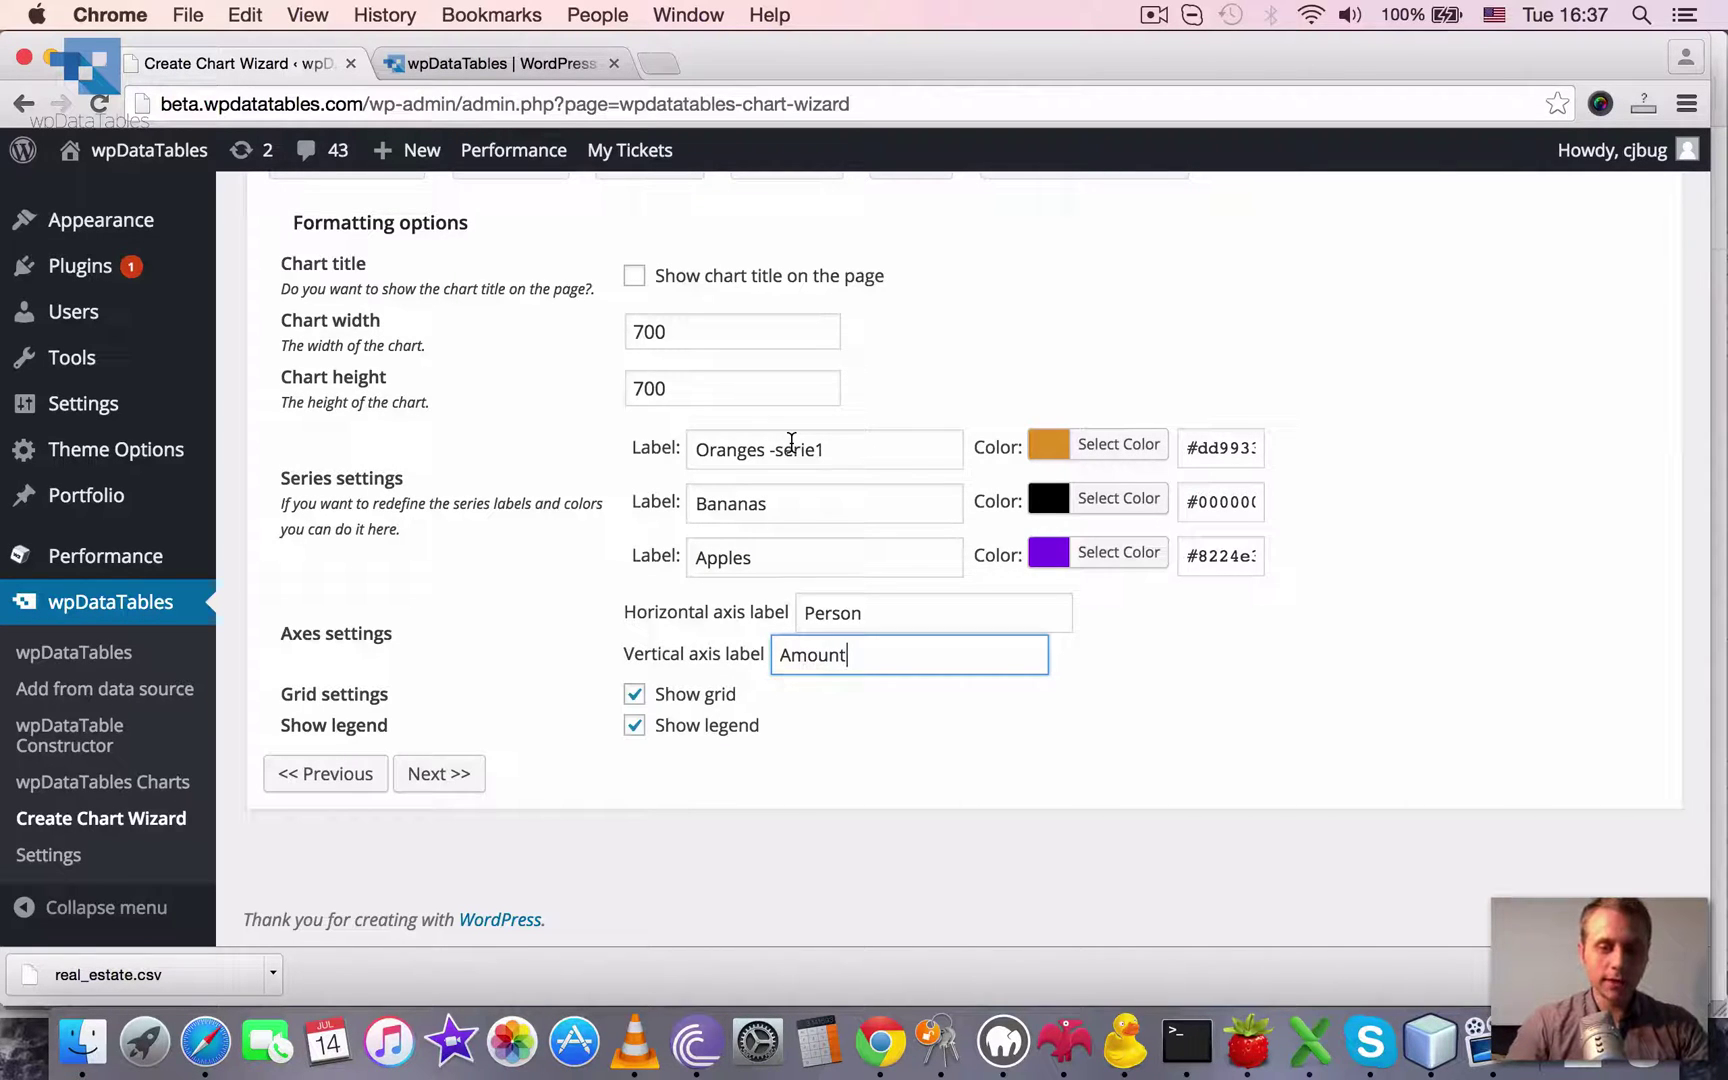
{"action": "scroll", "coordinate": [636, 695], "scroll_direction": "down", "scroll_amount": 1}
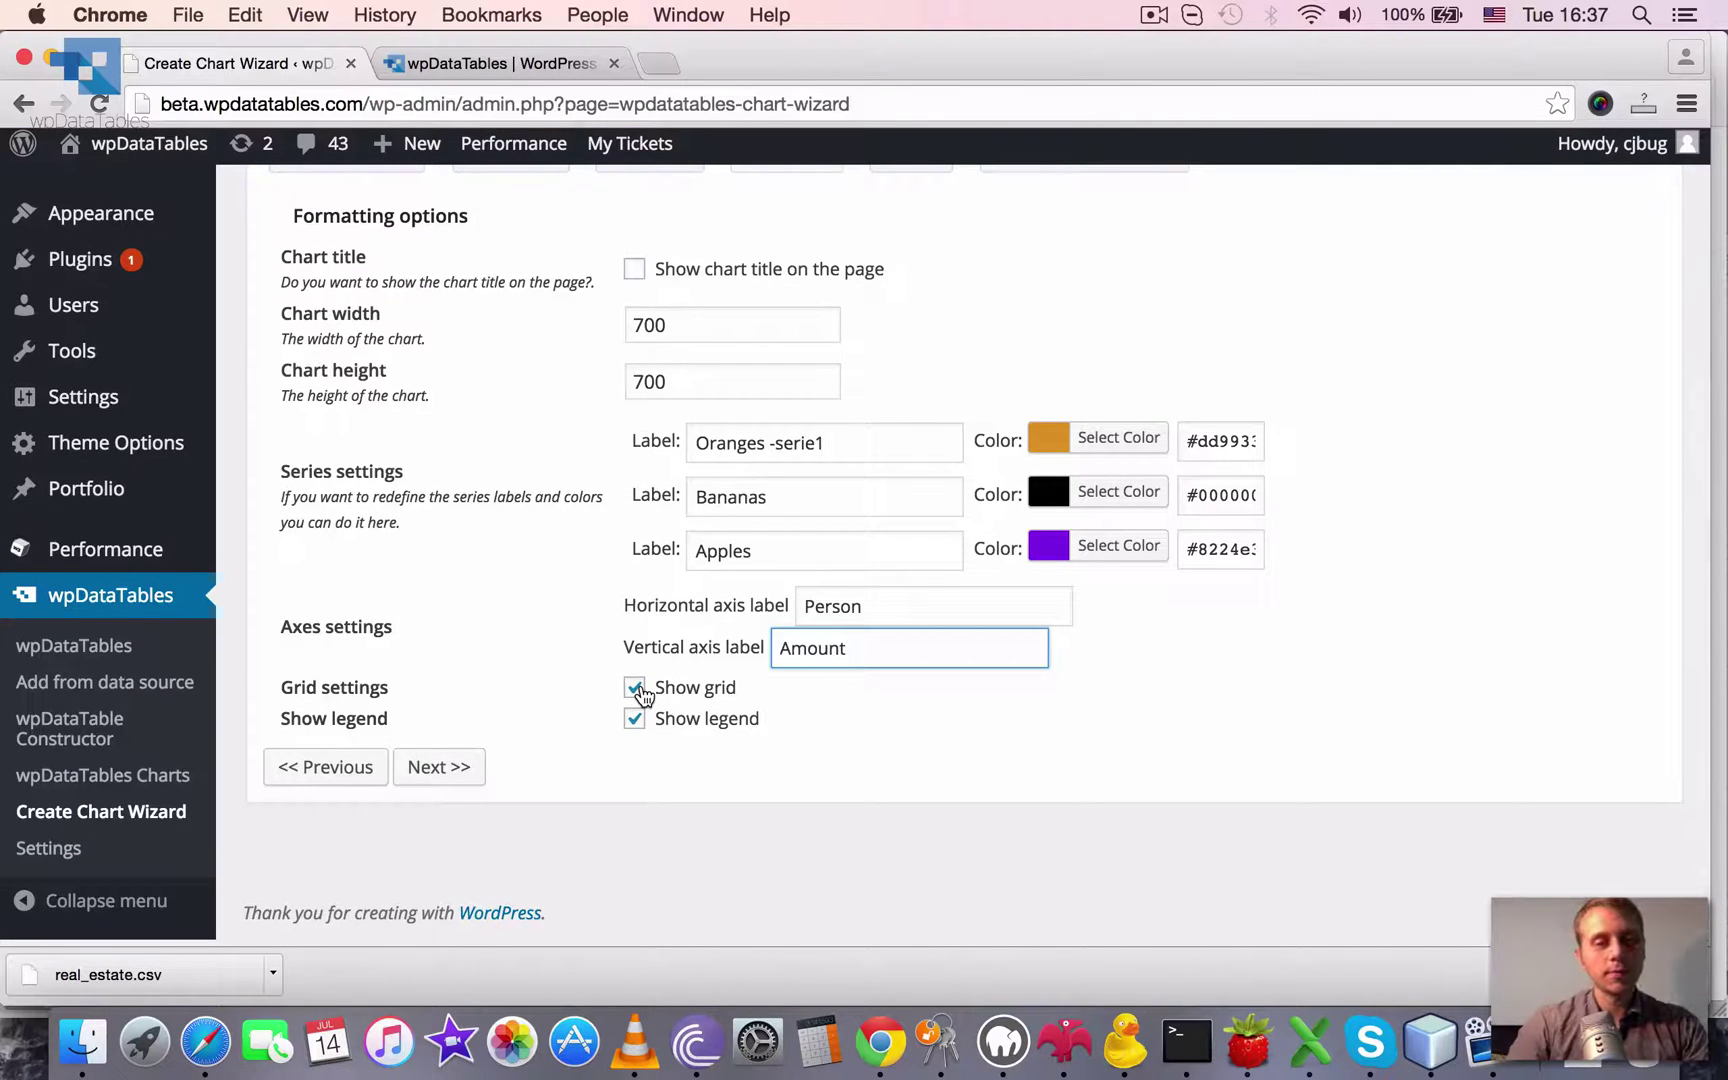
{"action": "scroll", "coordinate": [642, 697], "scroll_direction": "up", "scroll_amount": 1}
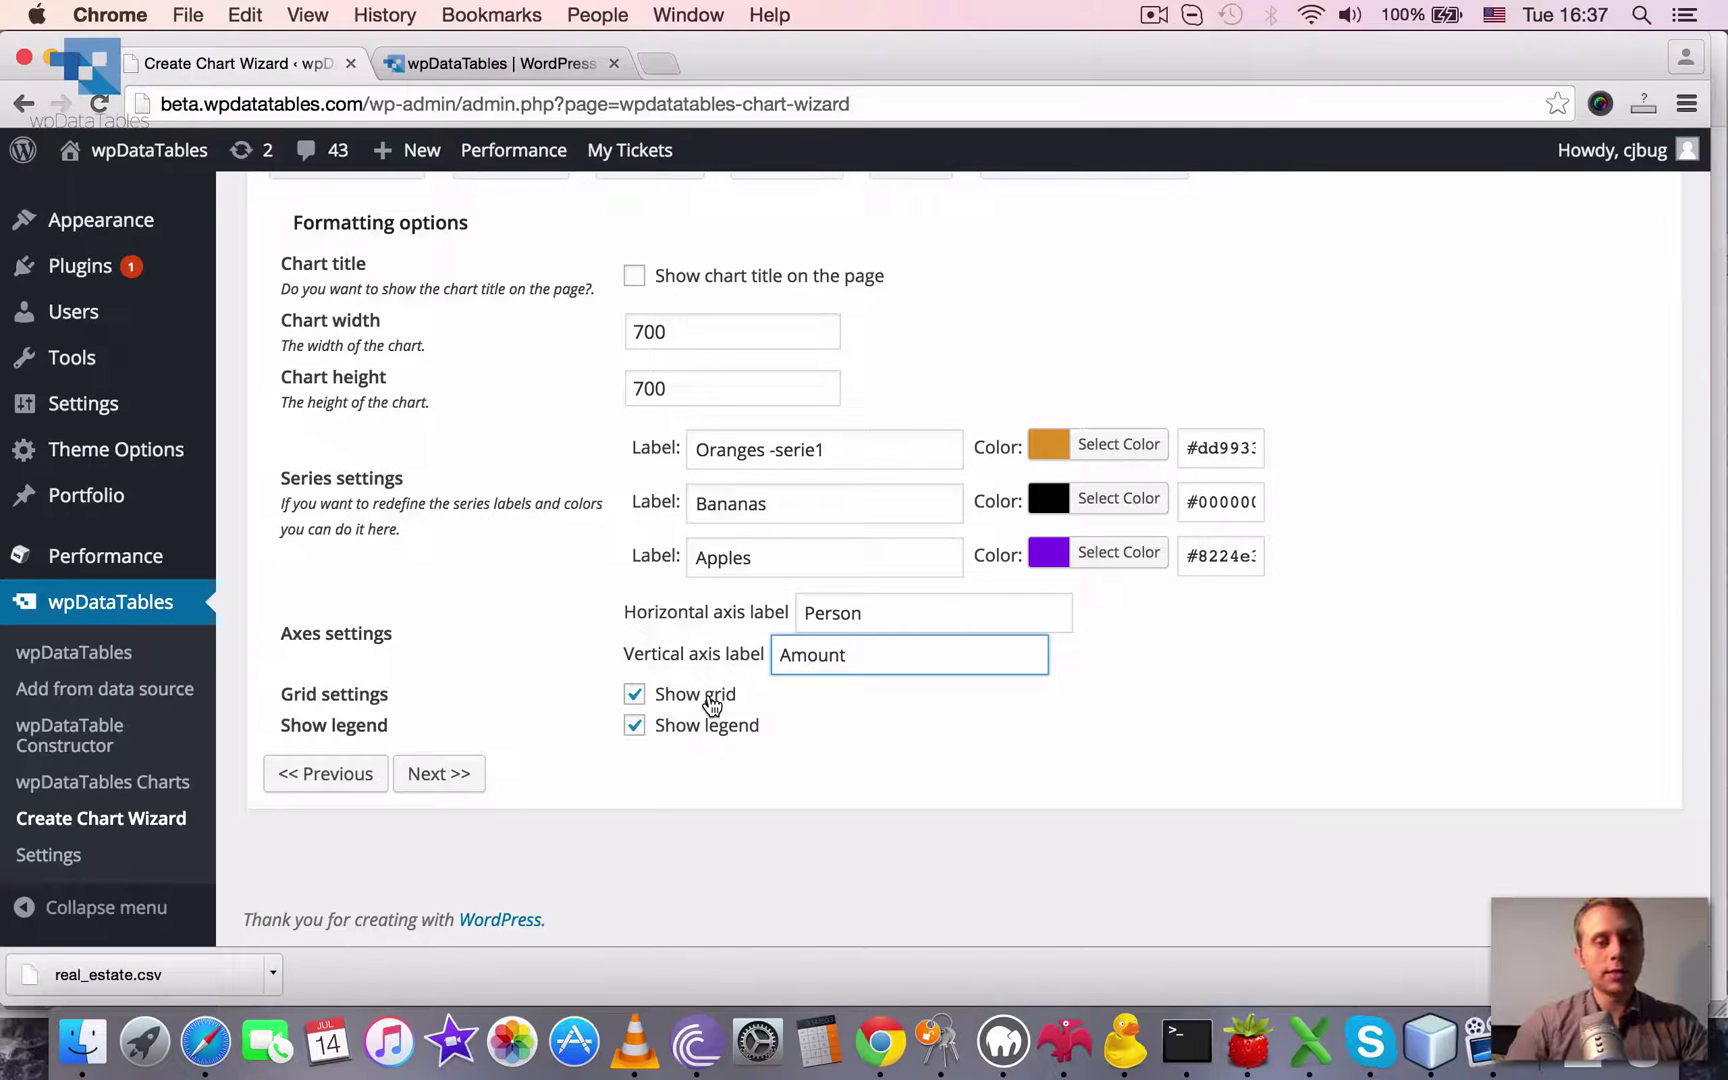
{"action": "left_click", "coordinate": [711, 703]}
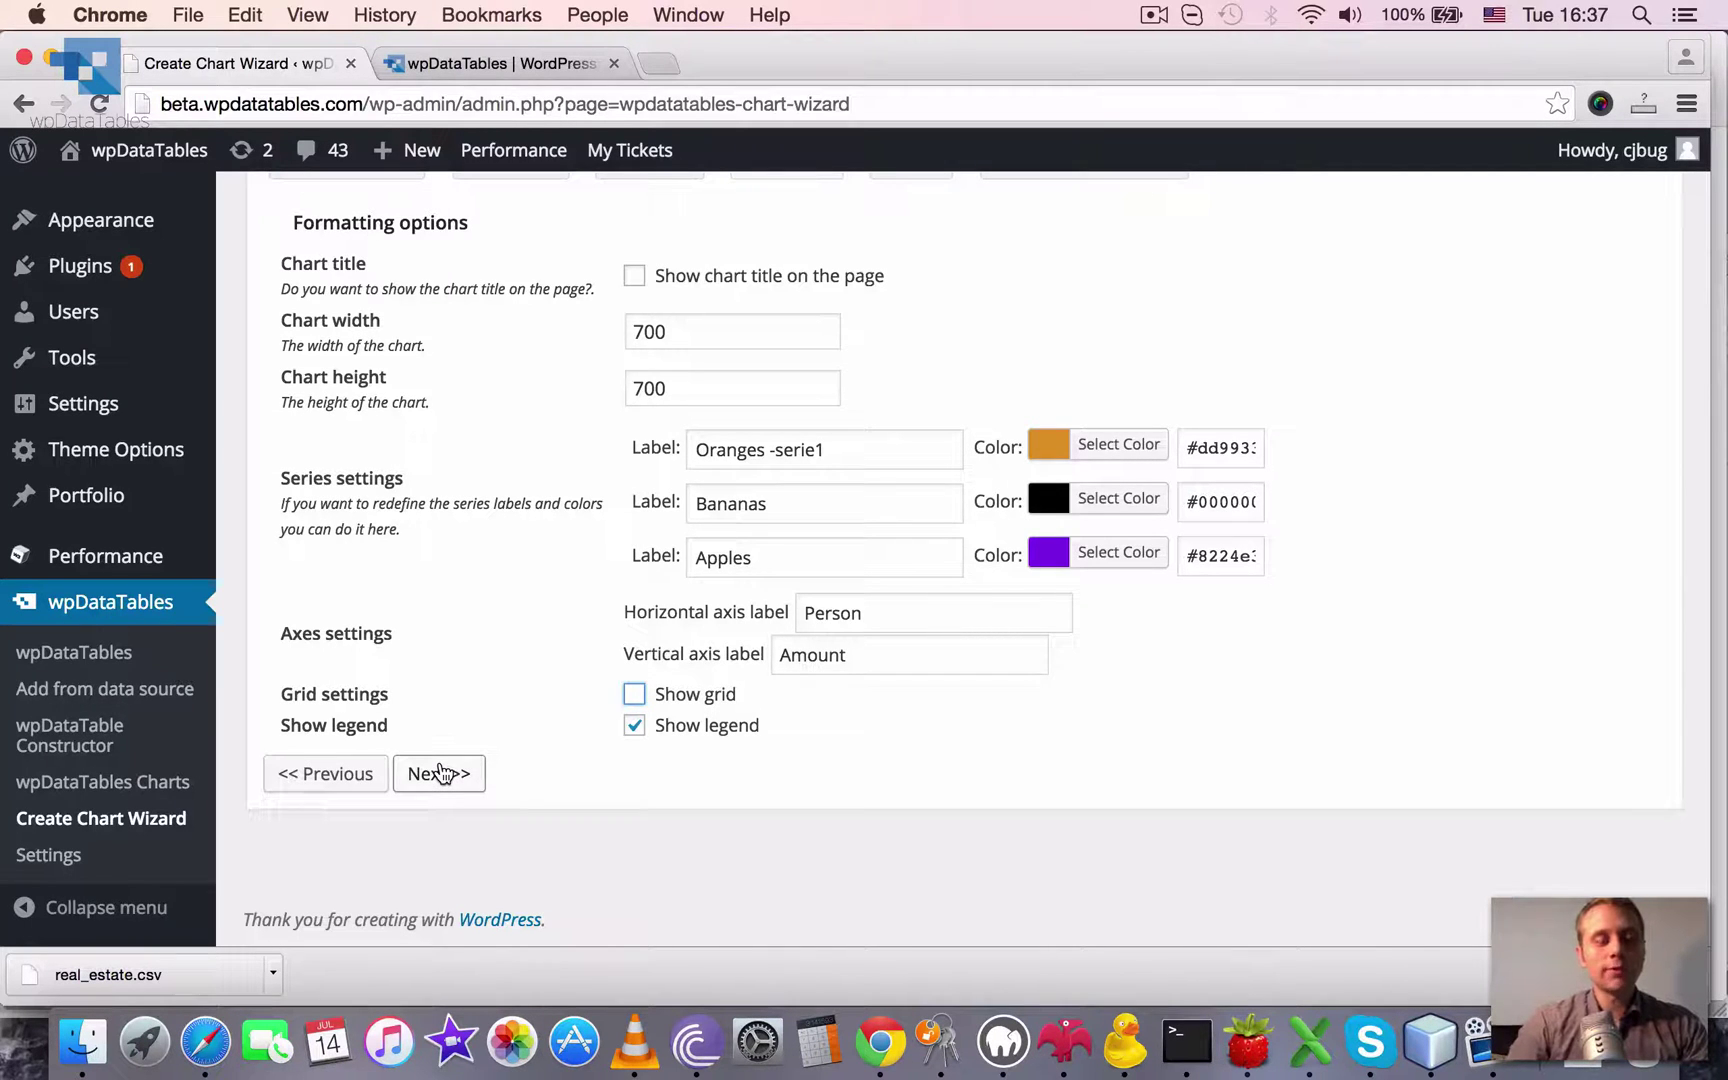
{"action": "left_click", "coordinate": [441, 775]}
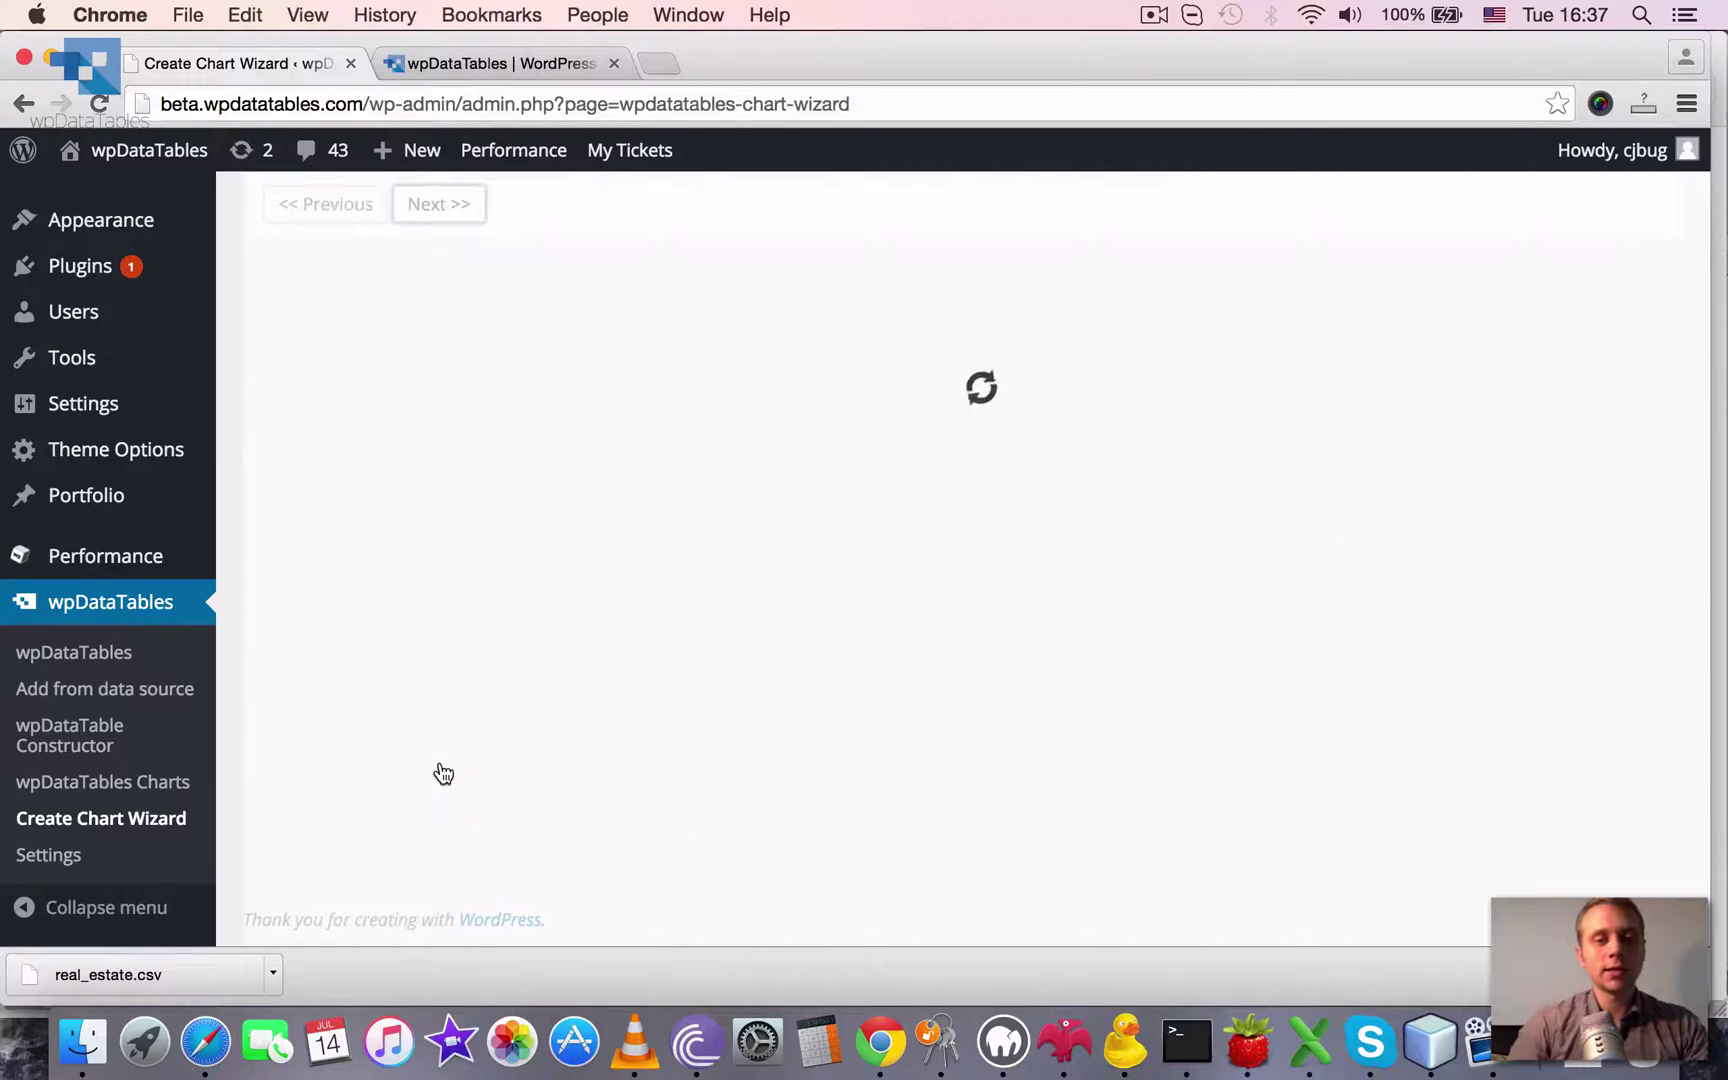
{"action": "scroll", "coordinate": [1180, 868], "scroll_direction": "down", "scroll_amount": 4}
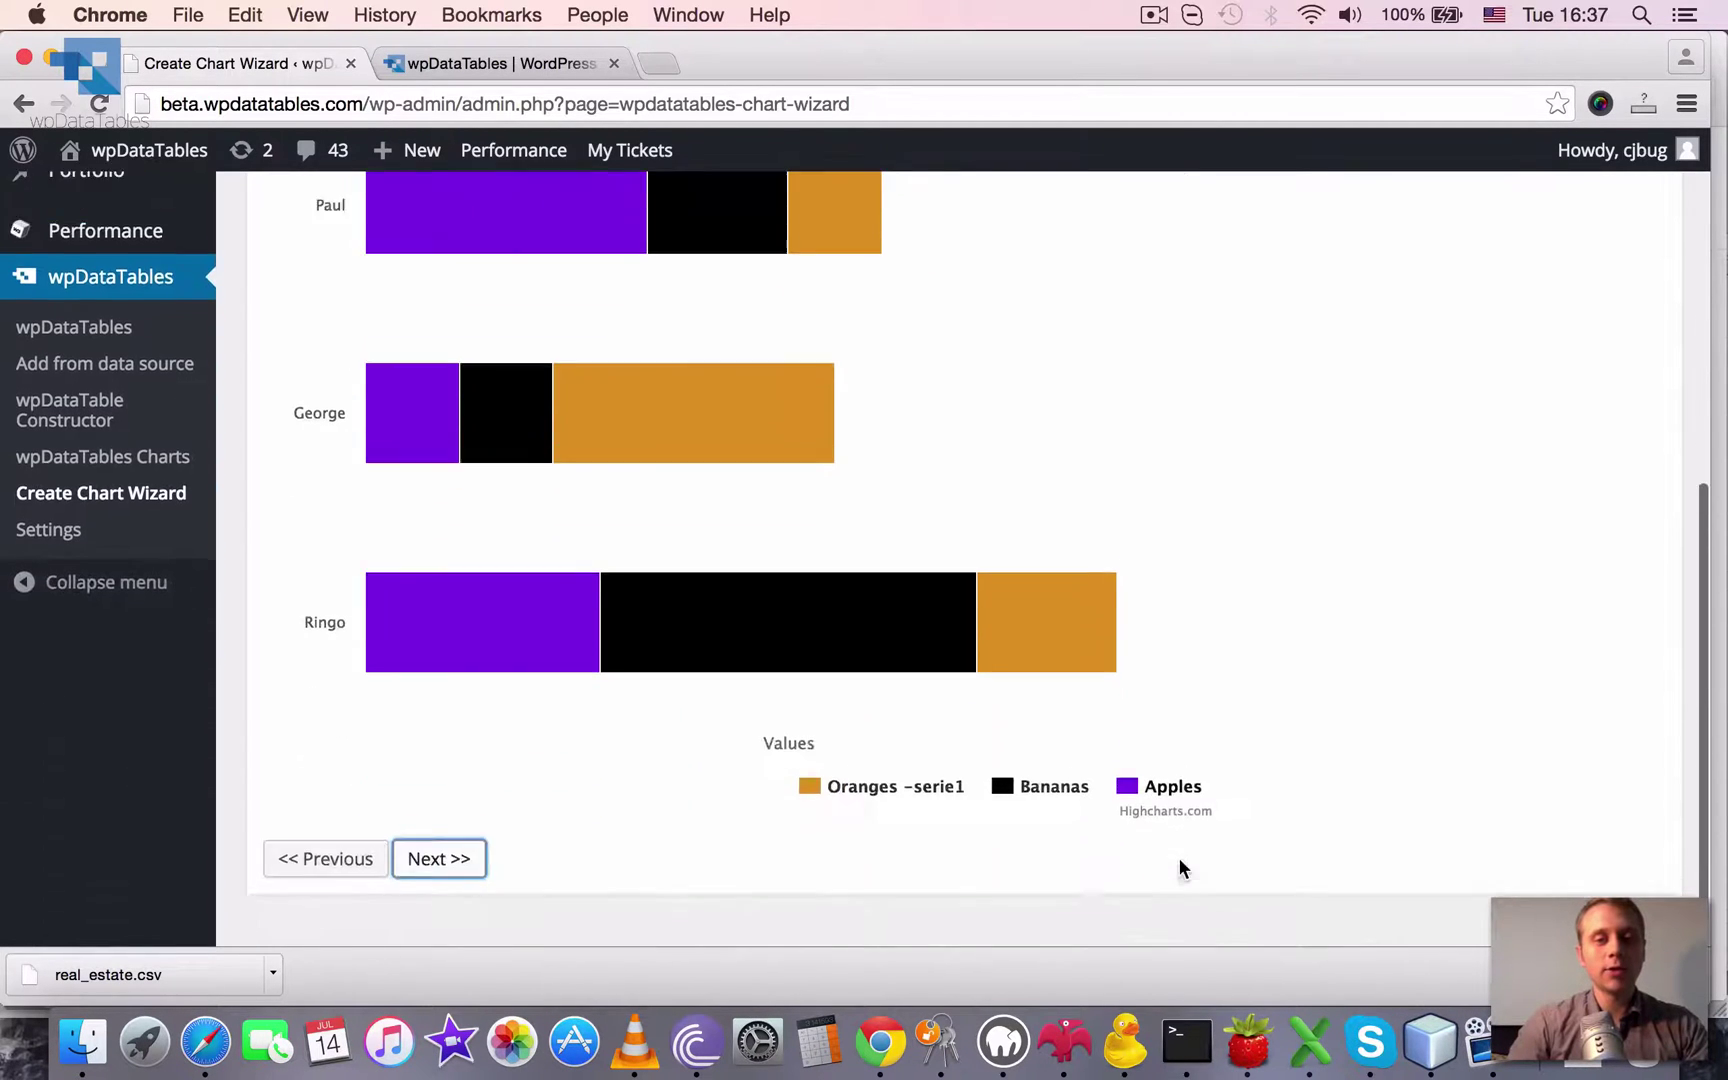
{"action": "scroll", "coordinate": [1180, 868], "scroll_direction": "up", "scroll_amount": 2}
{"action": "scroll", "coordinate": [1181, 868], "scroll_direction": "up", "scroll_amount": 3}
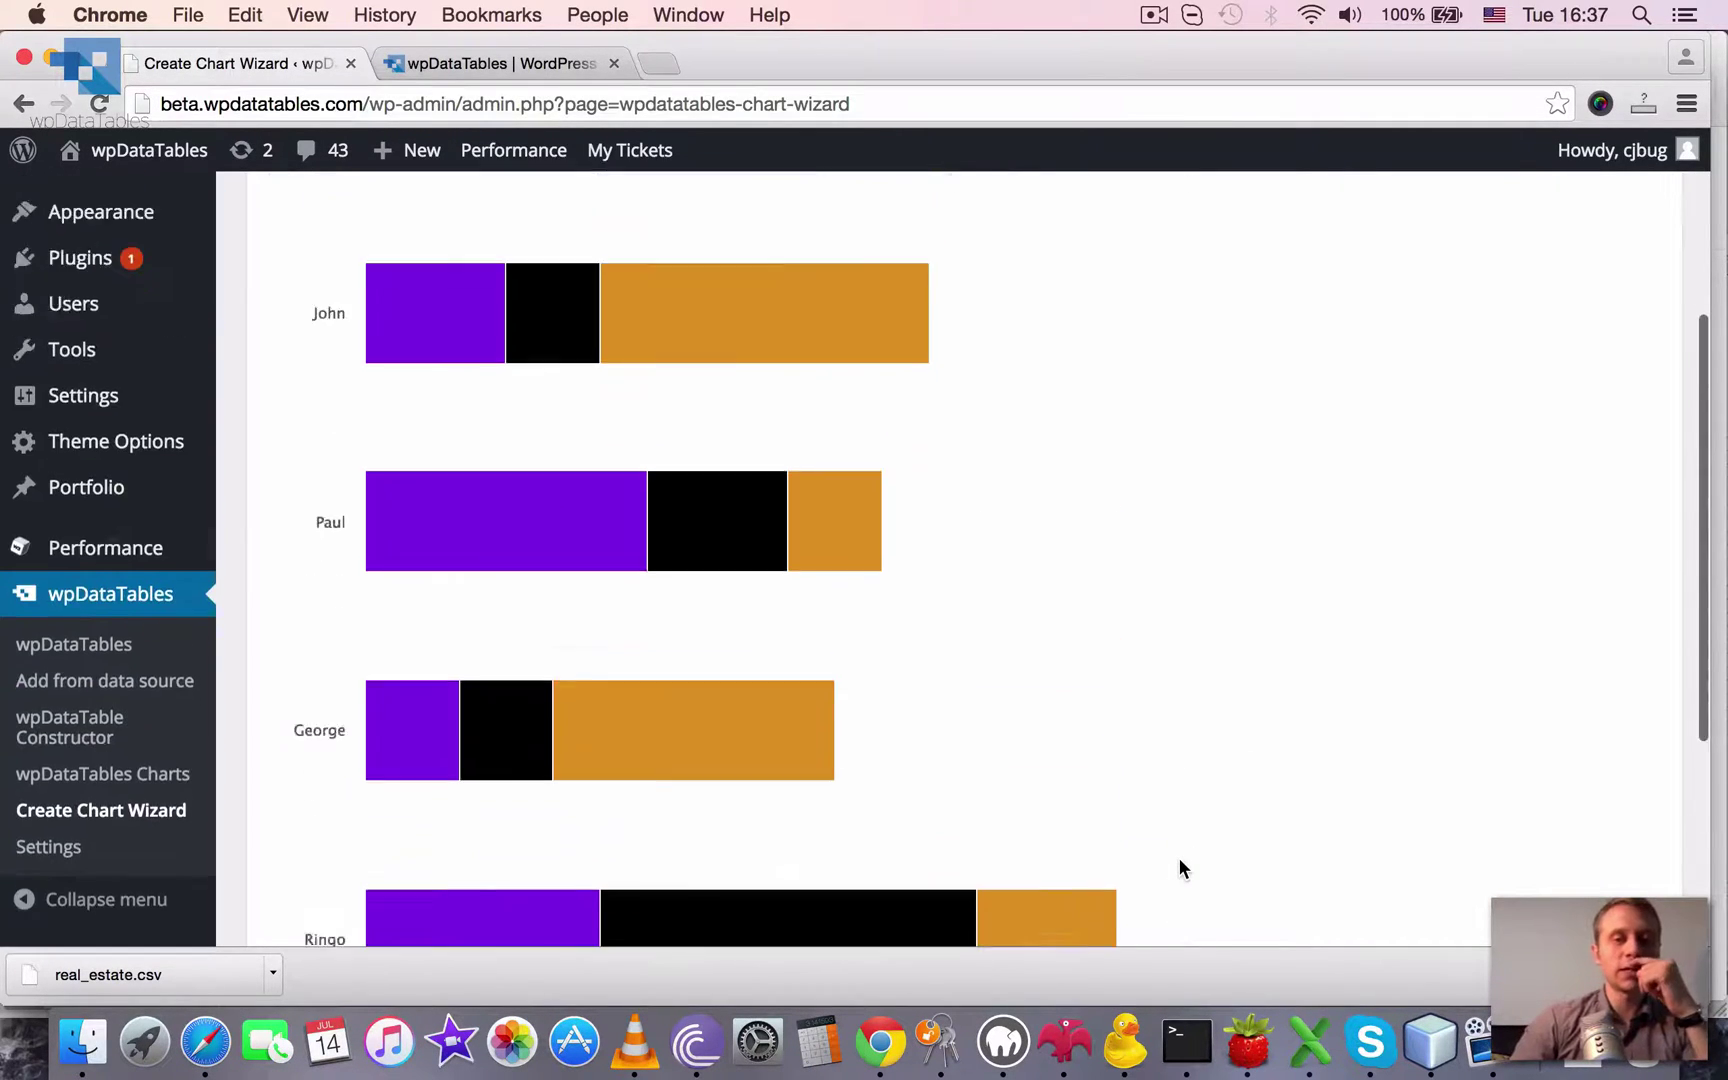
{"action": "scroll", "coordinate": [1181, 868], "scroll_direction": "down", "scroll_amount": 3}
{"action": "scroll", "coordinate": [1180, 866], "scroll_direction": "down", "scroll_amount": 2}
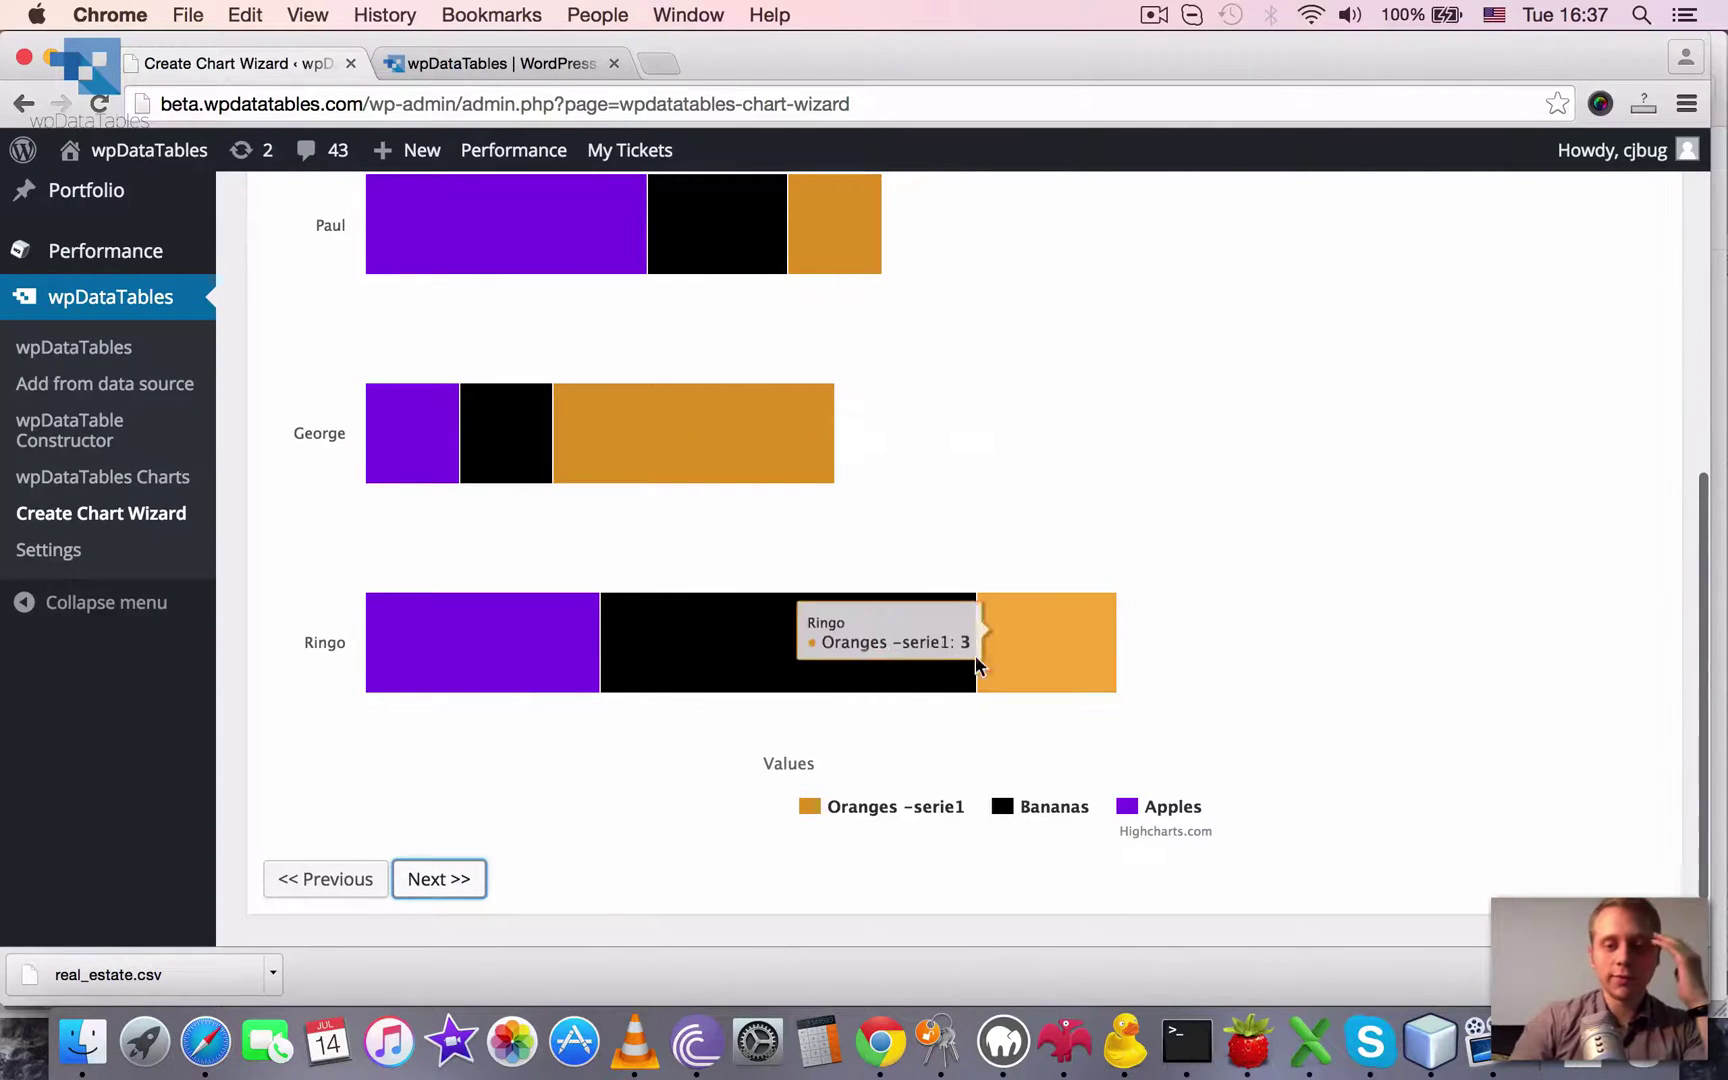
{"action": "scroll", "coordinate": [899, 818], "scroll_direction": "down", "scroll_amount": 1}
{"action": "left_click", "coordinate": [999, 726]}
{"action": "left_click", "coordinate": [1000, 724]}
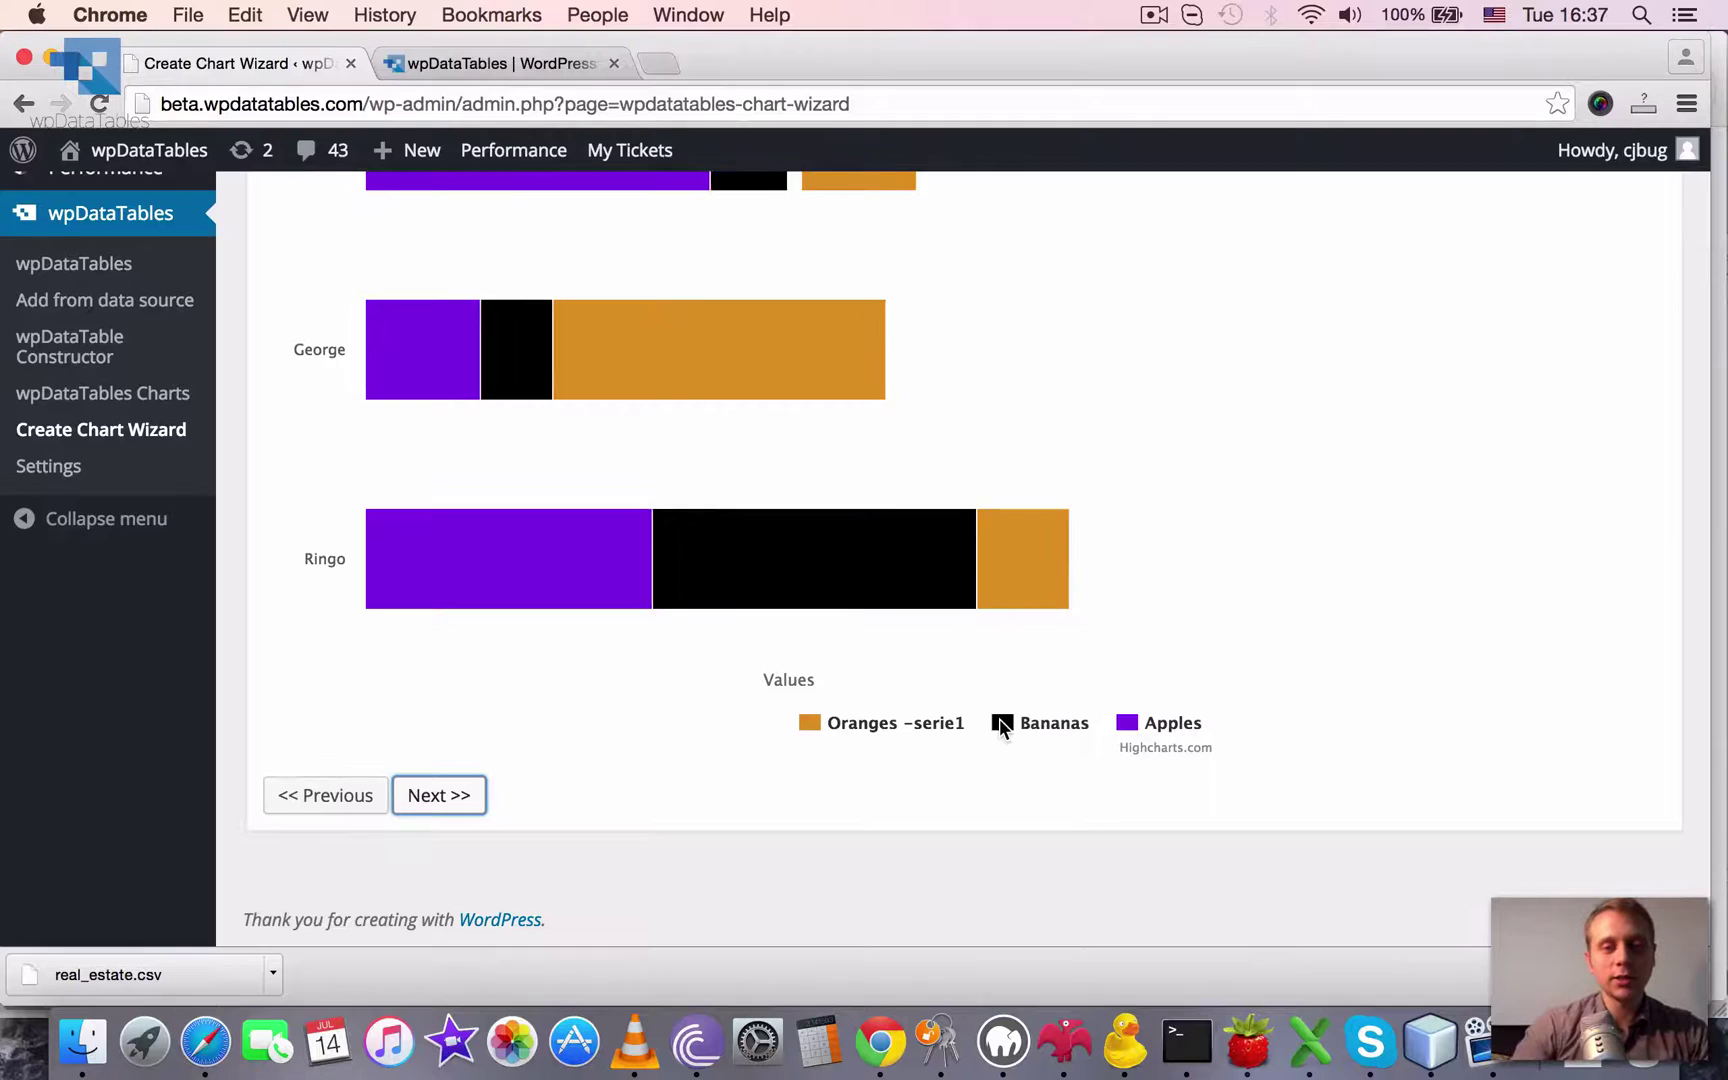
{"action": "left_click", "coordinate": [1000, 724]}
{"action": "left_click", "coordinate": [1000, 724]}
{"action": "scroll", "coordinate": [1000, 724], "scroll_direction": "up", "scroll_amount": 8}
{"action": "scroll", "coordinate": [1000, 721], "scroll_direction": "down", "scroll_amount": 5}
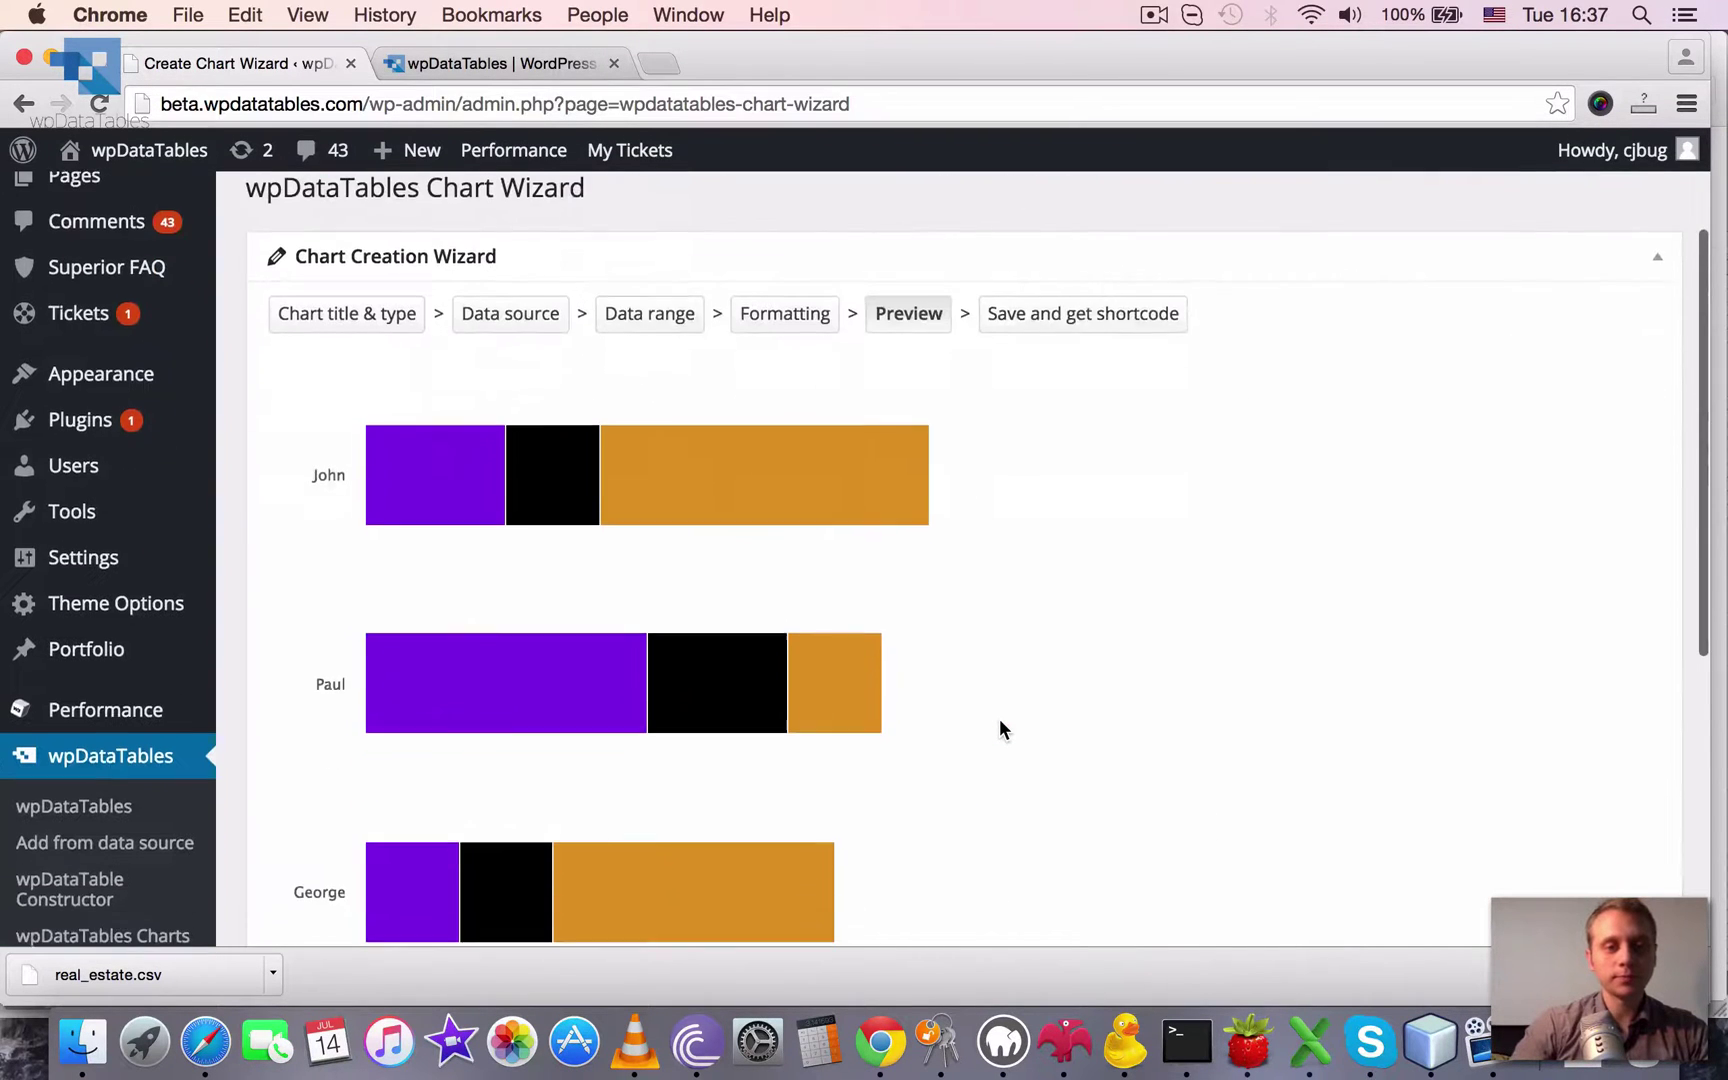
{"action": "scroll", "coordinate": [615, 850], "scroll_direction": "down", "scroll_amount": 5}
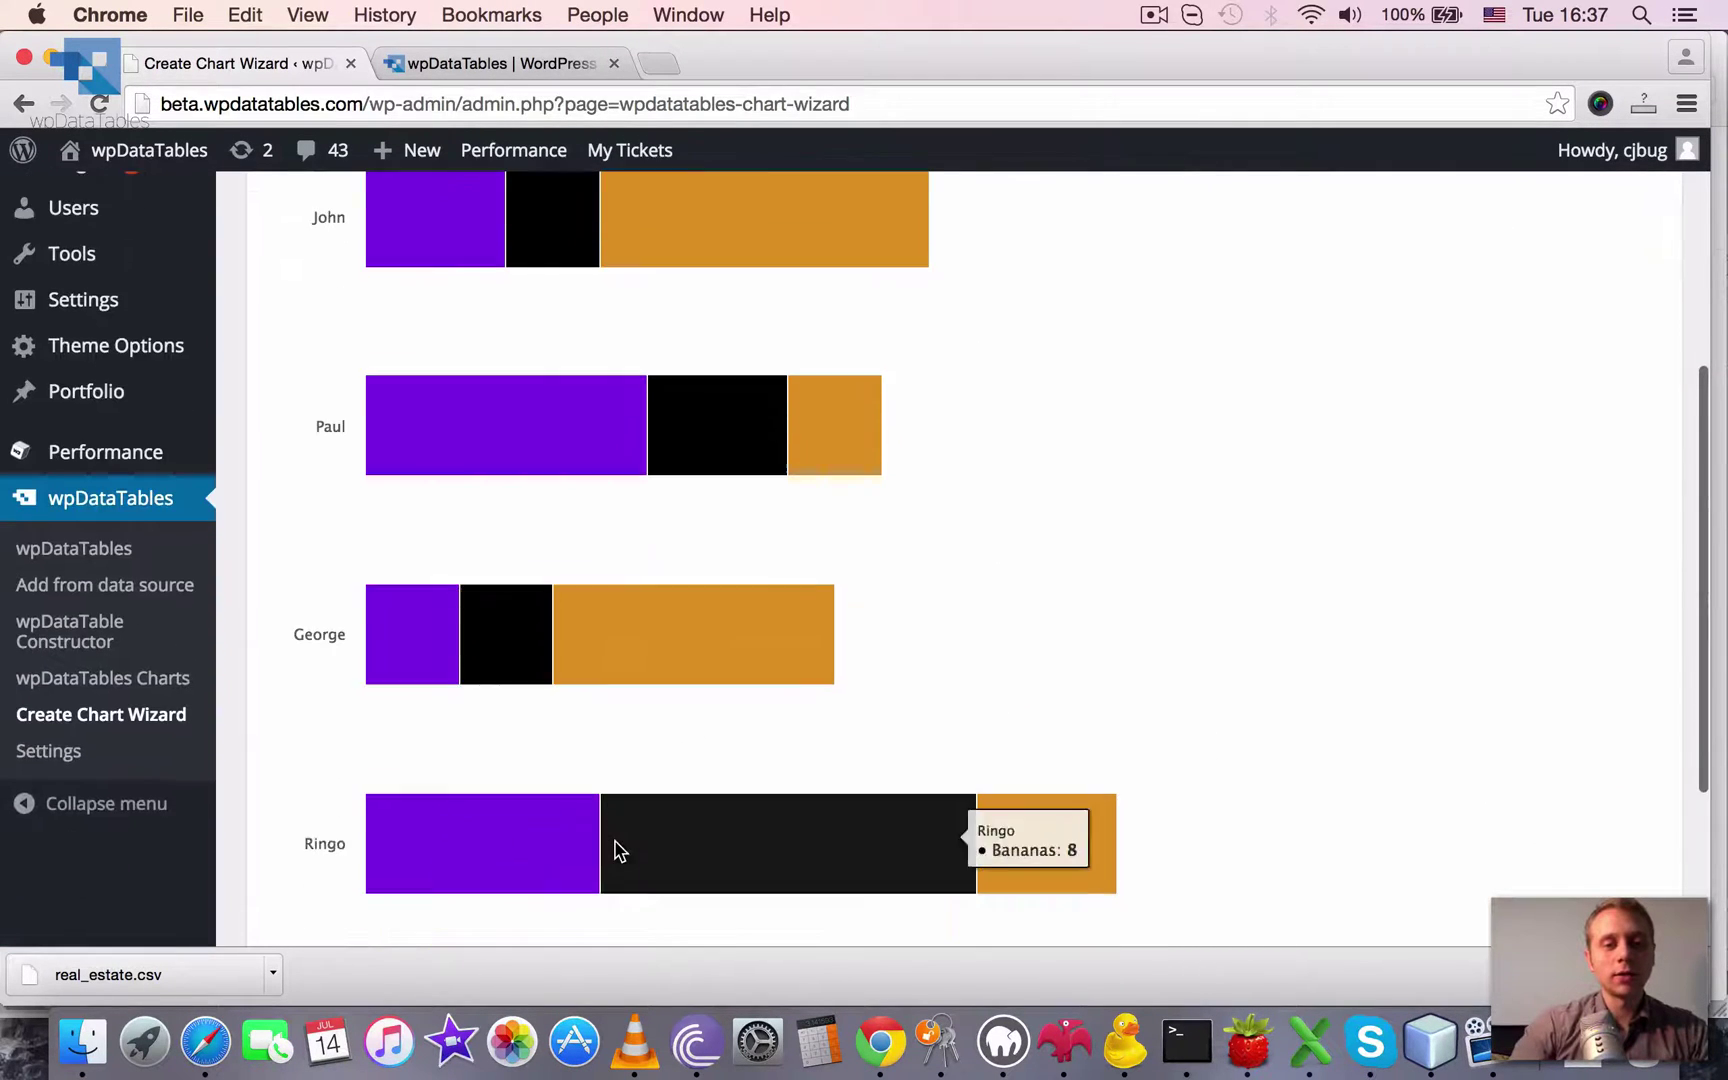
Back in formatting, turn Show grid on again and preview the chart with gridlines
{"action": "left_click", "coordinate": [298, 822]}
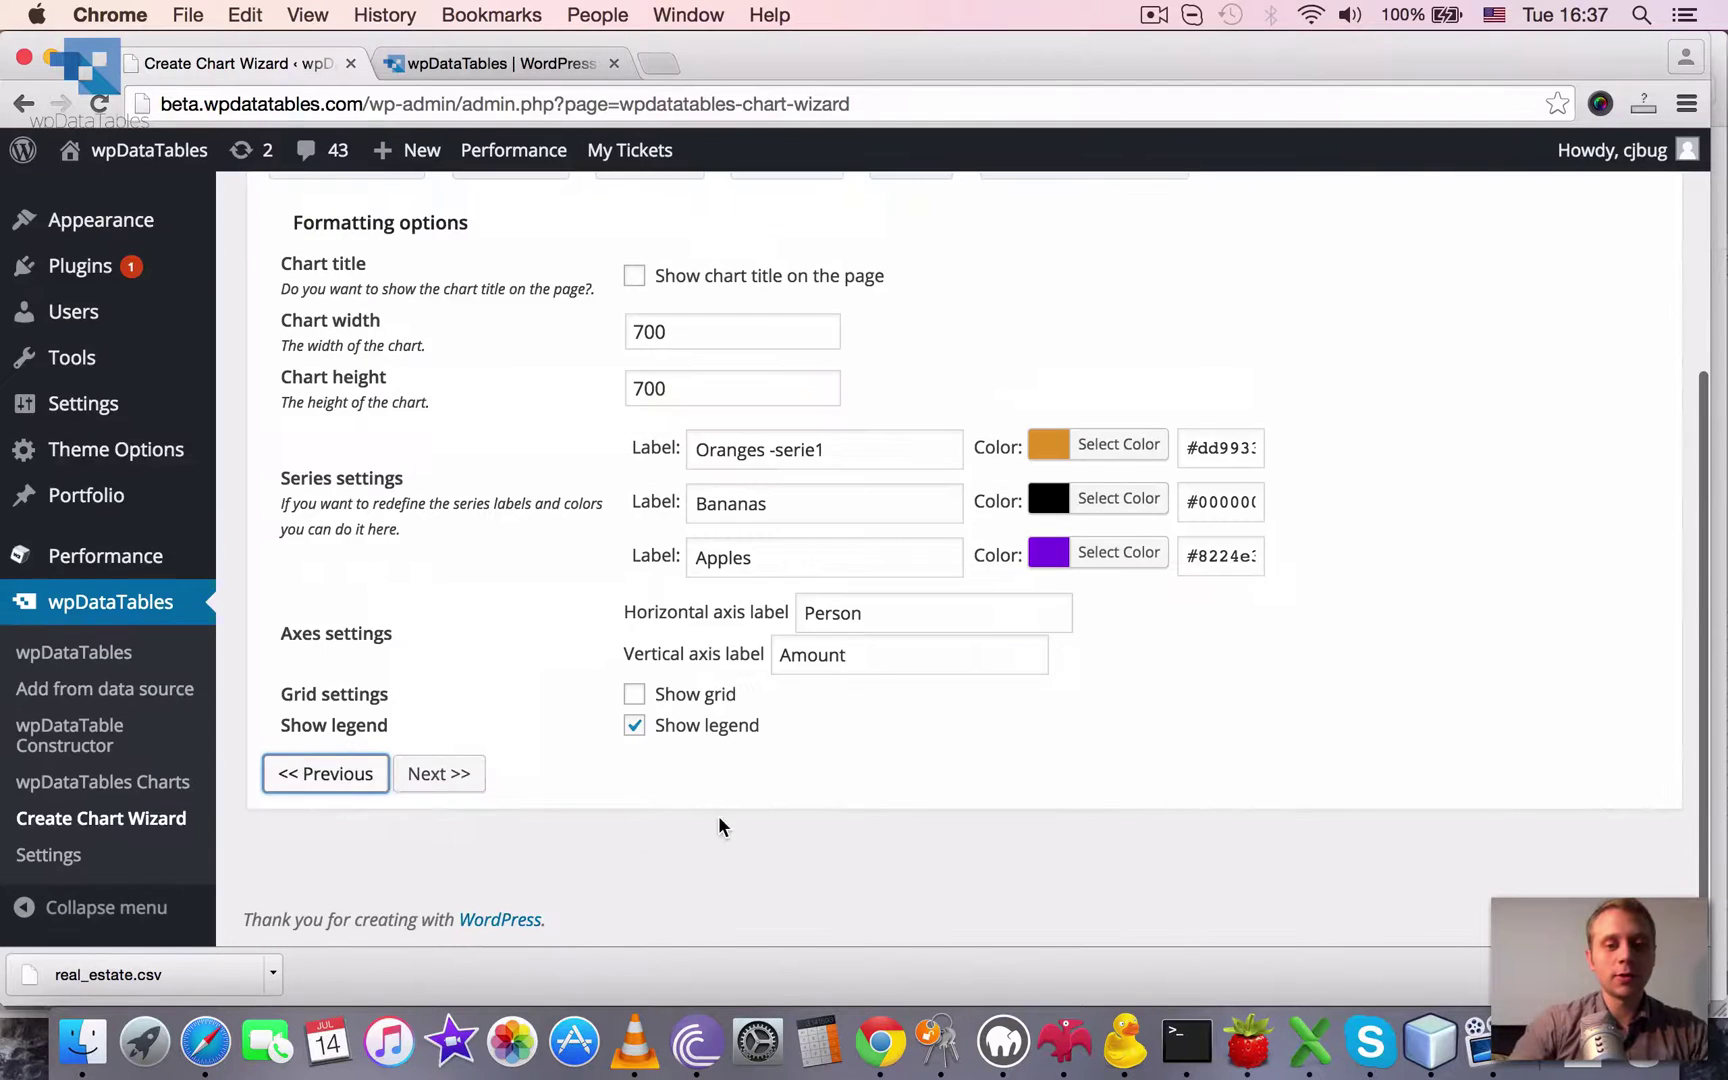
{"action": "scroll", "coordinate": [751, 700], "scroll_direction": "up", "scroll_amount": 1}
{"action": "left_click", "coordinate": [676, 740]}
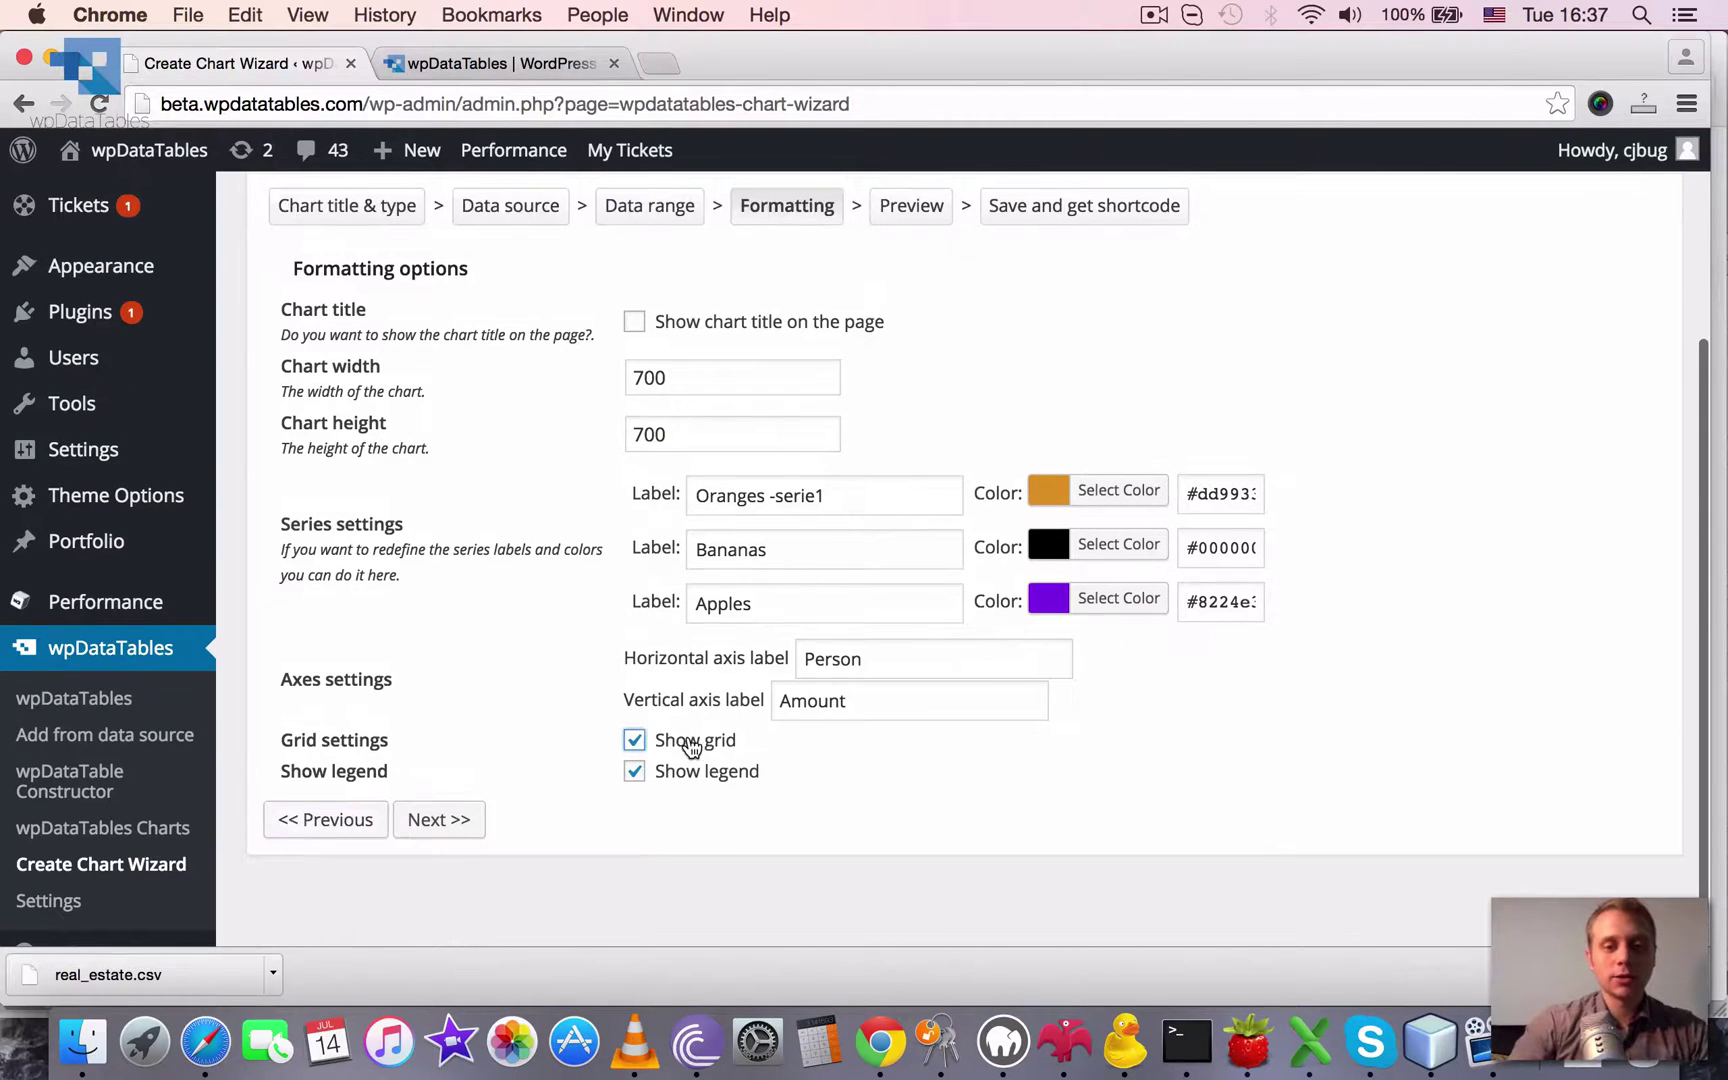
{"action": "left_click", "coordinate": [415, 820]}
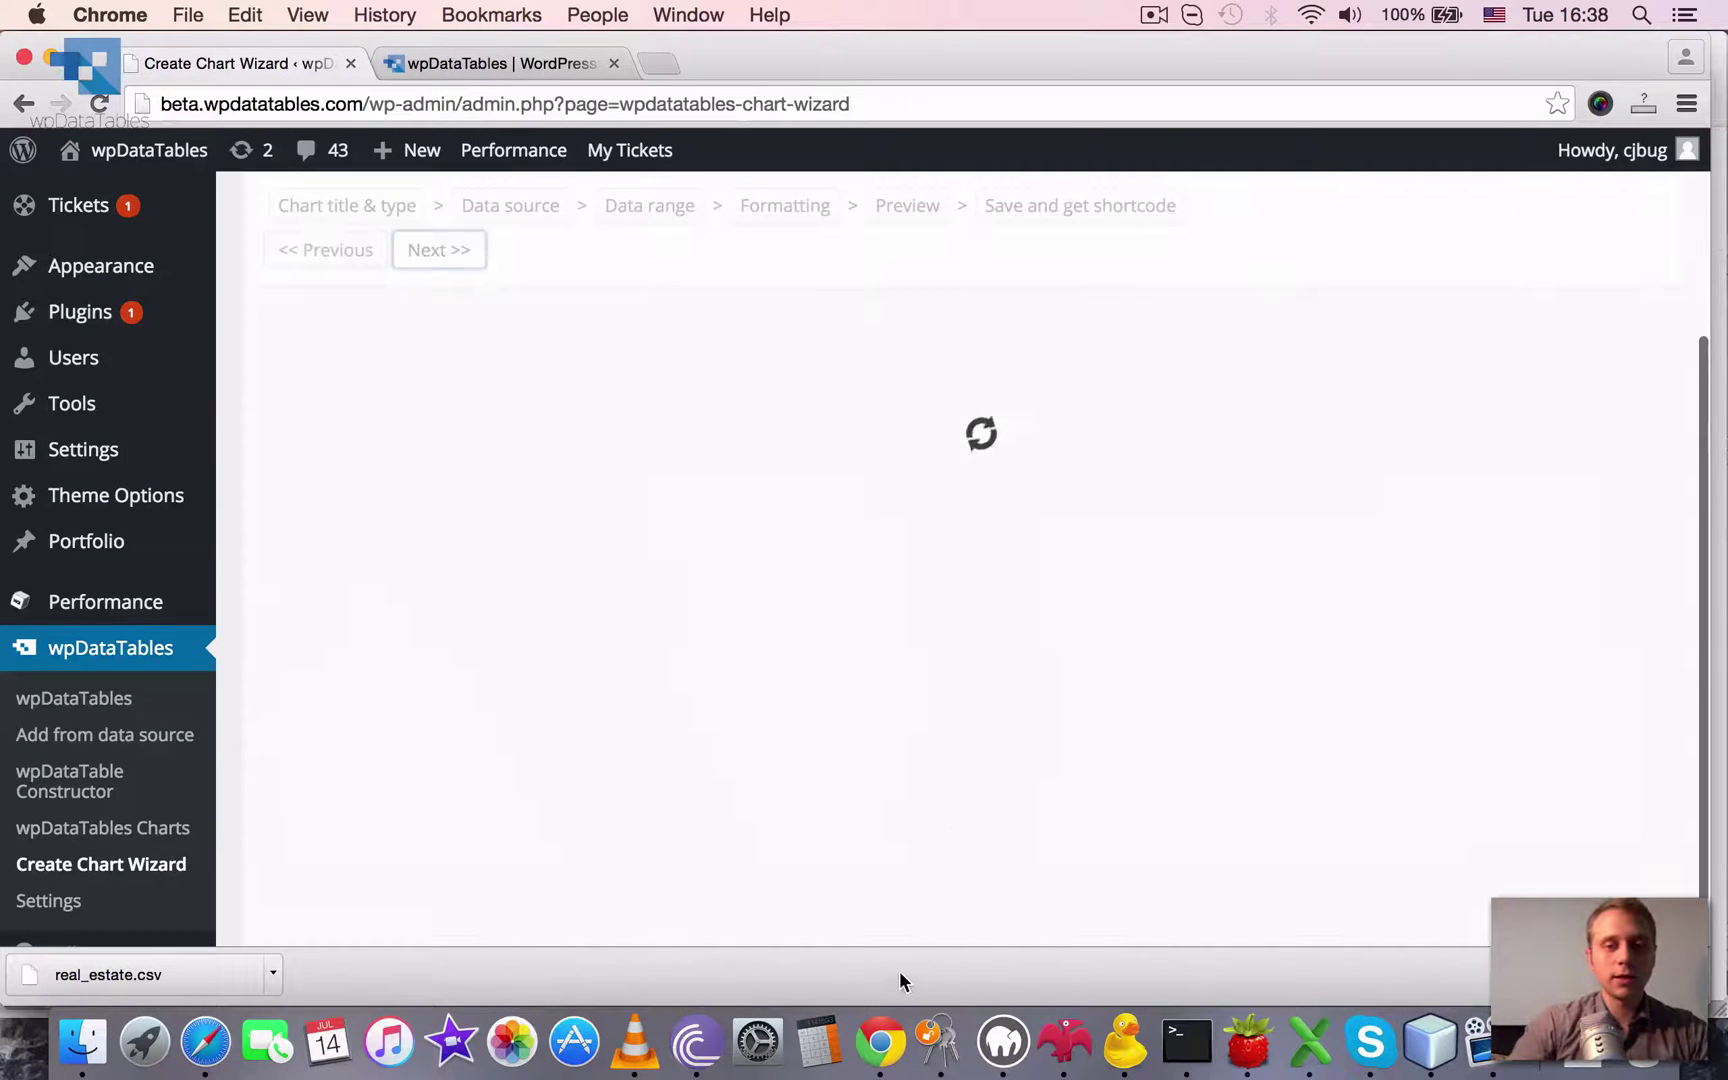
{"action": "scroll", "coordinate": [940, 792], "scroll_direction": "down", "scroll_amount": 5}
{"action": "scroll", "coordinate": [528, 760], "scroll_direction": "up", "scroll_amount": 6}
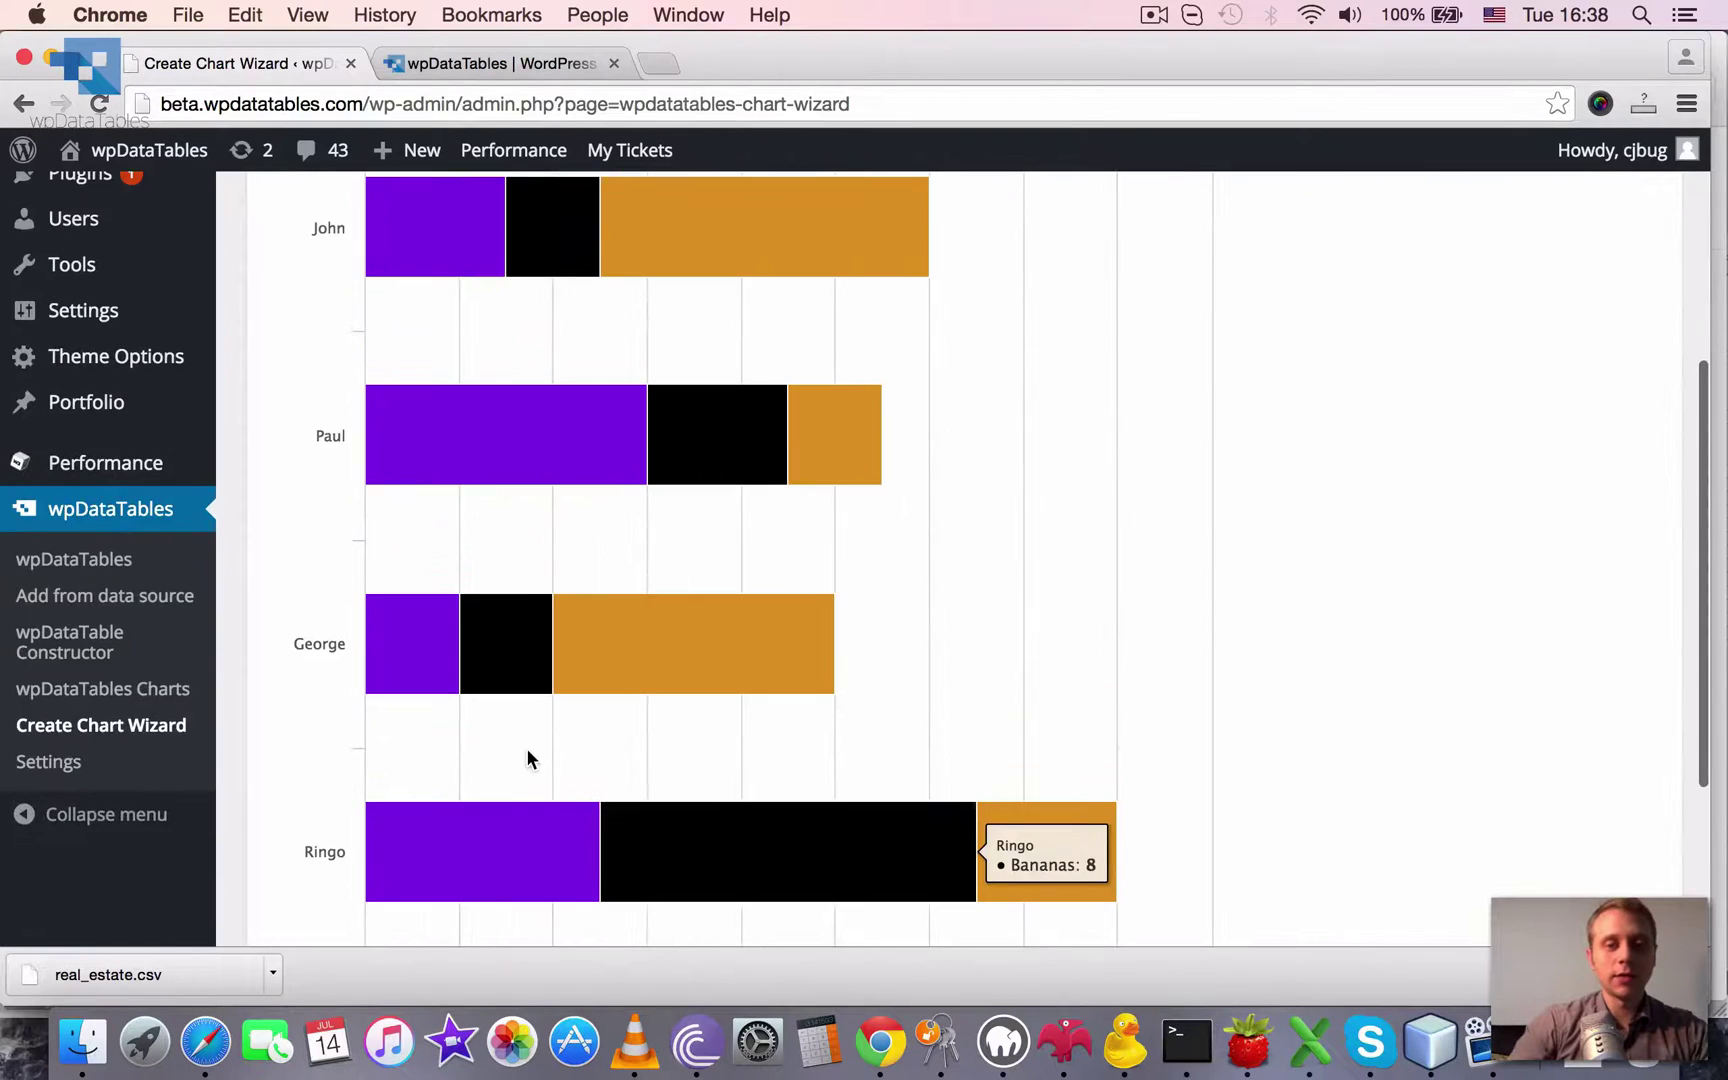
{"action": "scroll", "coordinate": [528, 760], "scroll_direction": "down", "scroll_amount": 5}
Re-enable Show chart title on the page and set chart width and height to 500
{"action": "left_click", "coordinate": [318, 812]}
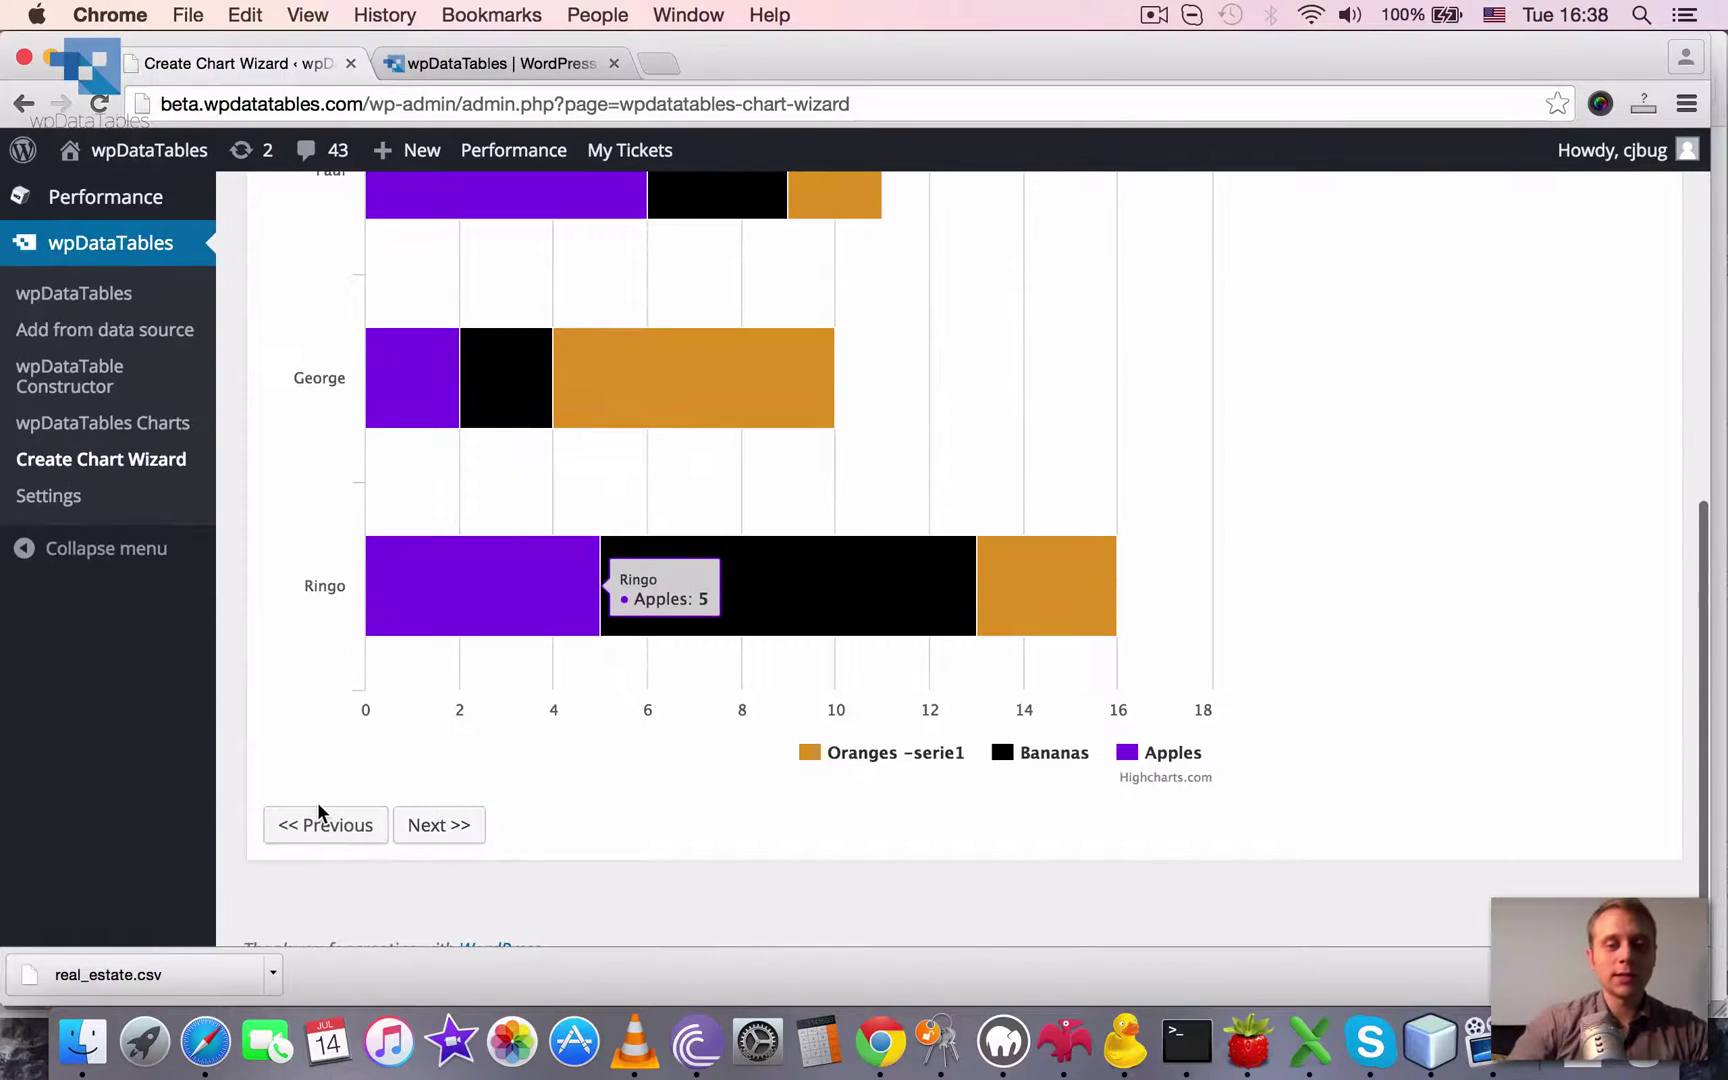
{"action": "left_click", "coordinate": [658, 284]}
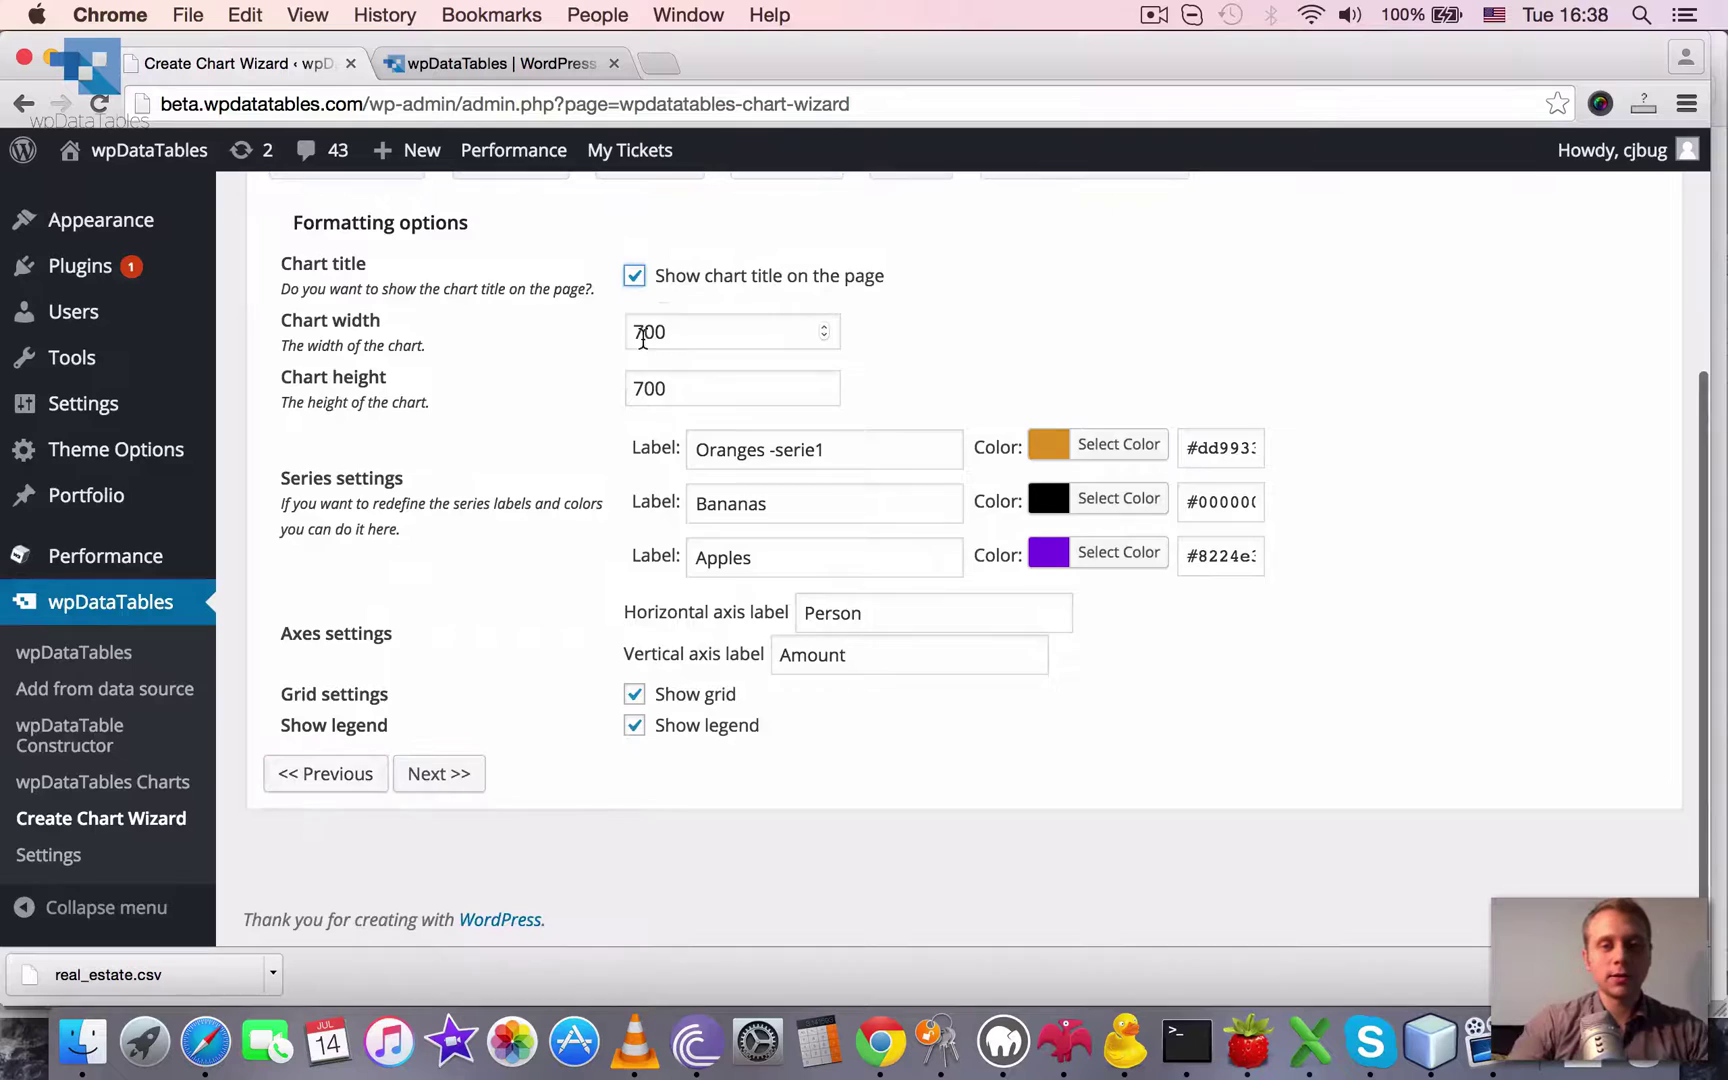
{"action": "left_click", "coordinate": [643, 338]}
{"action": "key", "text": "BackSpace"}
{"action": "type", "text": "5"}
{"action": "left_click", "coordinate": [641, 390]}
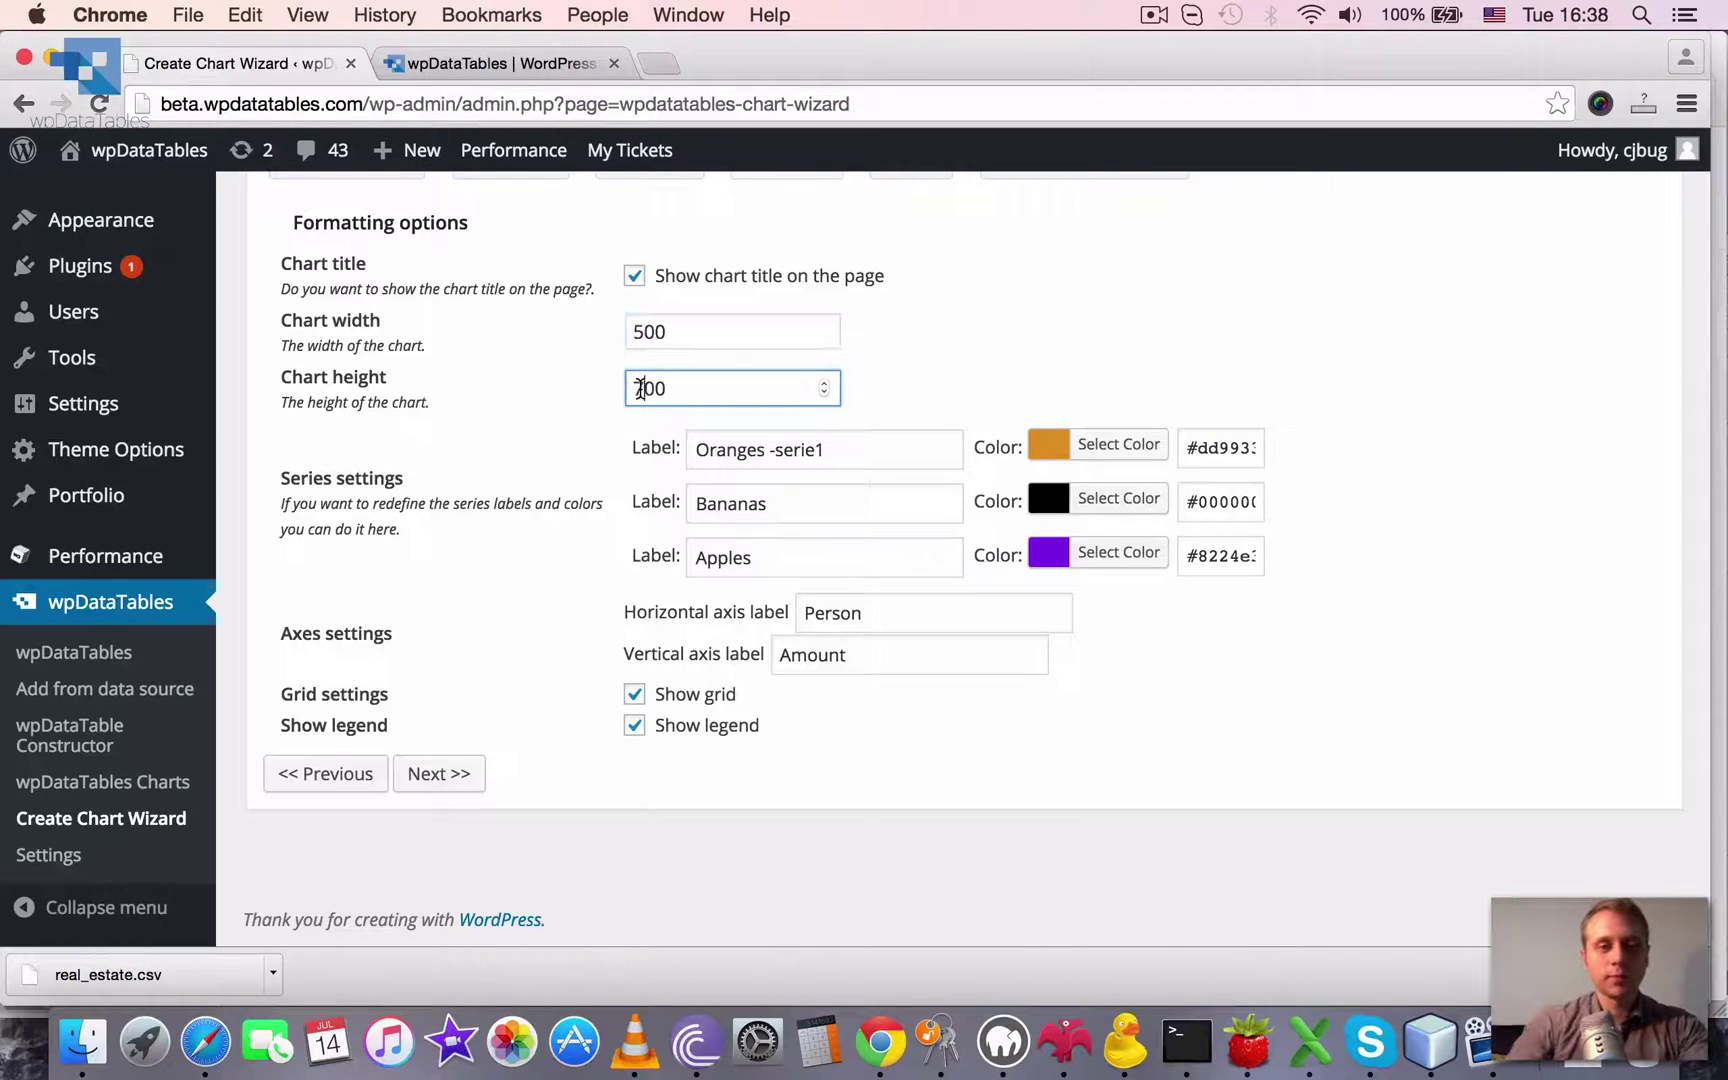
{"action": "key", "text": "BackSpace"}
{"action": "type", "text": "5"}
Preview the resized titled chart and save it to get the [wpdatachart id=36] shortcode
{"action": "left_click", "coordinate": [440, 774]}
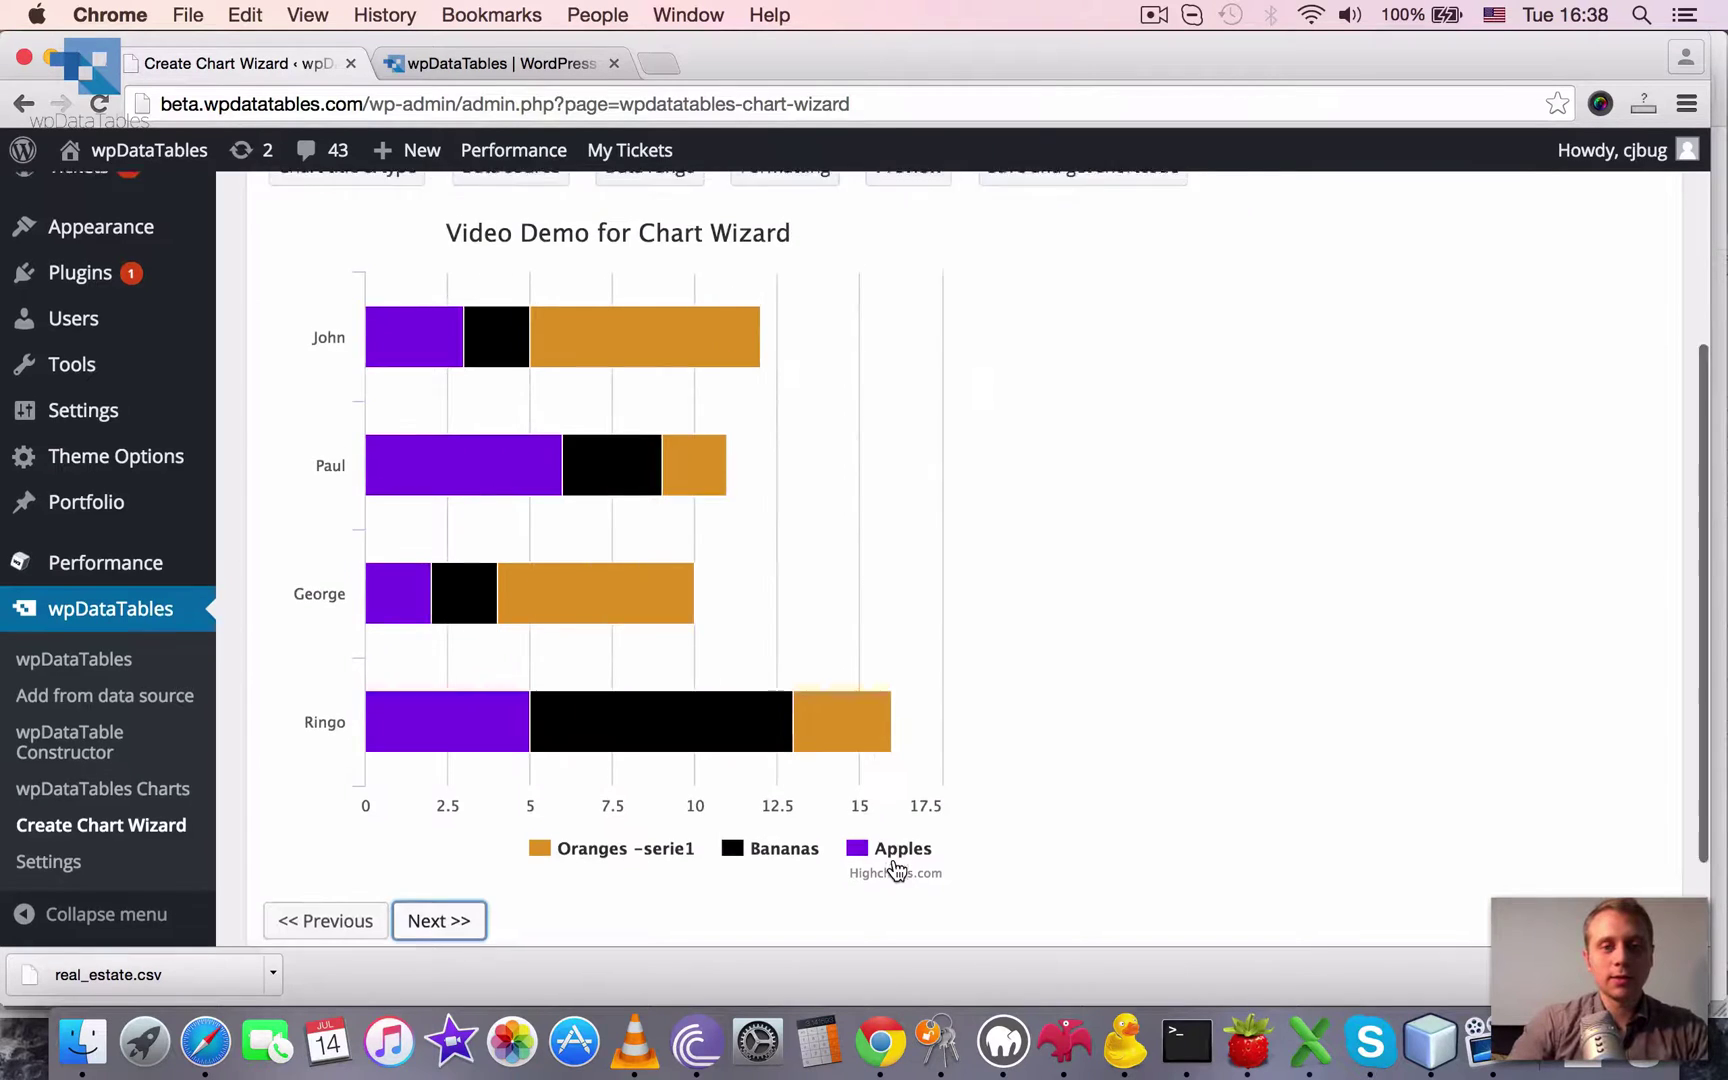
{"action": "scroll", "coordinate": [767, 855], "scroll_direction": "down", "scroll_amount": 2}
{"action": "left_click", "coordinate": [410, 819]}
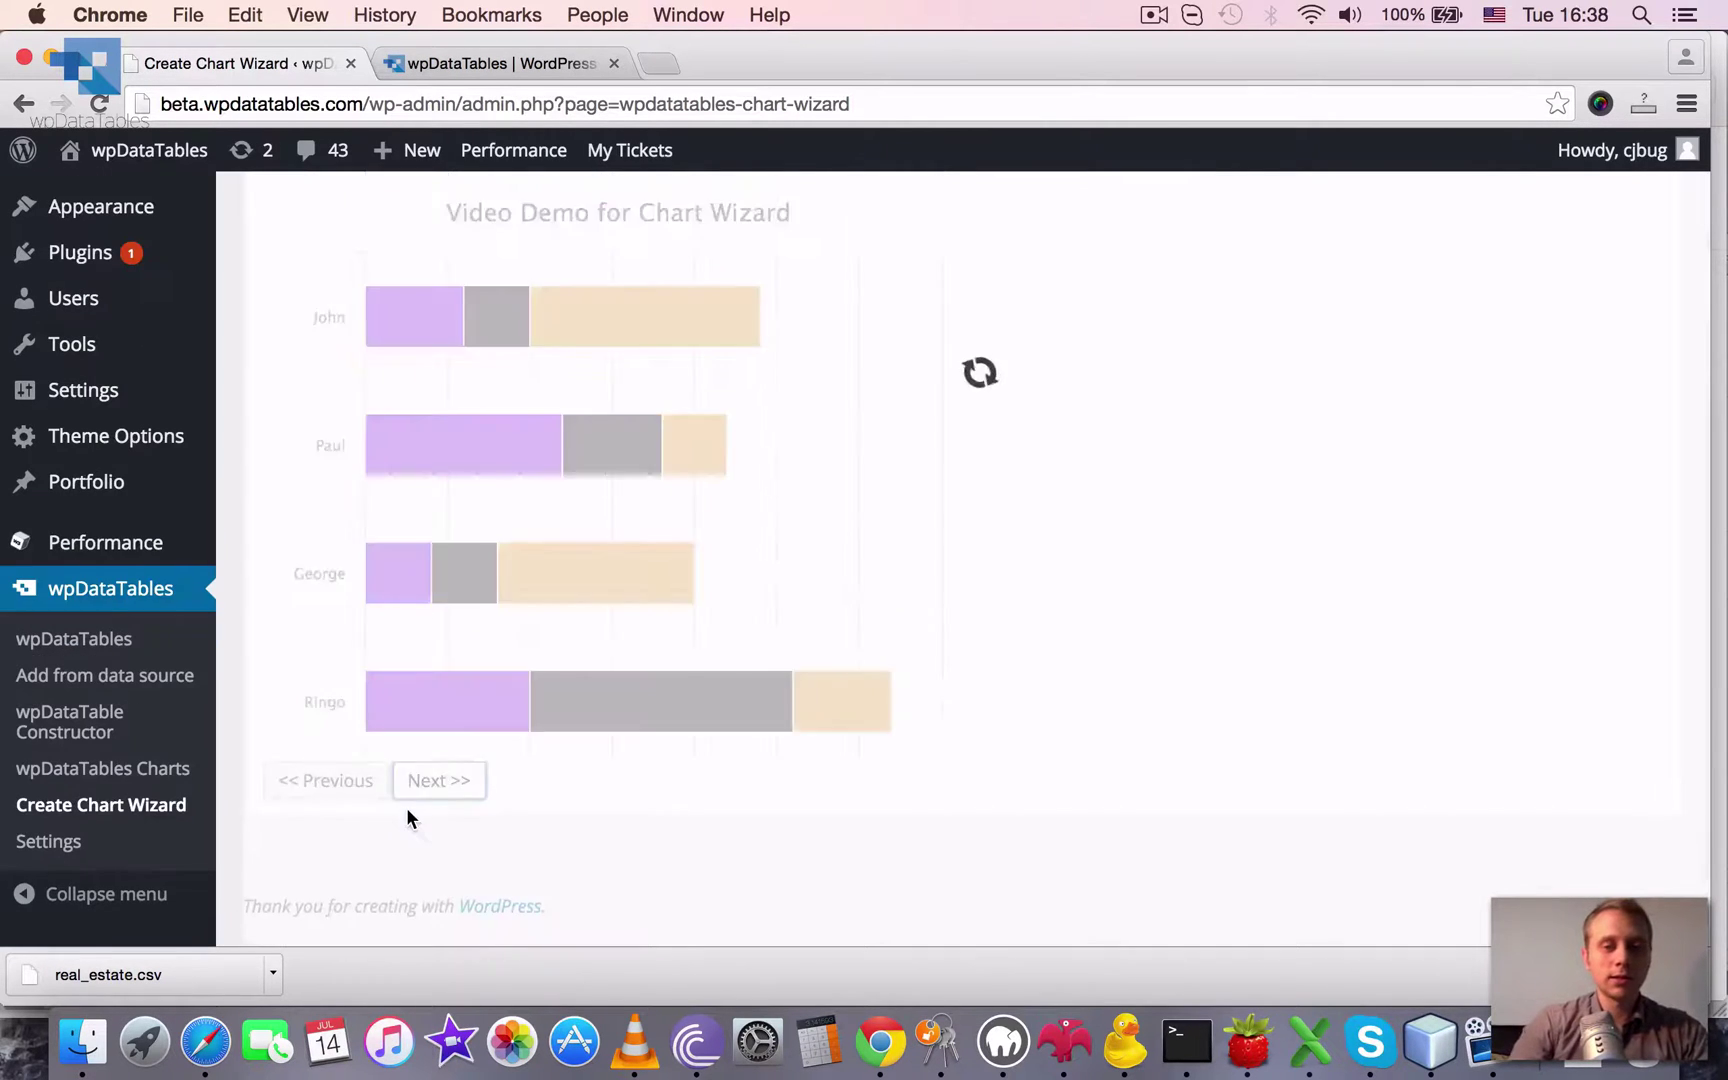
Leave the chart wizard and open a blank page via Pages > Add New
{"action": "scroll", "coordinate": [1080, 424], "scroll_direction": "up", "scroll_amount": 2}
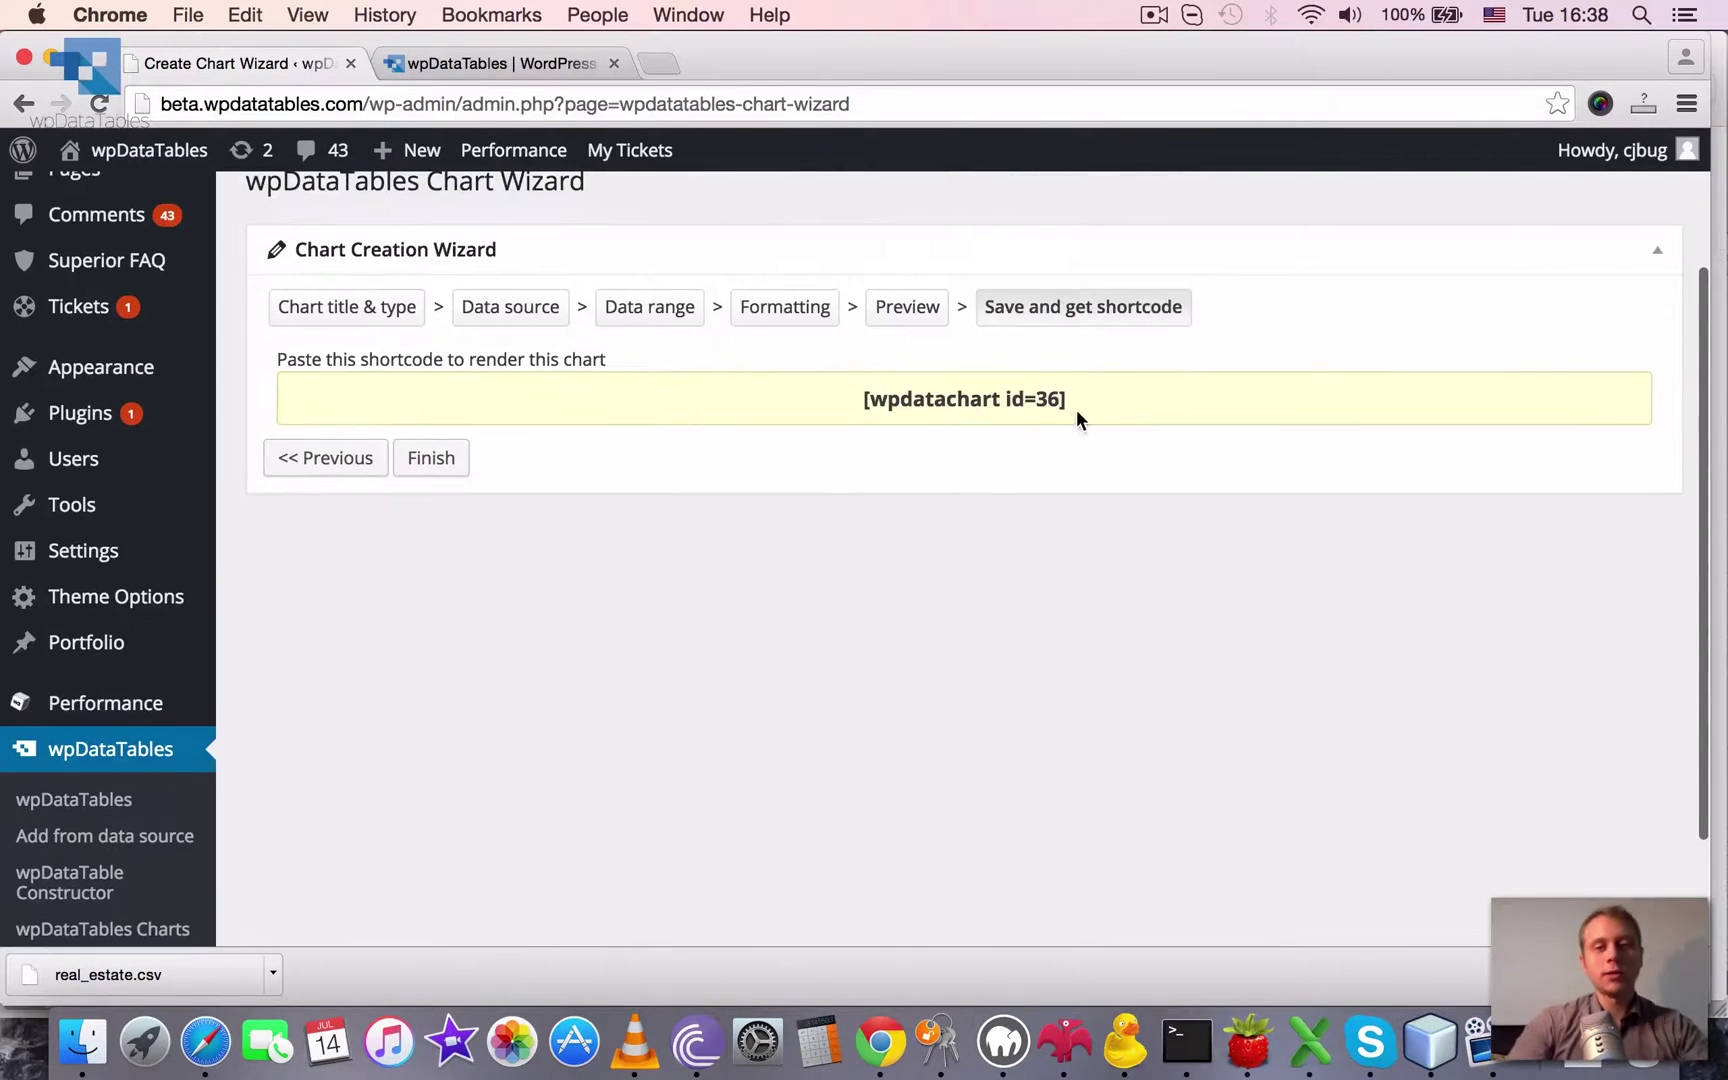
{"action": "left_click_drag", "start_coordinate": [1086, 401], "coordinate": [801, 400]}
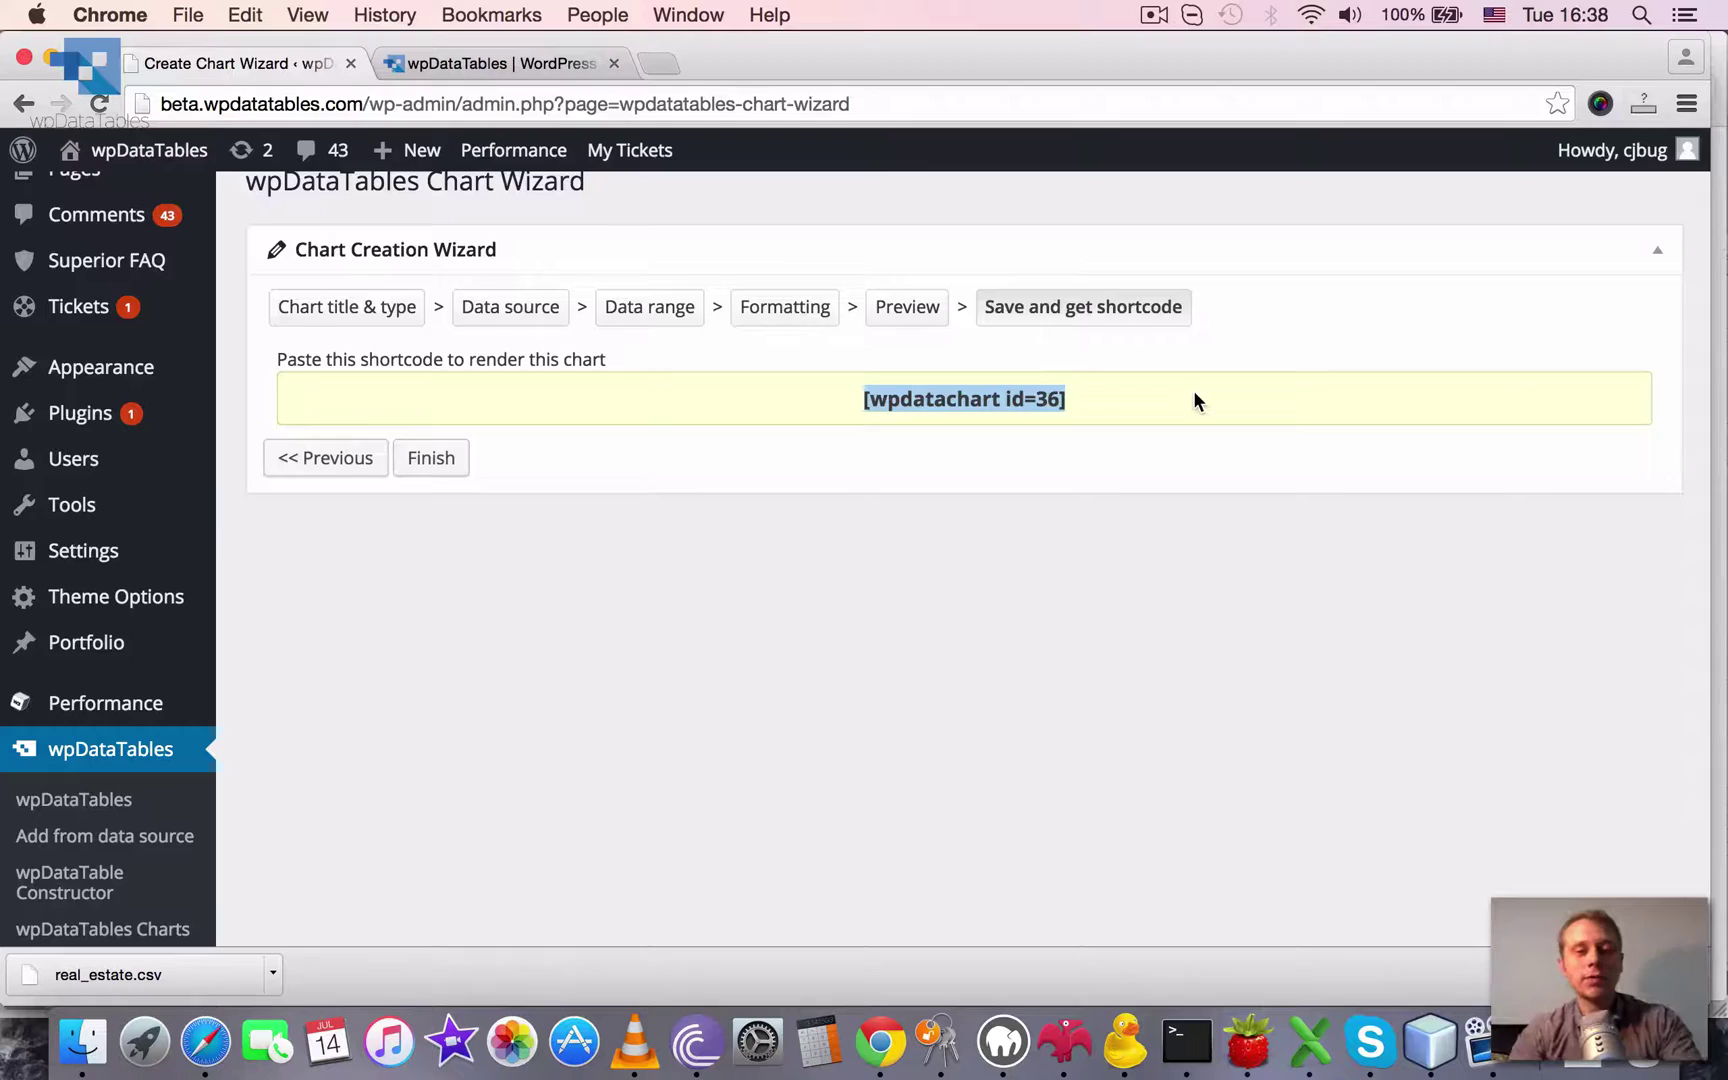
{"action": "scroll", "coordinate": [1194, 392], "scroll_direction": "up", "scroll_amount": 2}
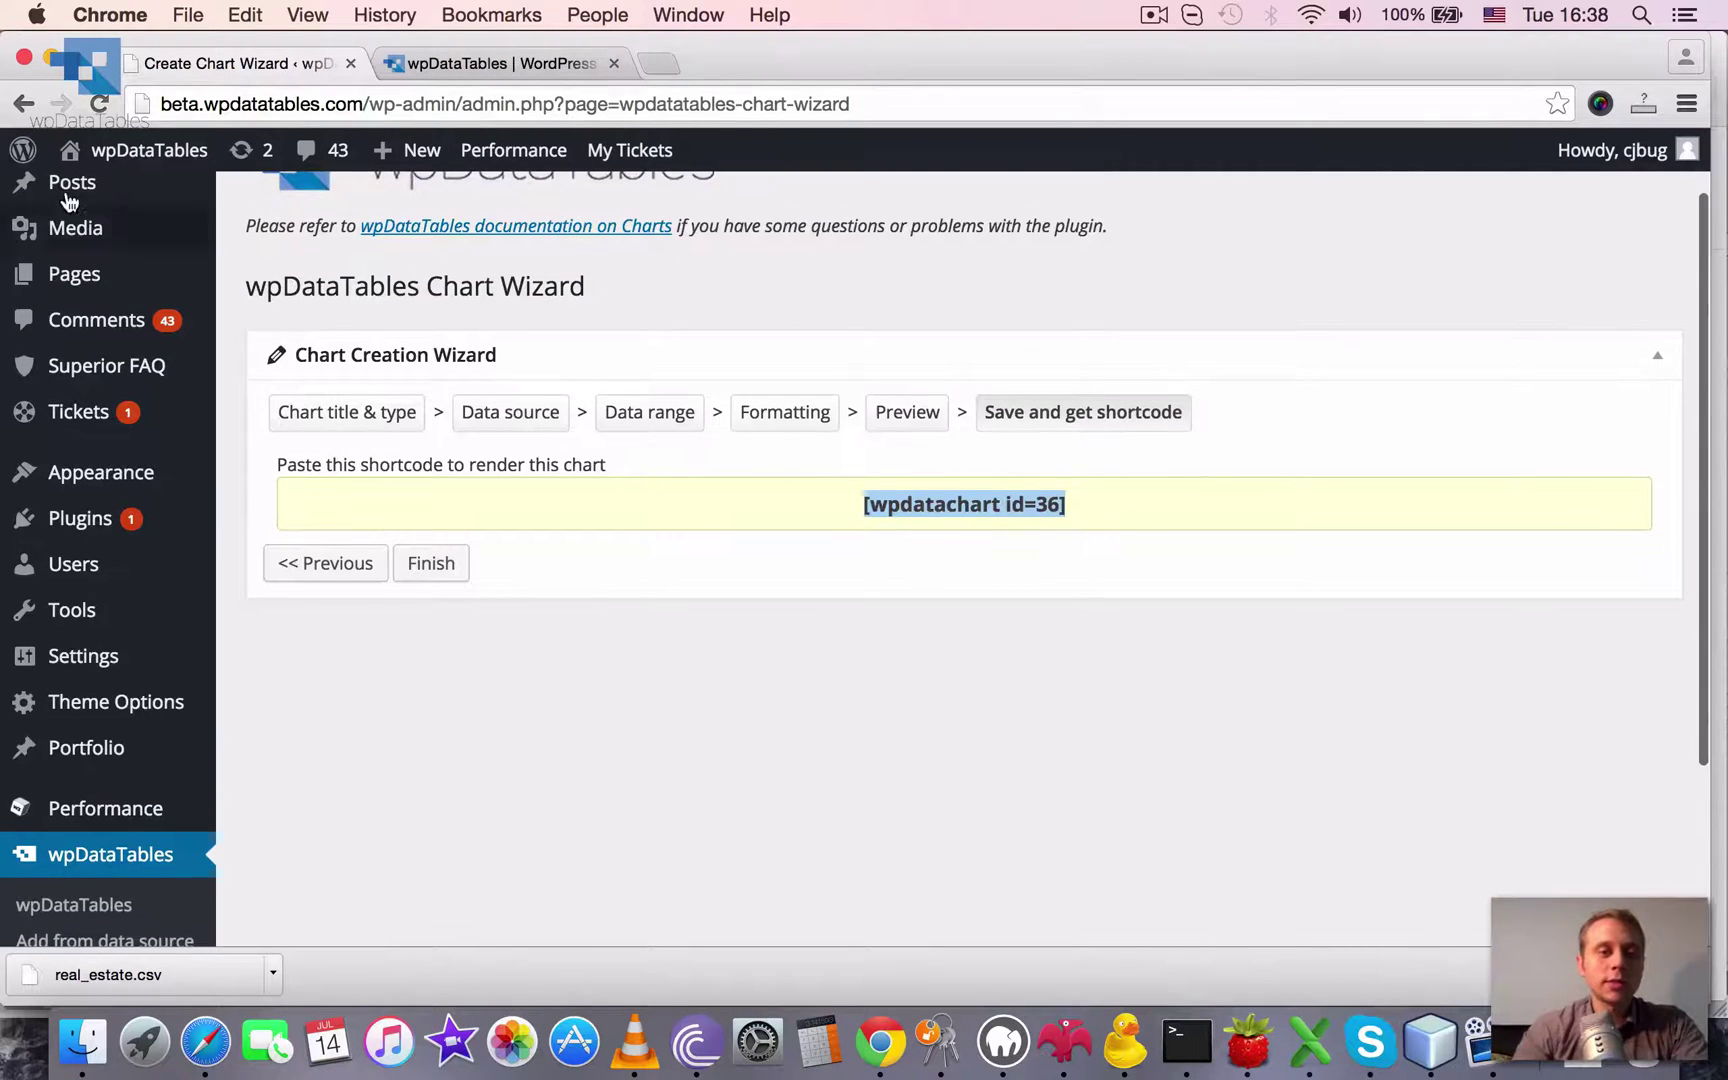
{"action": "mouse_move", "coordinate": [80, 290]}
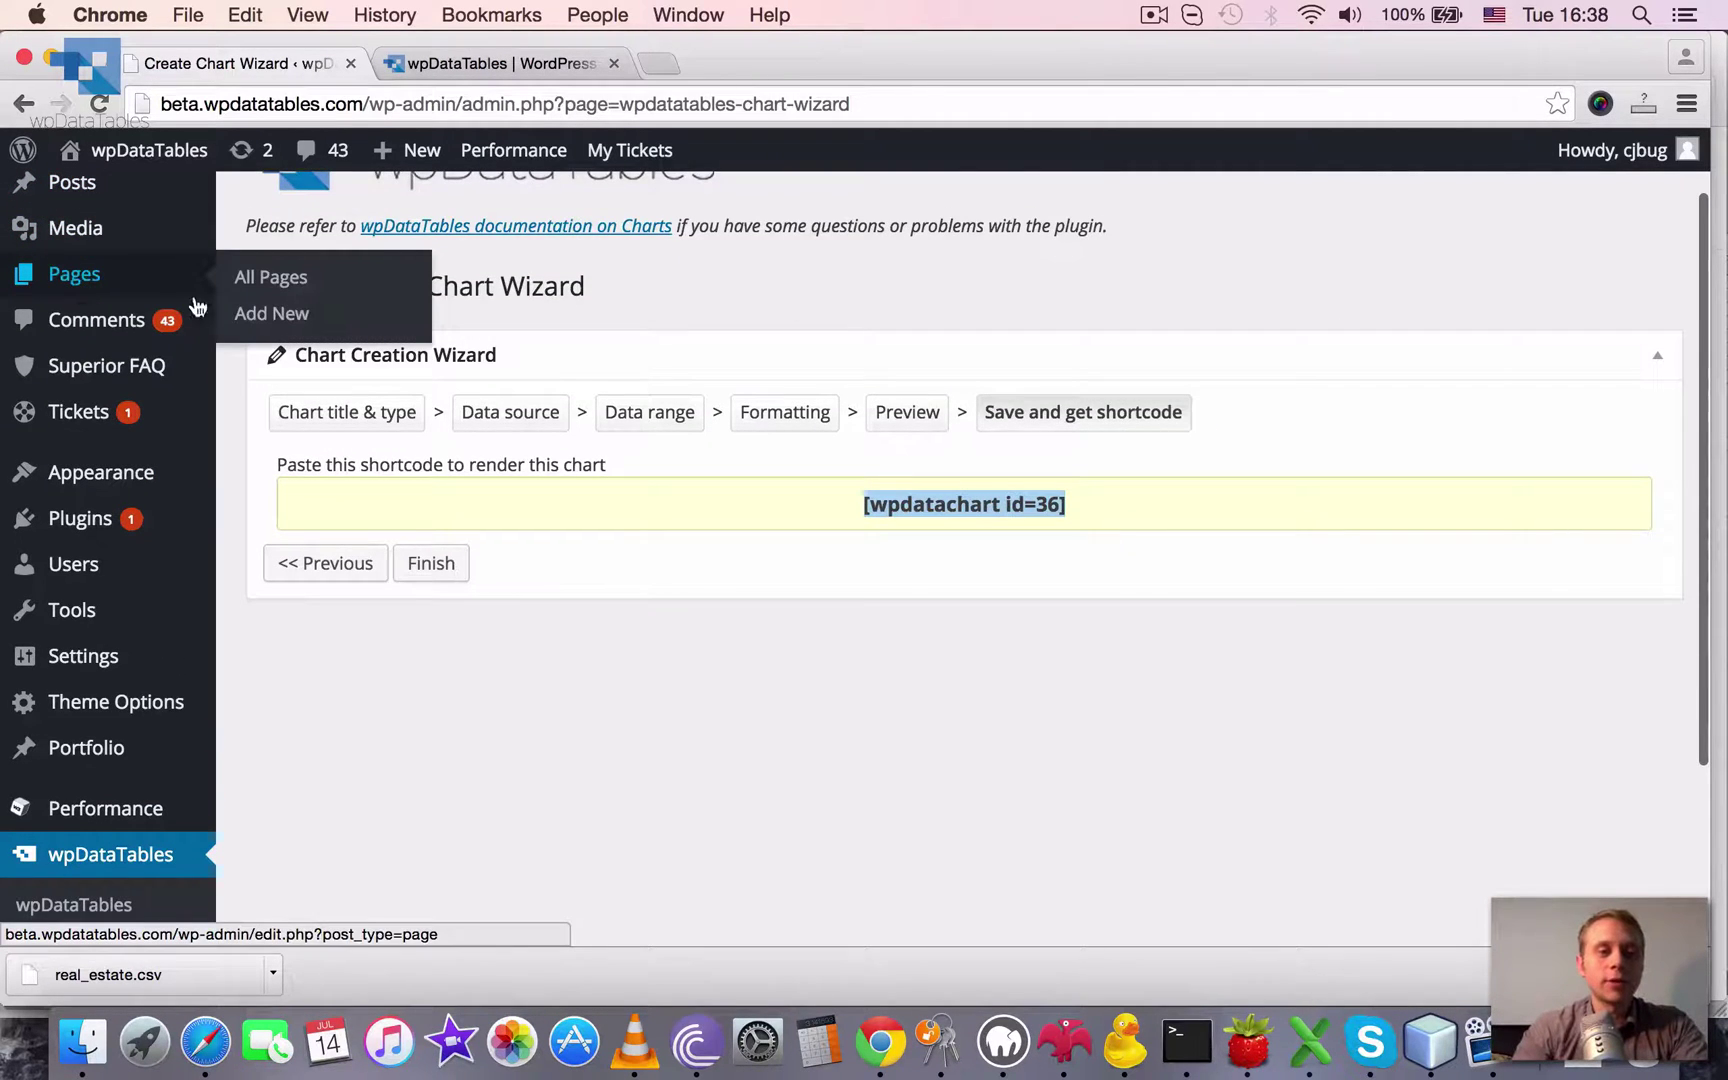
{"action": "left_click", "coordinate": [284, 287]}
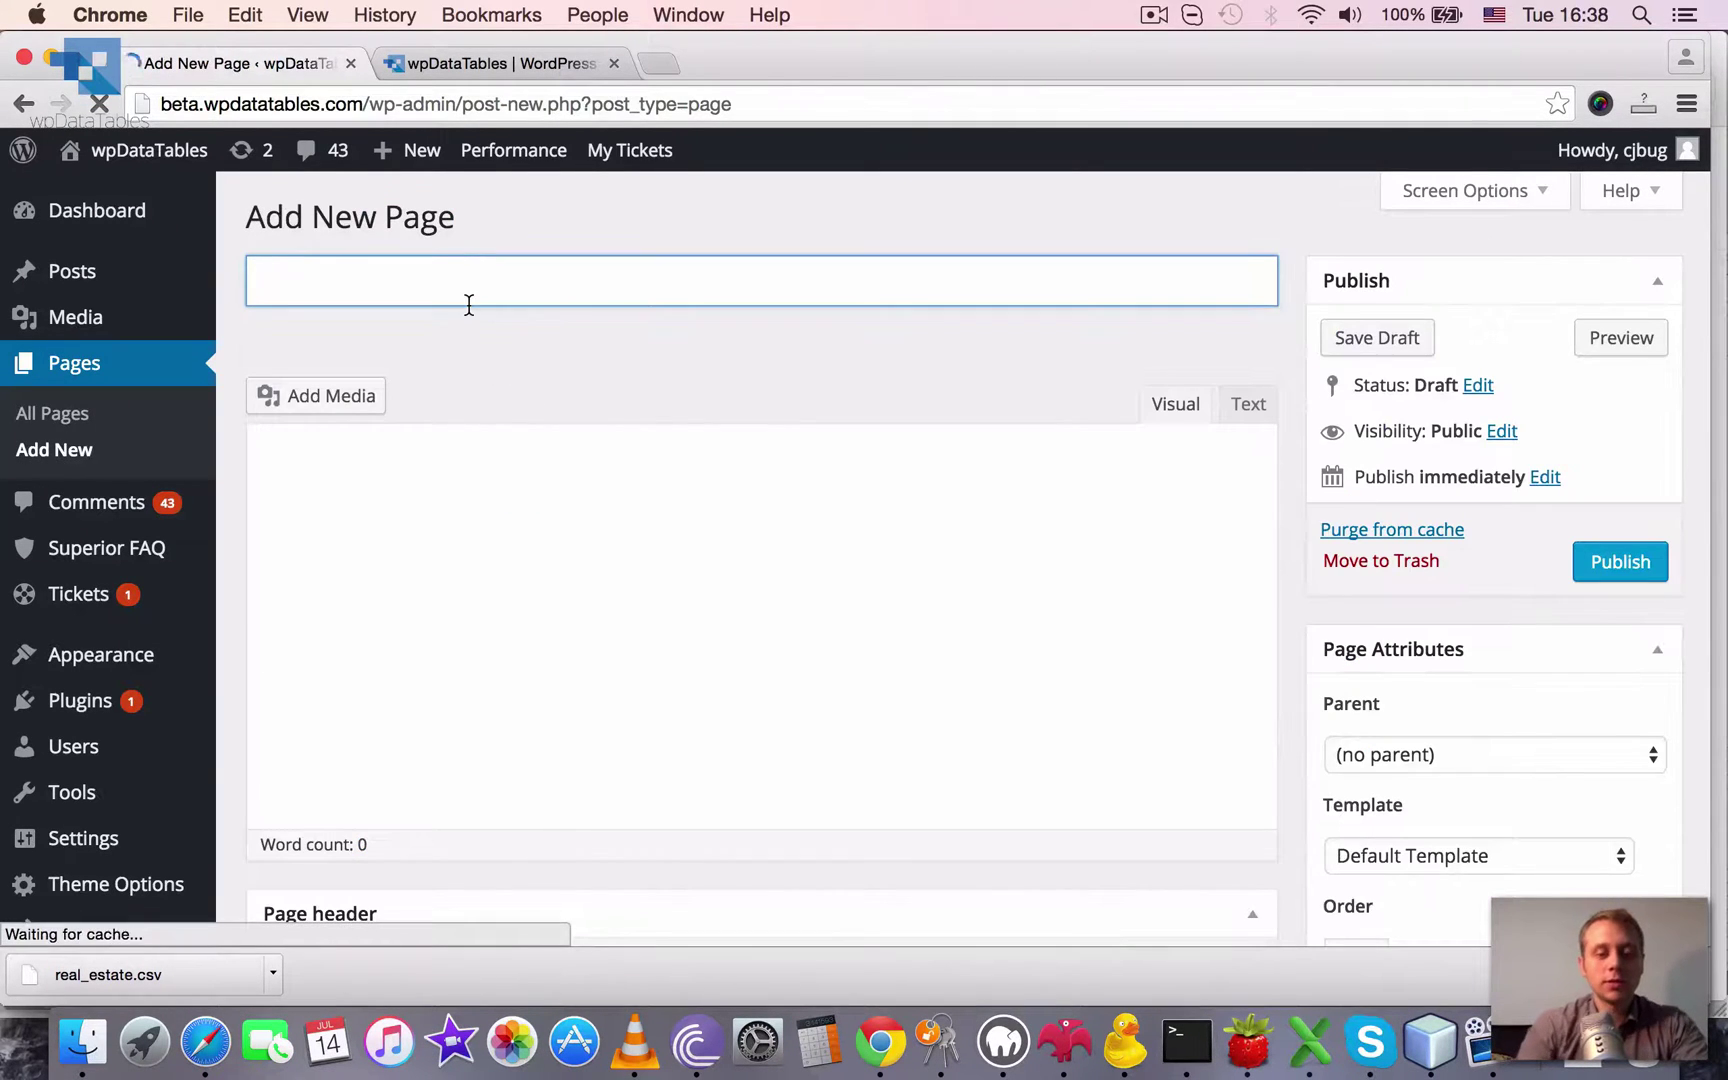
Title the new page 'Chart Video Demo', correcting typos along the way
{"action": "type", "text": "Charrt"}
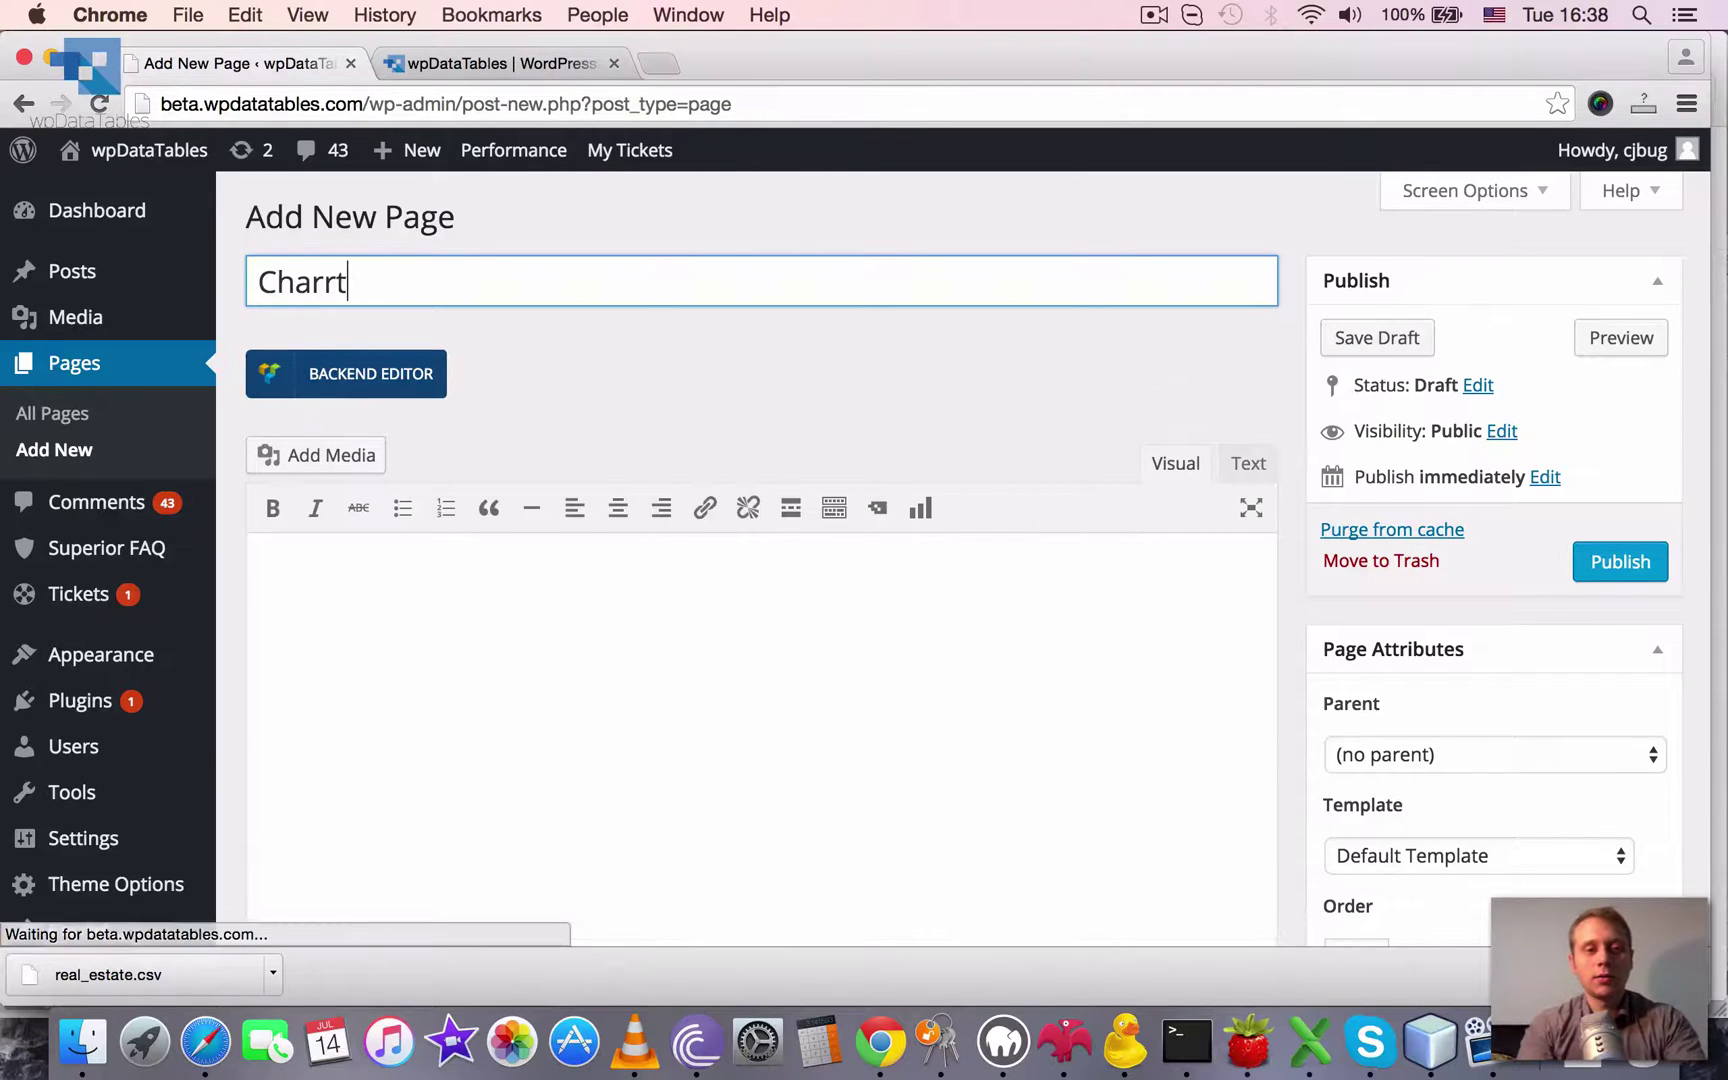
{"action": "key", "text": "BackSpace"}
{"action": "key", "text": "BackSpace"}
{"action": "type", "text": "t Videow"}
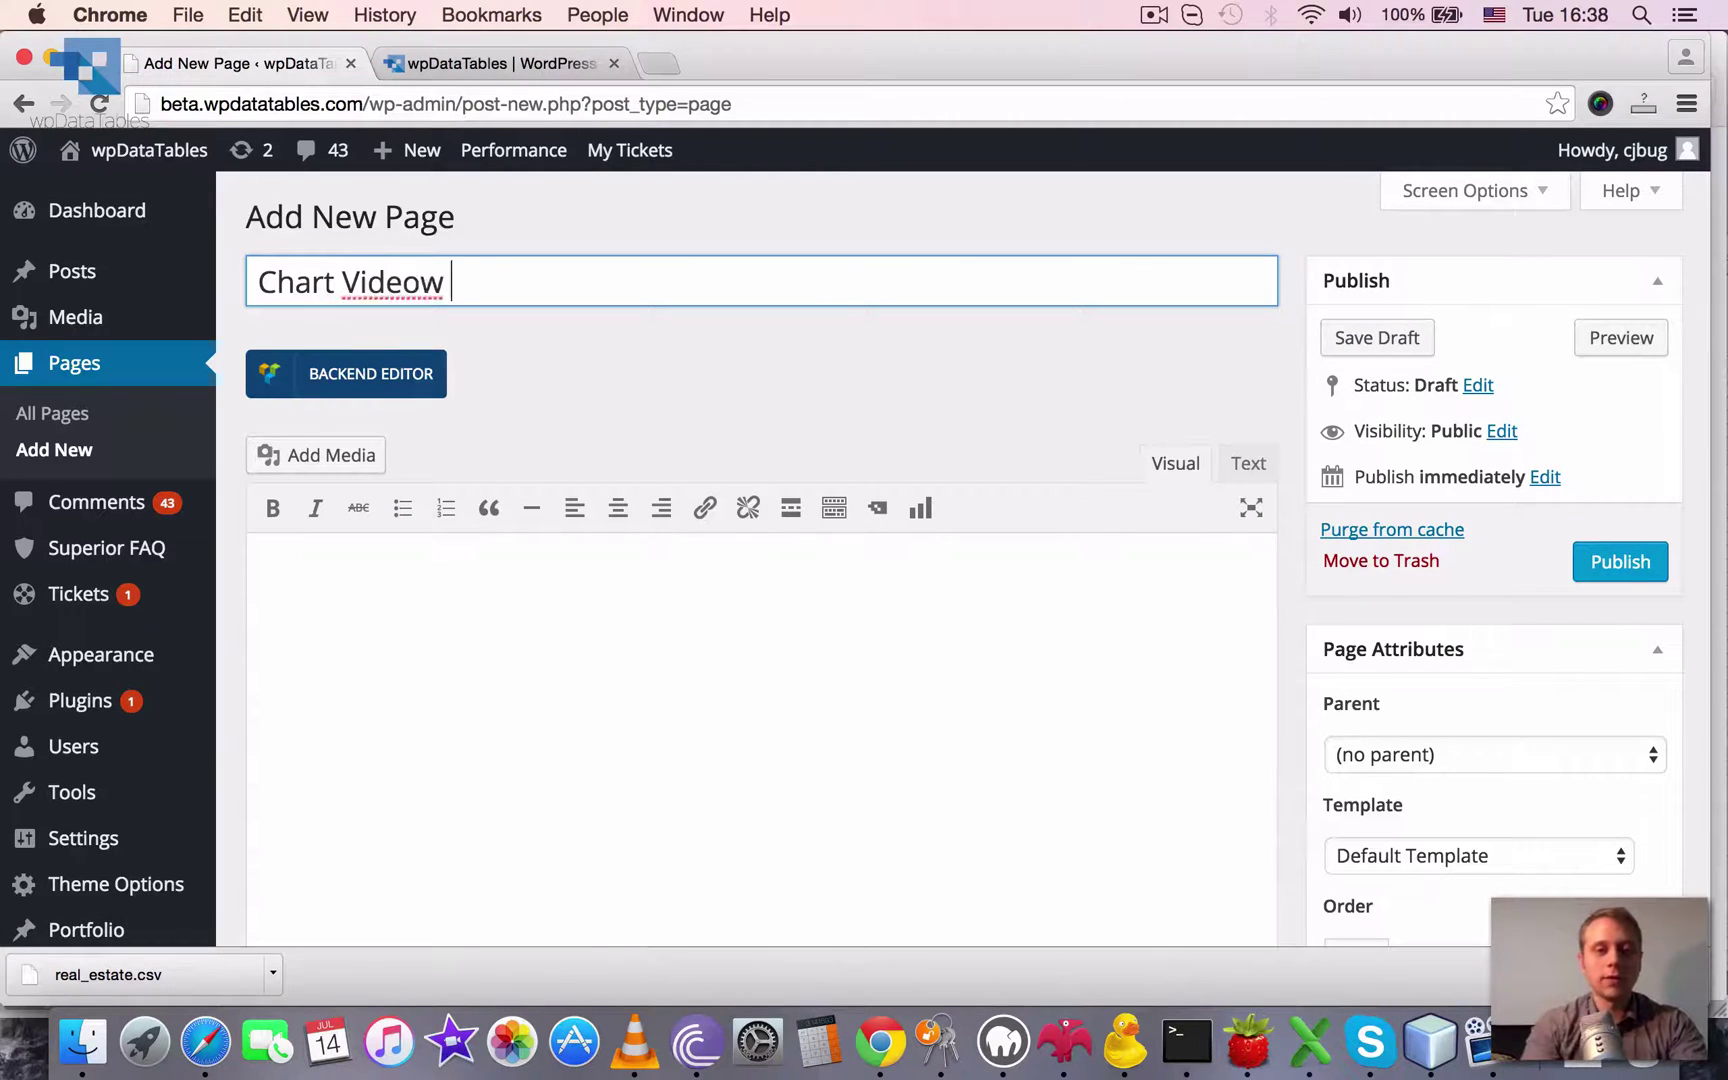
{"action": "key", "text": "BackSpace"}
{"action": "type", "text": "Demo"}
Write 'Here is our chart:' in the page body and start a new paragraph
{"action": "left_click", "coordinate": [432, 621]}
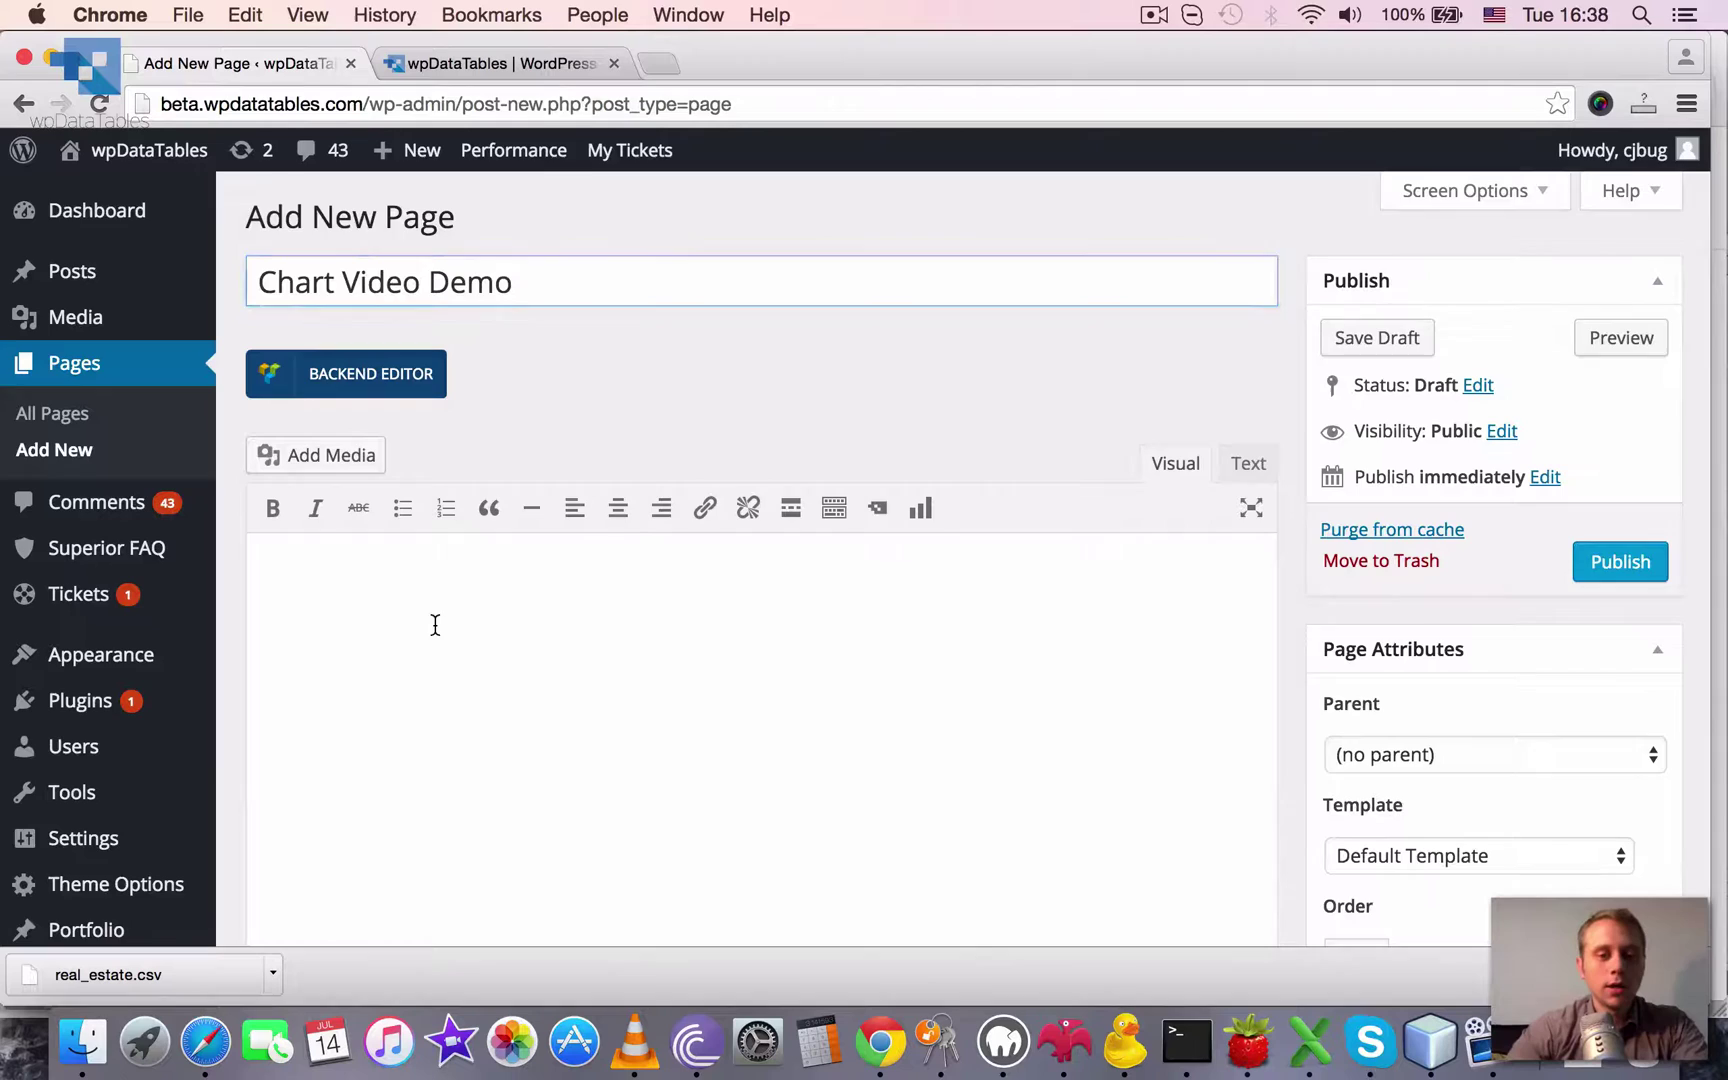
{"action": "scroll", "coordinate": [449, 599], "scroll_direction": "down", "scroll_amount": 1}
{"action": "type", "text": "Here "}
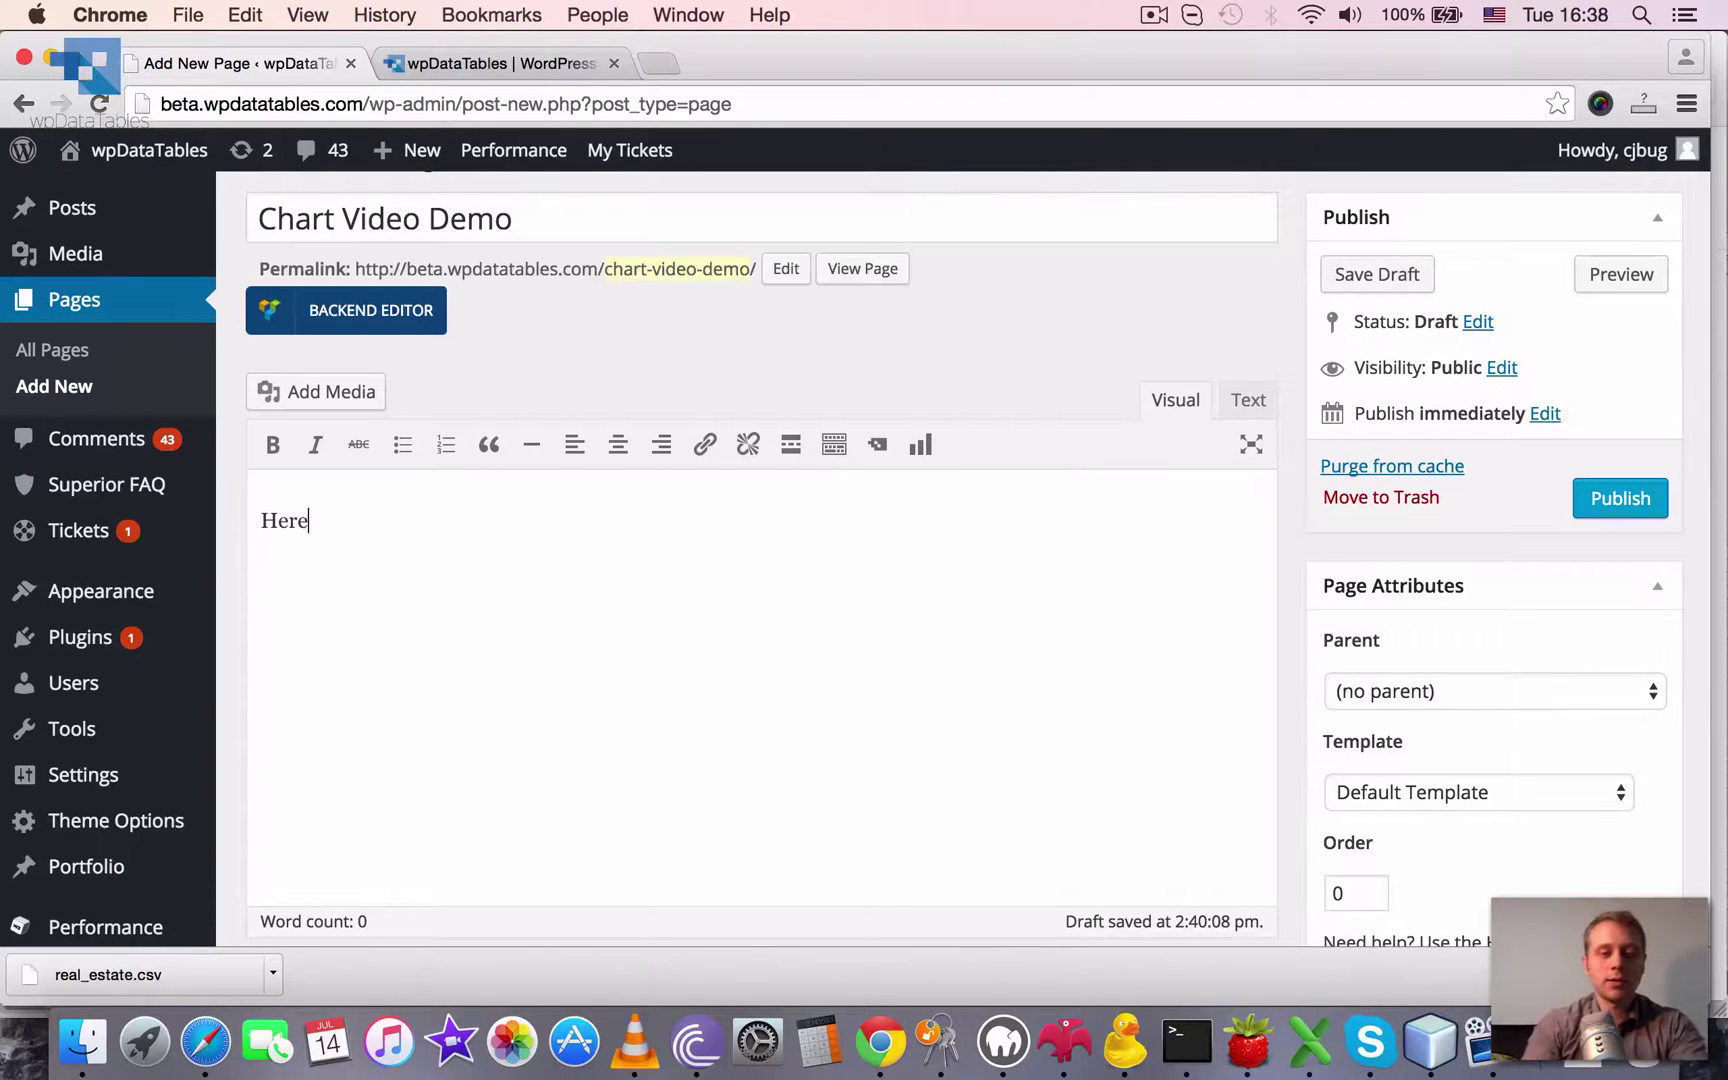
{"action": "type", "text": "is our char"}
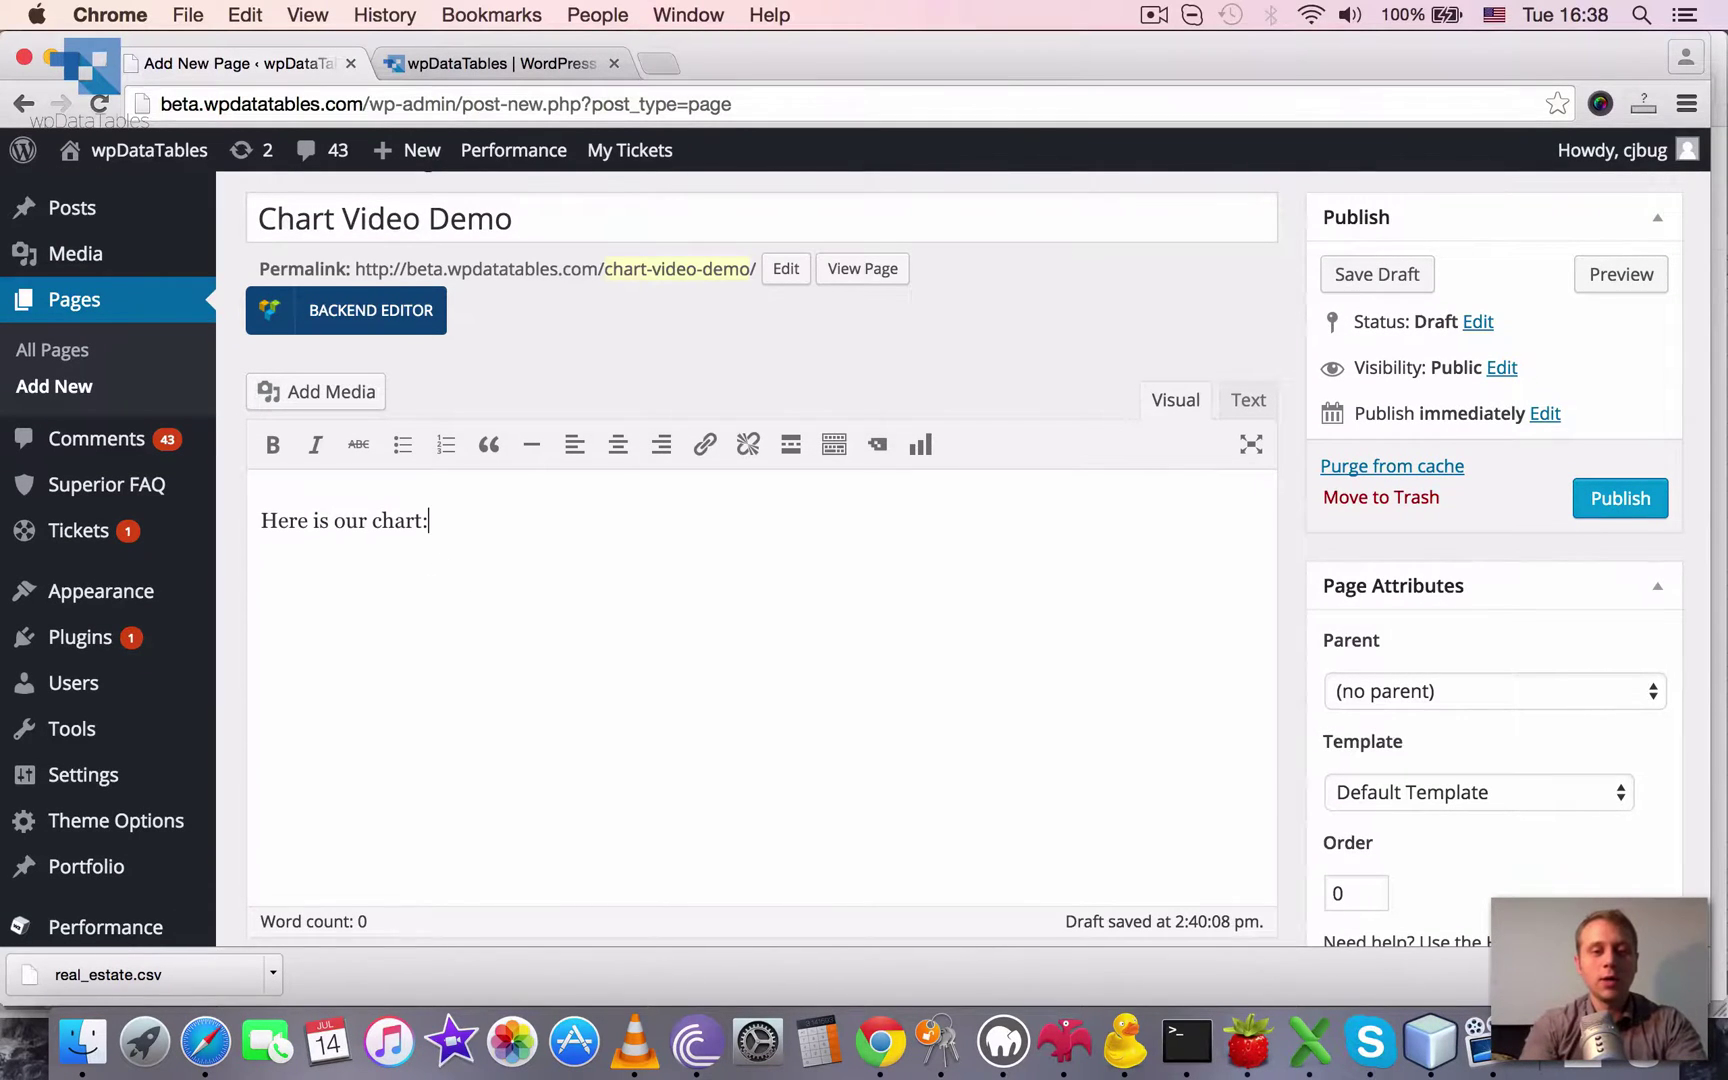
{"action": "type", "text": "t:"}
{"action": "key", "text": "Return"}
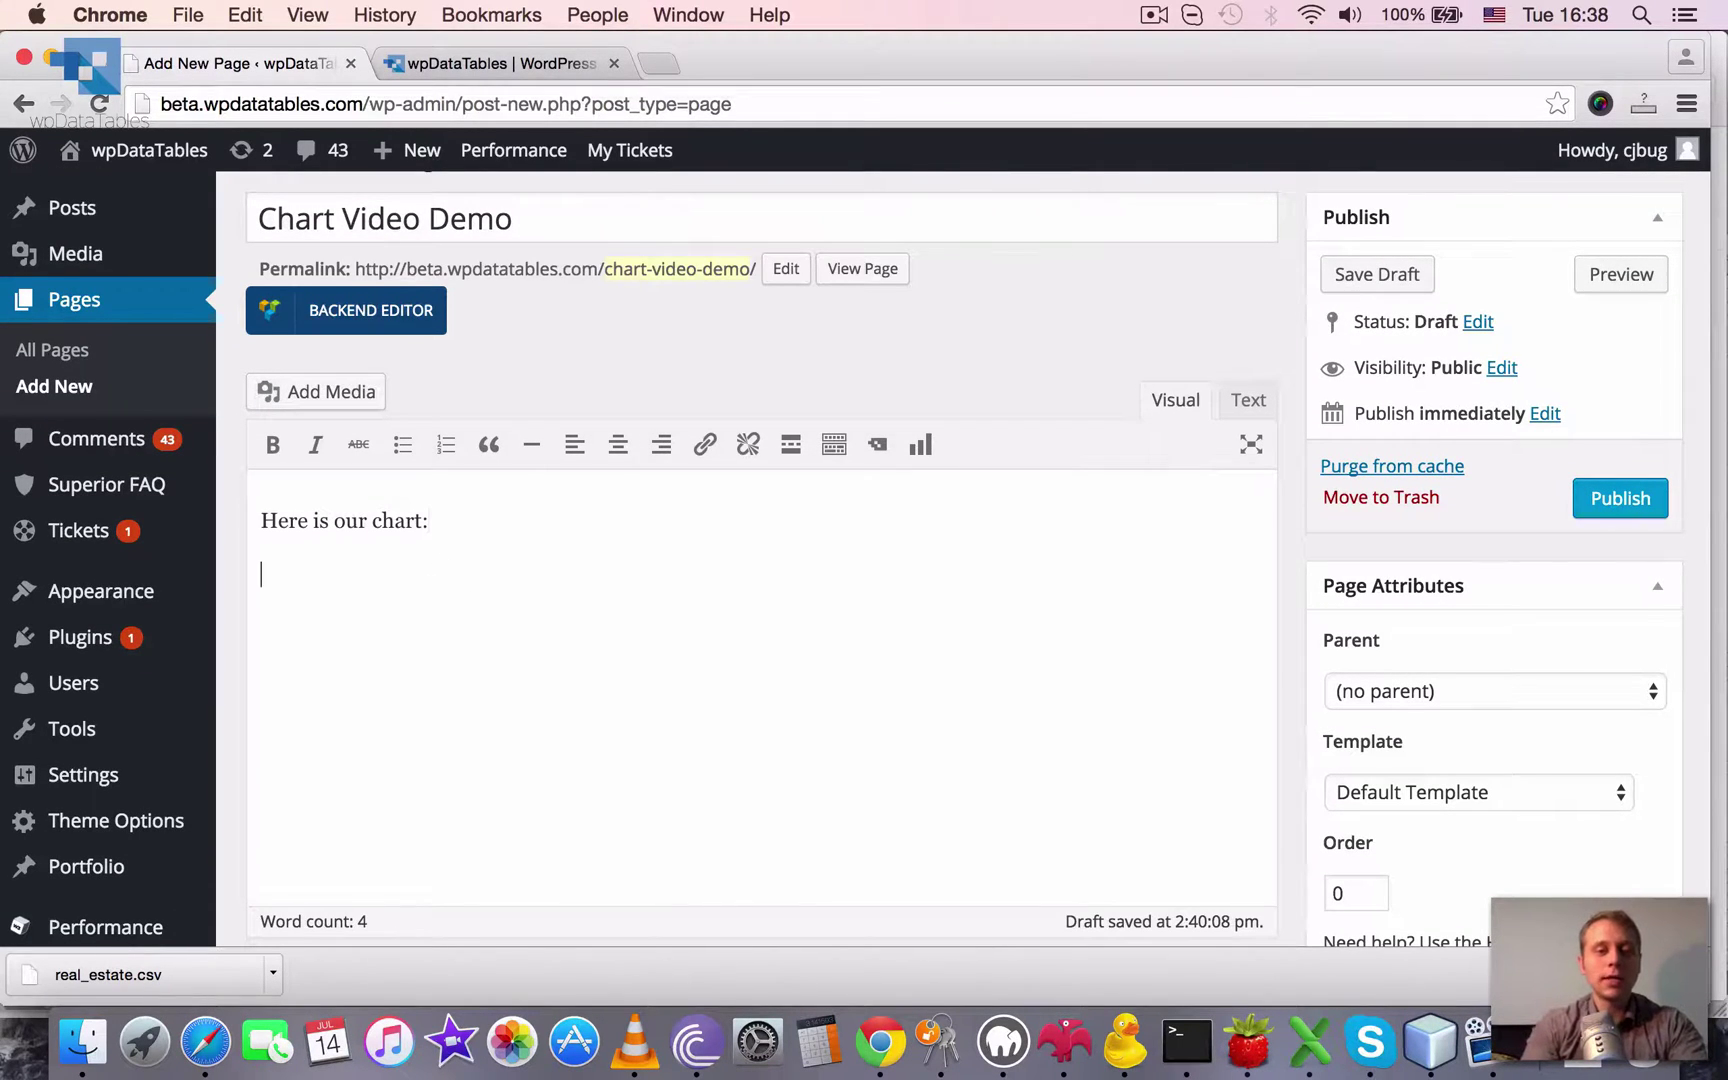
Insert the 'Video Demo for Chart Wizard' chart shortcode [wpdatachart id=36] and publish the page
{"action": "left_click", "coordinate": [921, 458]}
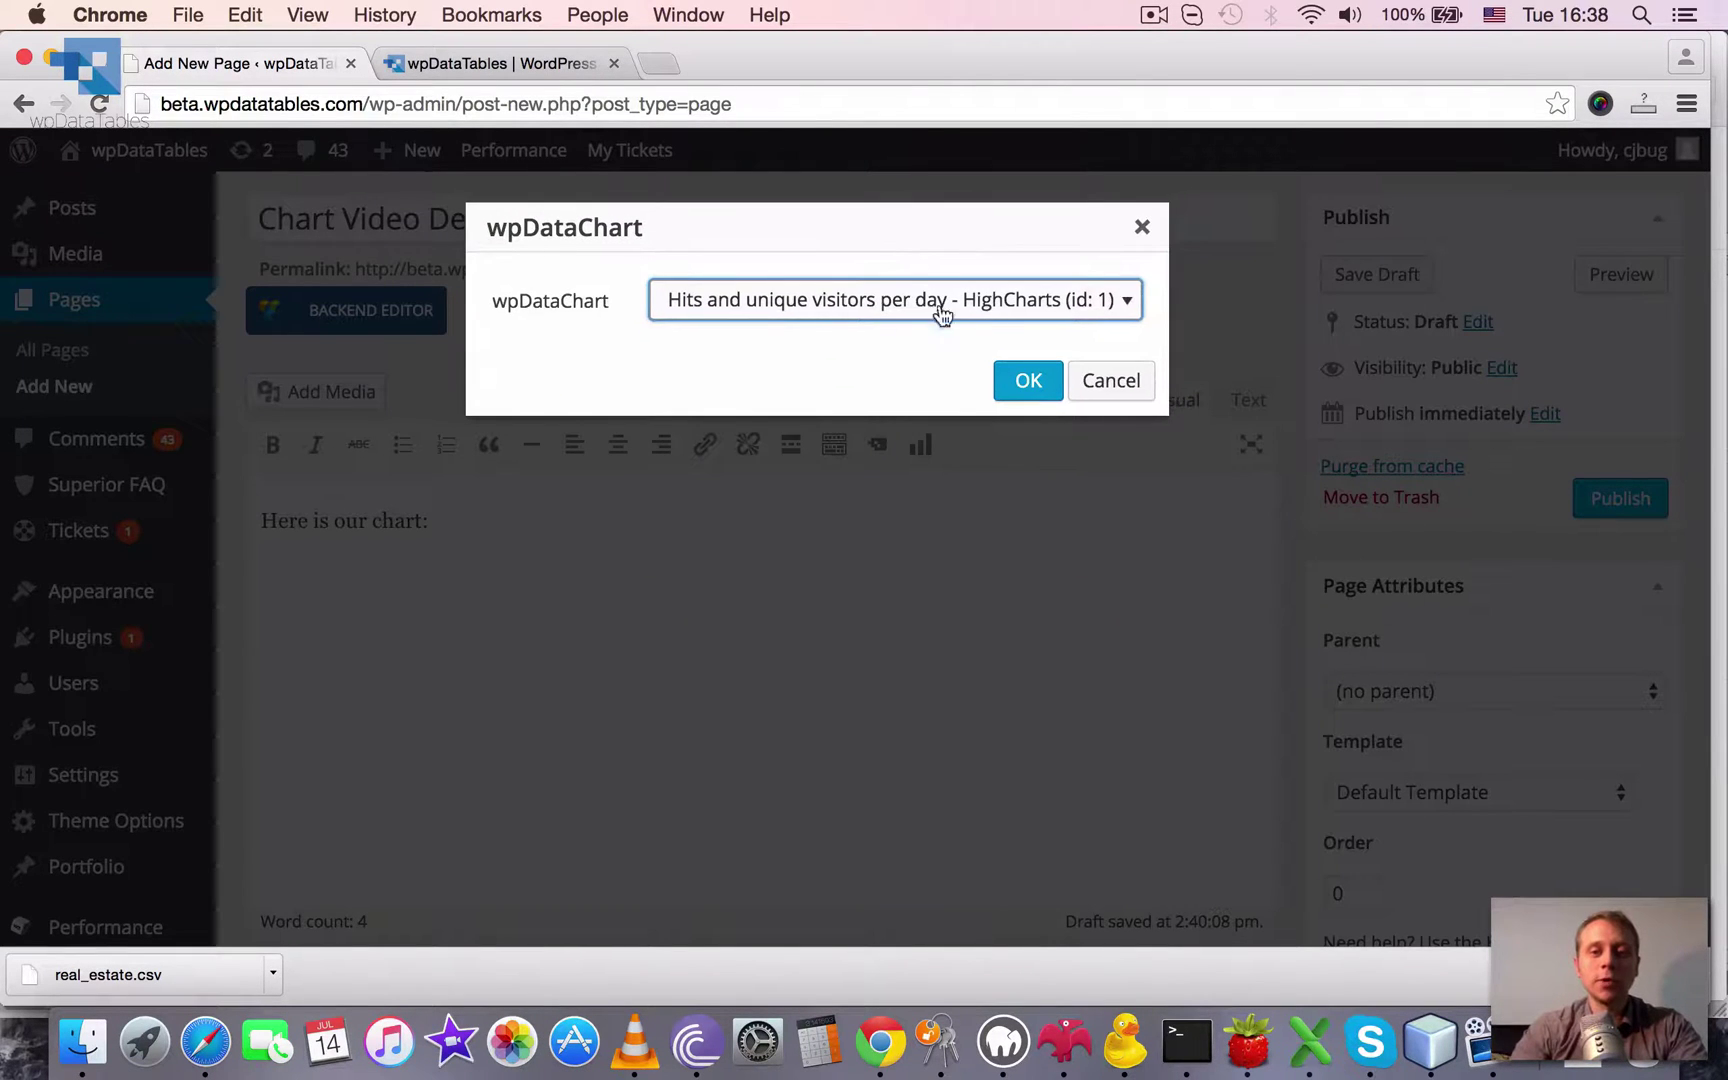
{"action": "left_click", "coordinate": [906, 292]}
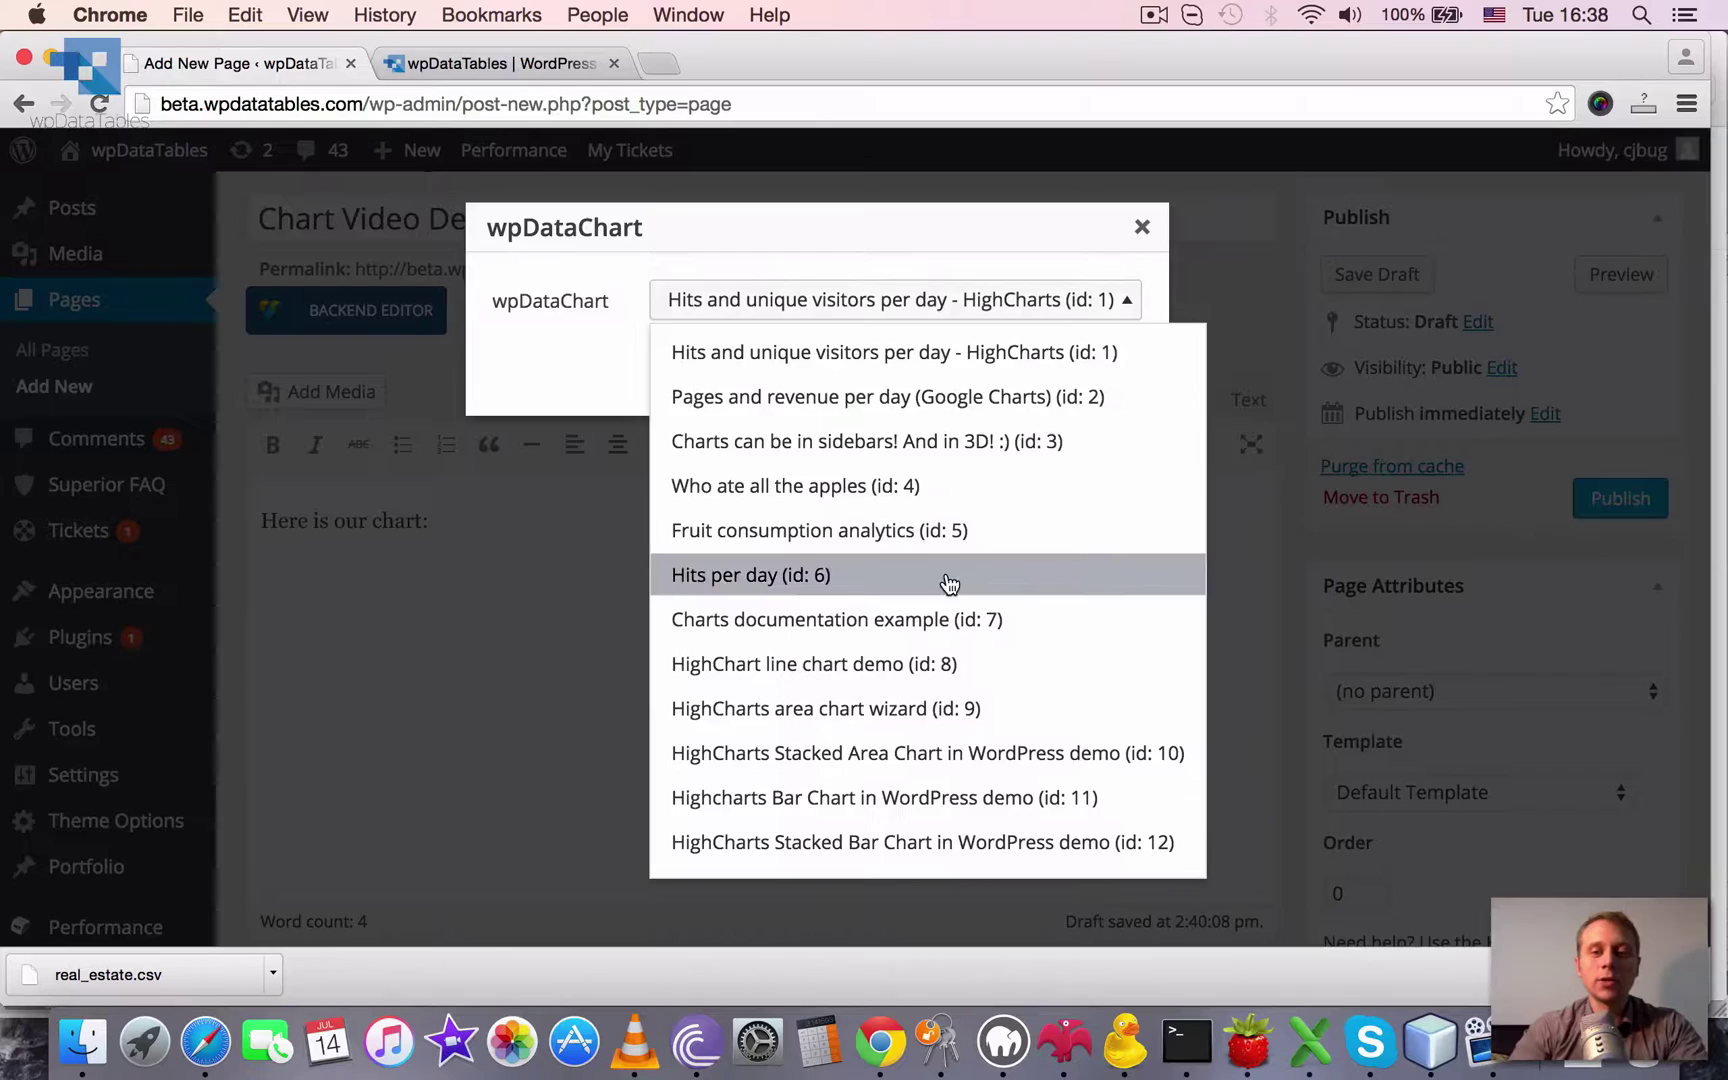
{"action": "scroll", "coordinate": [946, 580], "scroll_direction": "down", "scroll_amount": 3}
{"action": "scroll", "coordinate": [949, 583], "scroll_direction": "down", "scroll_amount": 10}
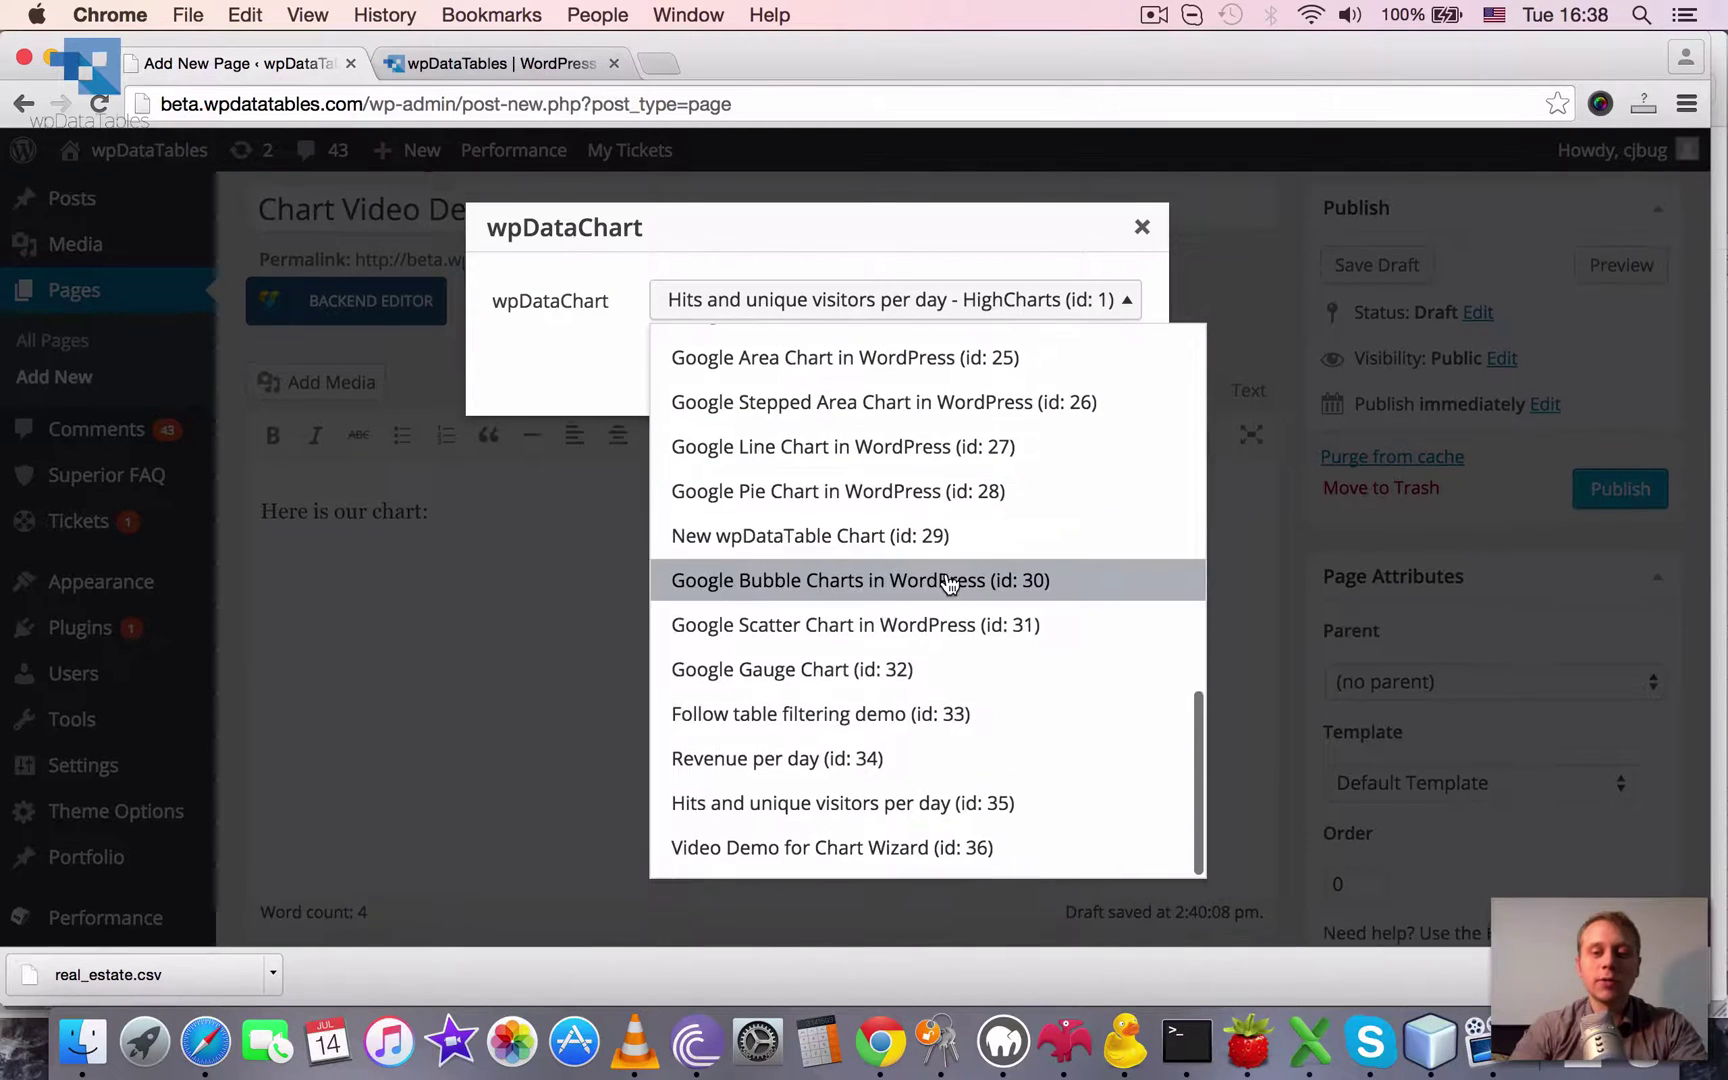
{"action": "left_click", "coordinate": [868, 847]}
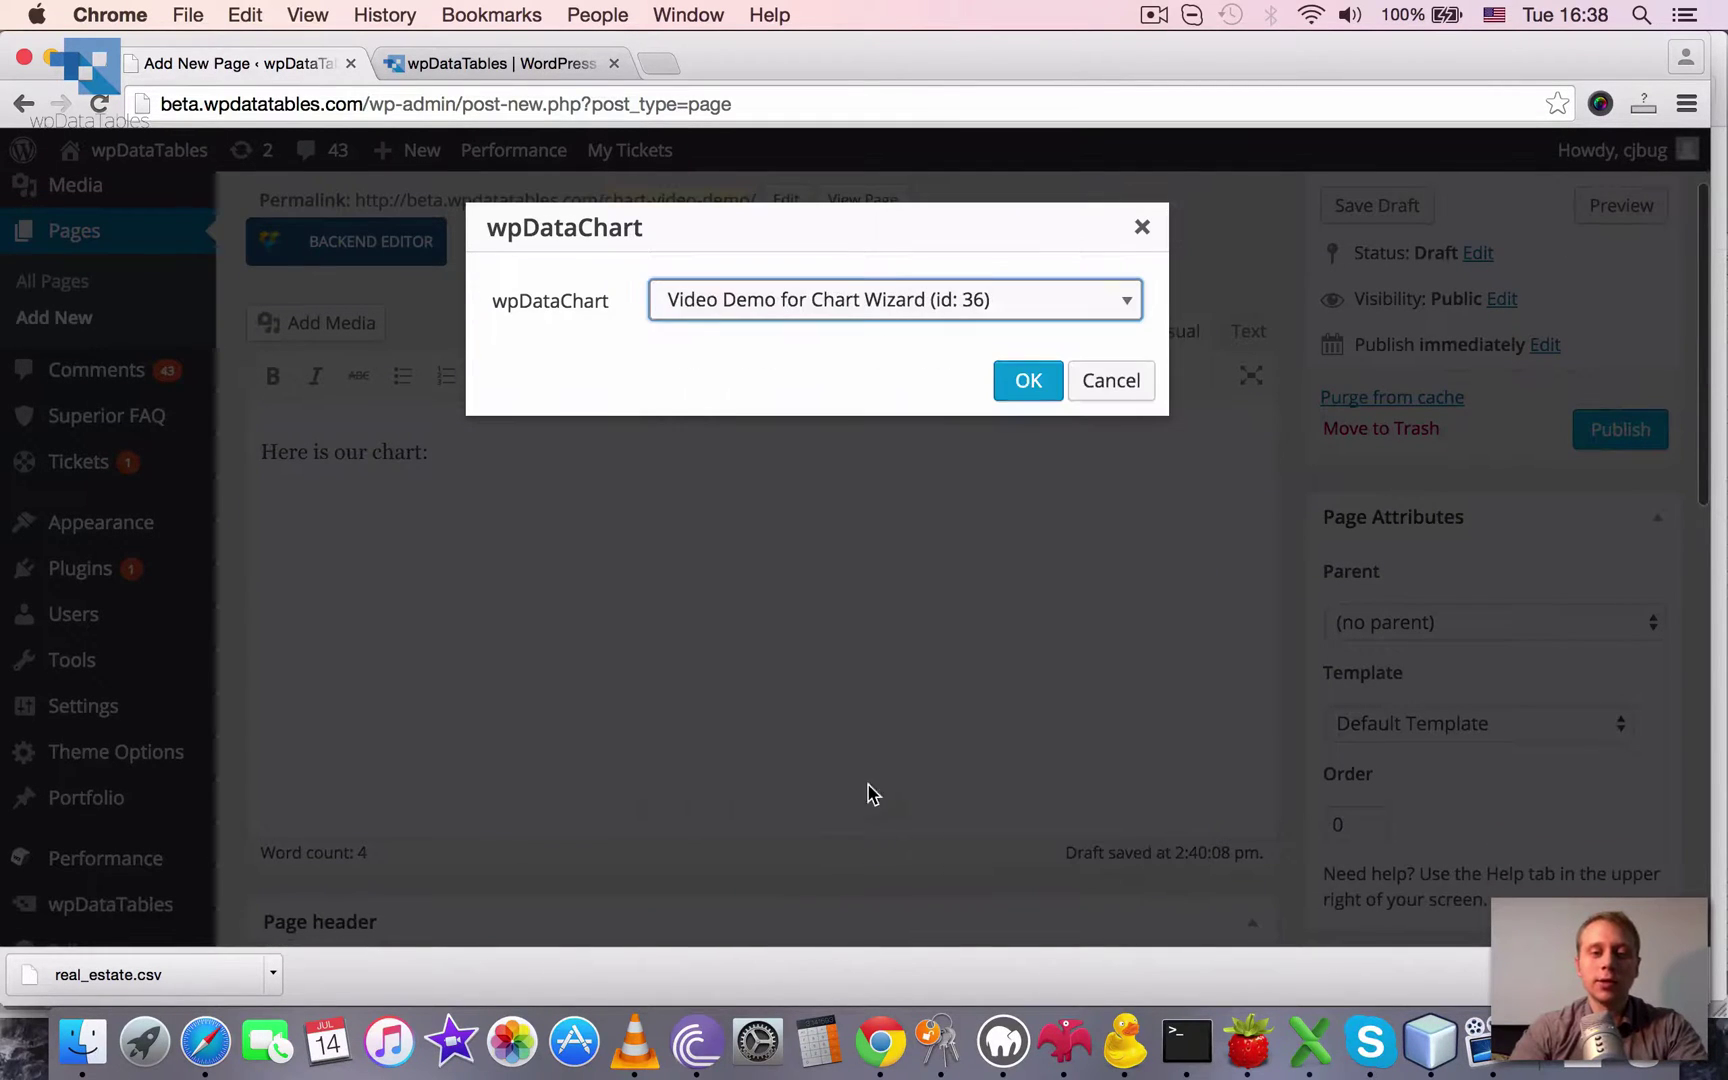
{"action": "left_click", "coordinate": [1003, 385]}
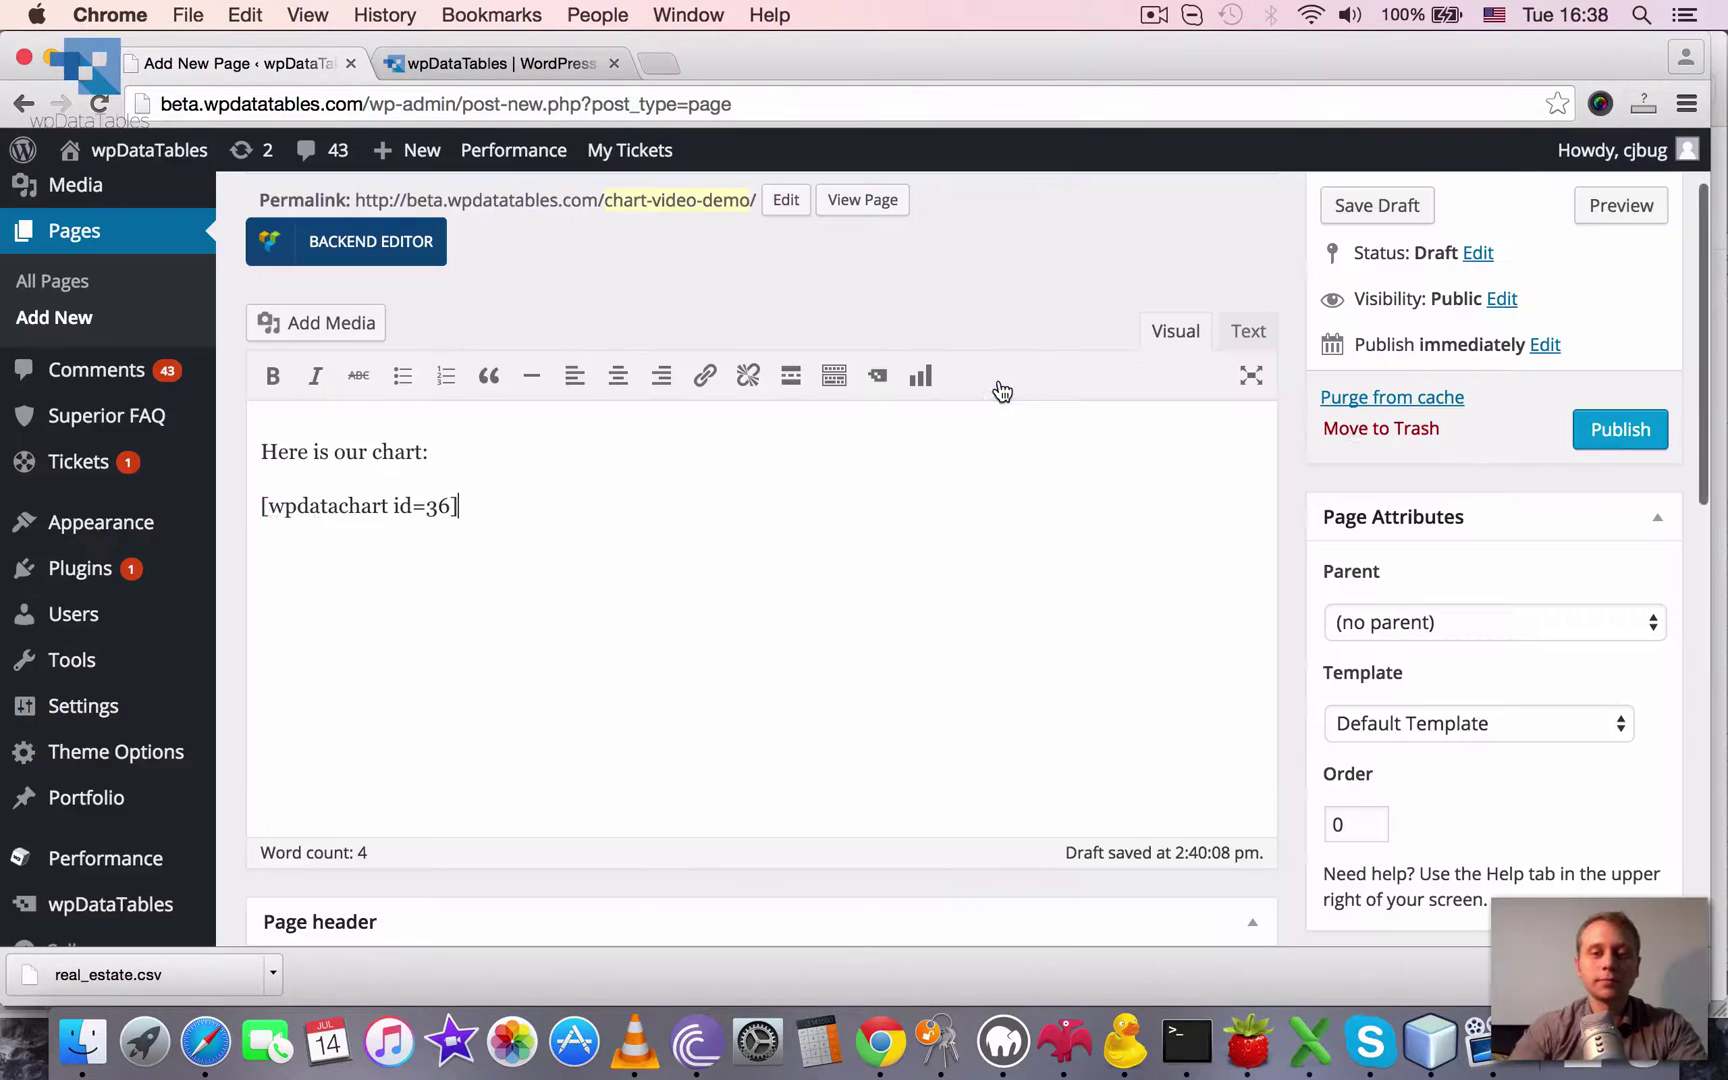
{"action": "left_click", "coordinate": [1621, 437]}
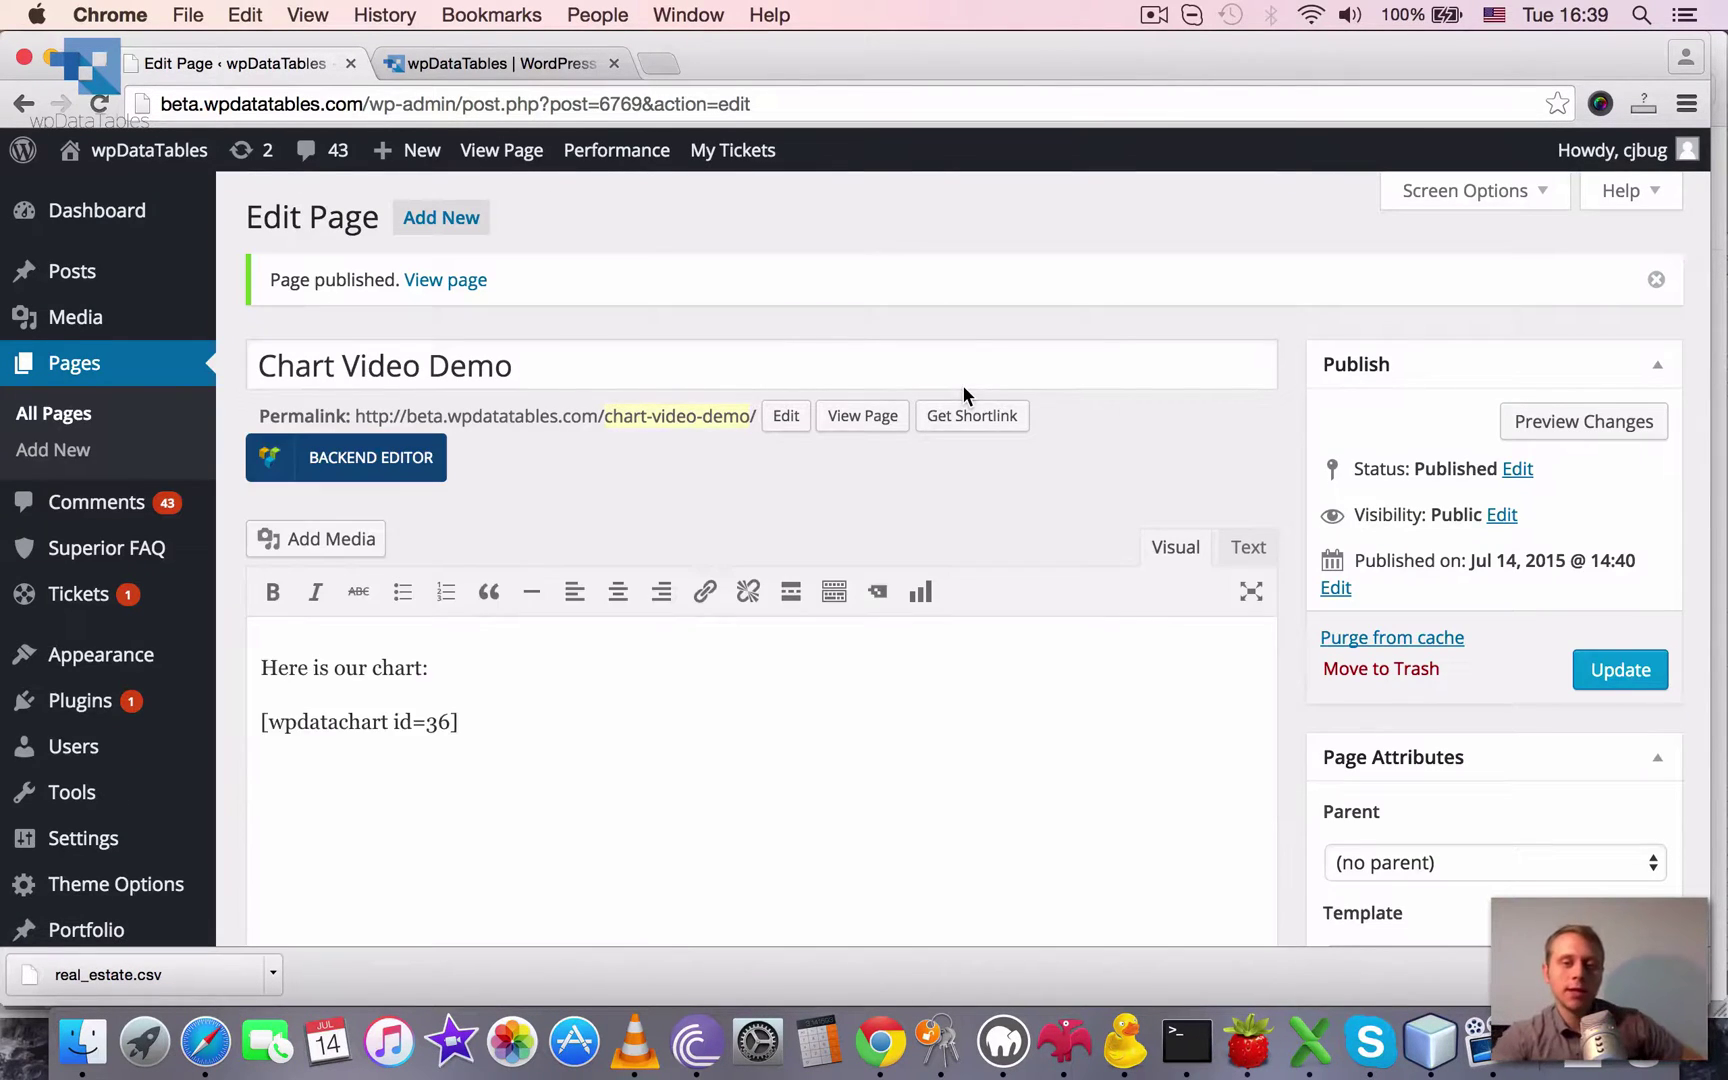
{"action": "scroll", "coordinate": [908, 565], "scroll_direction": "down", "scroll_amount": 2}
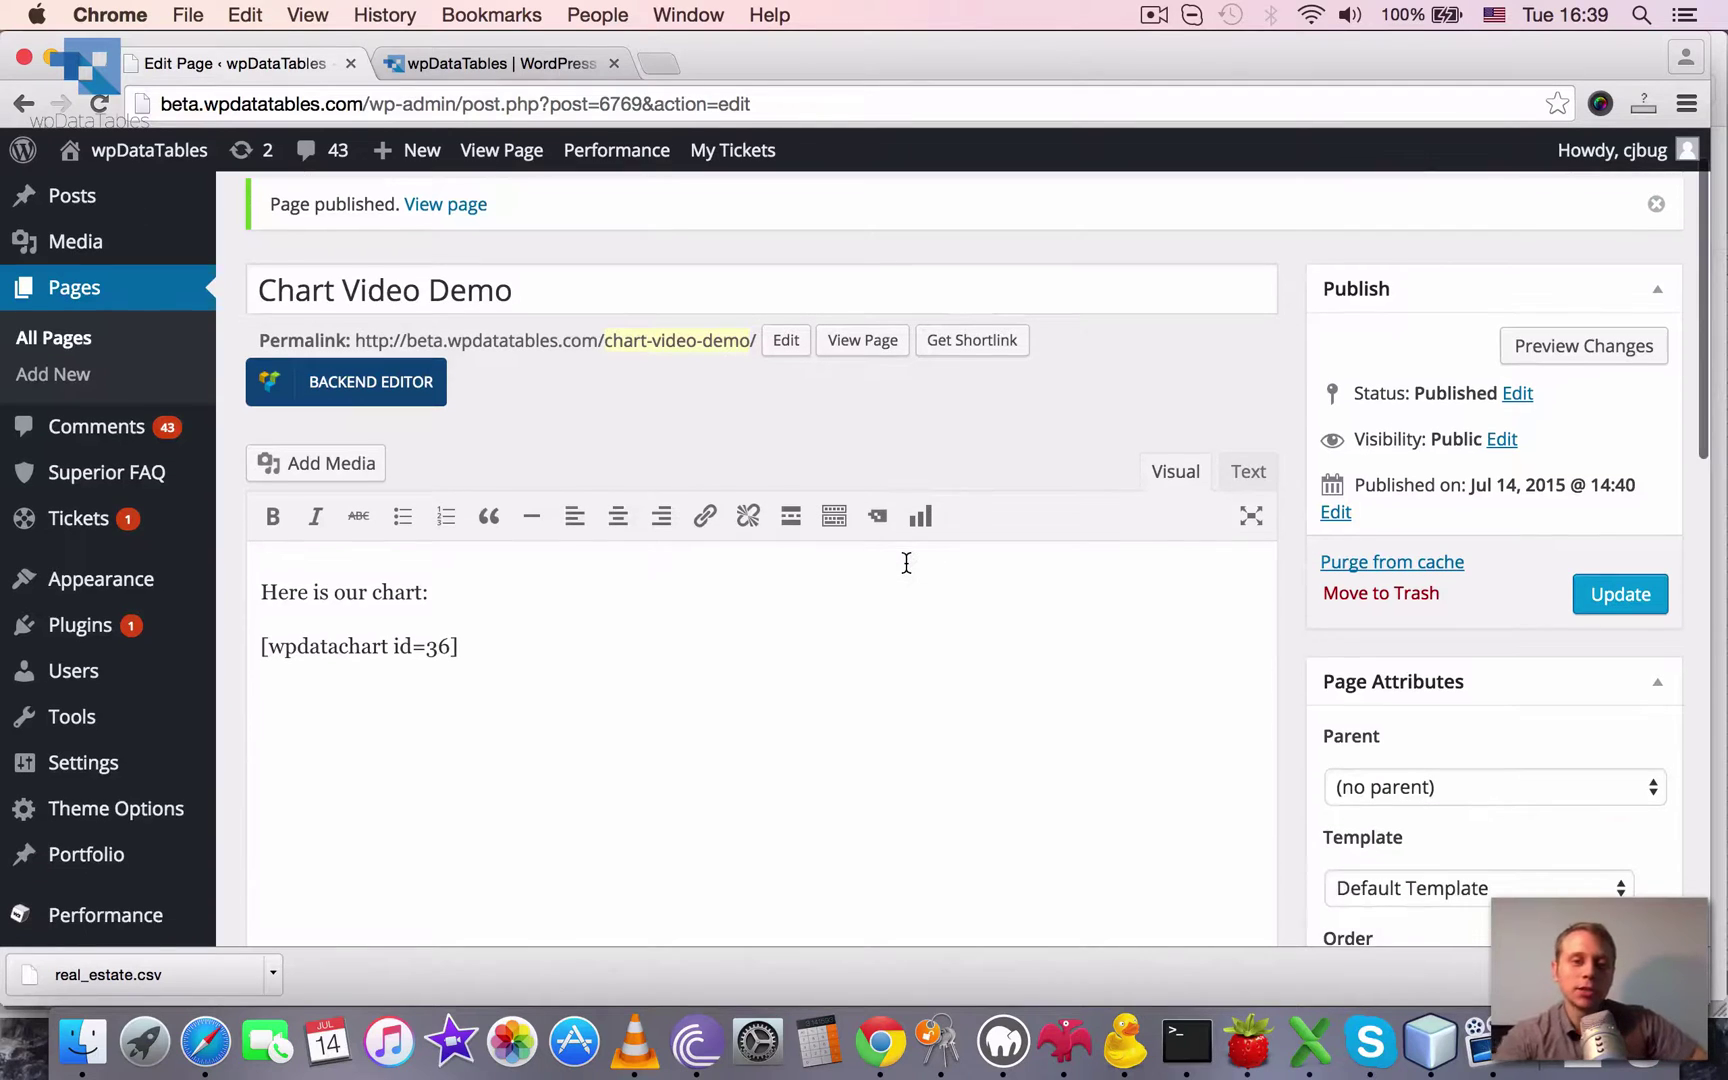
View the published Chart Video Demo page live
{"action": "left_click", "coordinate": [840, 342]}
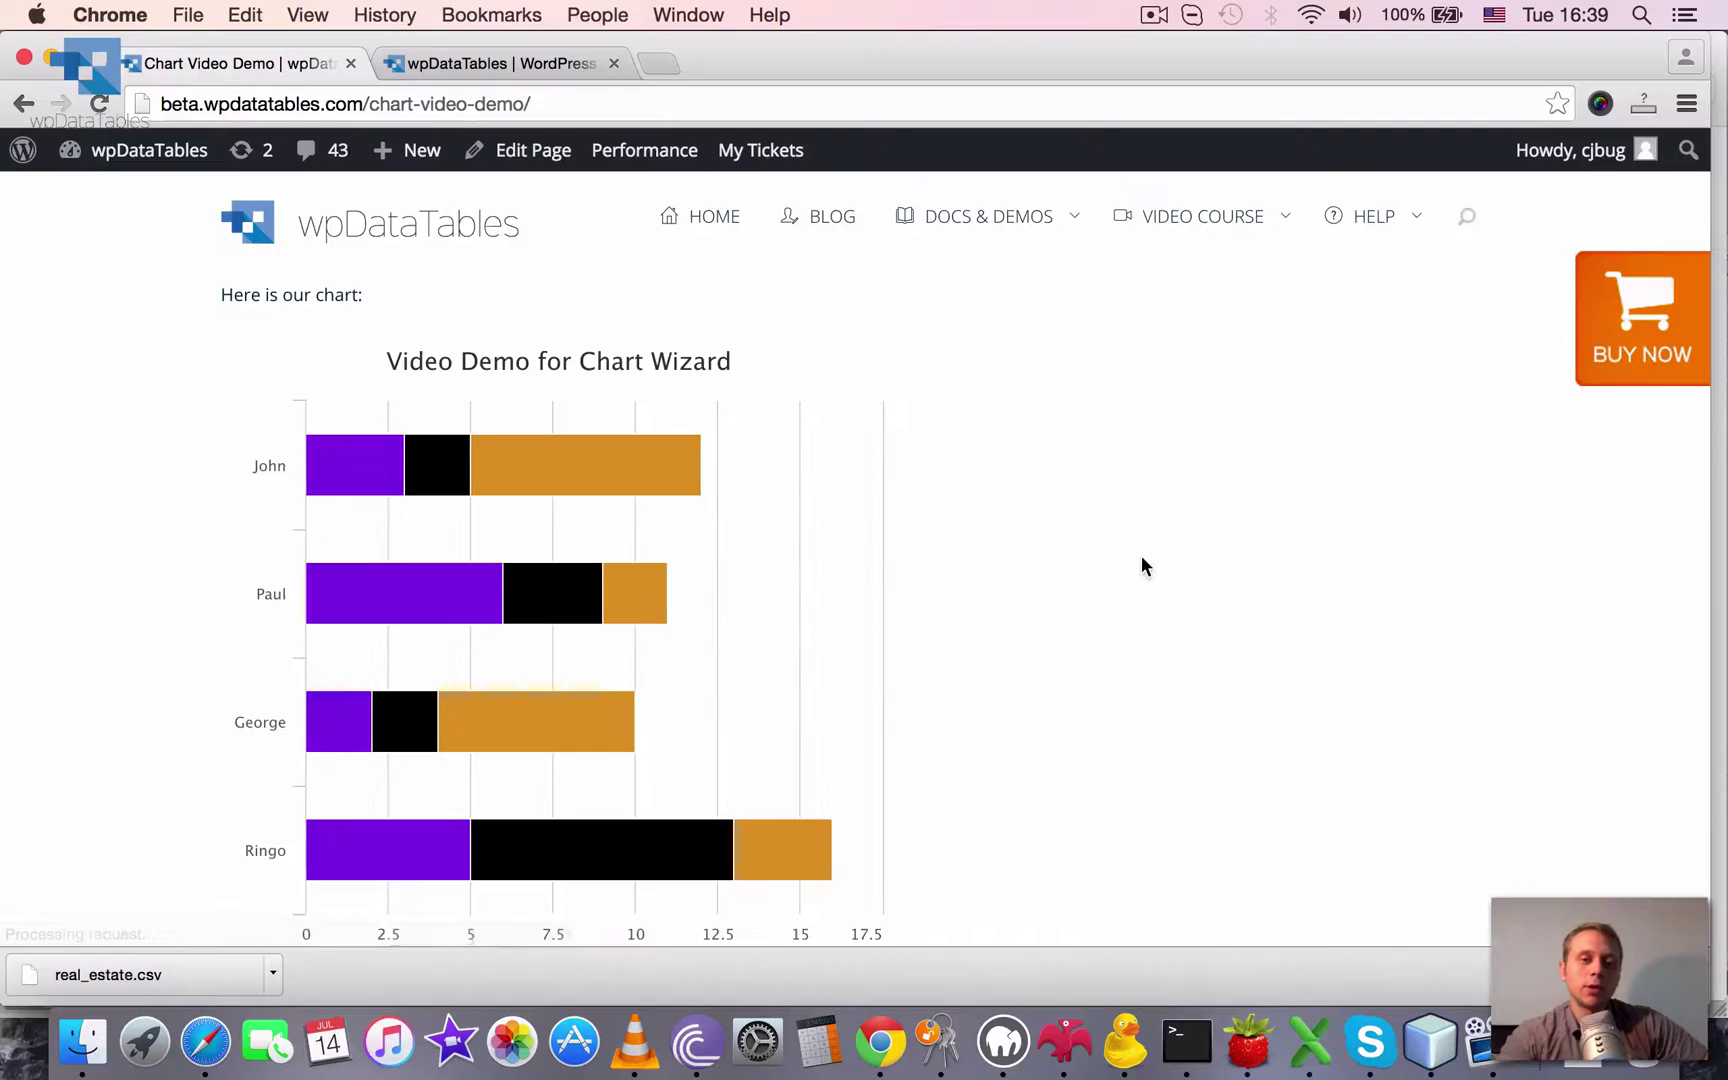
{"action": "scroll", "coordinate": [1141, 557], "scroll_direction": "down", "scroll_amount": 3}
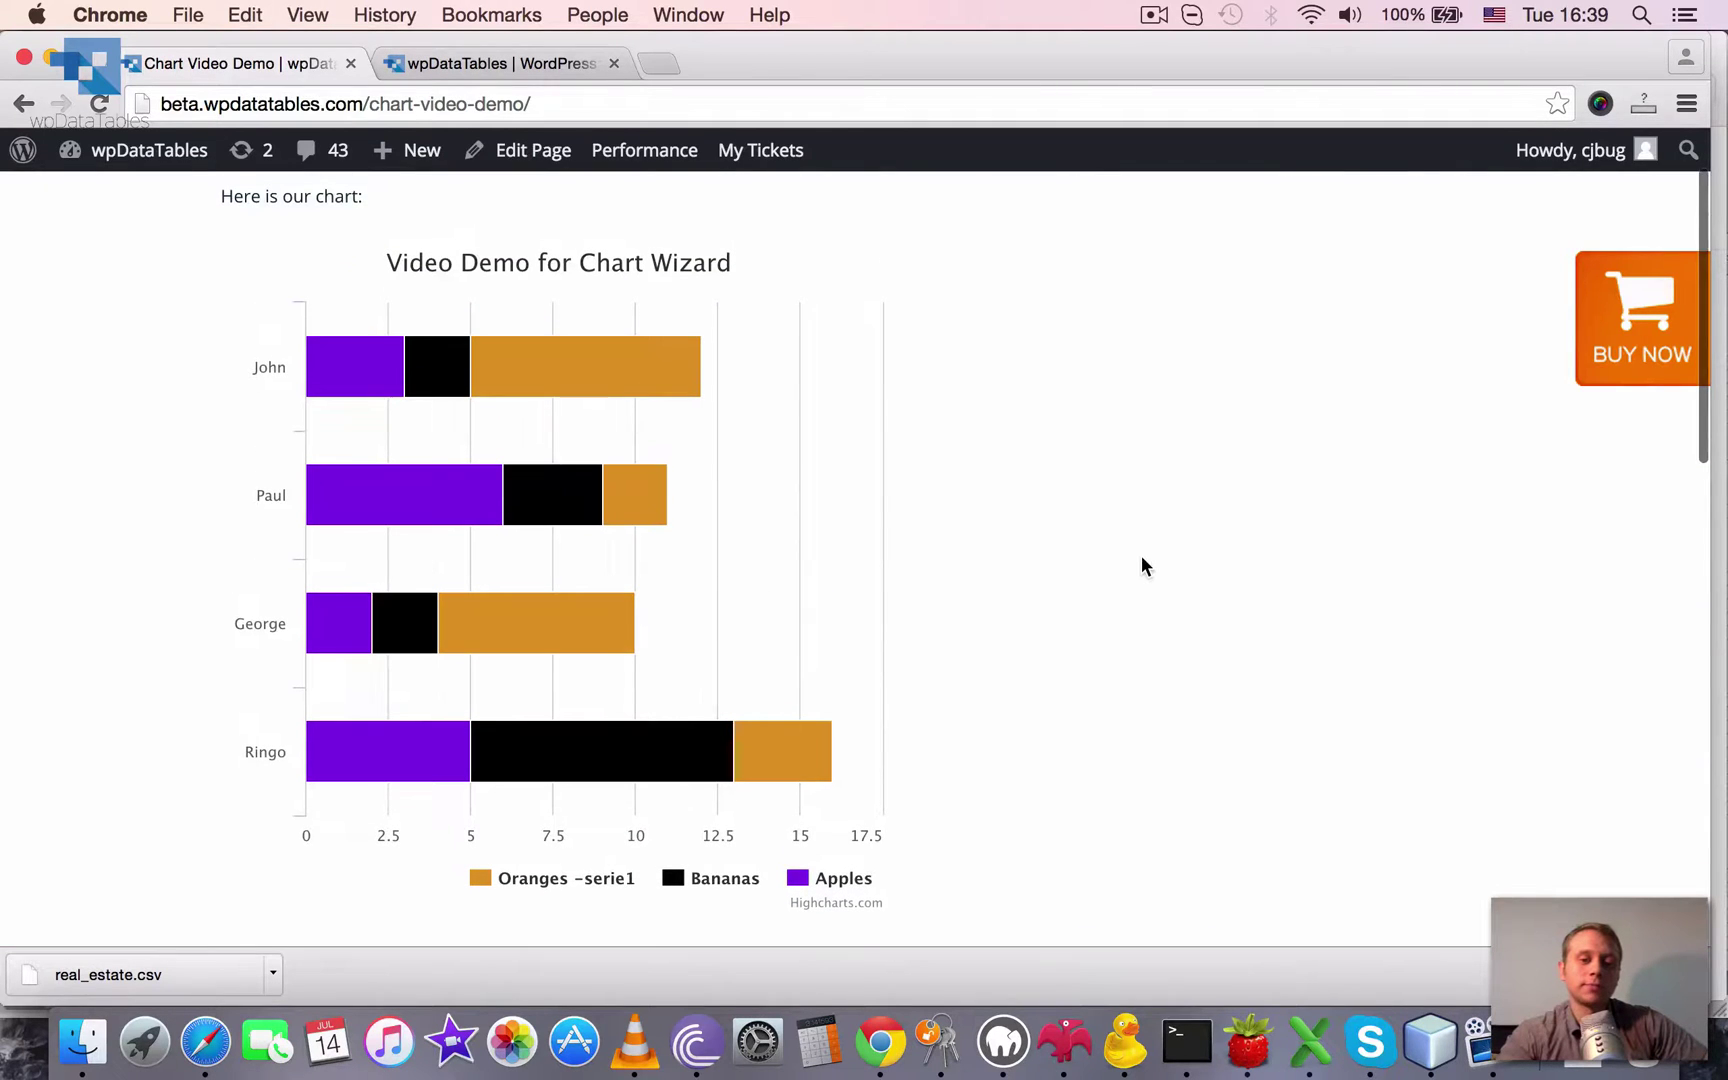
{"action": "scroll", "coordinate": [879, 614], "scroll_direction": "up", "scroll_amount": 1}
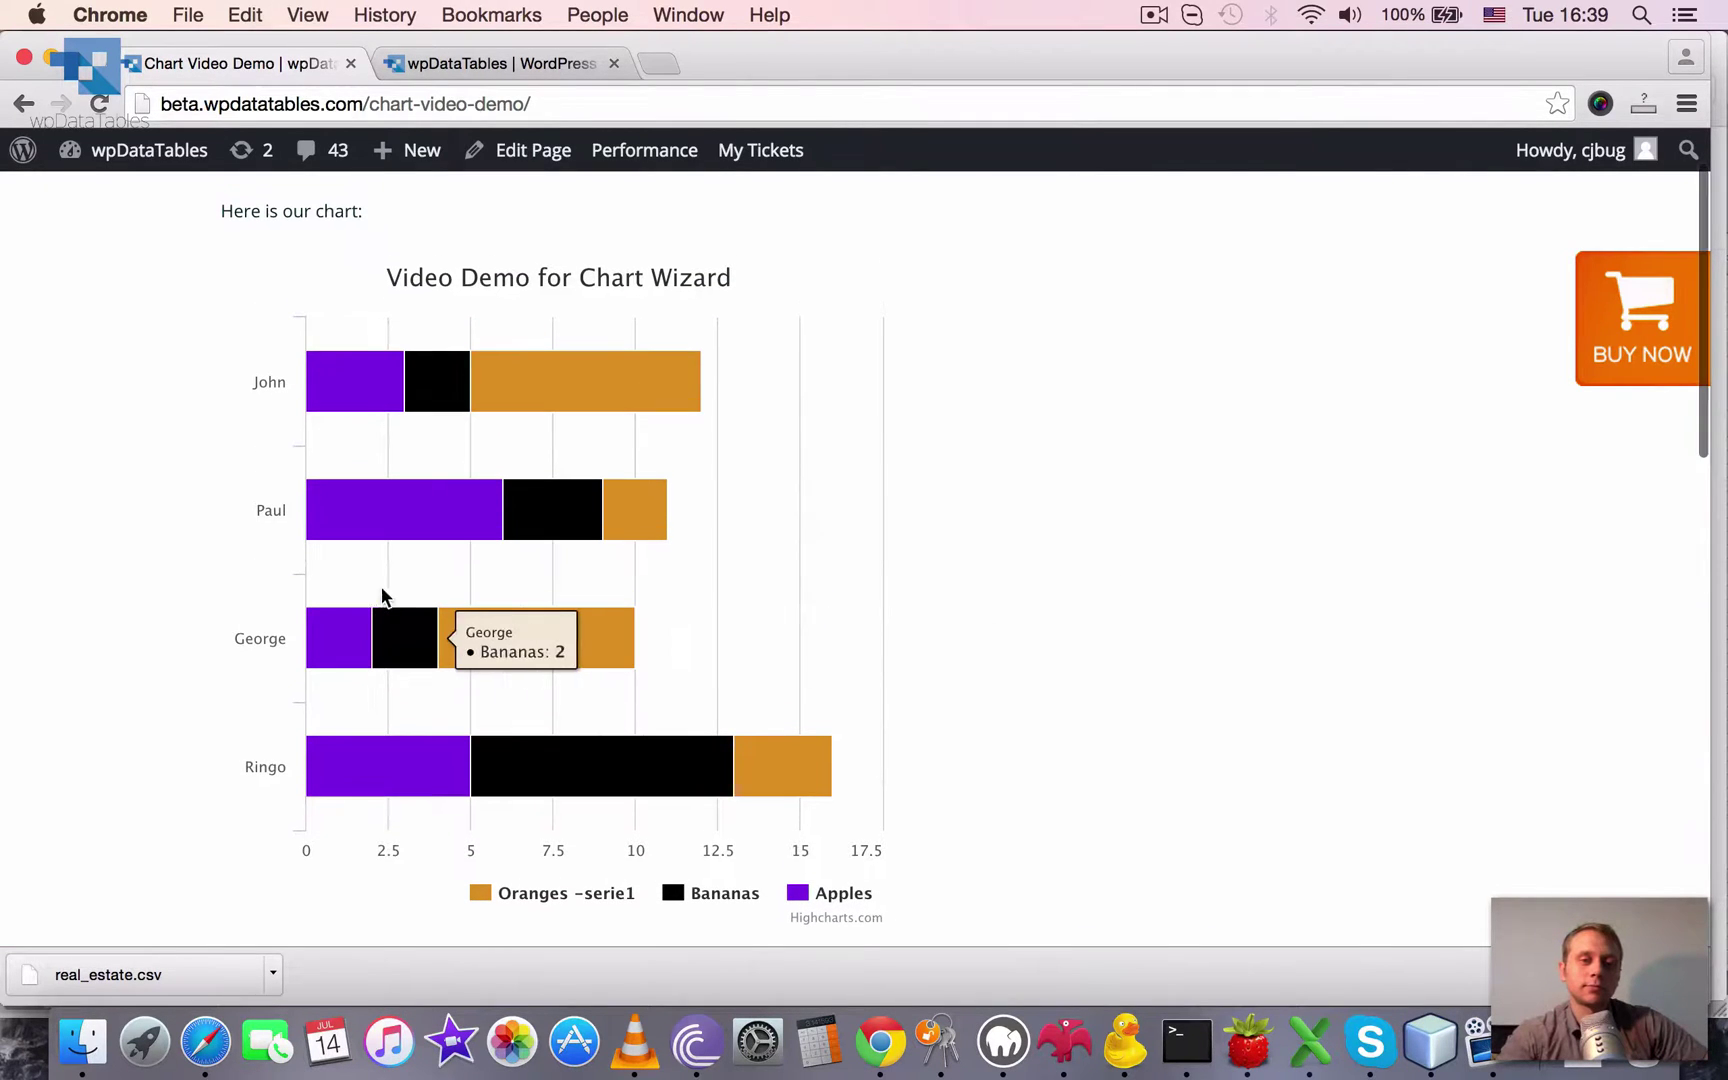
Toggle the Bananas, Apples and Oranges series off and back on via the chart legend
{"action": "mouse_move", "coordinate": [528, 636]}
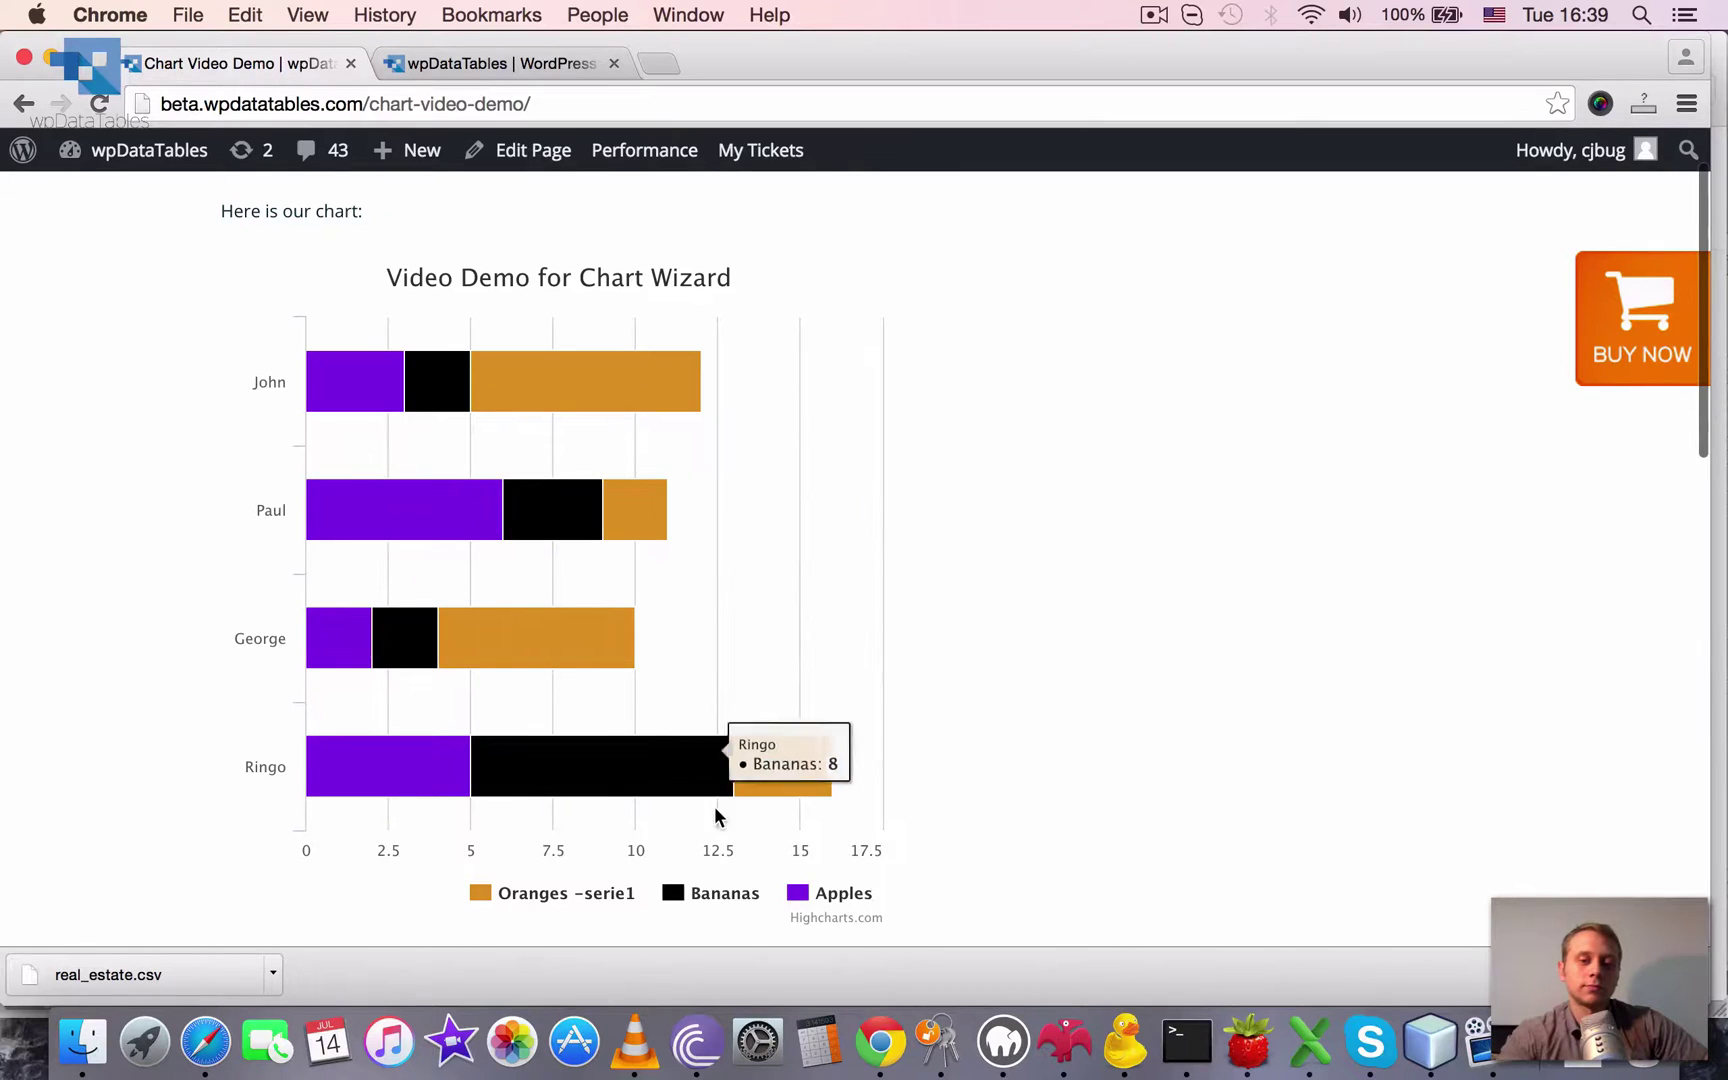
{"action": "left_click", "coordinate": [674, 894]}
{"action": "left_click", "coordinate": [672, 890]}
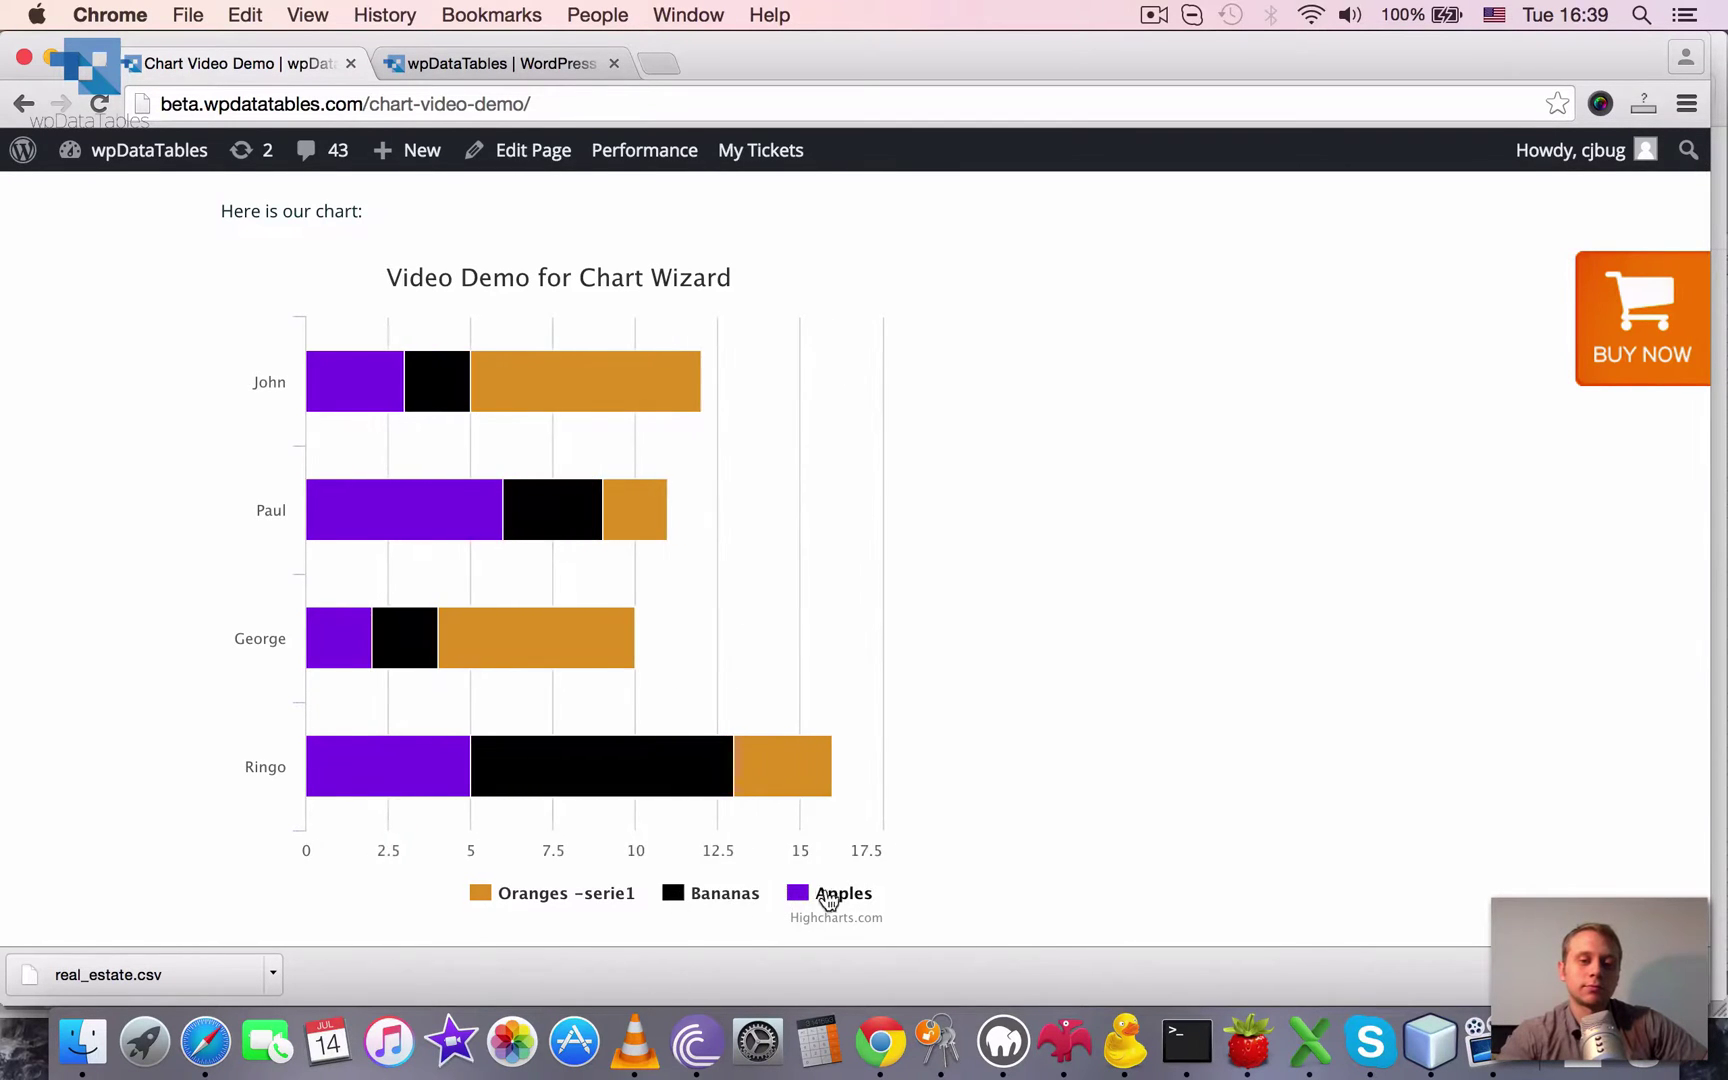
{"action": "left_click", "coordinate": [806, 888]}
{"action": "left_click", "coordinate": [807, 891]}
{"action": "left_click", "coordinate": [551, 895]}
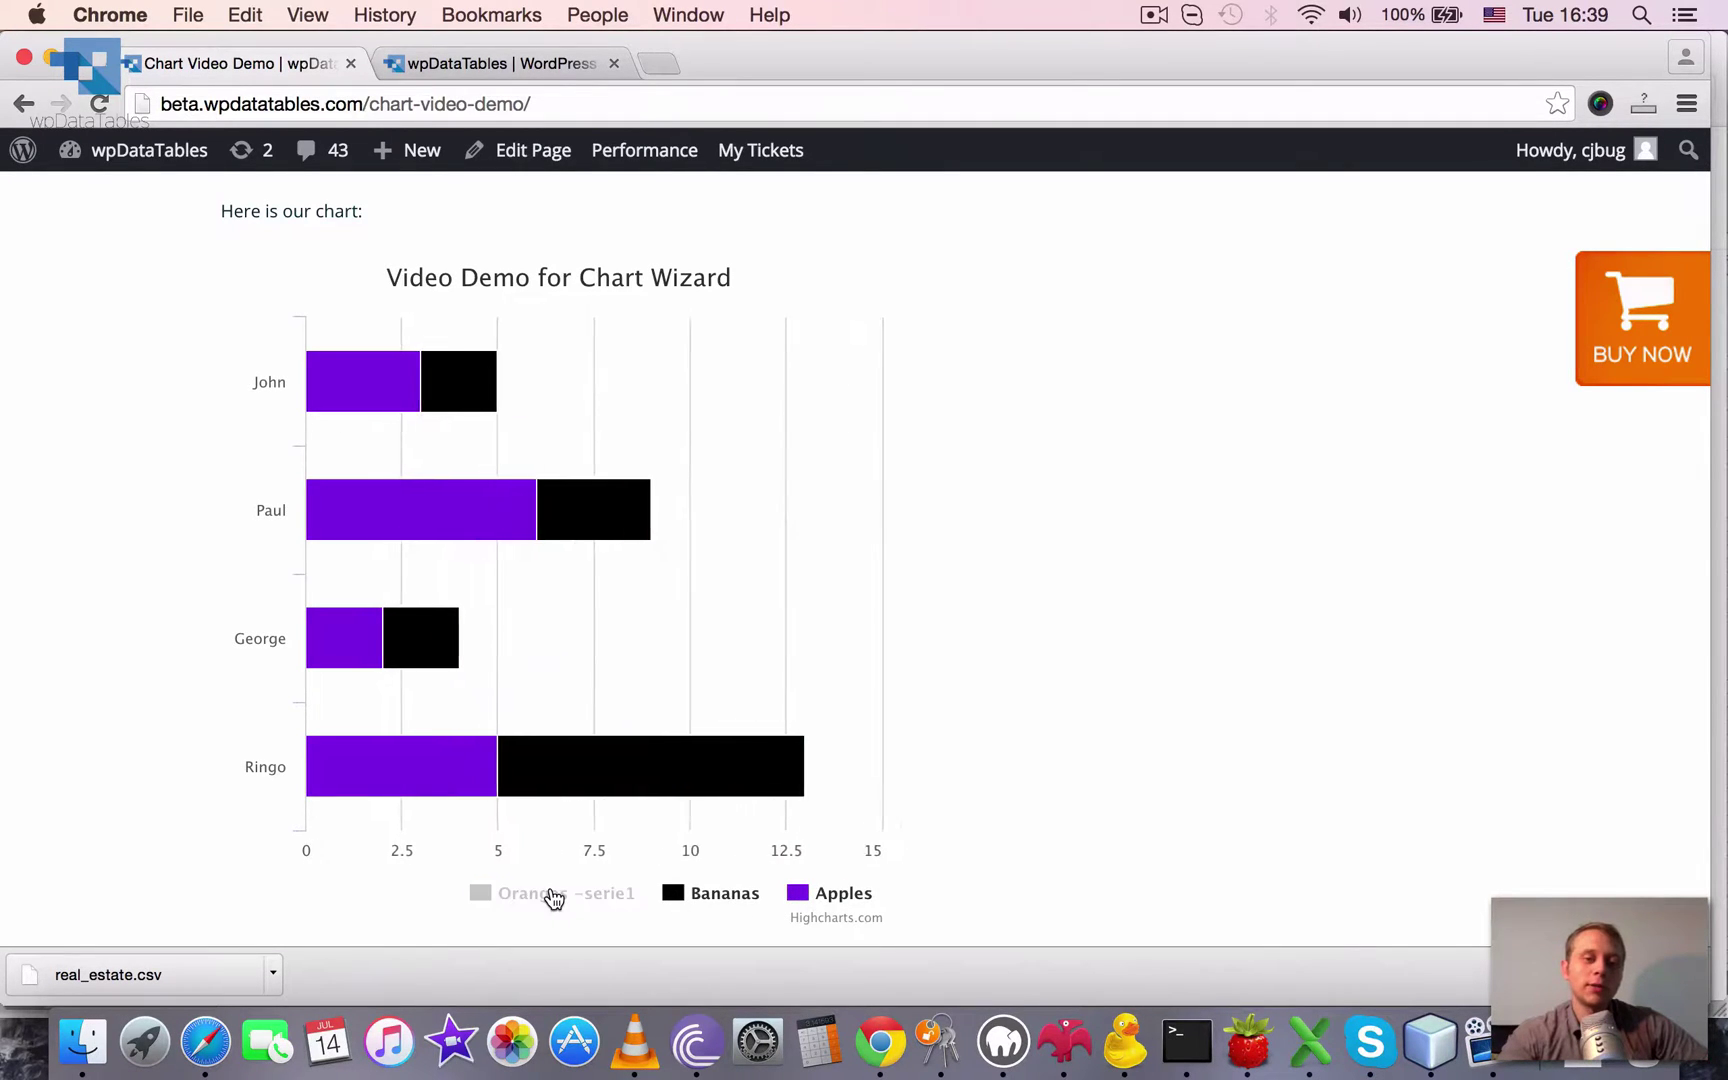
{"action": "left_click", "coordinate": [551, 895]}
Switch back to the browser tab showing the Fruit consumption table
{"action": "scroll", "coordinate": [957, 695], "scroll_direction": "up", "scroll_amount": 3}
{"action": "scroll", "coordinate": [958, 688], "scroll_direction": "down", "scroll_amount": 10}
{"action": "scroll", "coordinate": [958, 688], "scroll_direction": "up", "scroll_amount": 8}
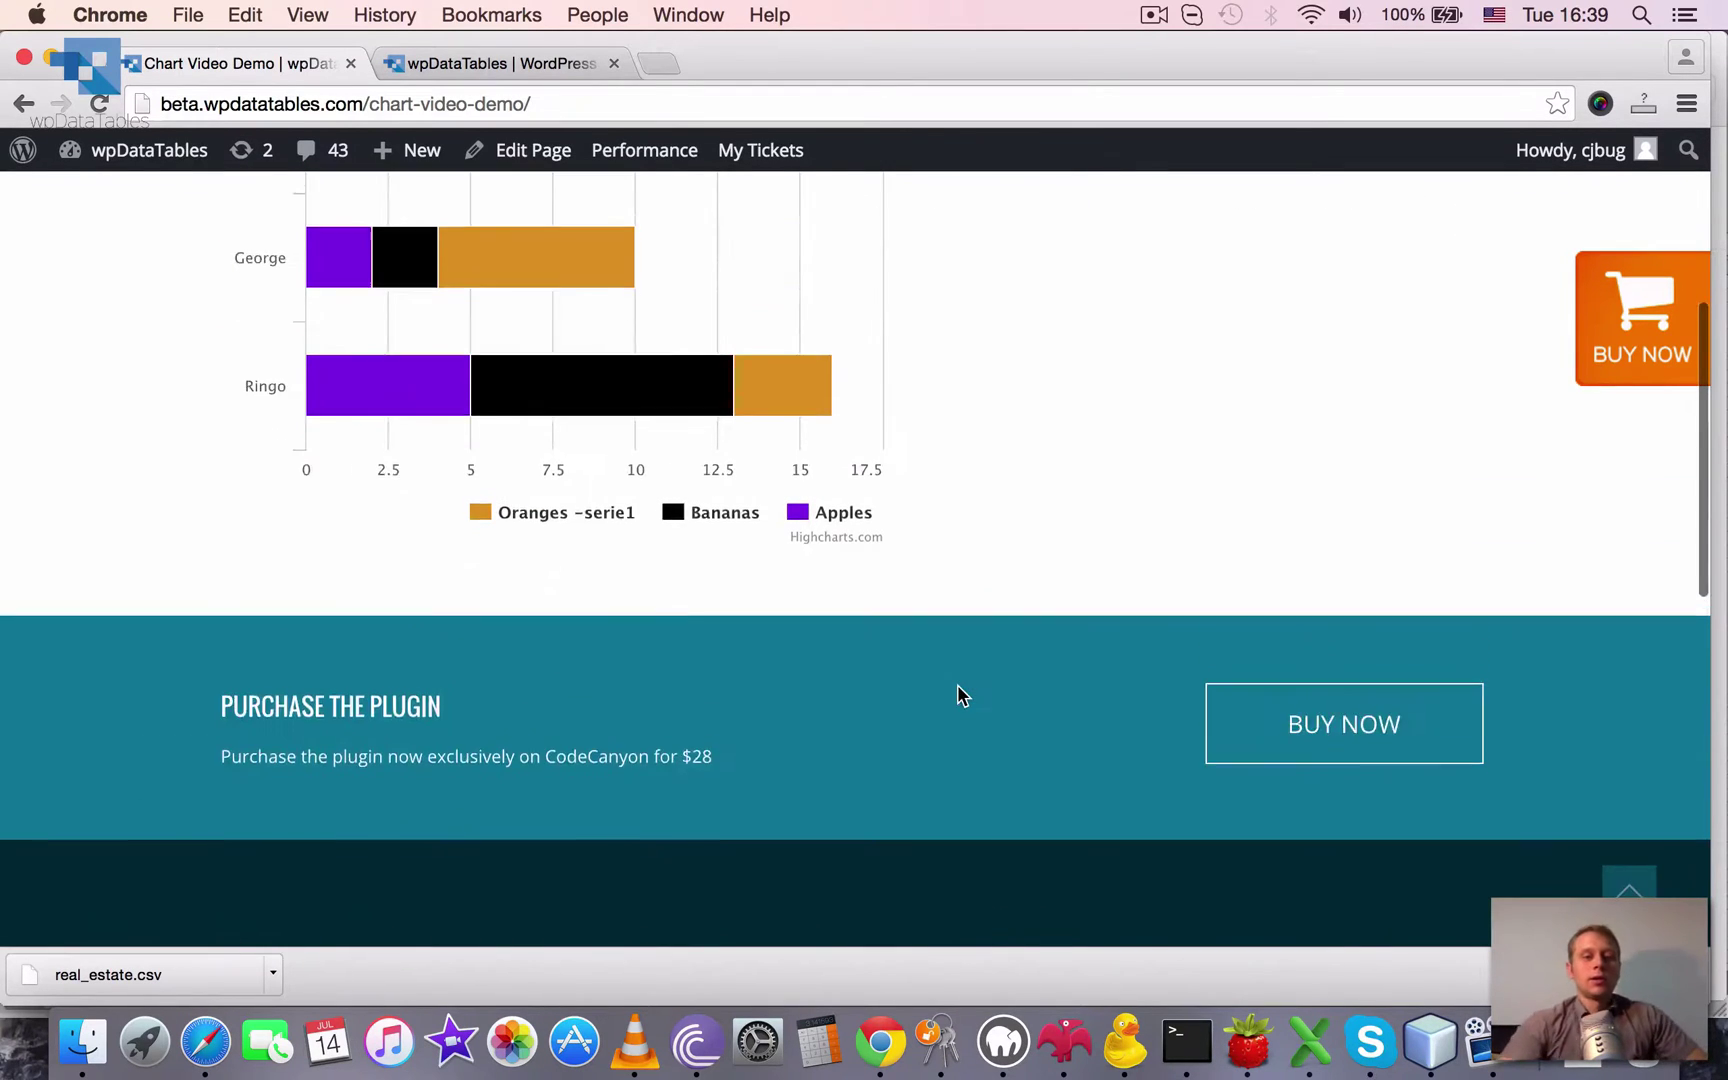
{"action": "scroll", "coordinate": [958, 686], "scroll_direction": "up", "scroll_amount": 2}
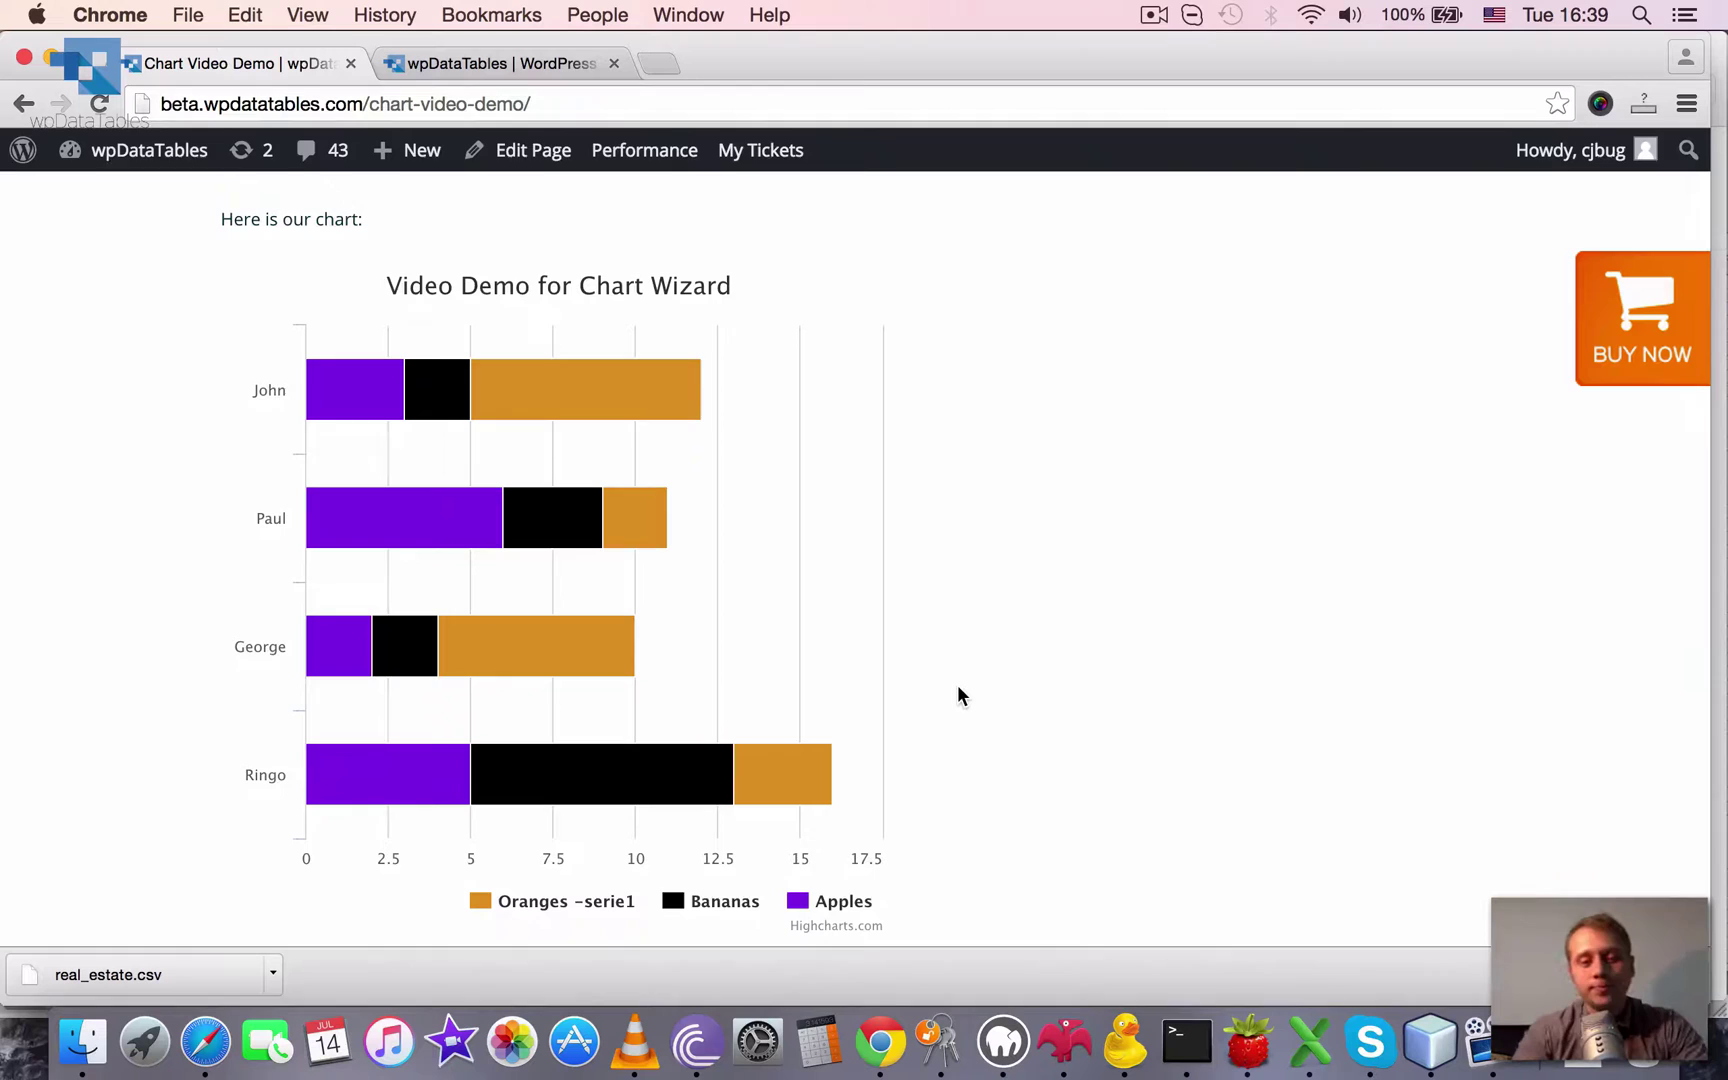
{"action": "mouse_move", "coordinate": [684, 354]}
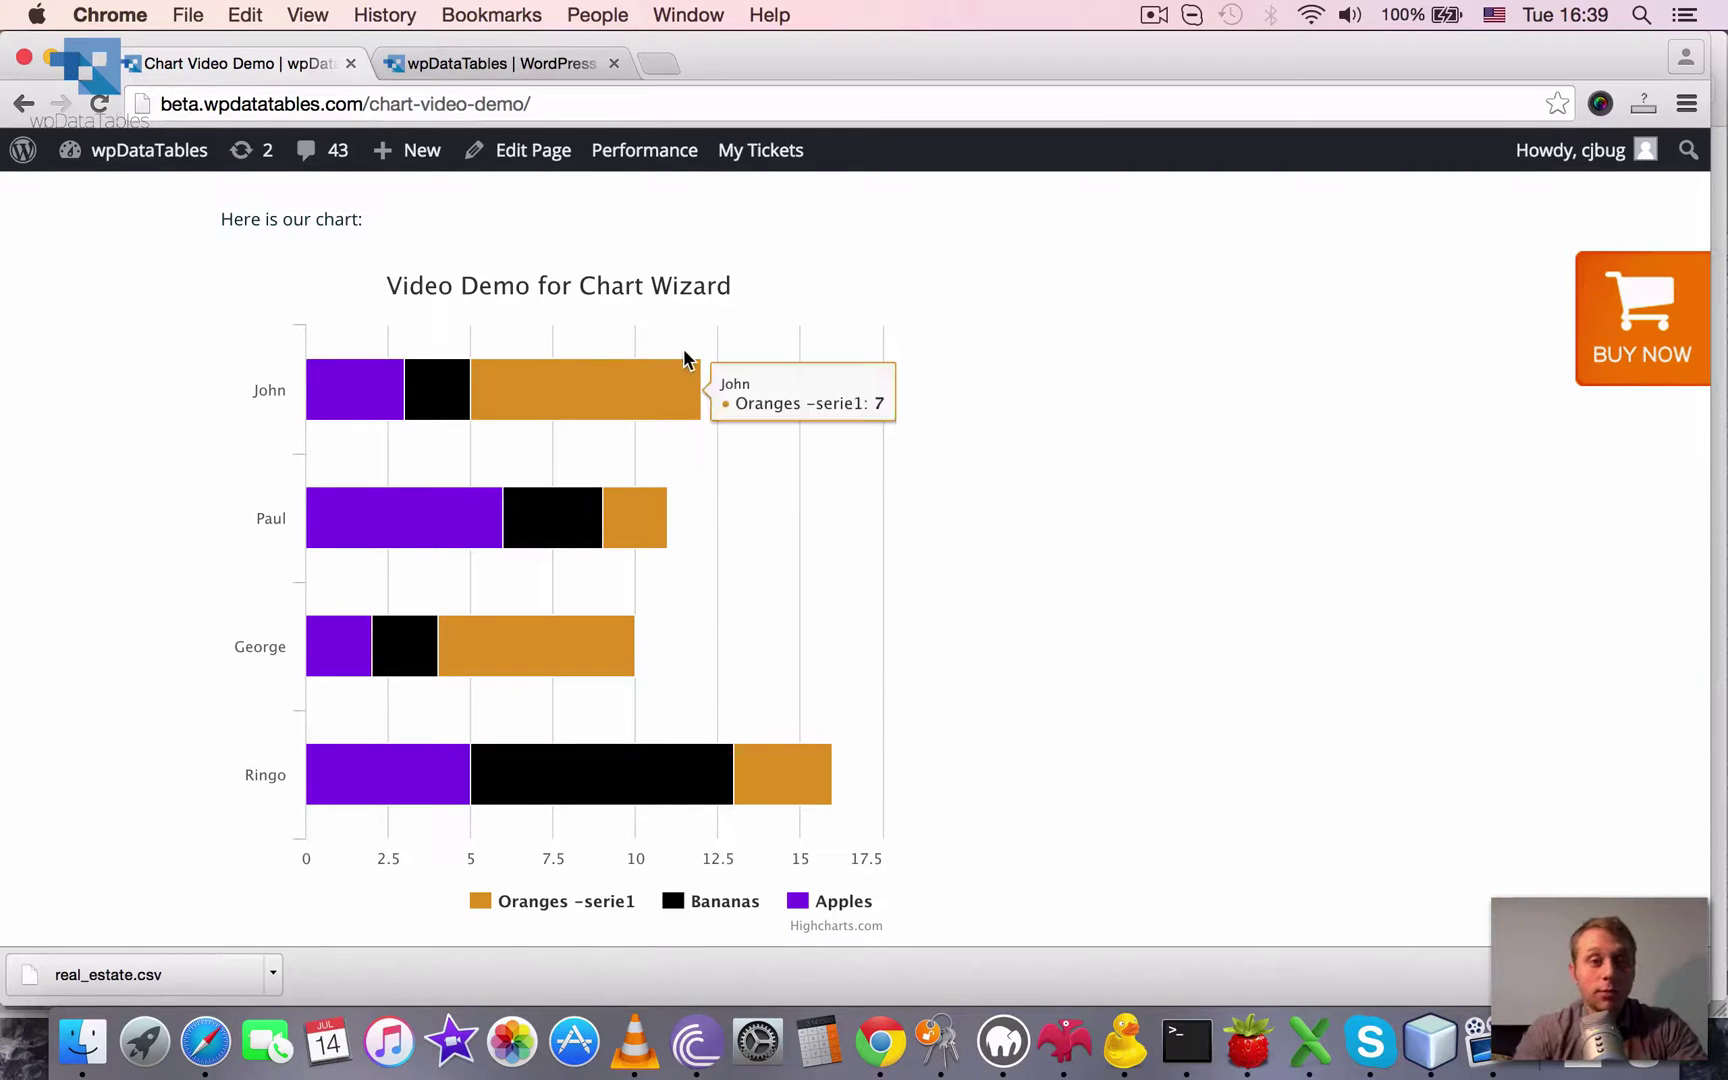
{"action": "left_click", "coordinate": [510, 62]}
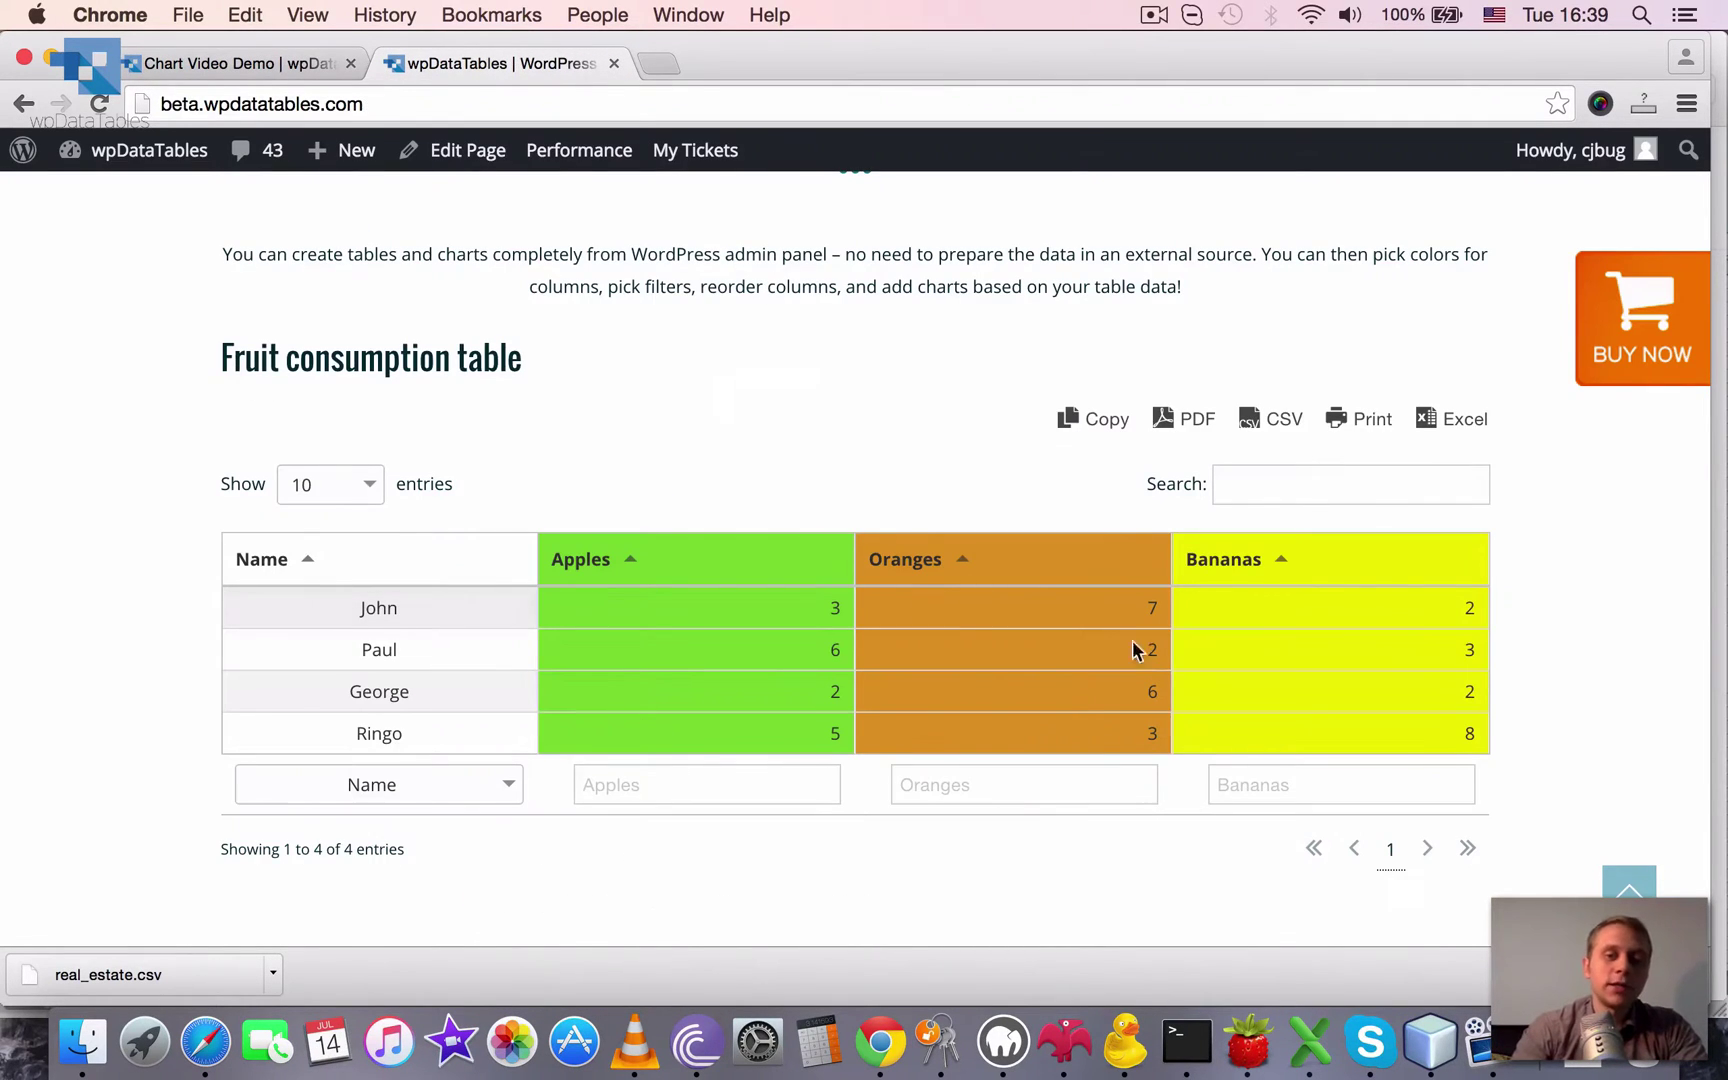